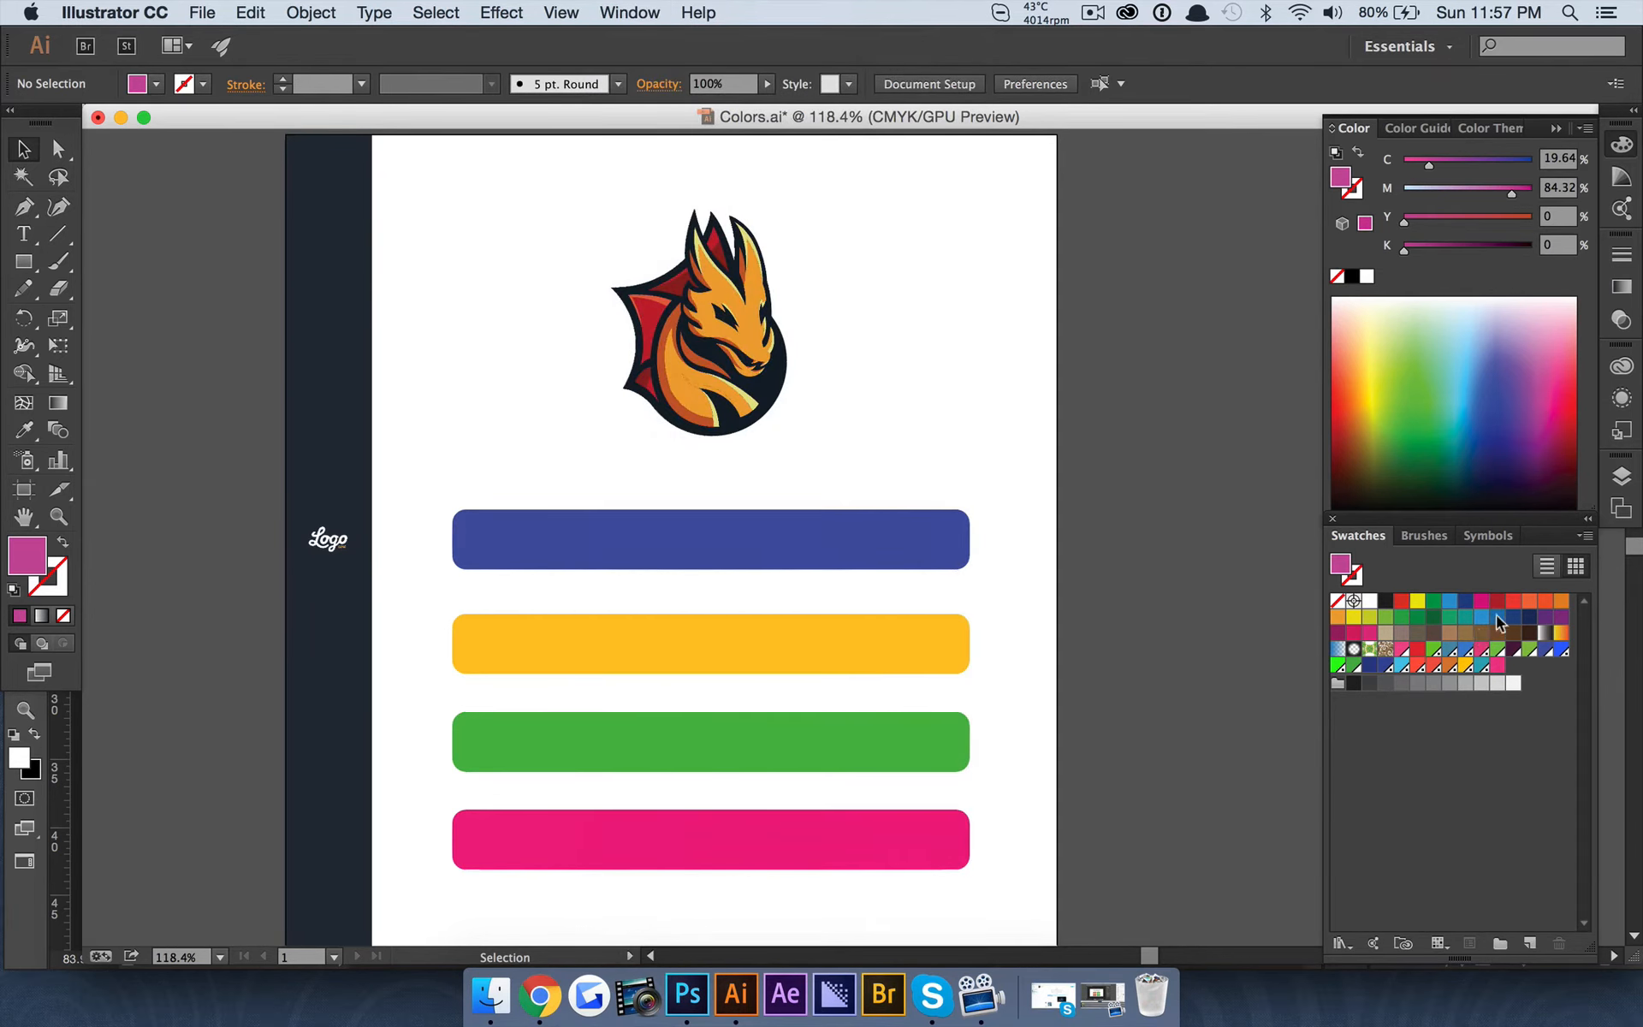
Save the current magenta fill as a new CMYK process swatch, C=20 M=84 Y=0 K=0
click(1587, 537)
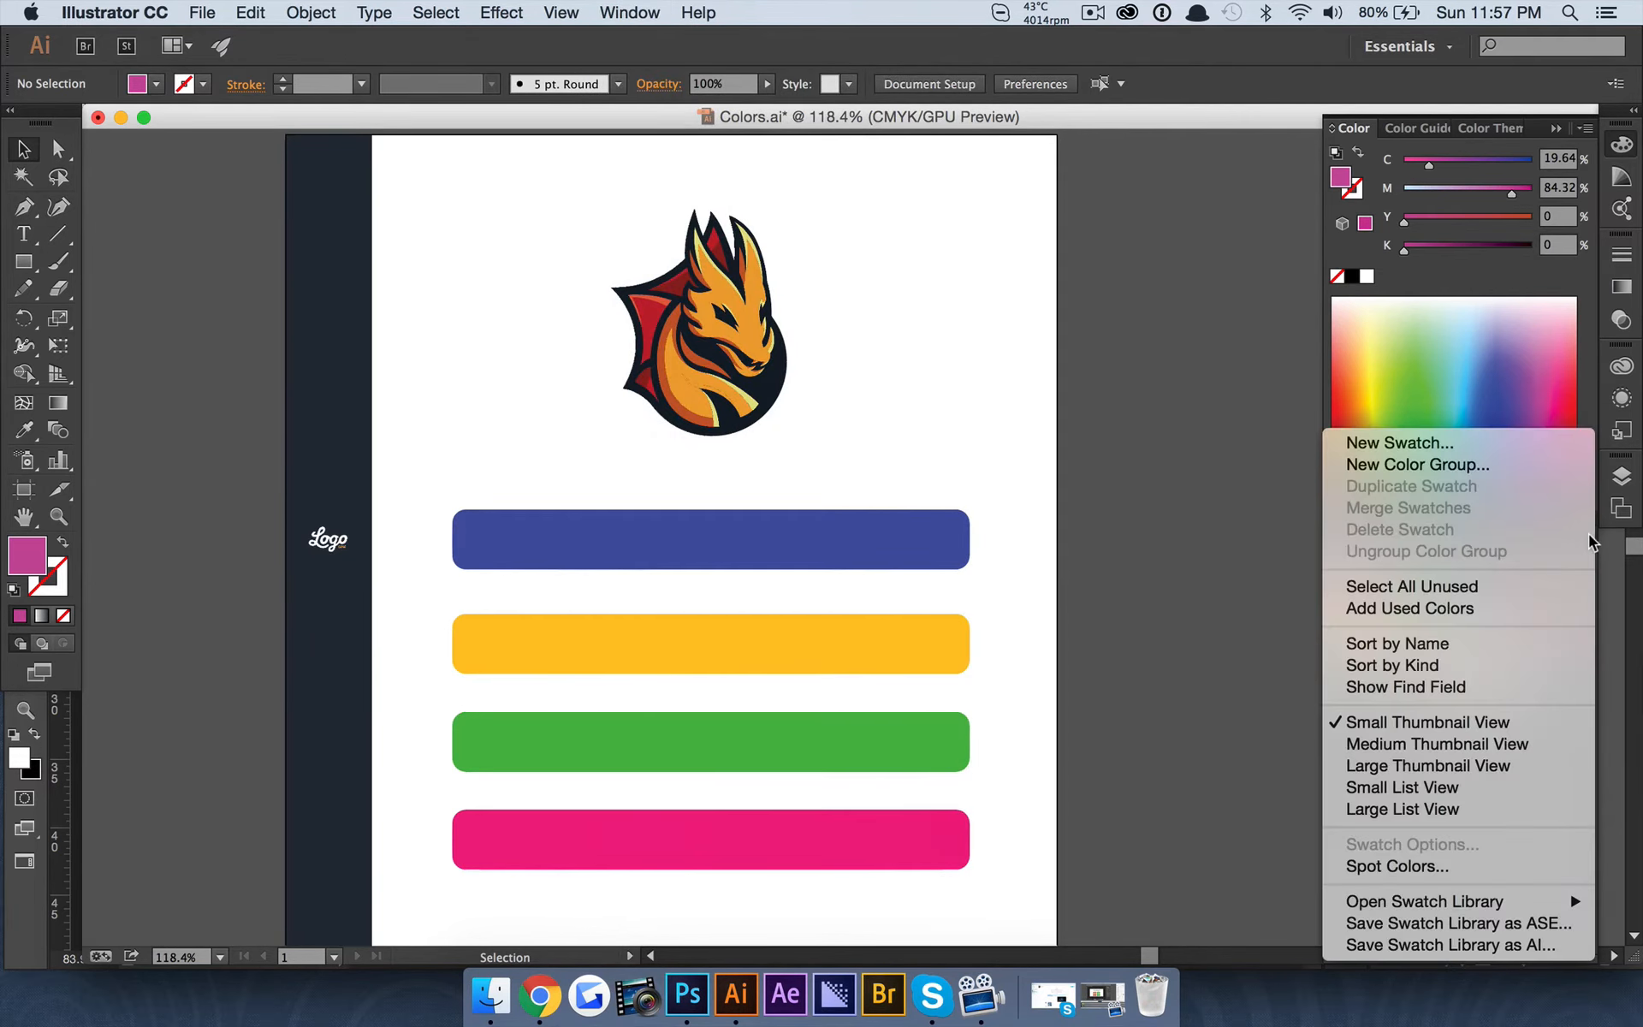
click(1420, 442)
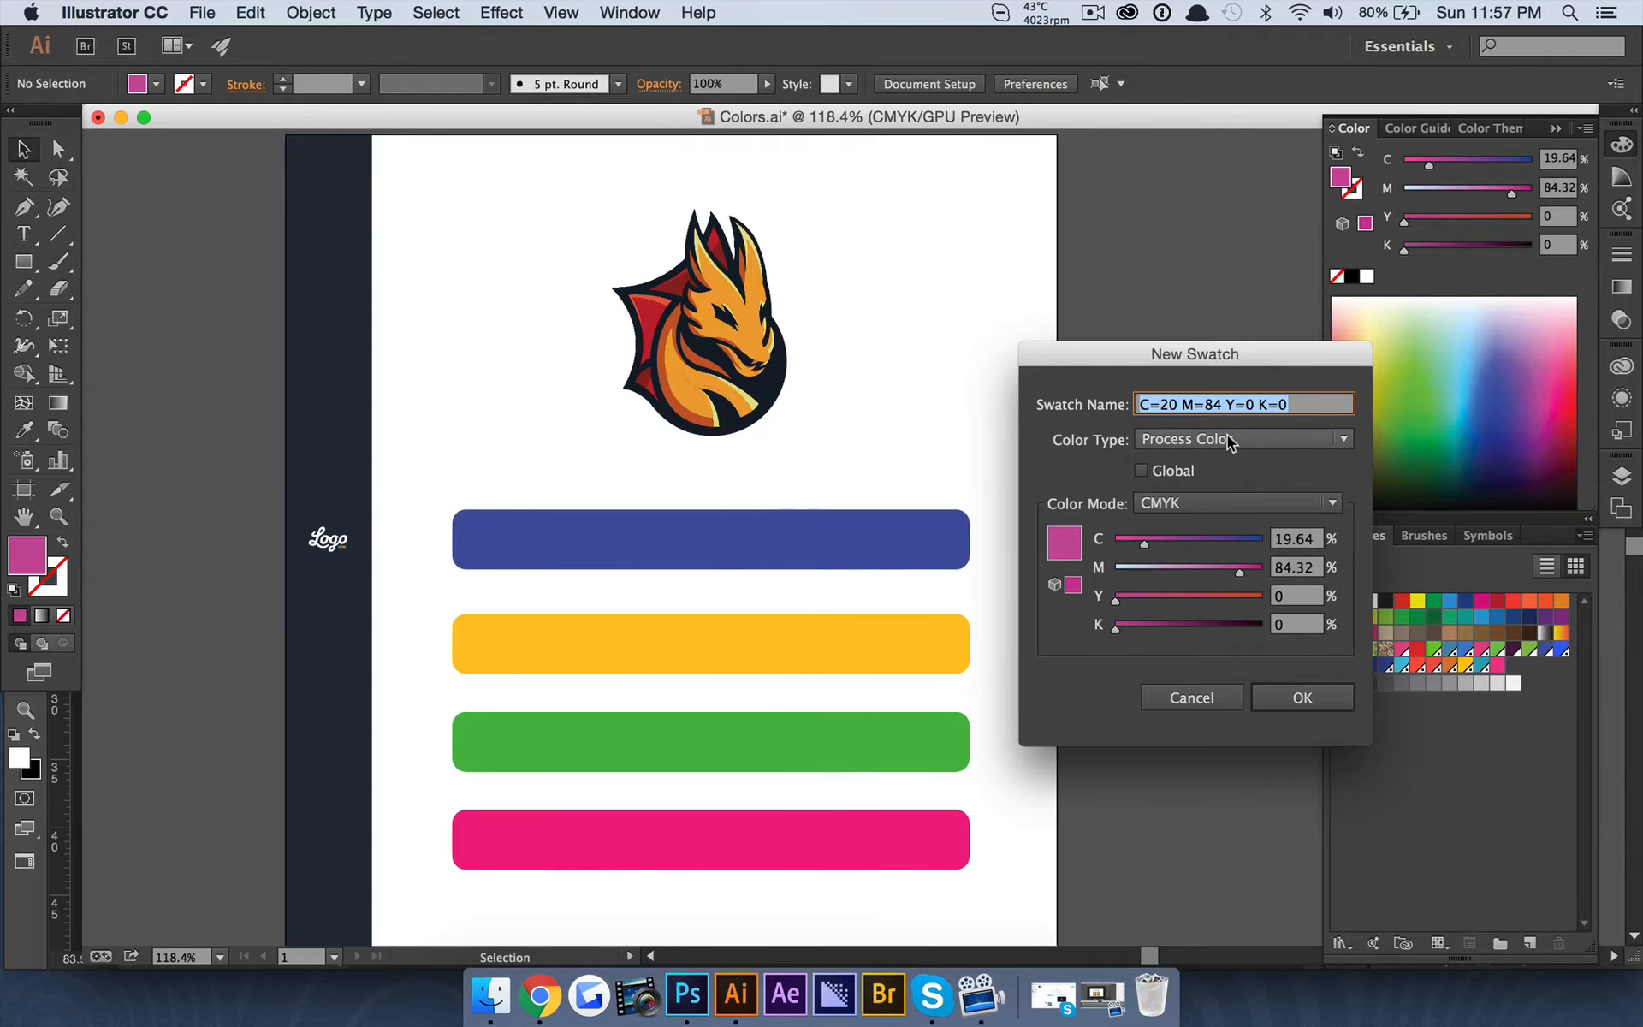
click(1318, 700)
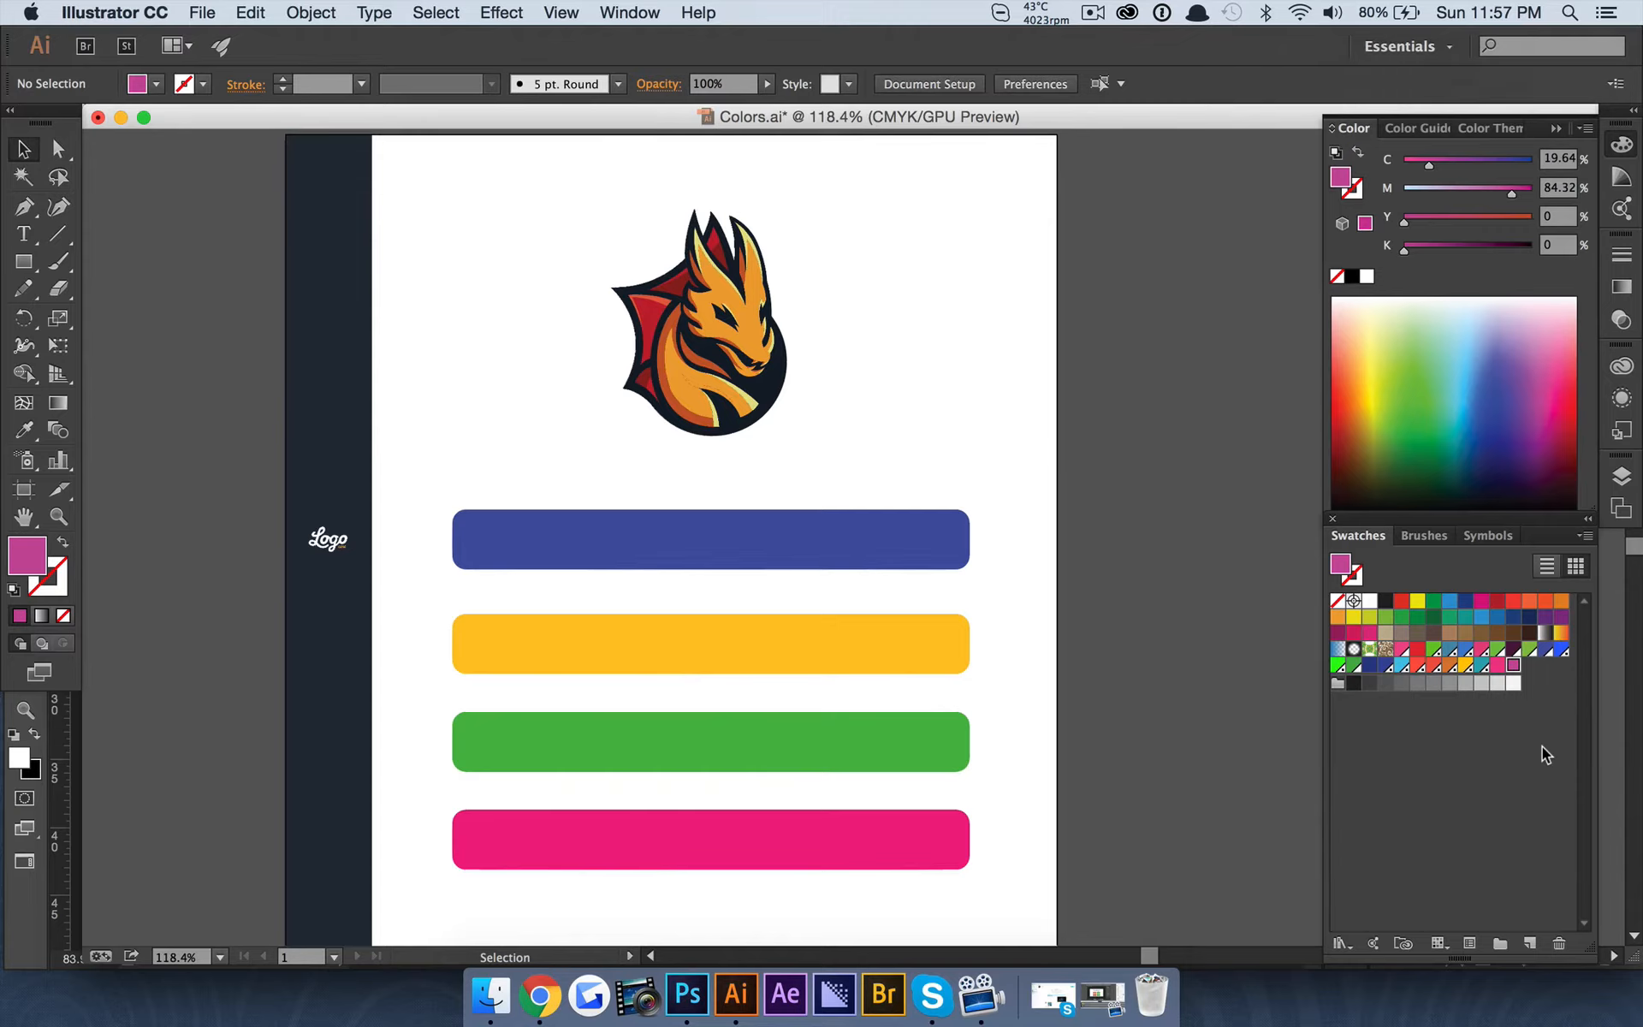
Create a custom-named color group containing the new magenta swatch, and clear the swatch selection
click(1586, 533)
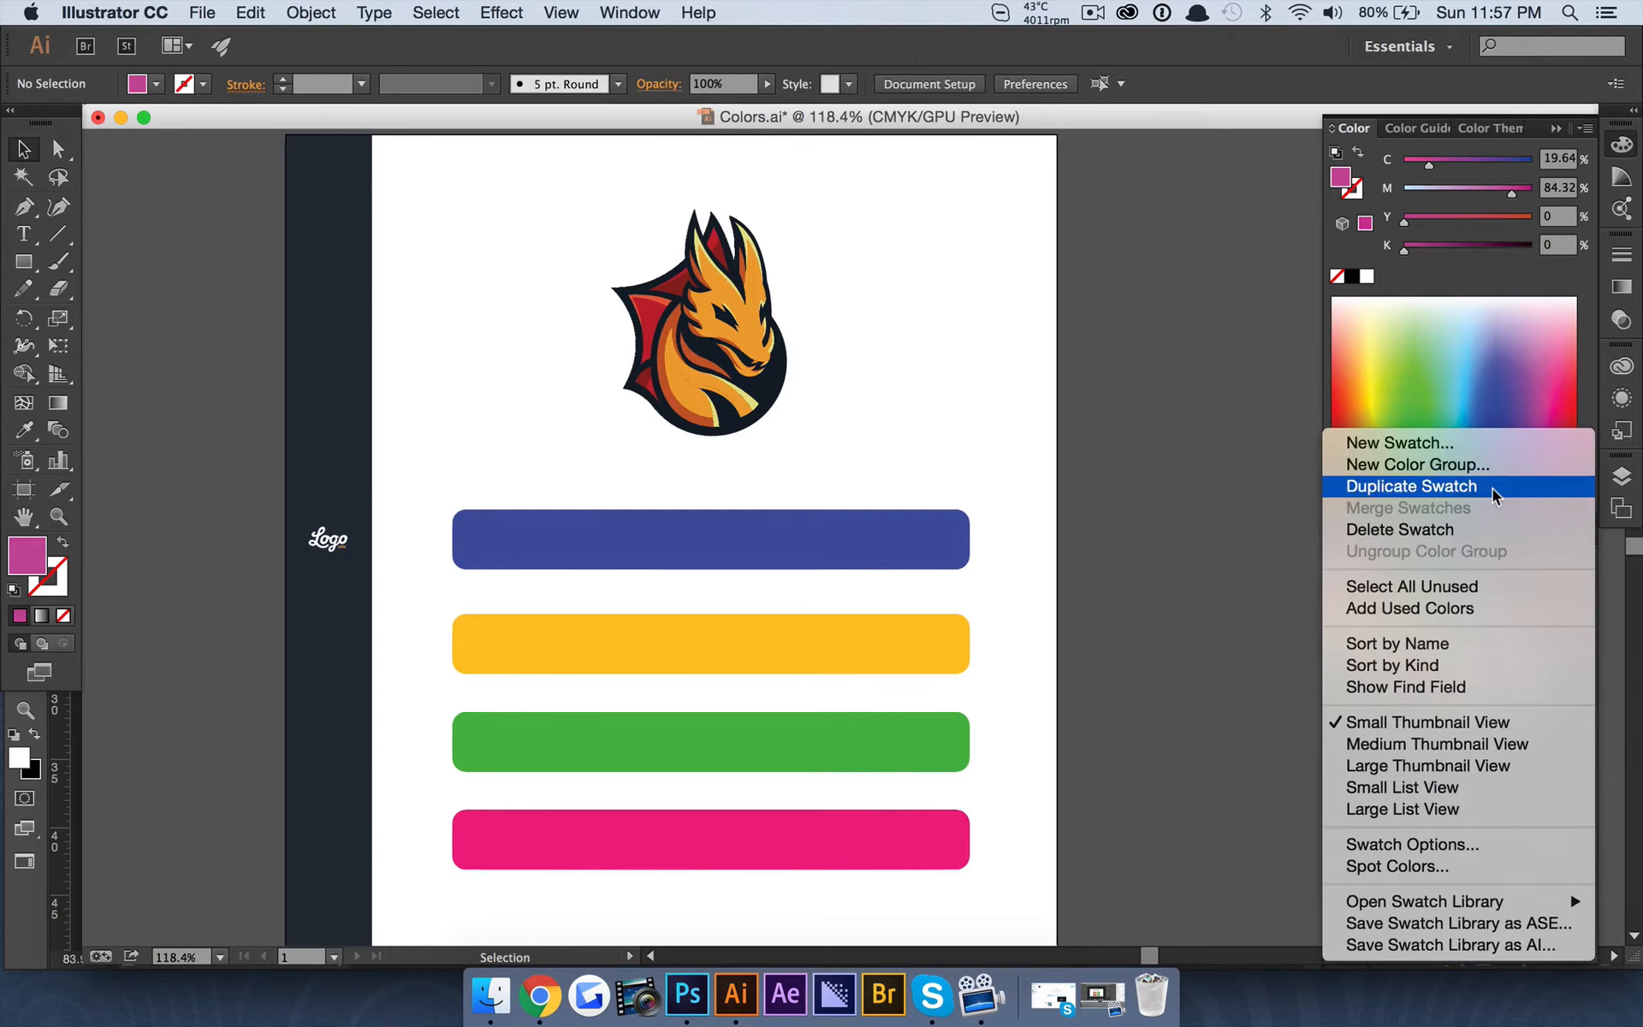
click(1489, 466)
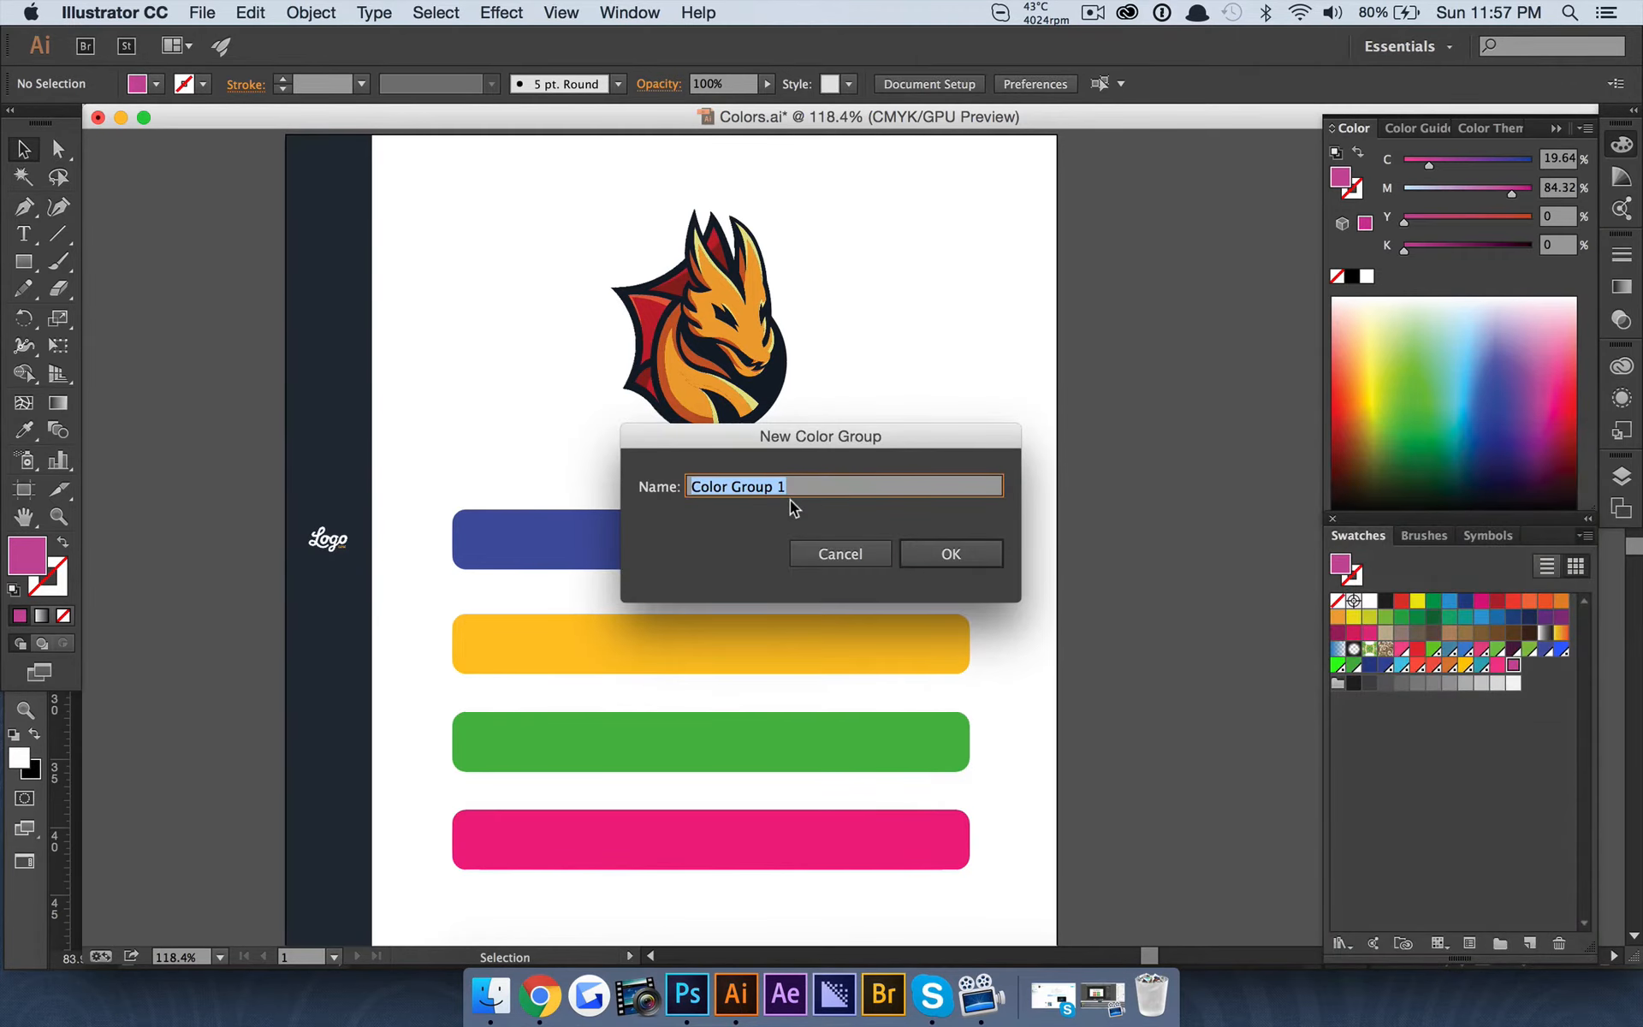
text(LogoCol)
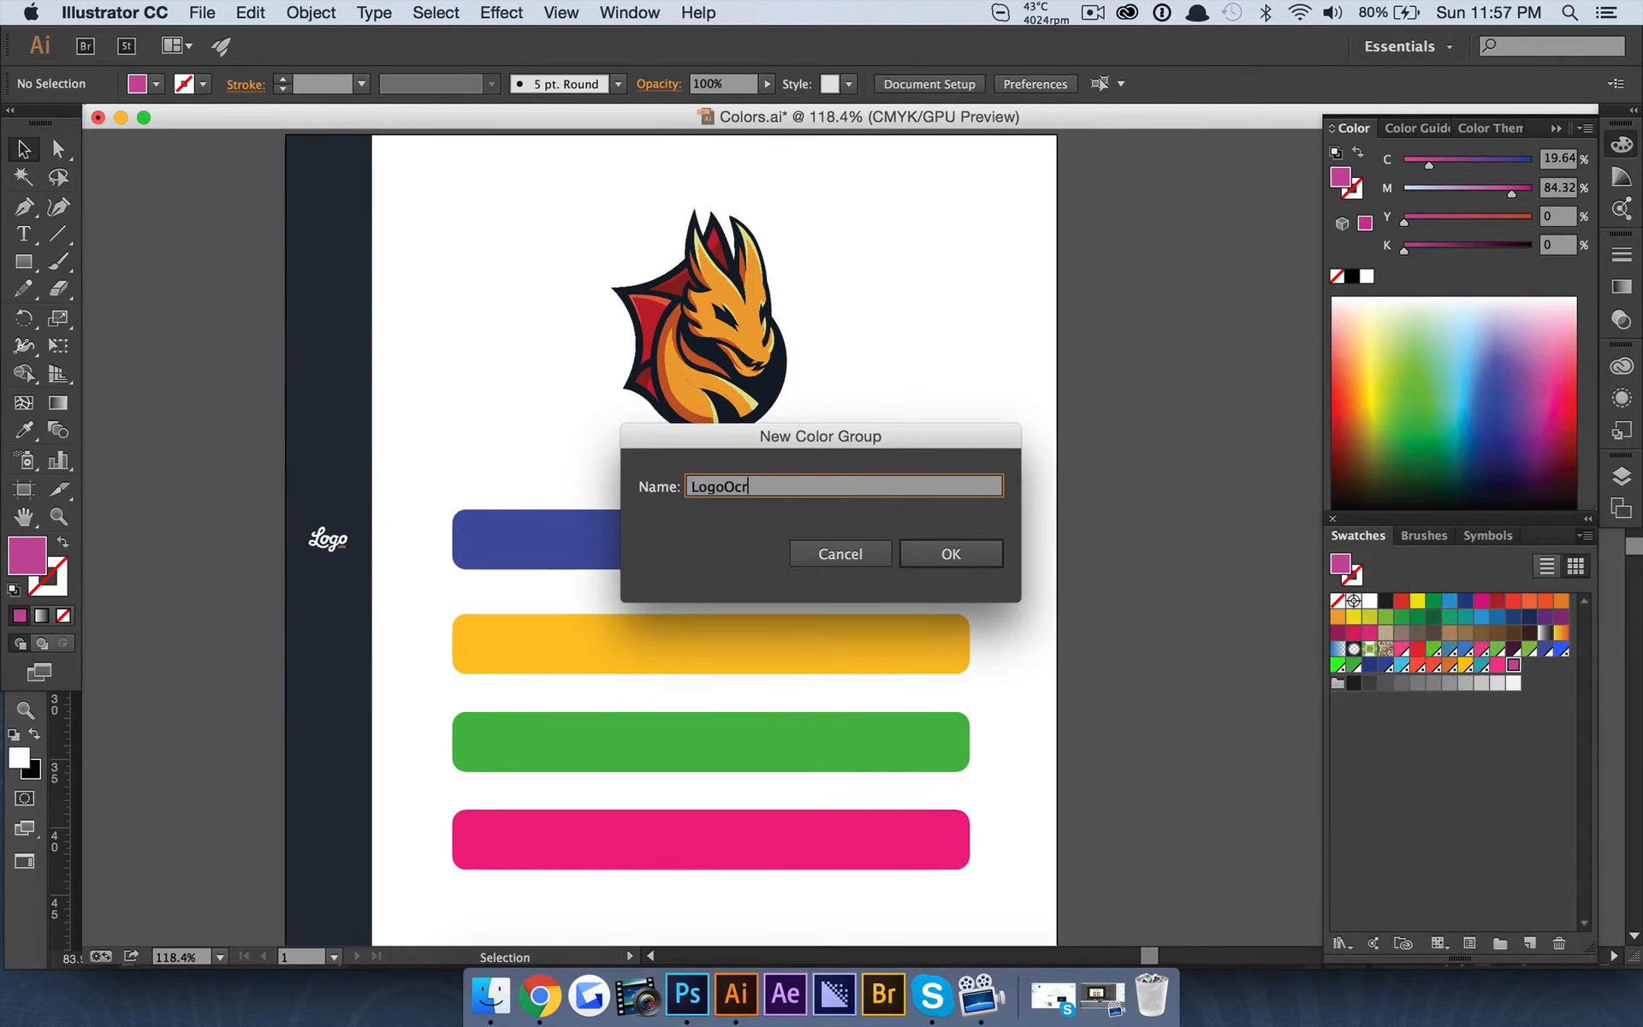
key(BackSpace)
key(BackSpace)
text(ore Experiment)
key(Return)
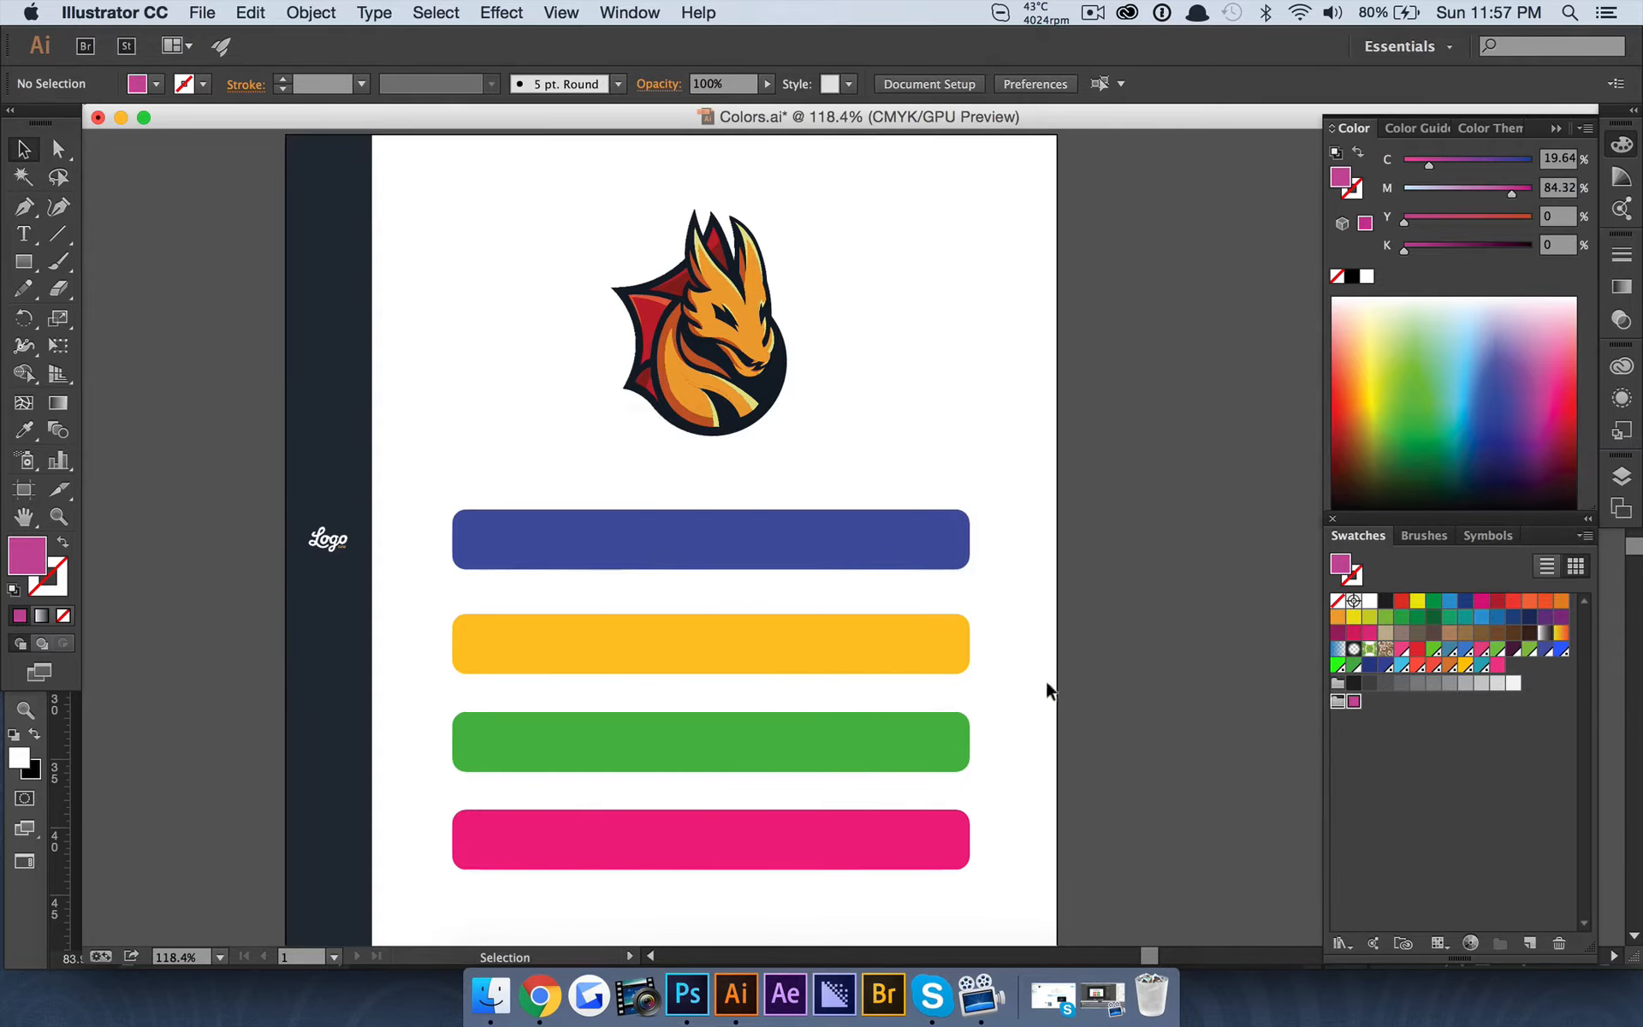
click(1440, 753)
Change the fill to a medium blue, about C=86 M=80 Y=0 K=0, in the Color Picker
double_click(17, 554)
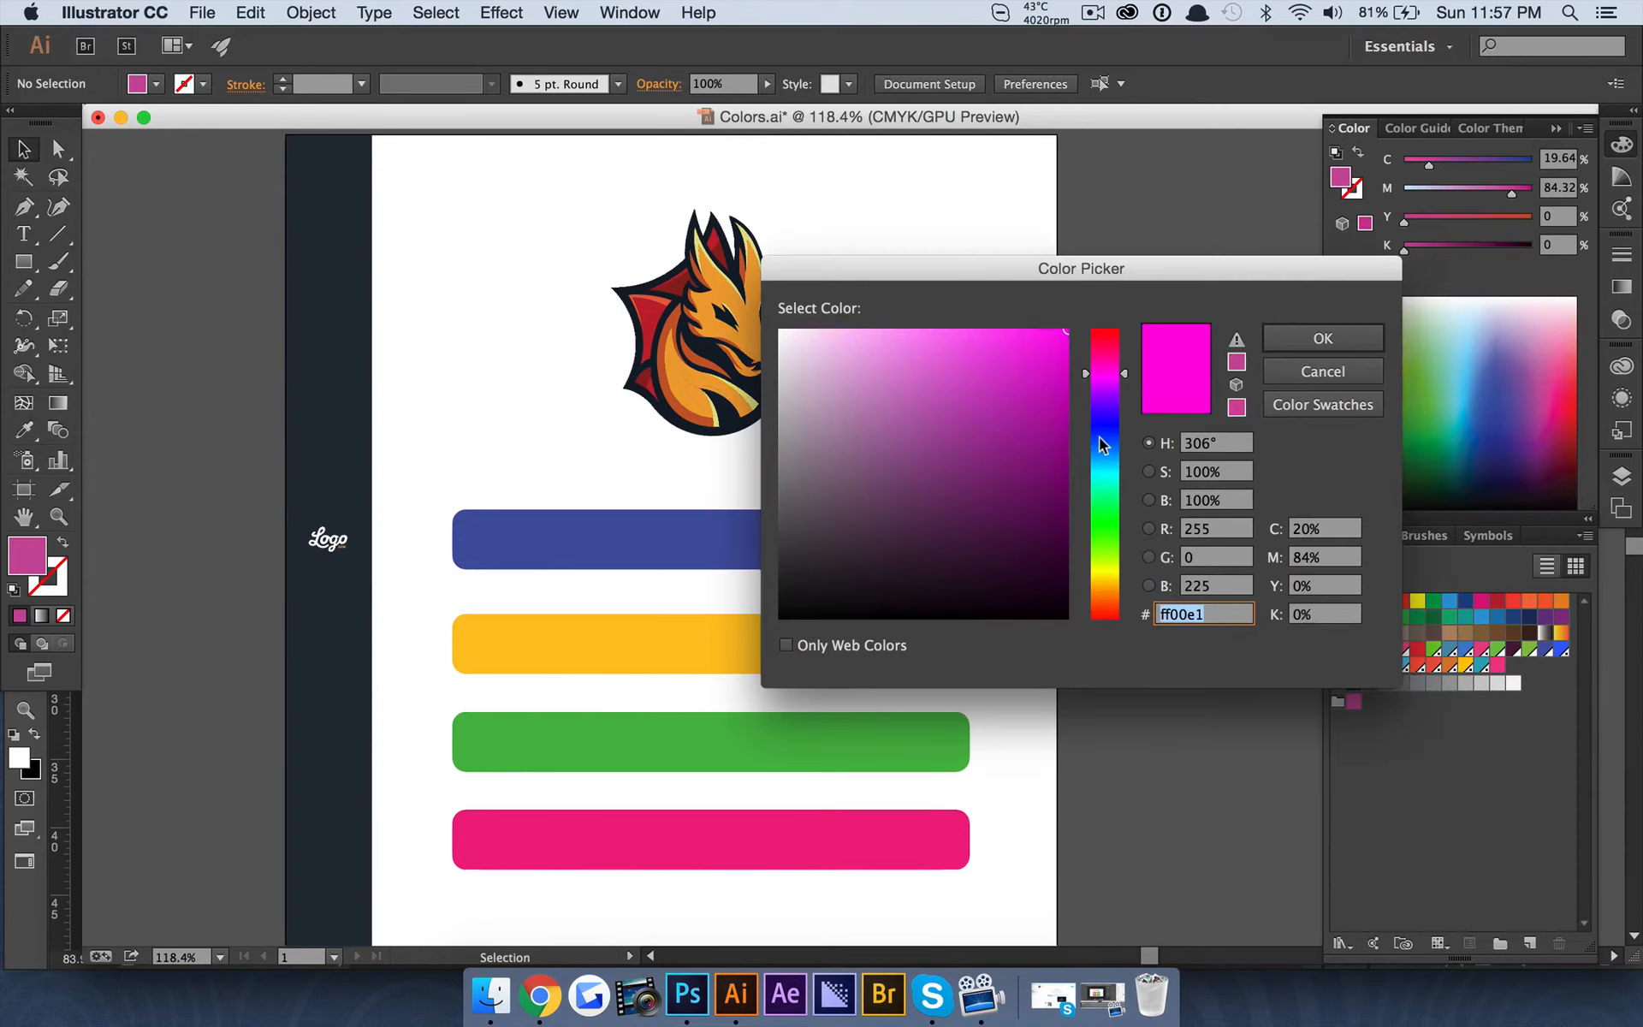
drag(1099, 437, 1102, 428)
mouse_move(988, 370)
mouse_down()
mouse_move(997, 429)
mouse_move(998, 384)
mouse_up()
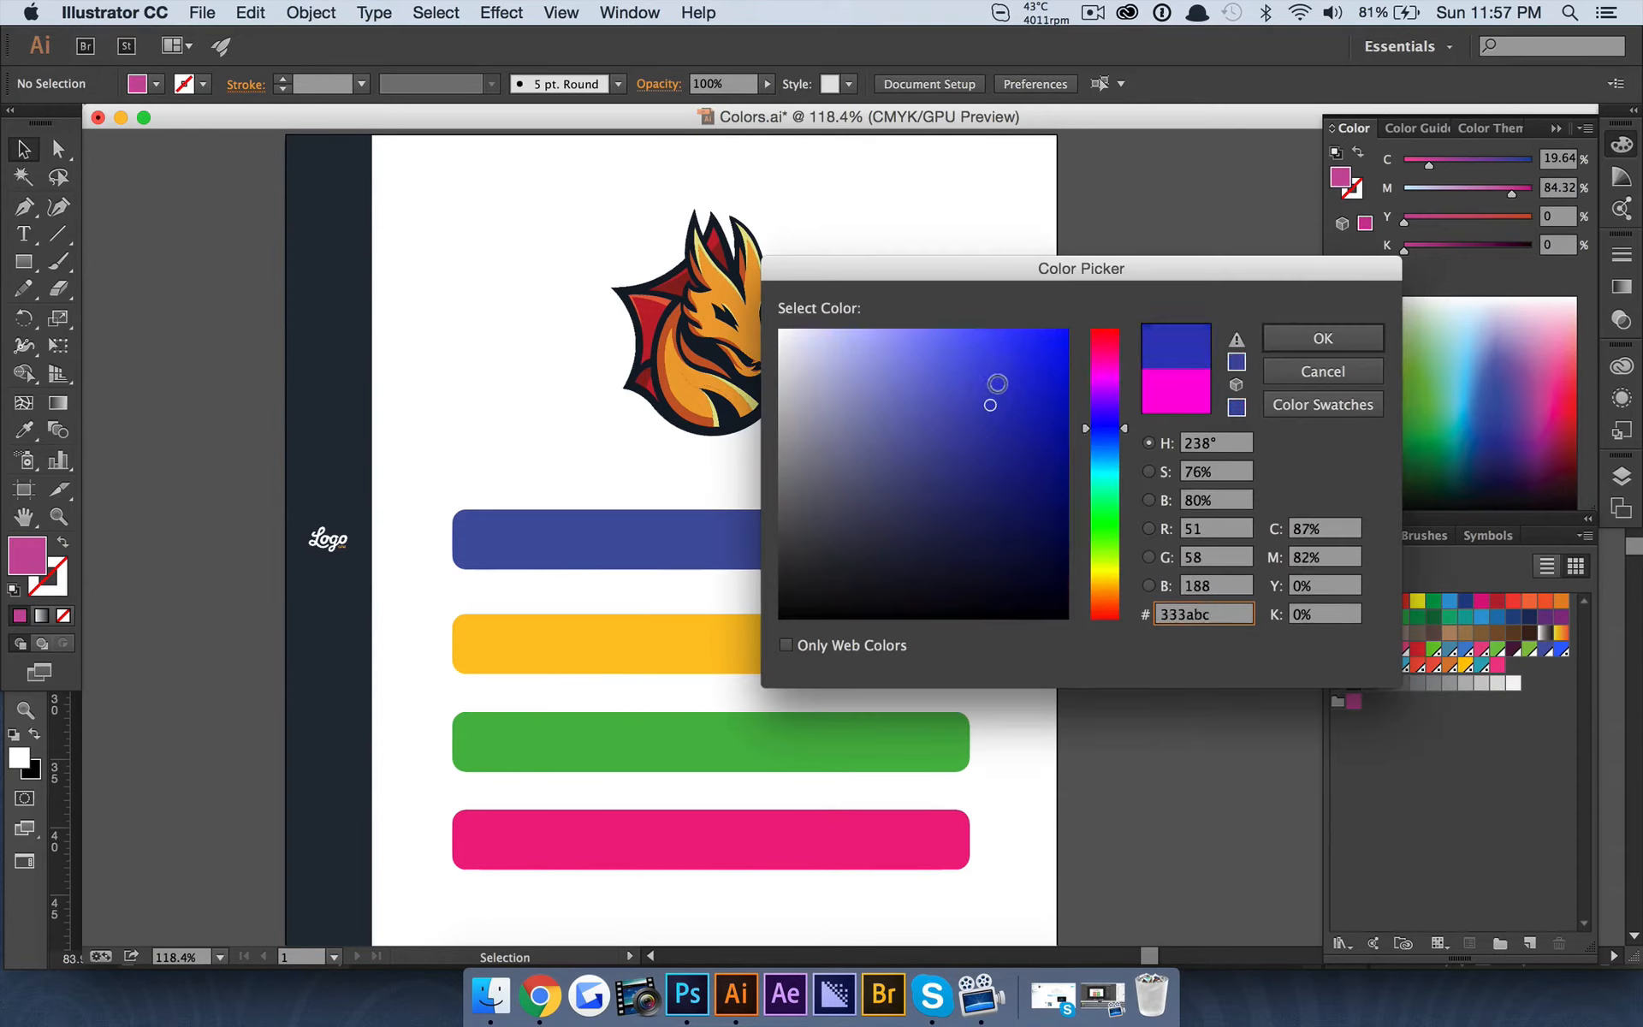
click(1338, 340)
Save the blue fill as a new process swatch and move it into the color group with the magenta swatch
click(1585, 535)
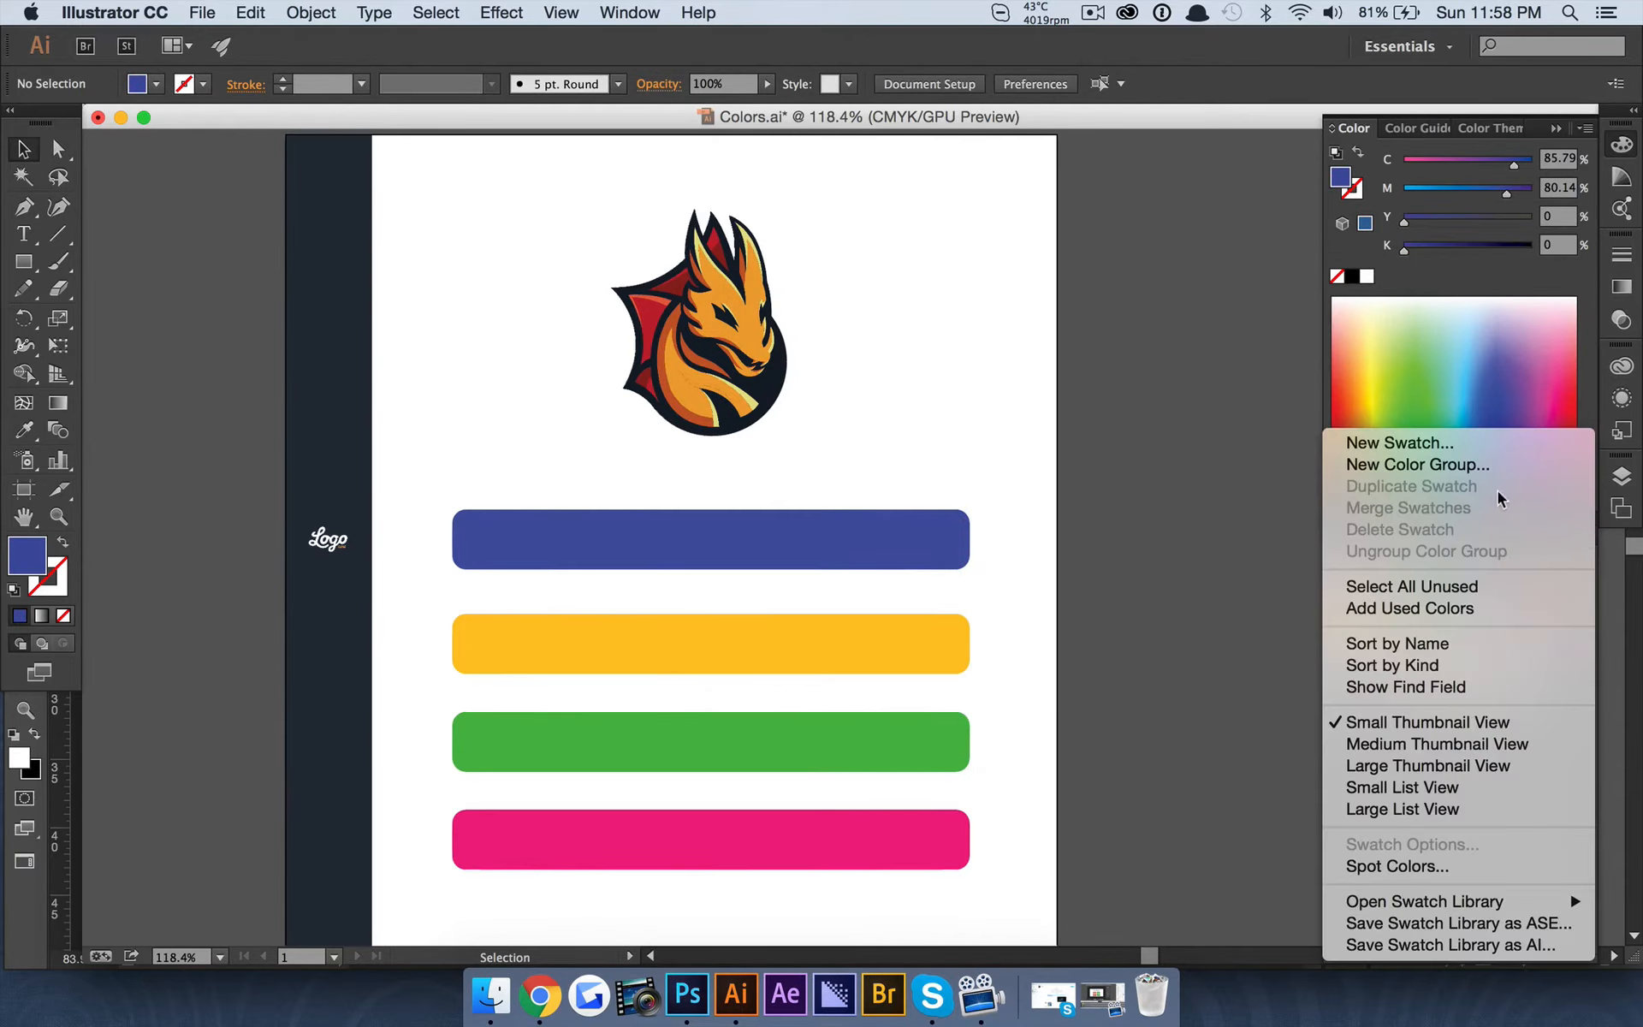
click(1448, 442)
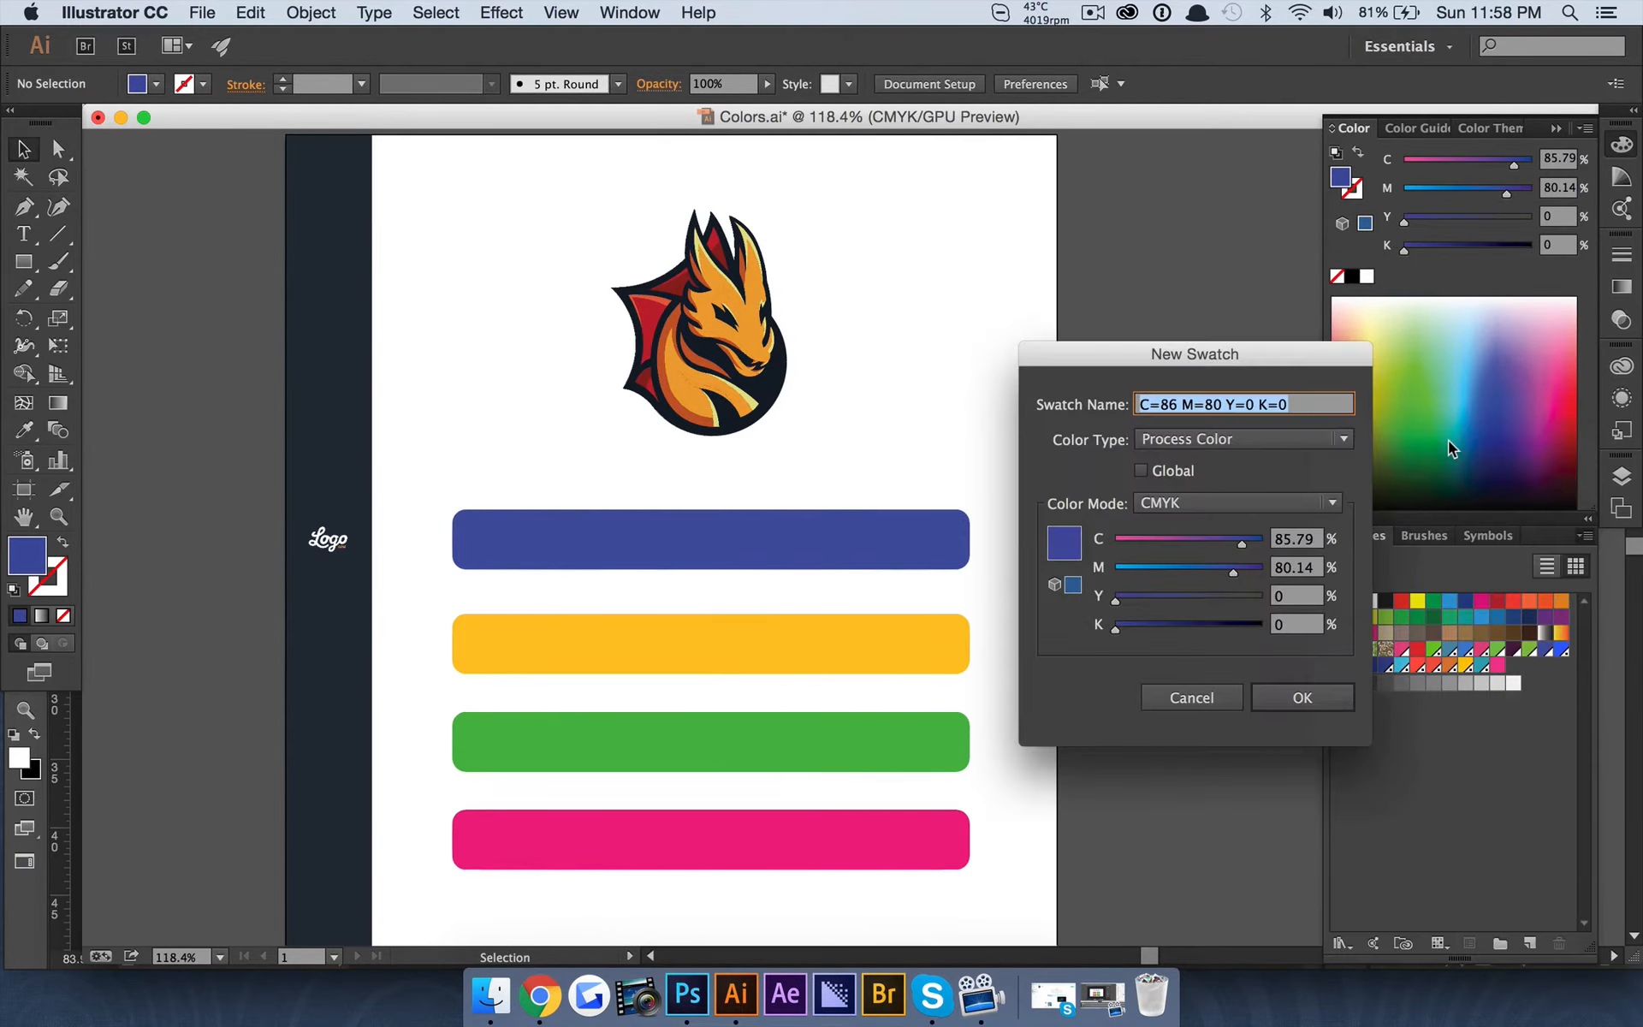
click(1294, 695)
drag(1514, 665, 1339, 700)
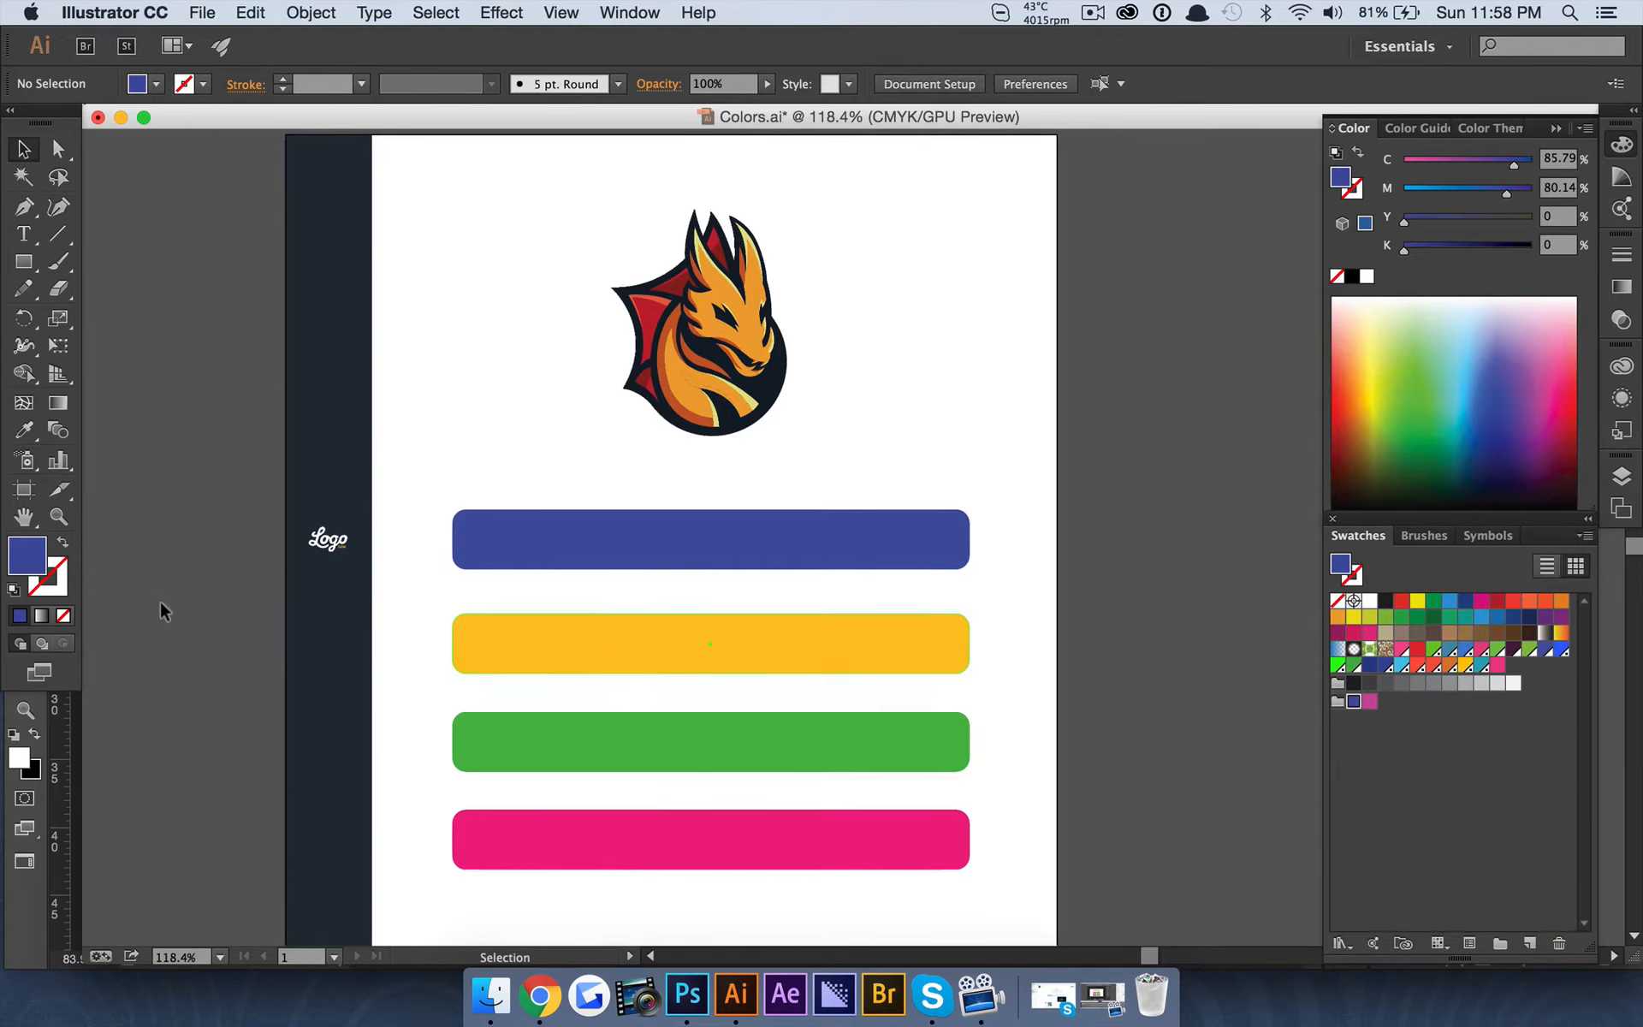
Change the fill to an orange of about C=12 M=57 Y=100 K=1 in the Color Picker
double_click(23, 567)
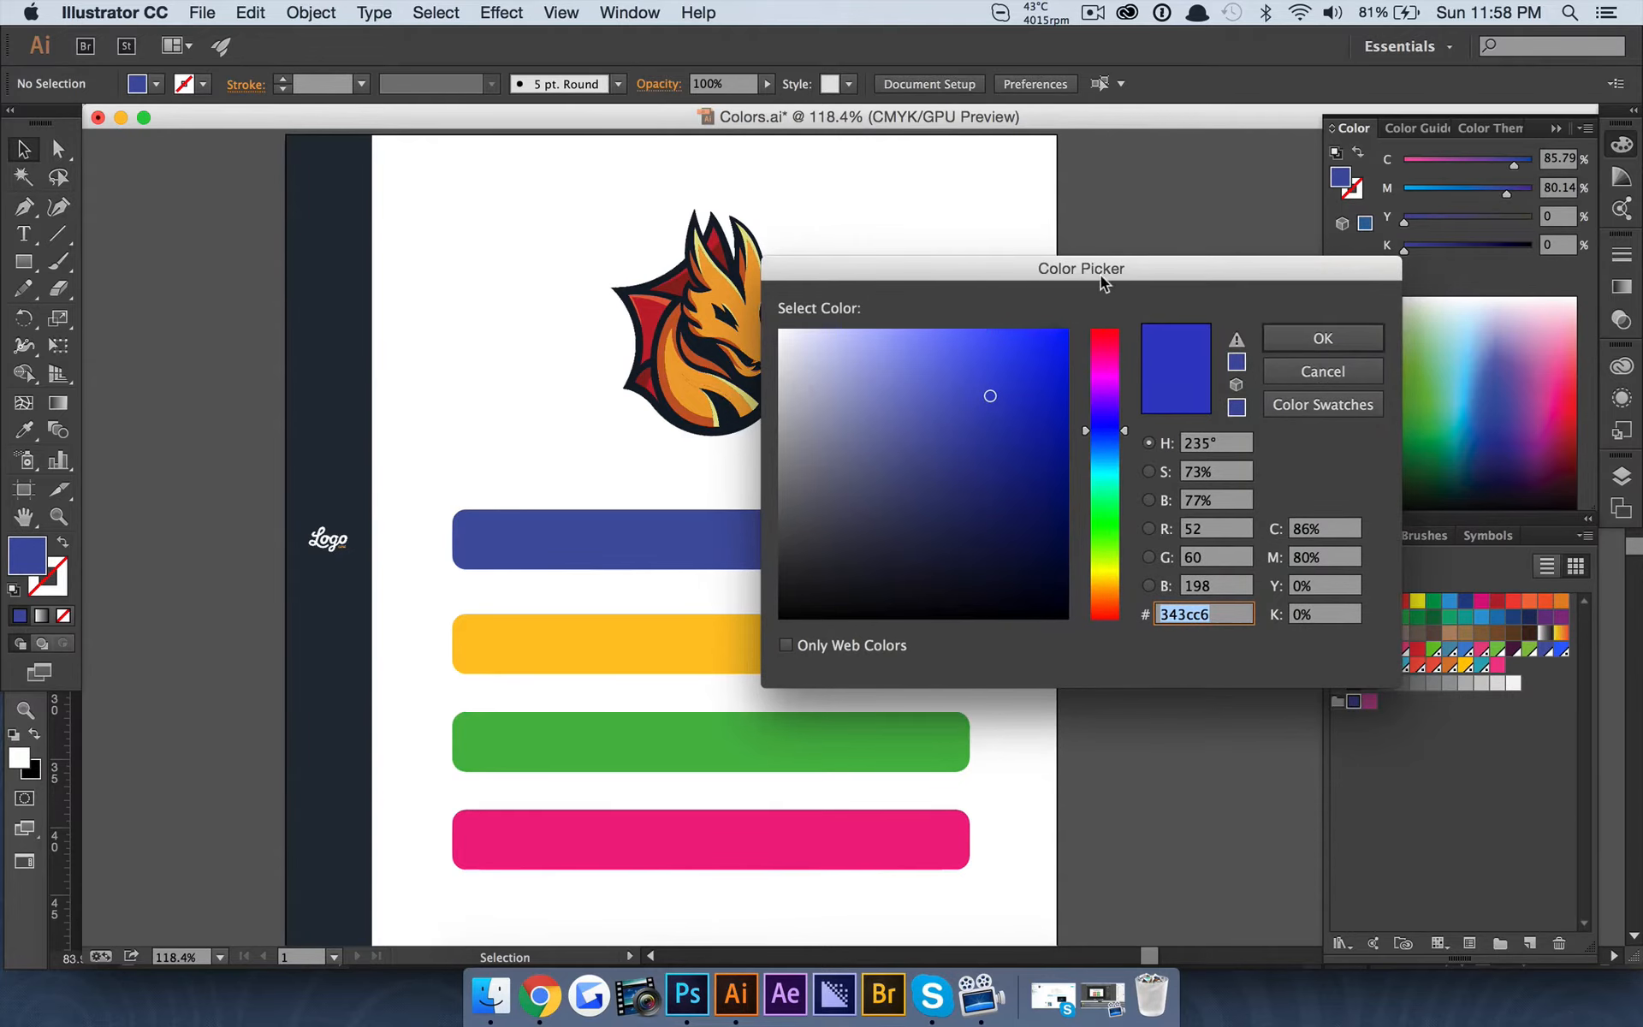
drag(1063, 259, 820, 262)
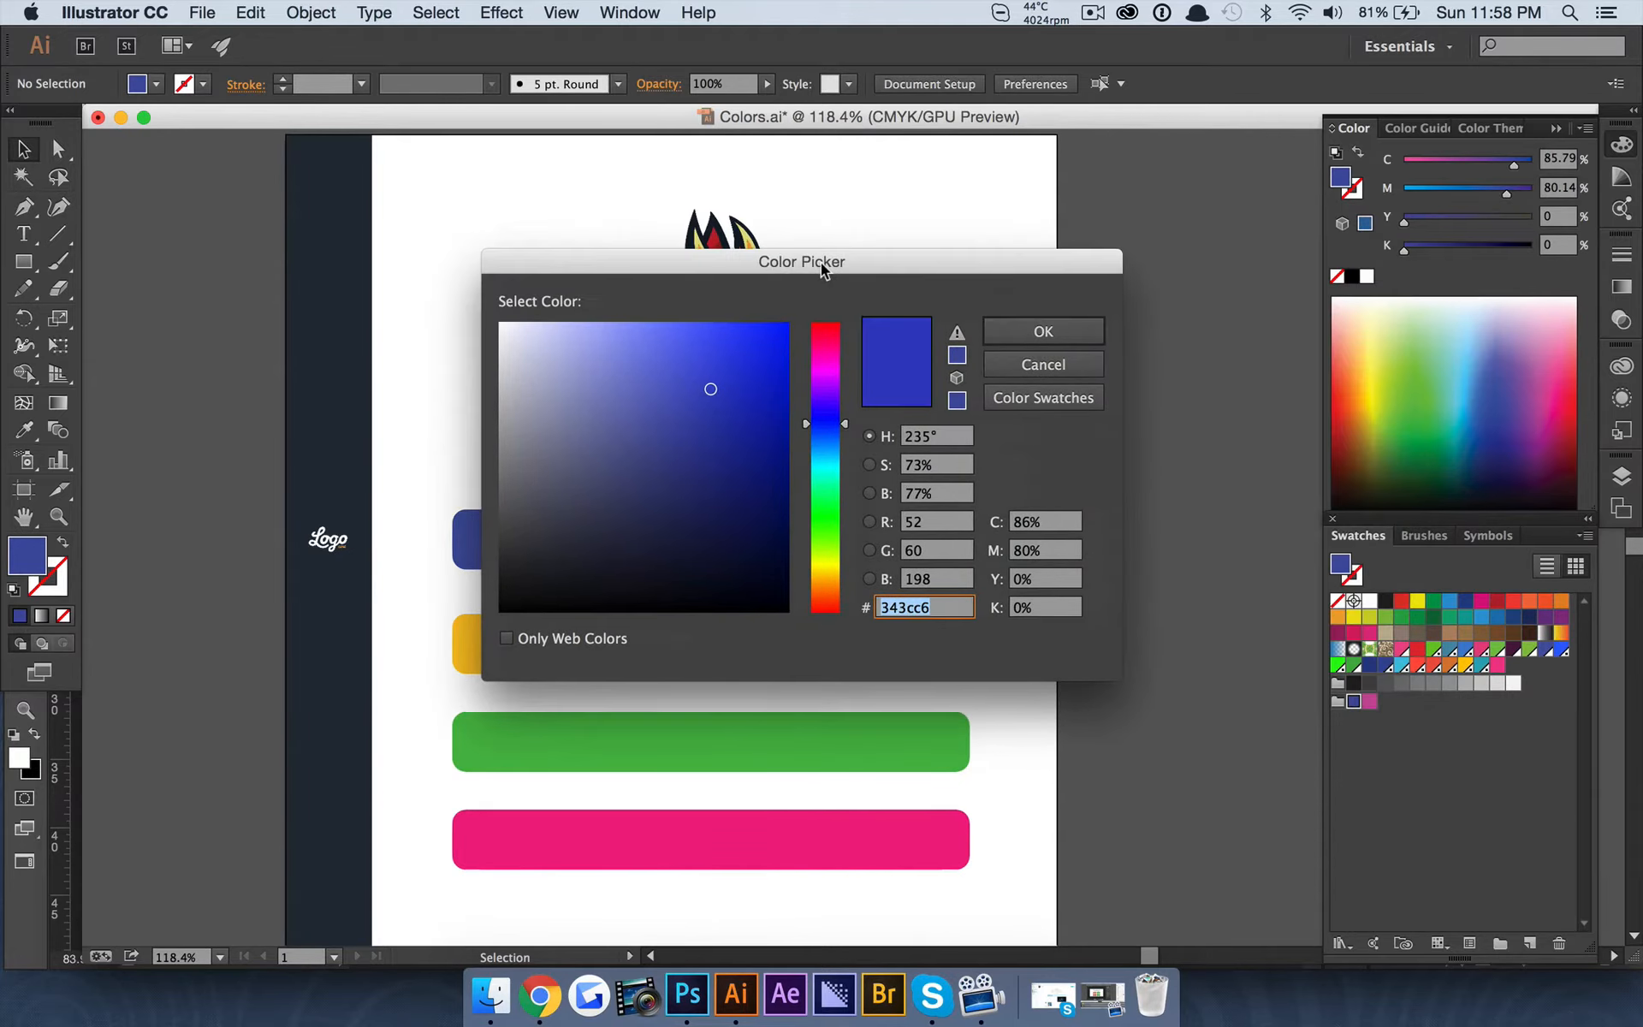
click(827, 589)
mouse_move(757, 386)
mouse_down()
mouse_move(767, 345)
mouse_move(765, 360)
mouse_up()
click(1043, 331)
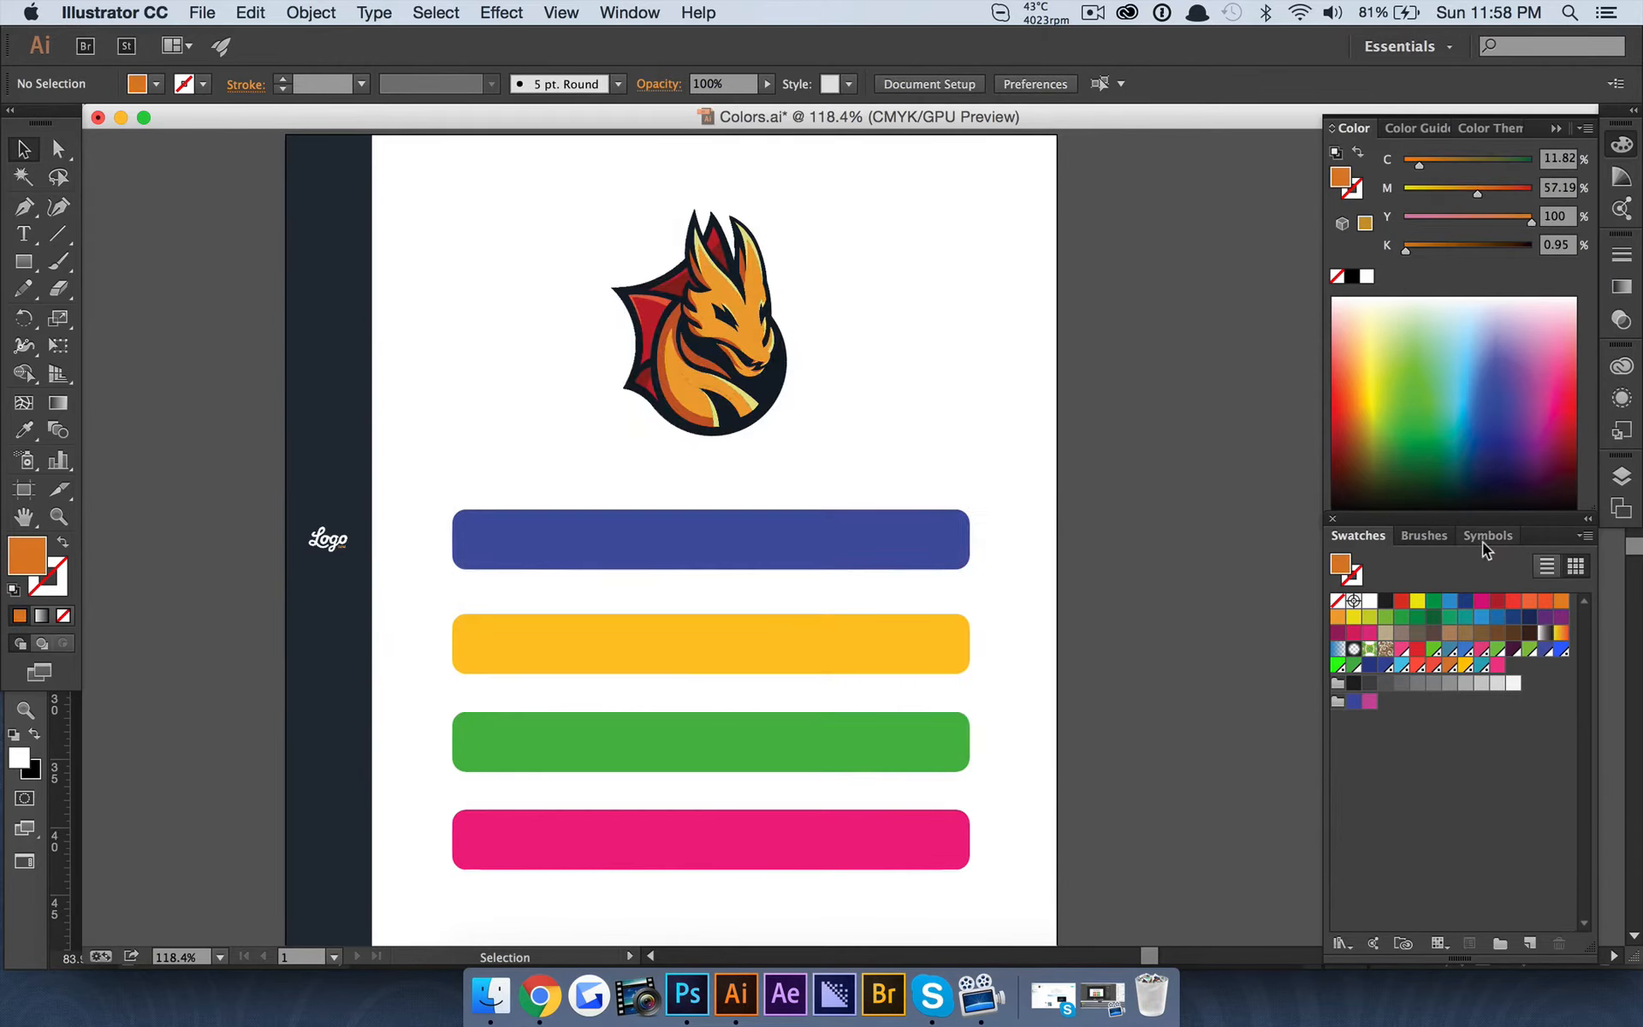
Save the orange fill as a new process swatch and move it into the color group with the blue and magenta swatches
click(1585, 537)
click(1479, 441)
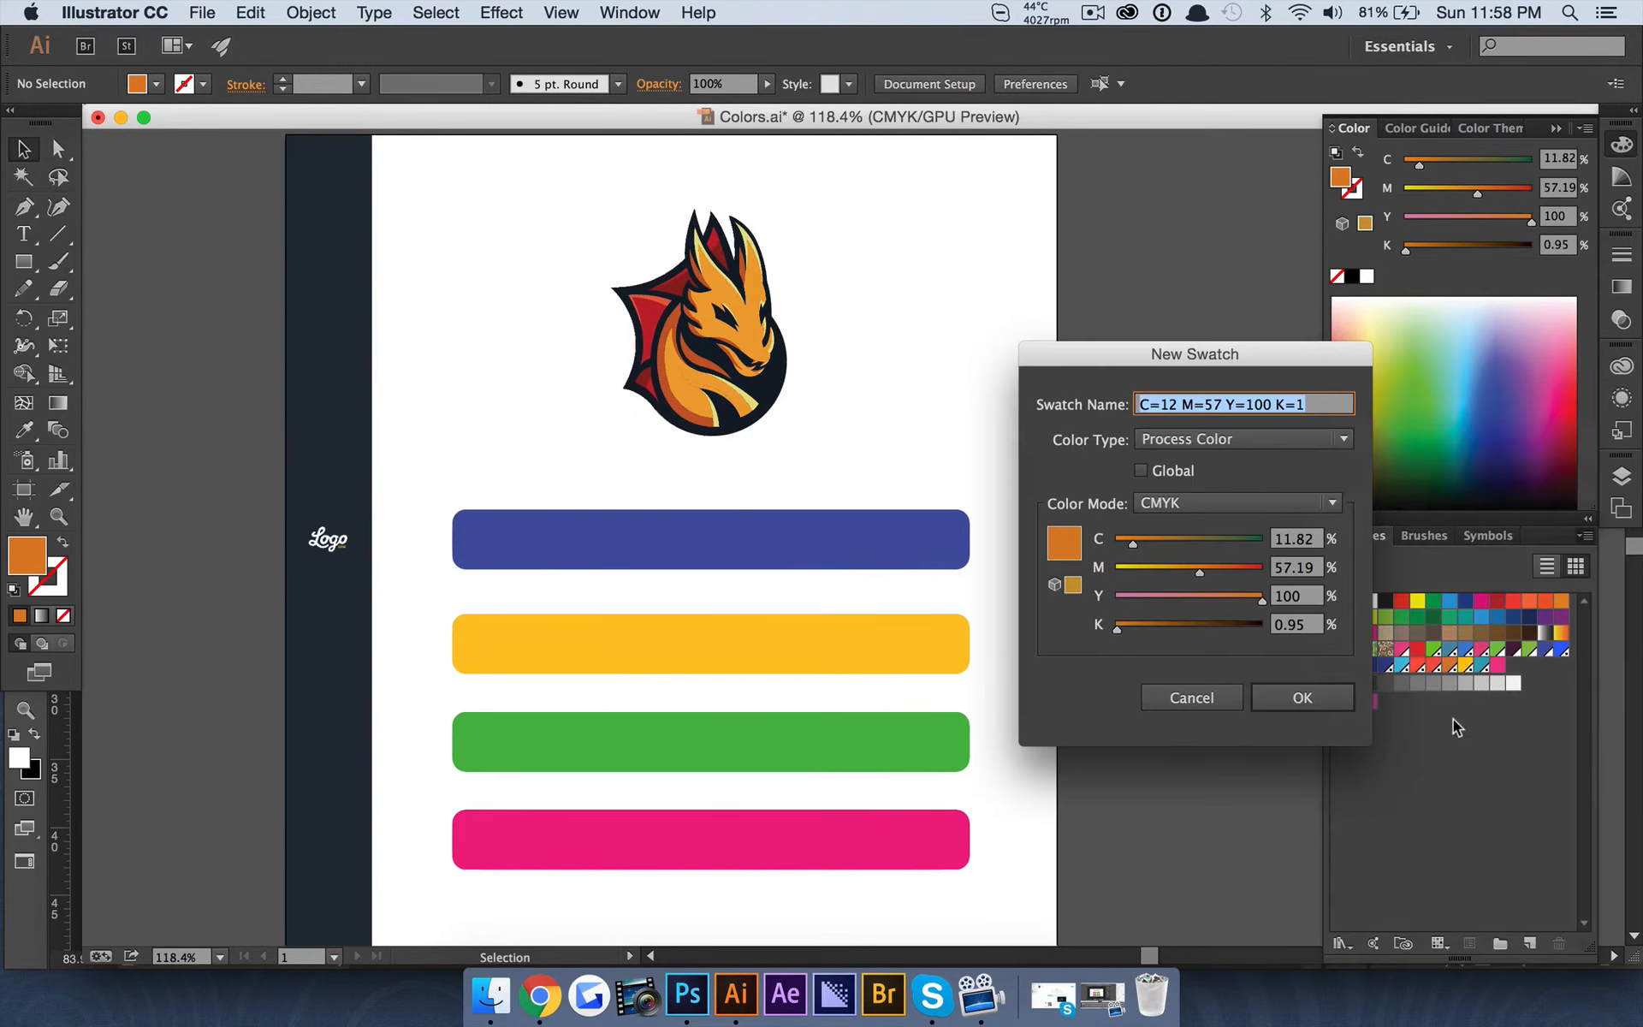
click(1290, 696)
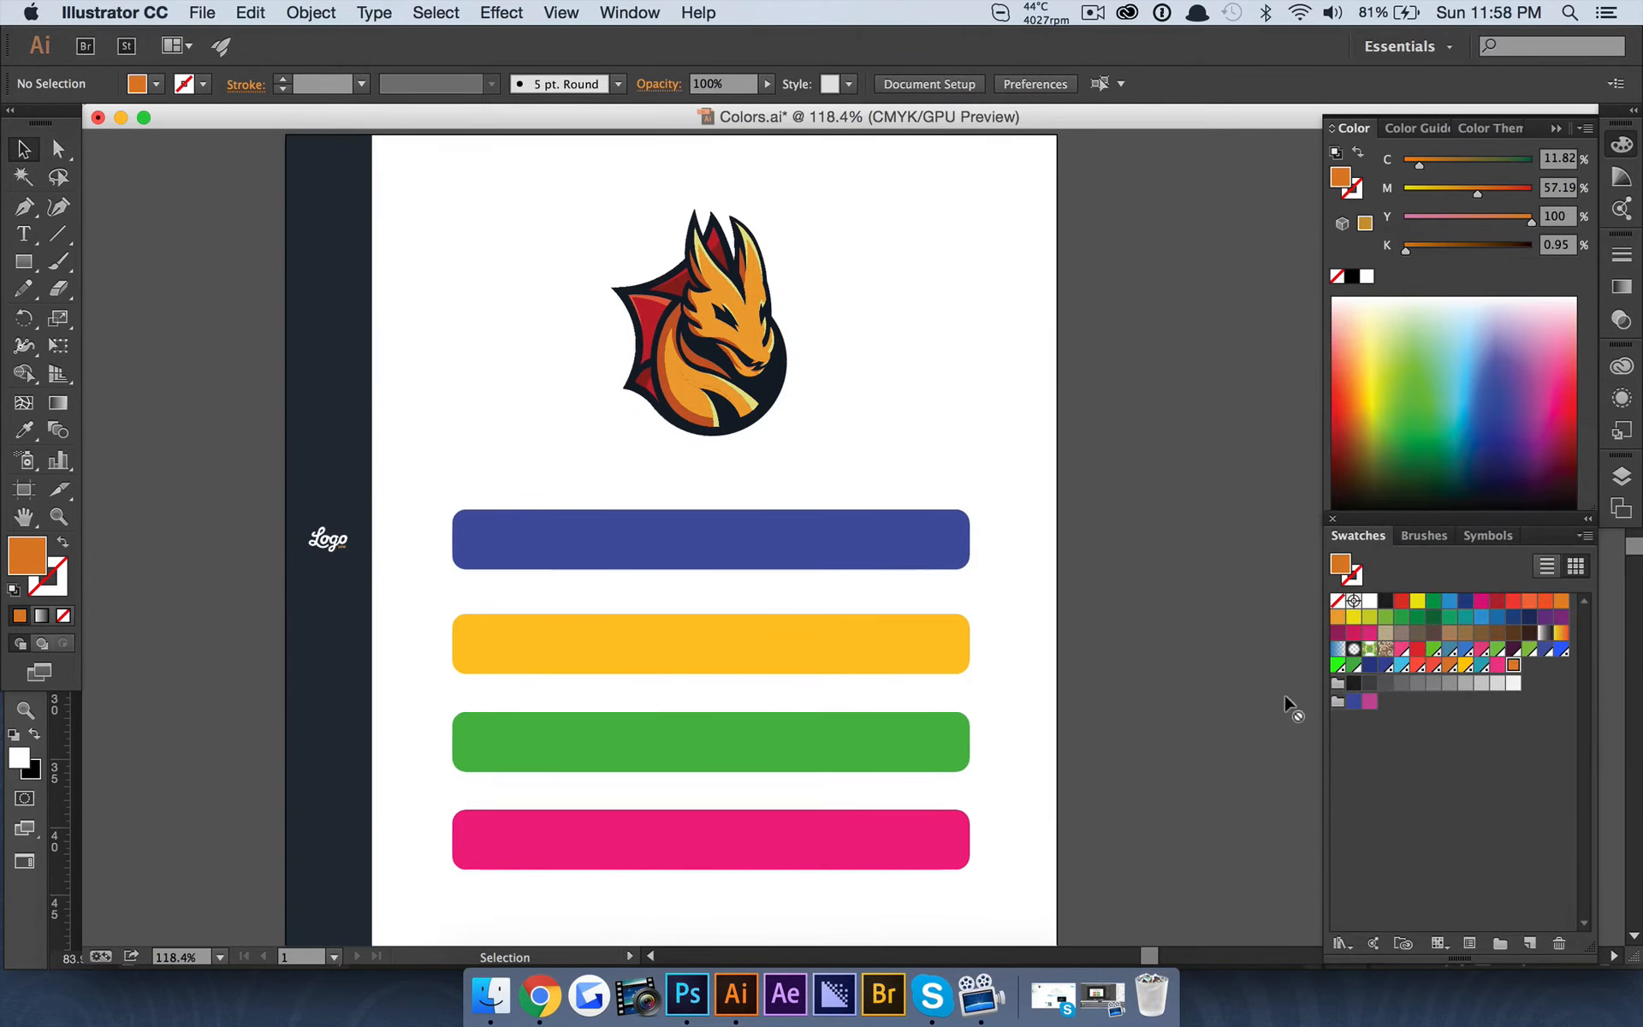
drag(1286, 704, 1340, 701)
Switch to Google Chrome, search the web for Adobe Kuler and open the Adobe color wheel site from all results
click(539, 996)
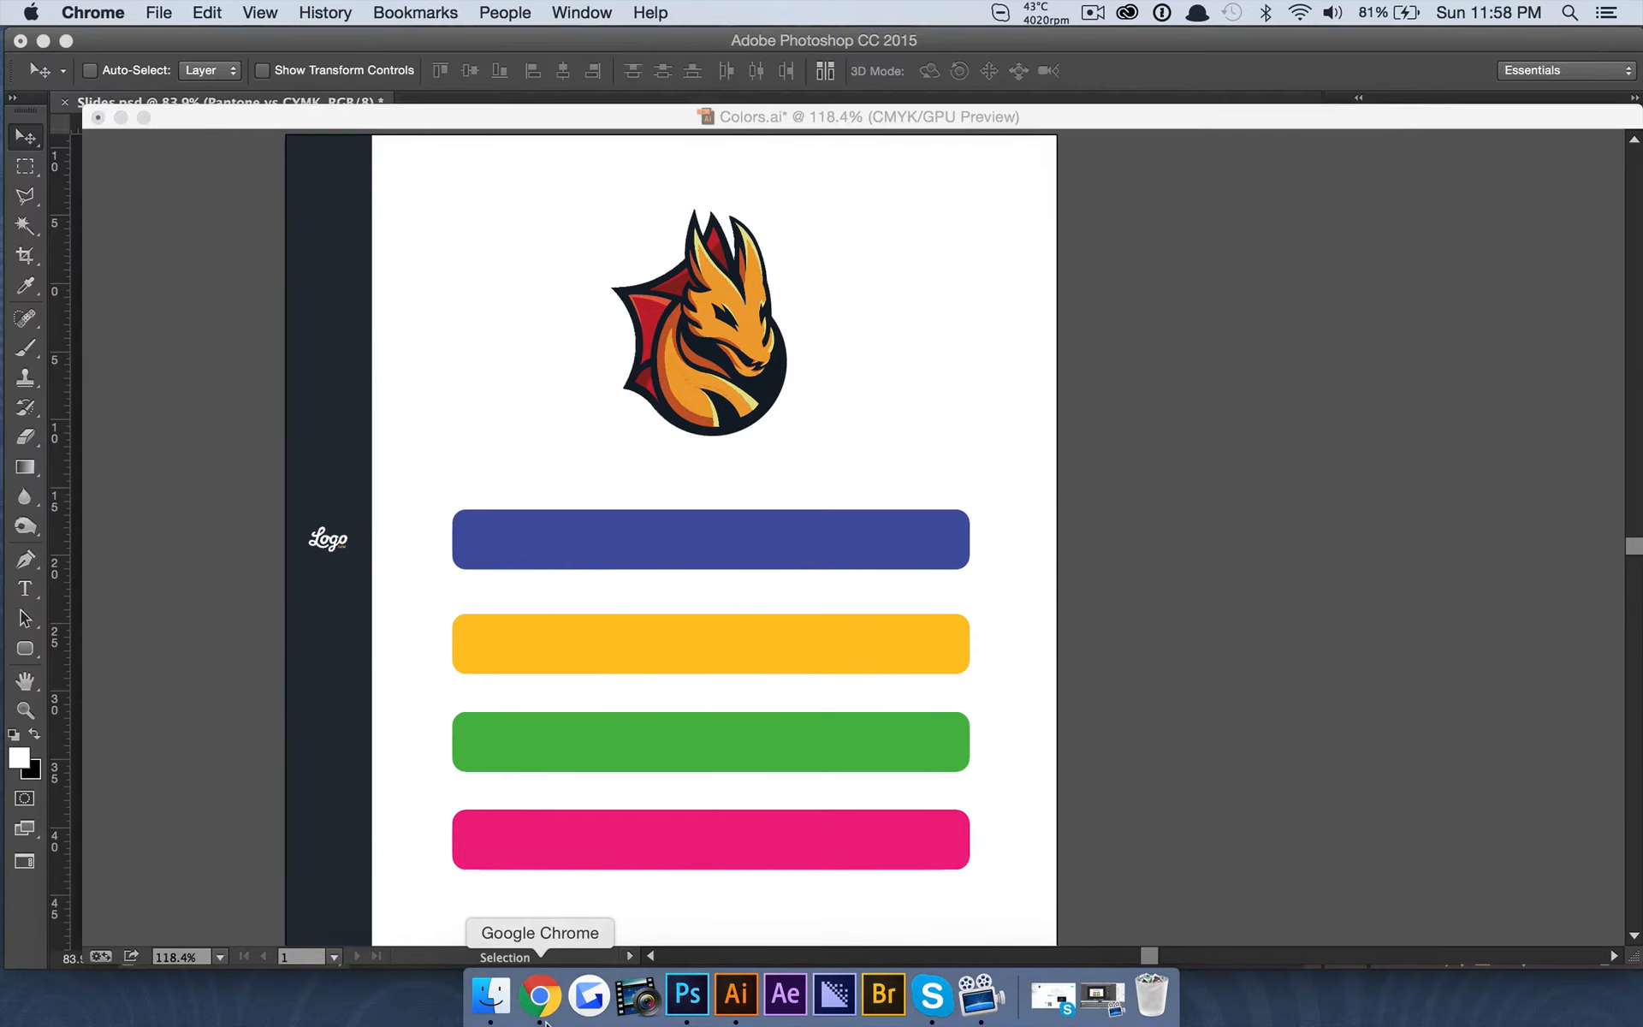
text(Adobe Kuler)
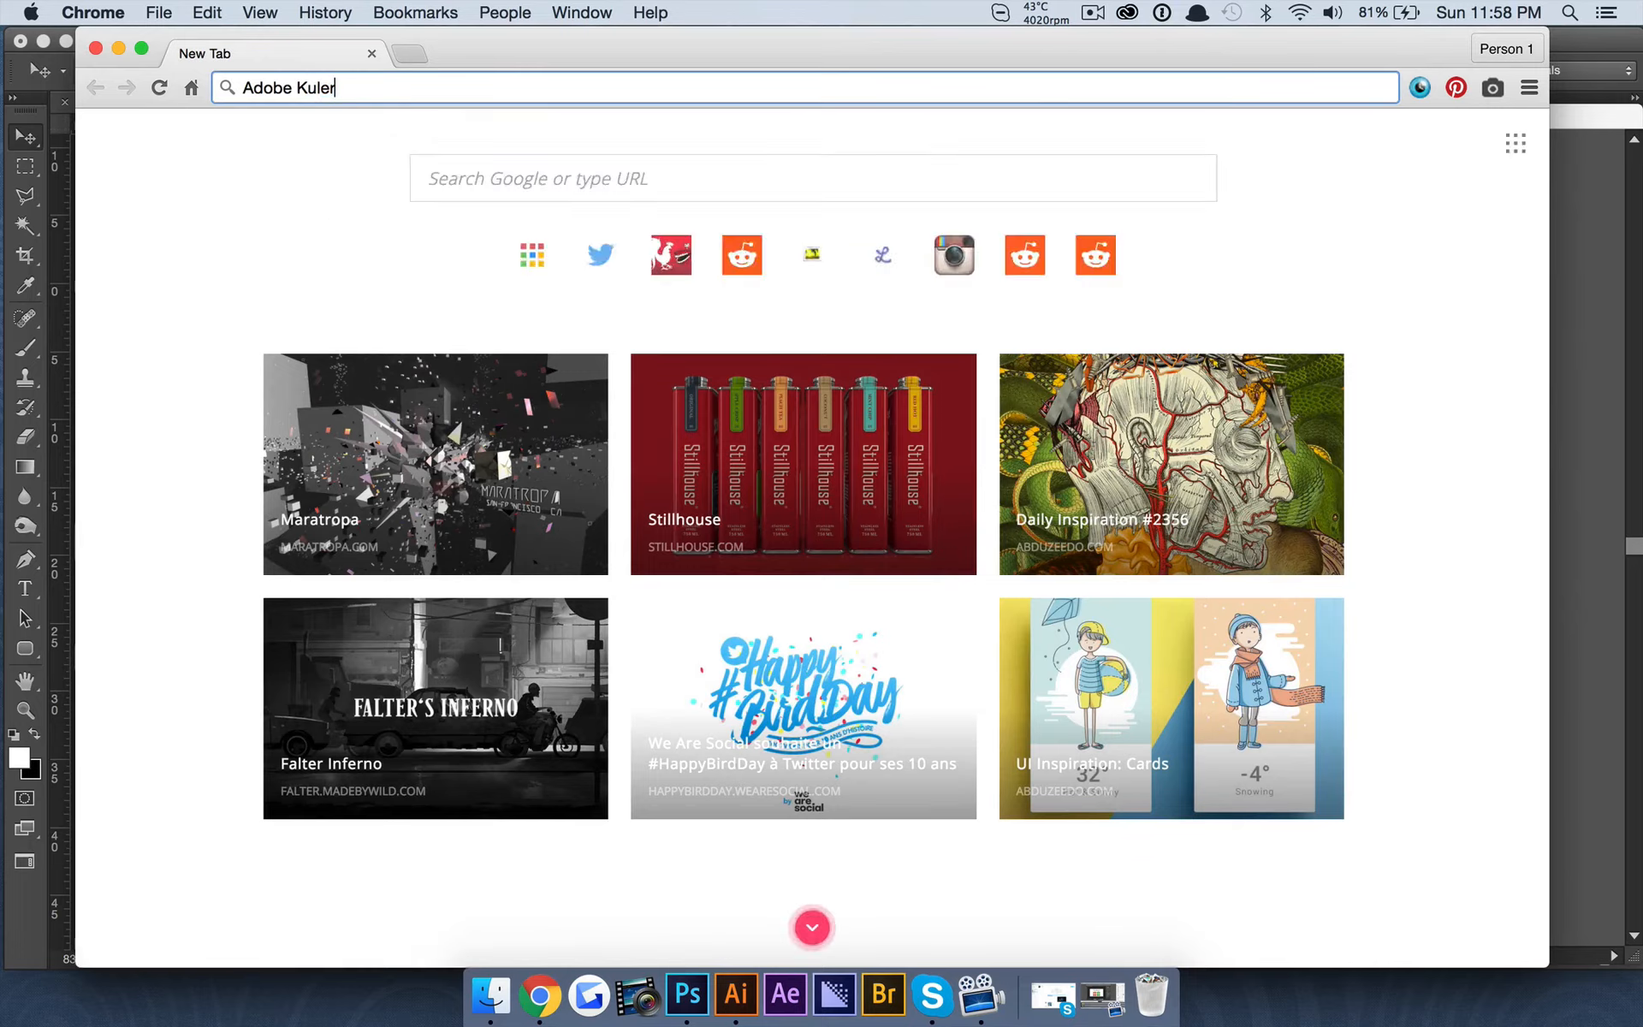
key(Return)
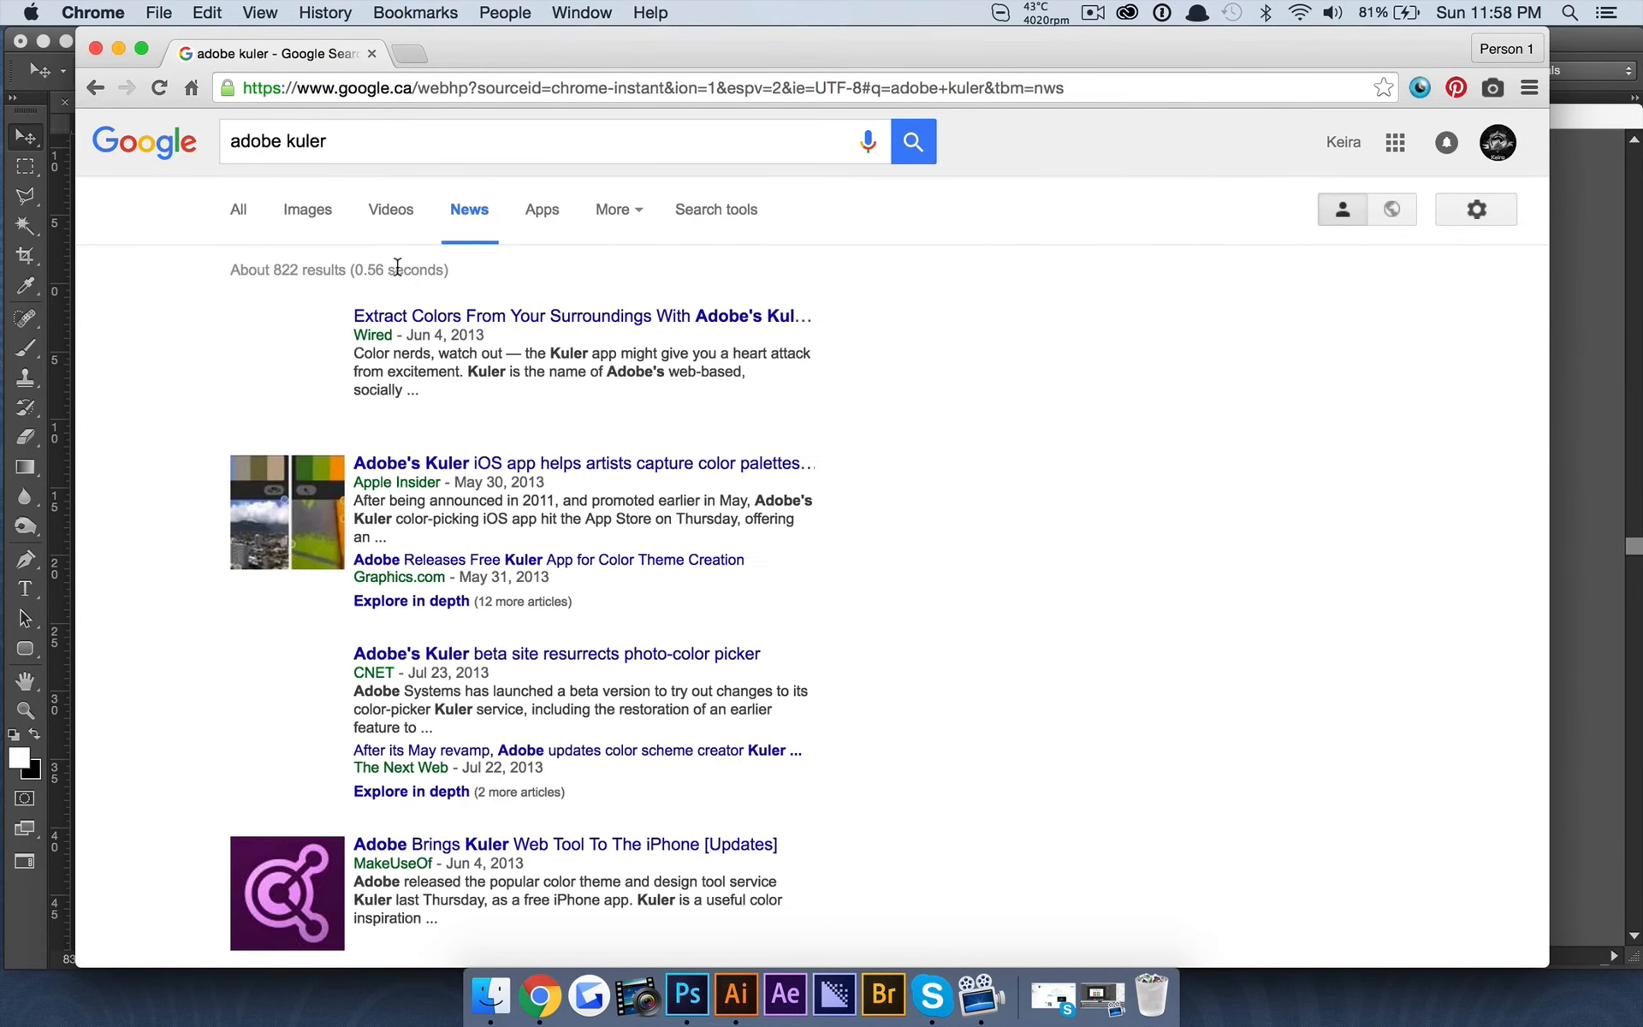
click(228, 208)
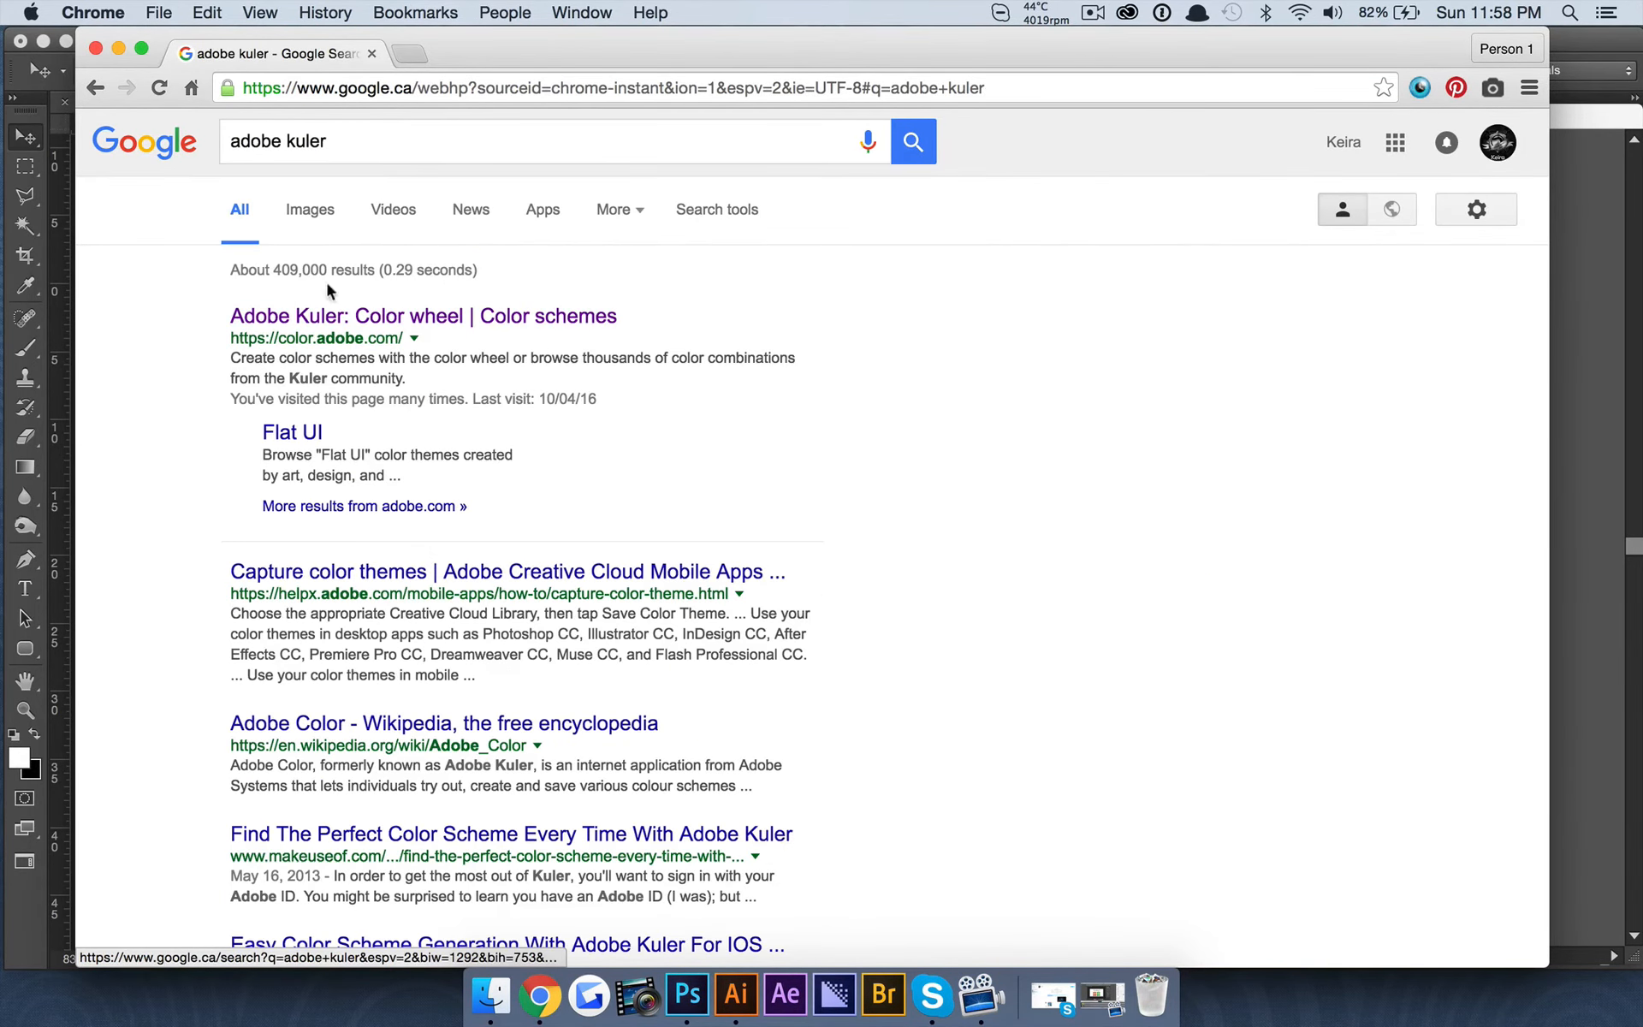
click(326, 319)
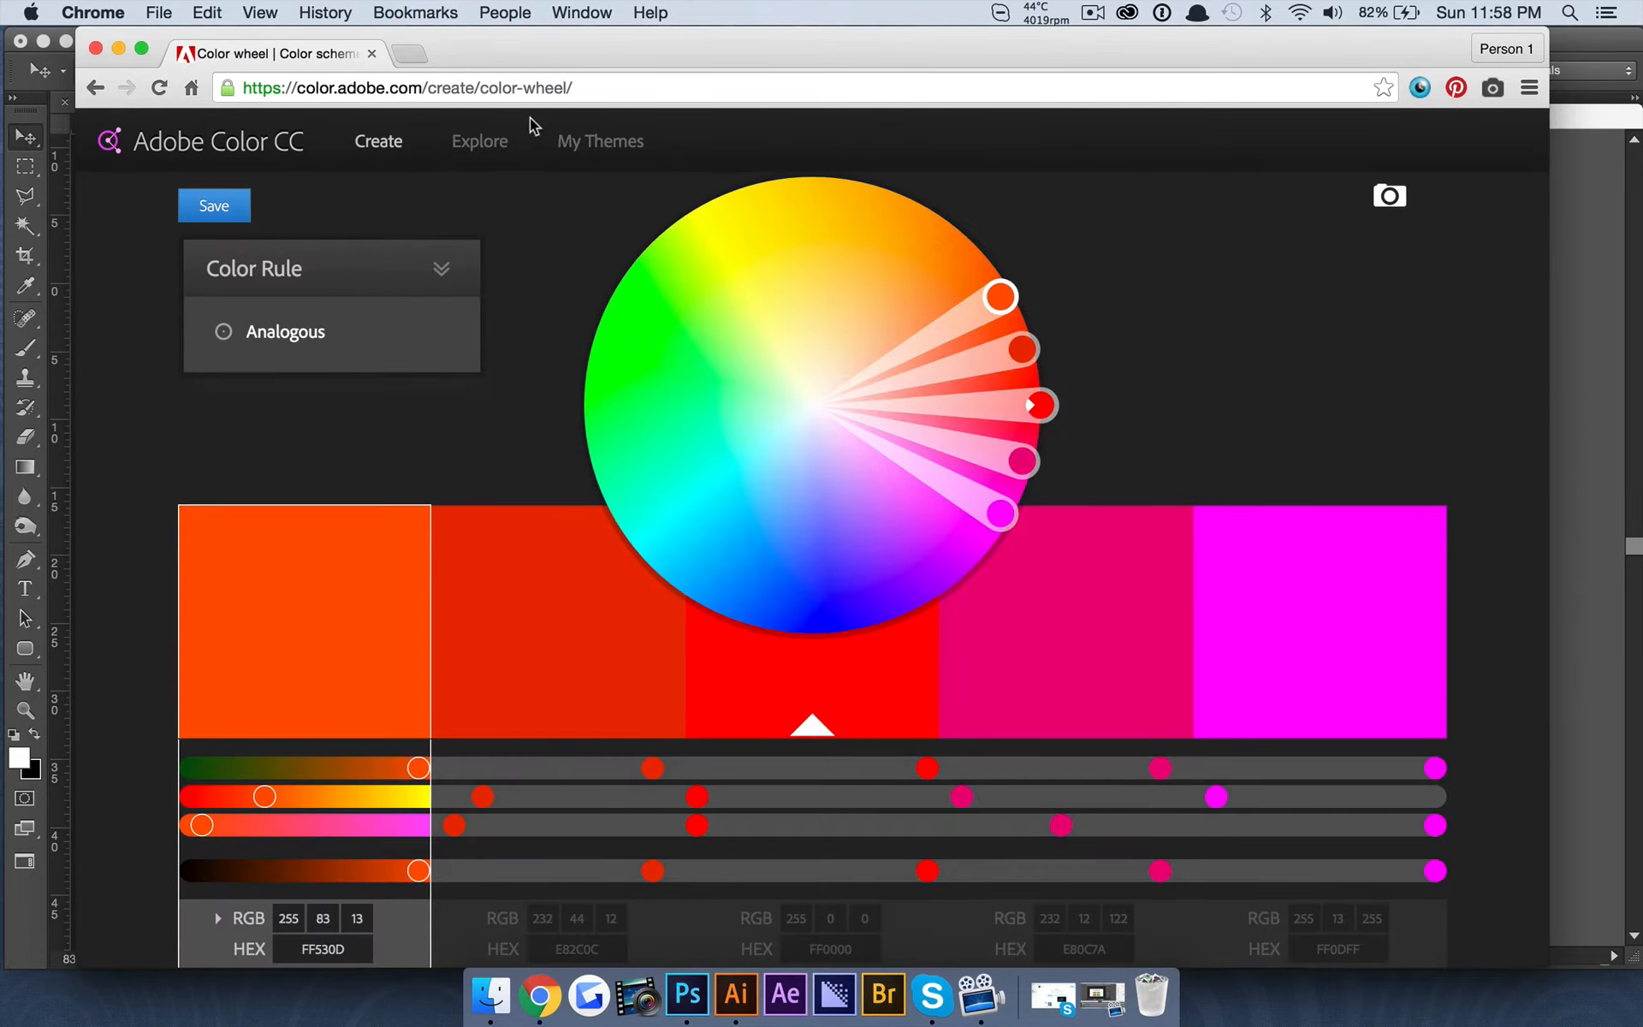
Open the Explore gallery and look over the most used color themes
click(471, 151)
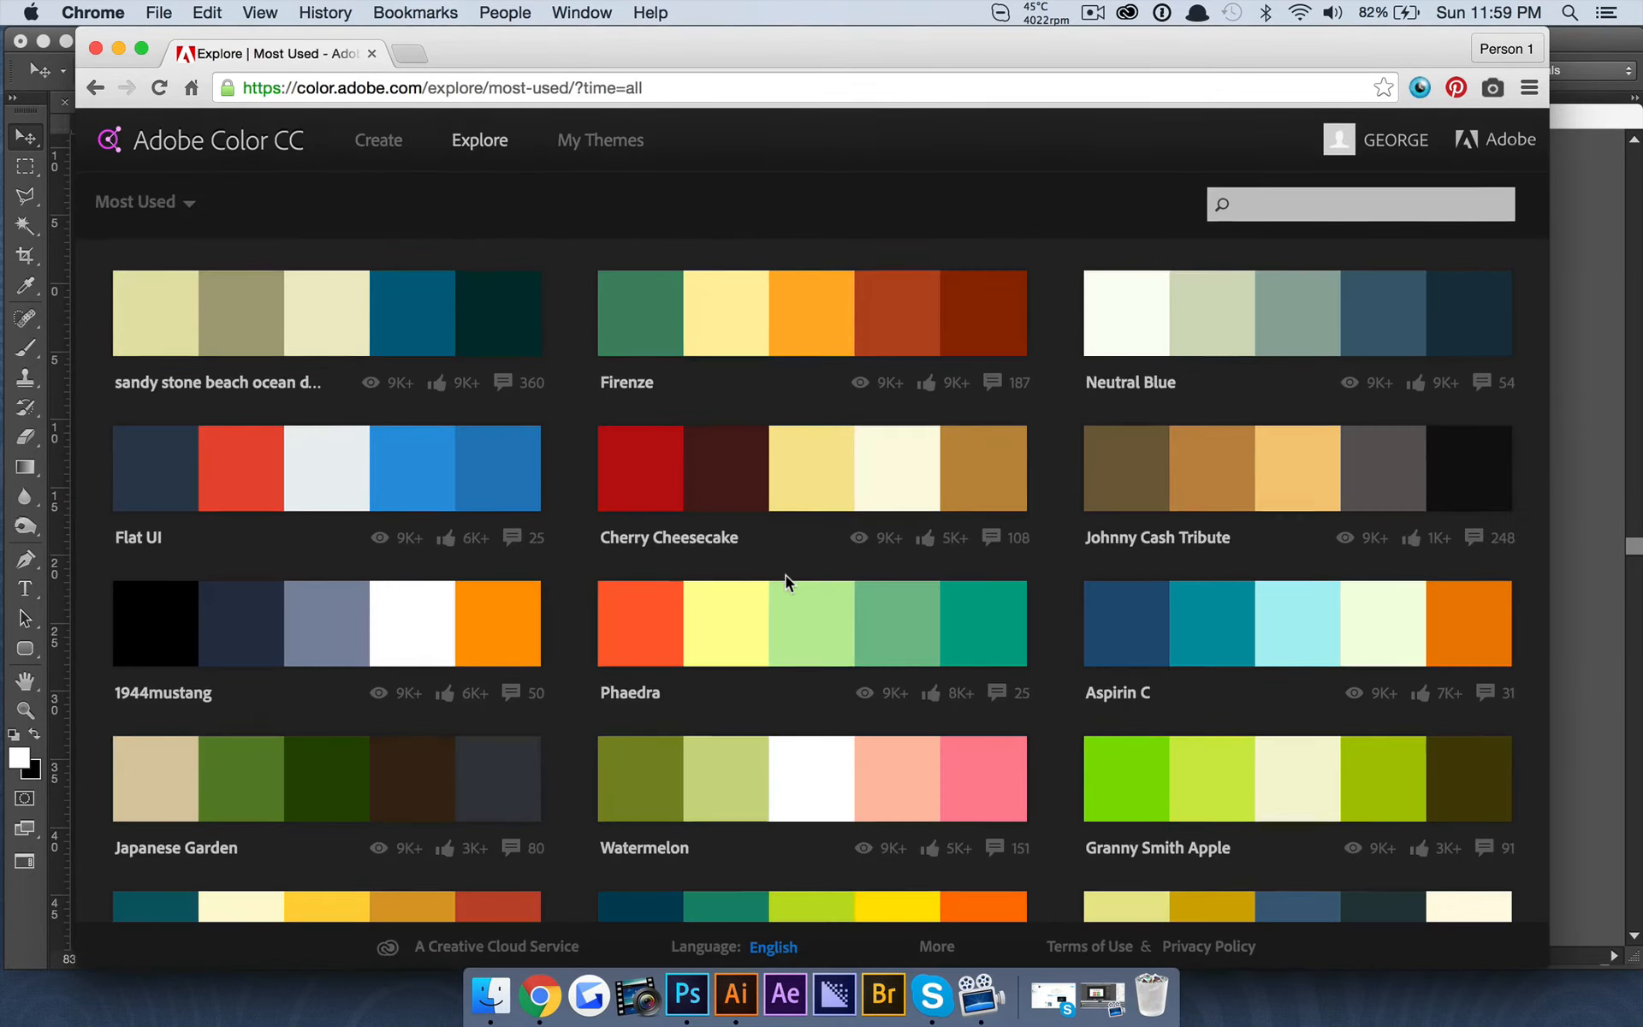
scroll(786, 575, down, 10)
scroll(785, 576, up, 10)
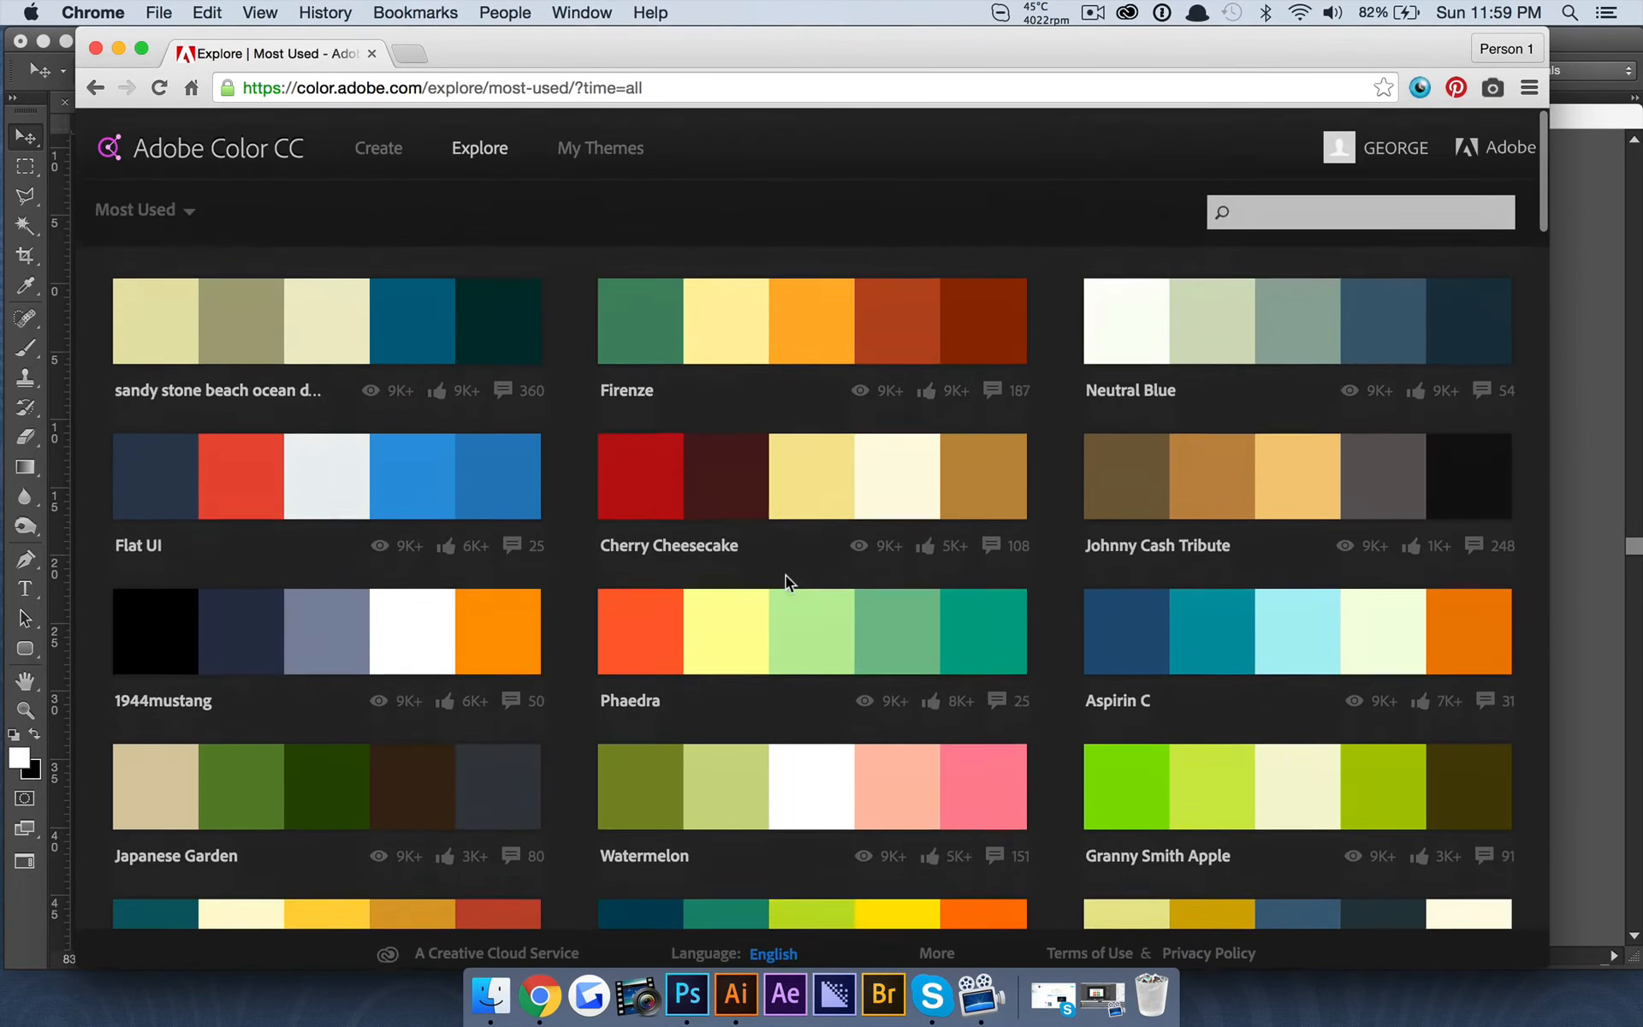
Filter the themes to Most Popular for This Month and reload the page
click(185, 203)
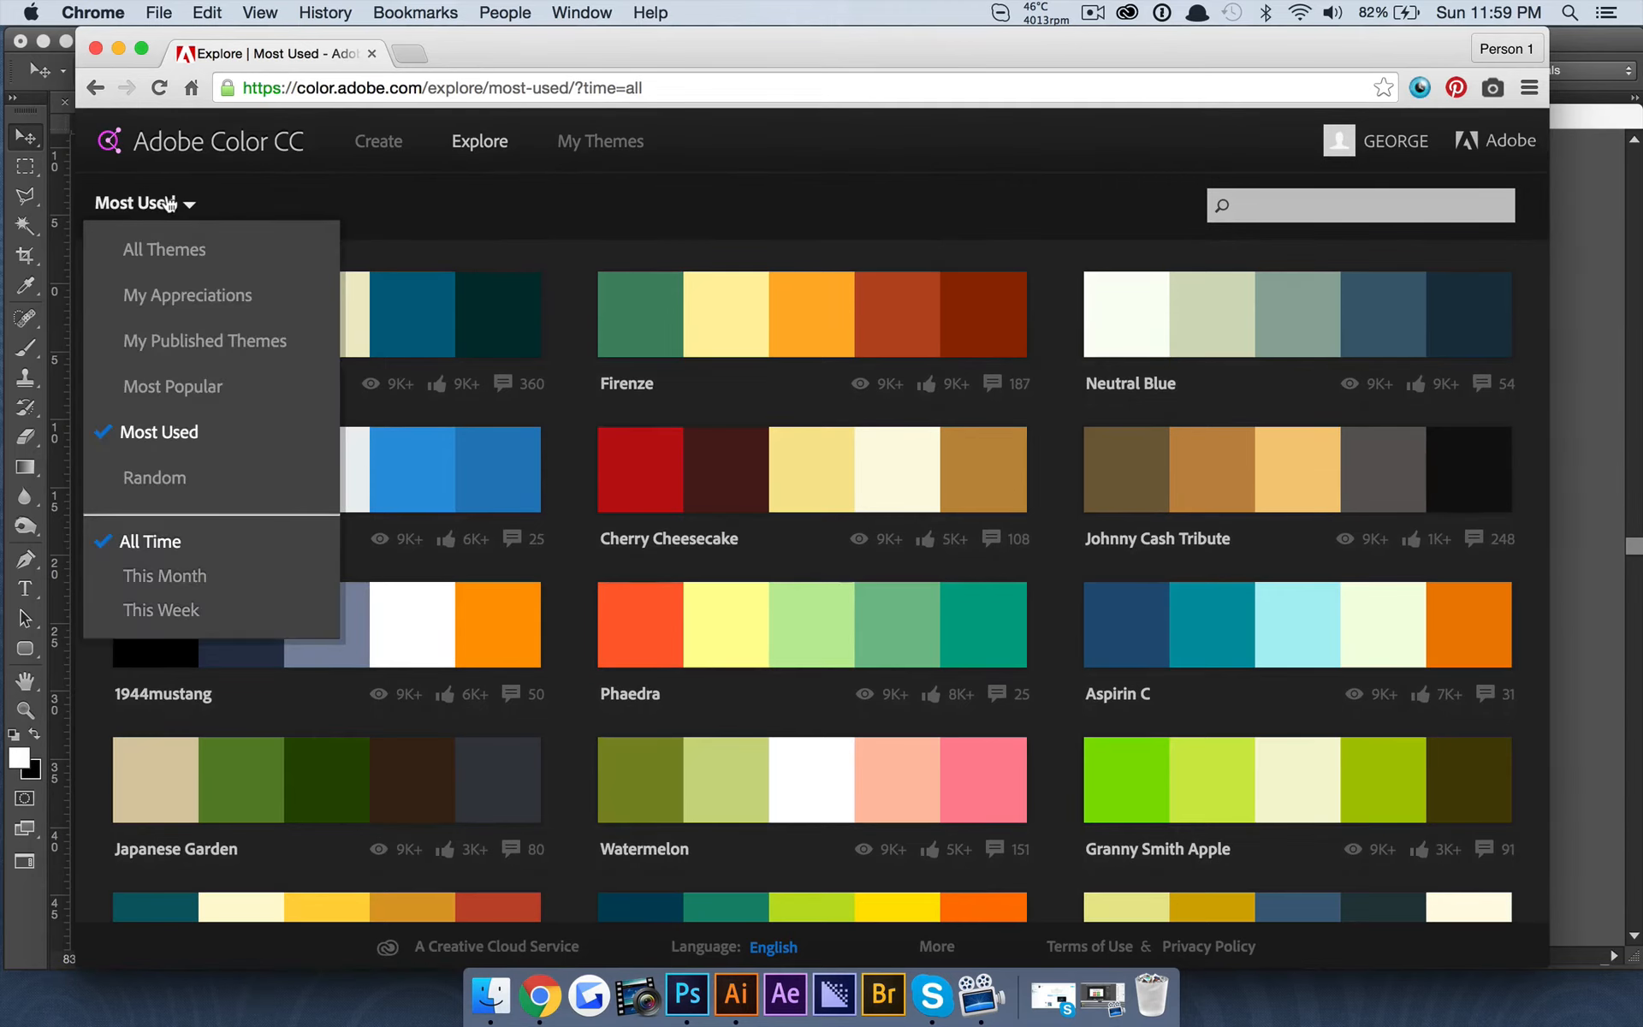
click(203, 387)
click(197, 204)
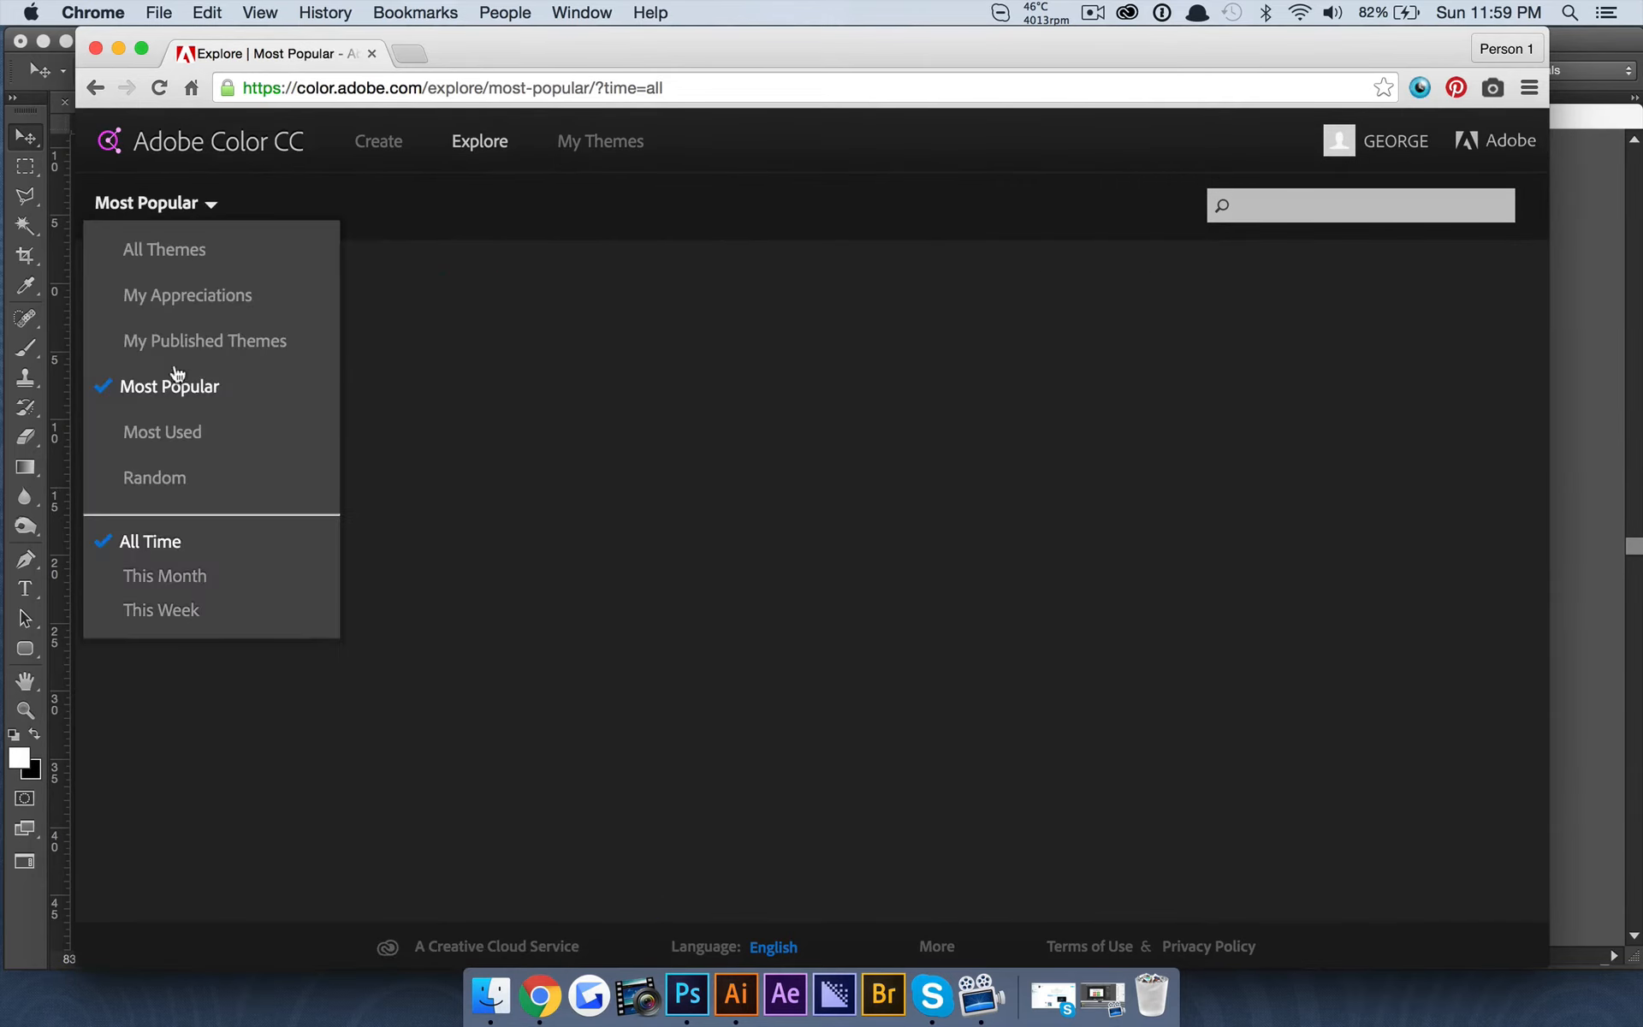
click(210, 578)
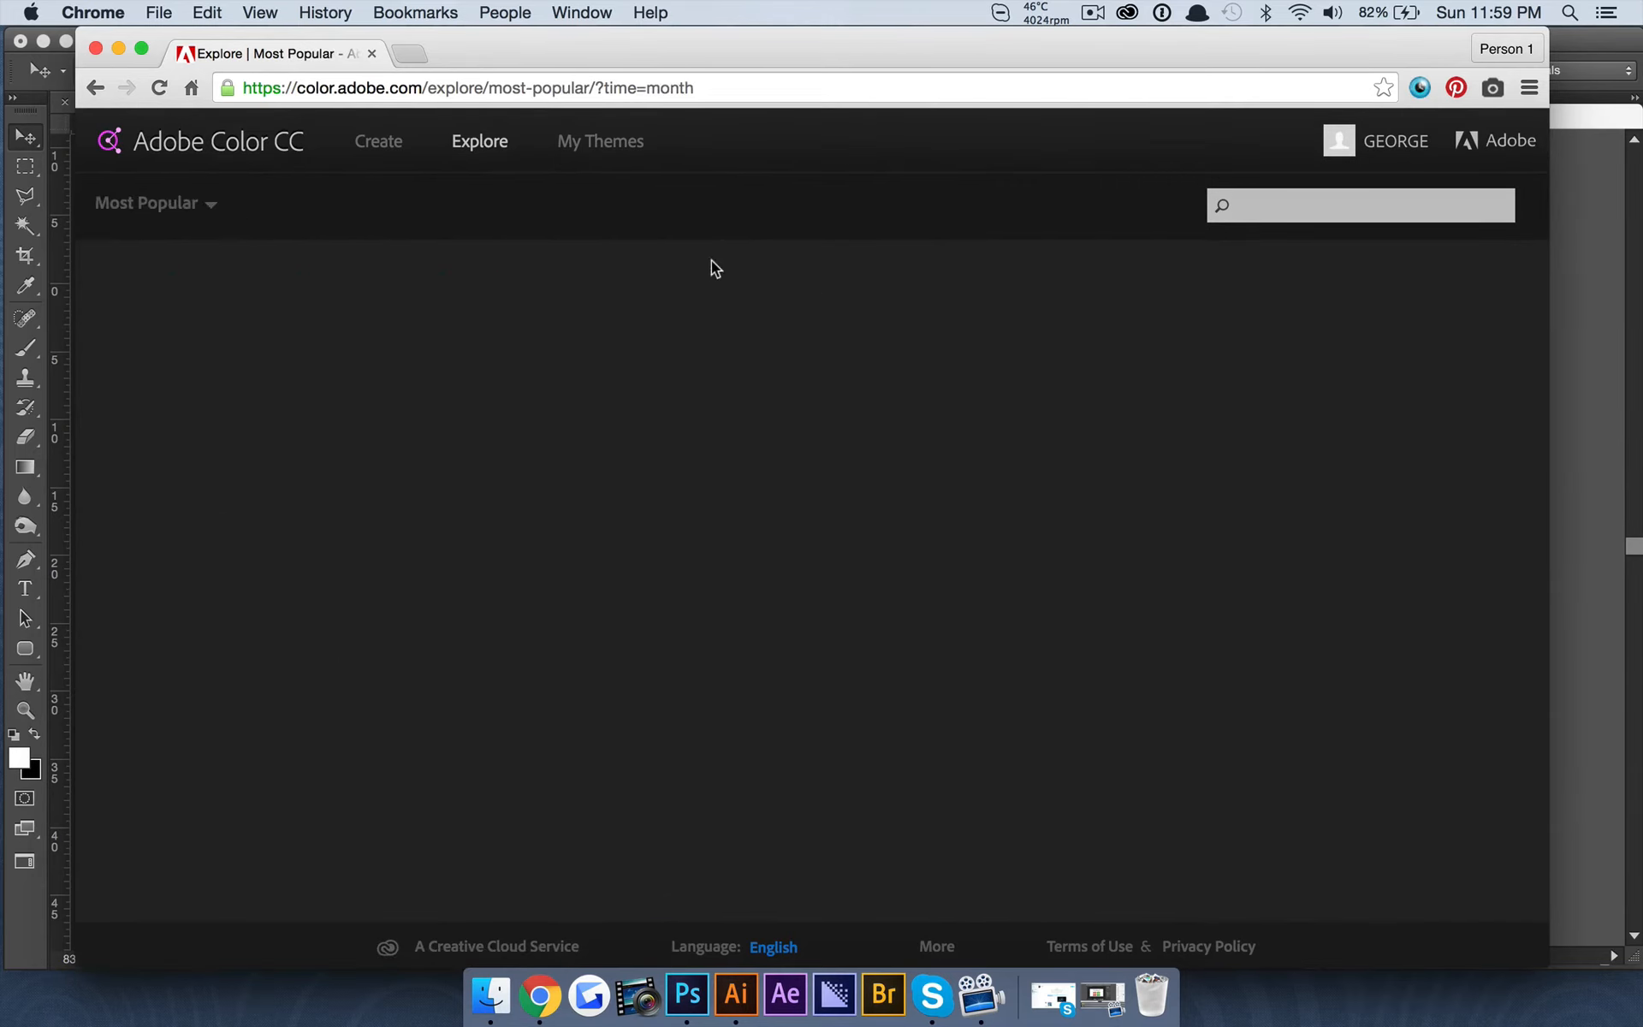
scroll(677, 257, down, 3)
click(686, 85)
key(Return)
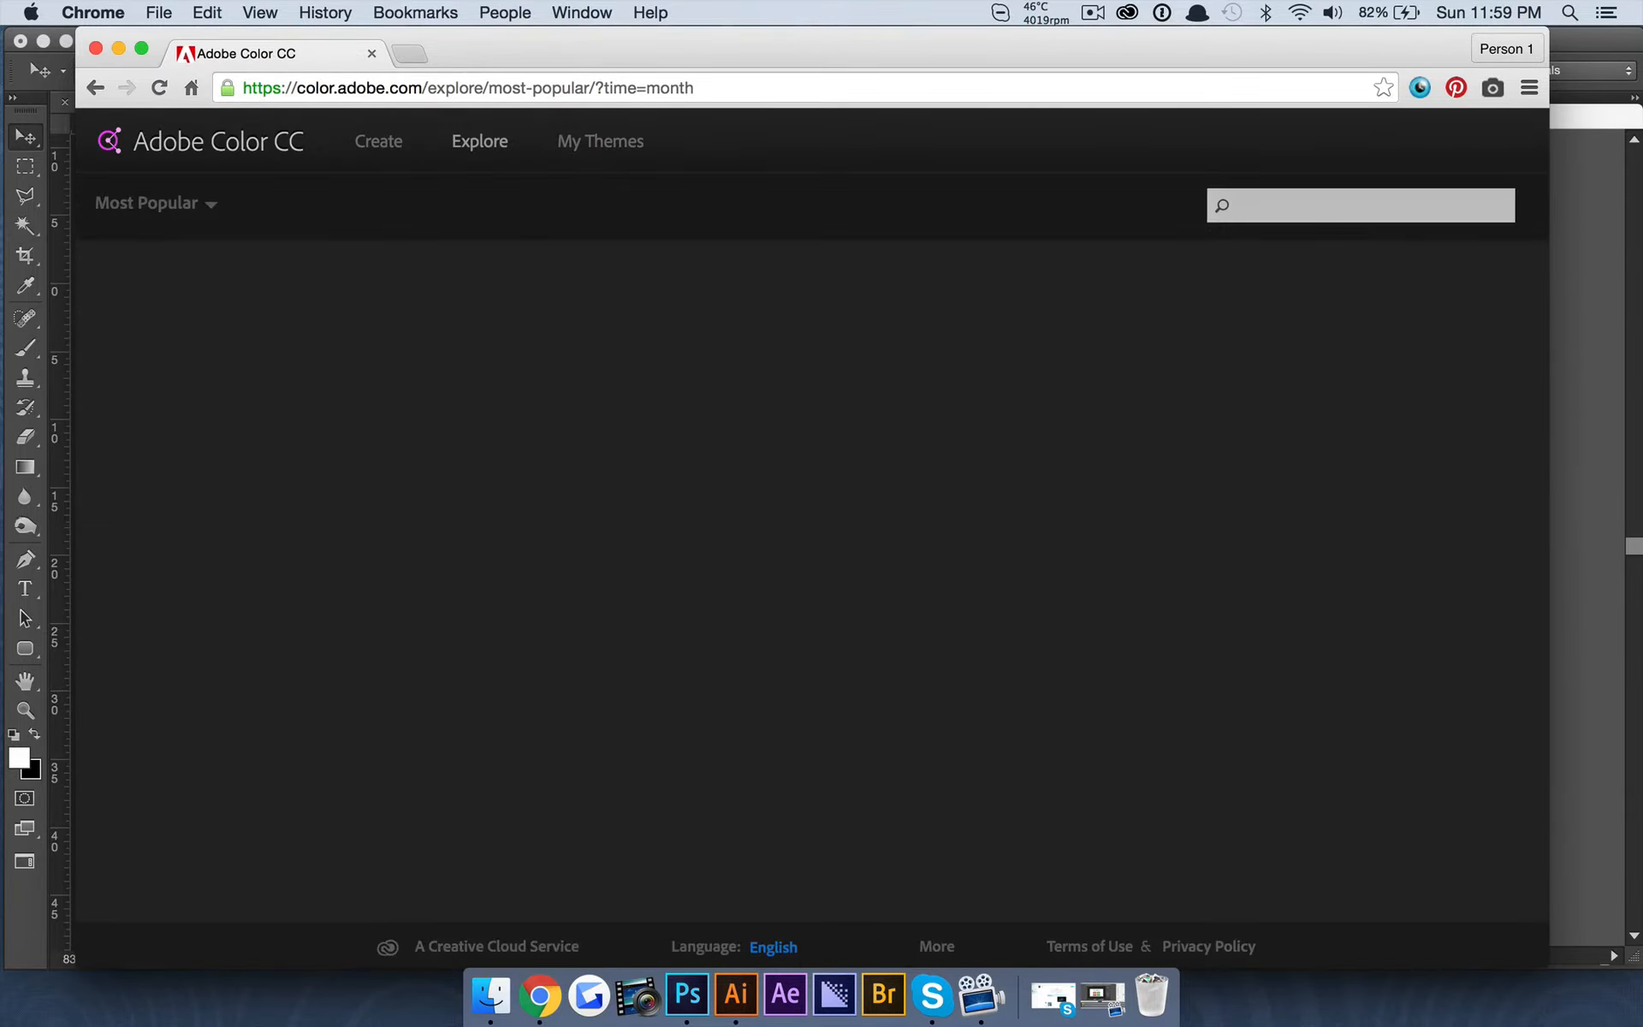
Browse this month's most popular themes and examine their color combinations
scroll(849, 339, down, 2)
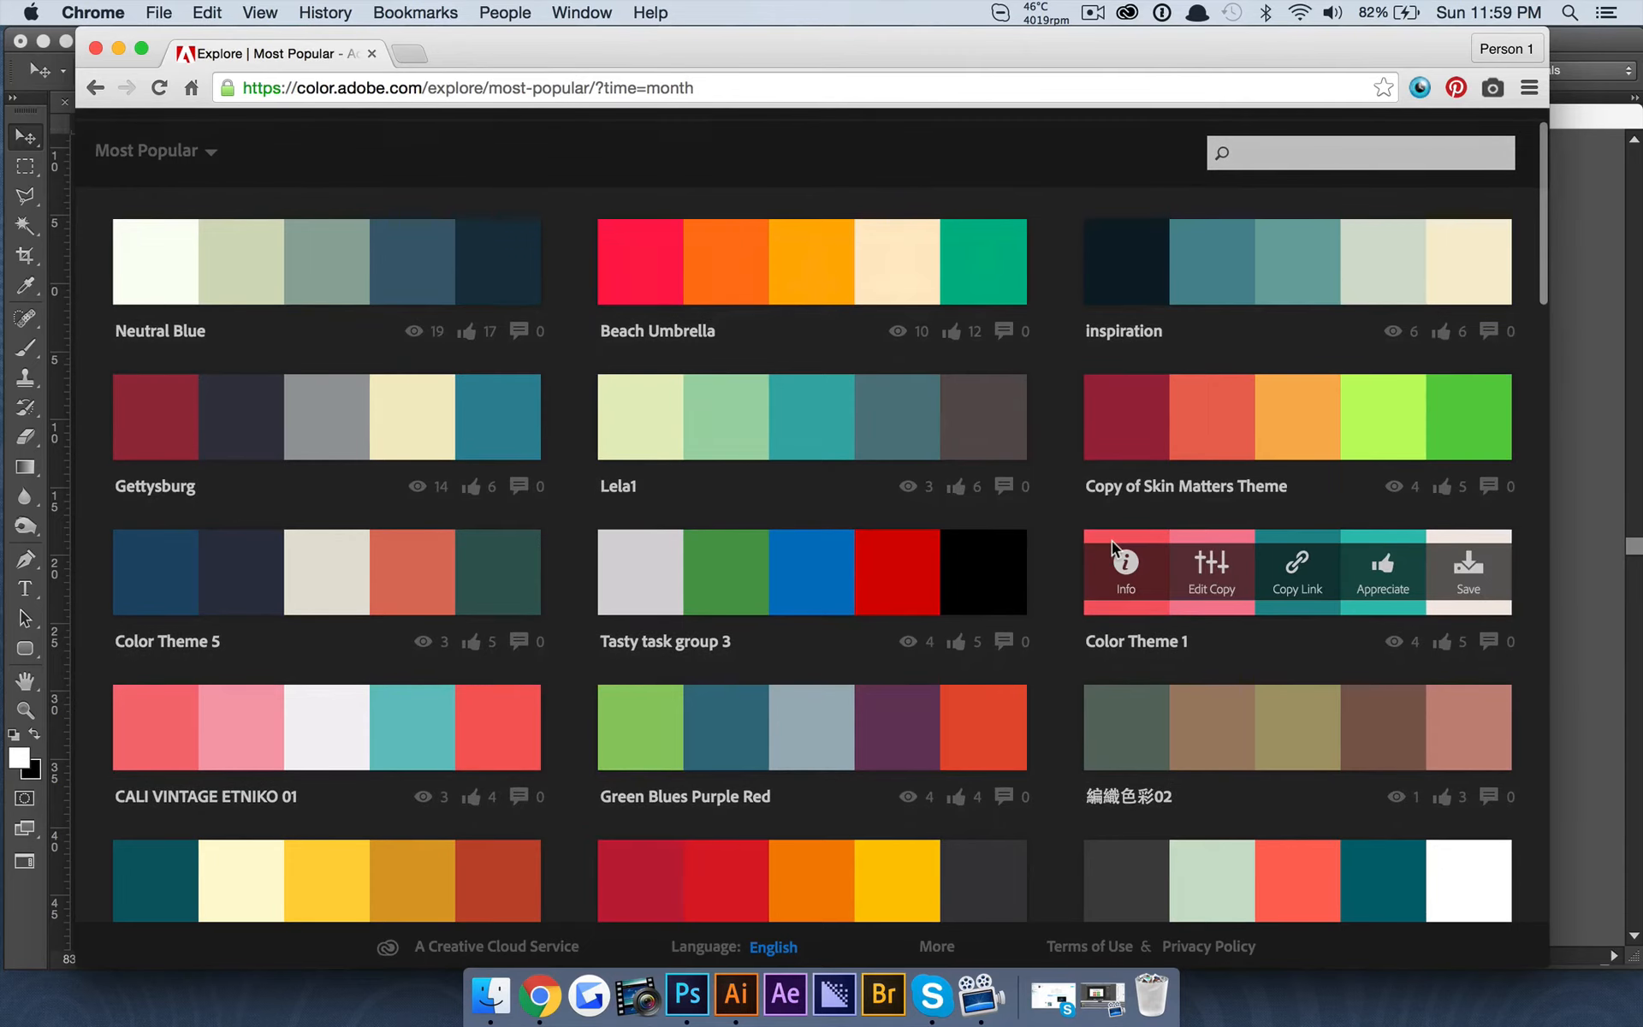
scroll(1330, 525, down, 7)
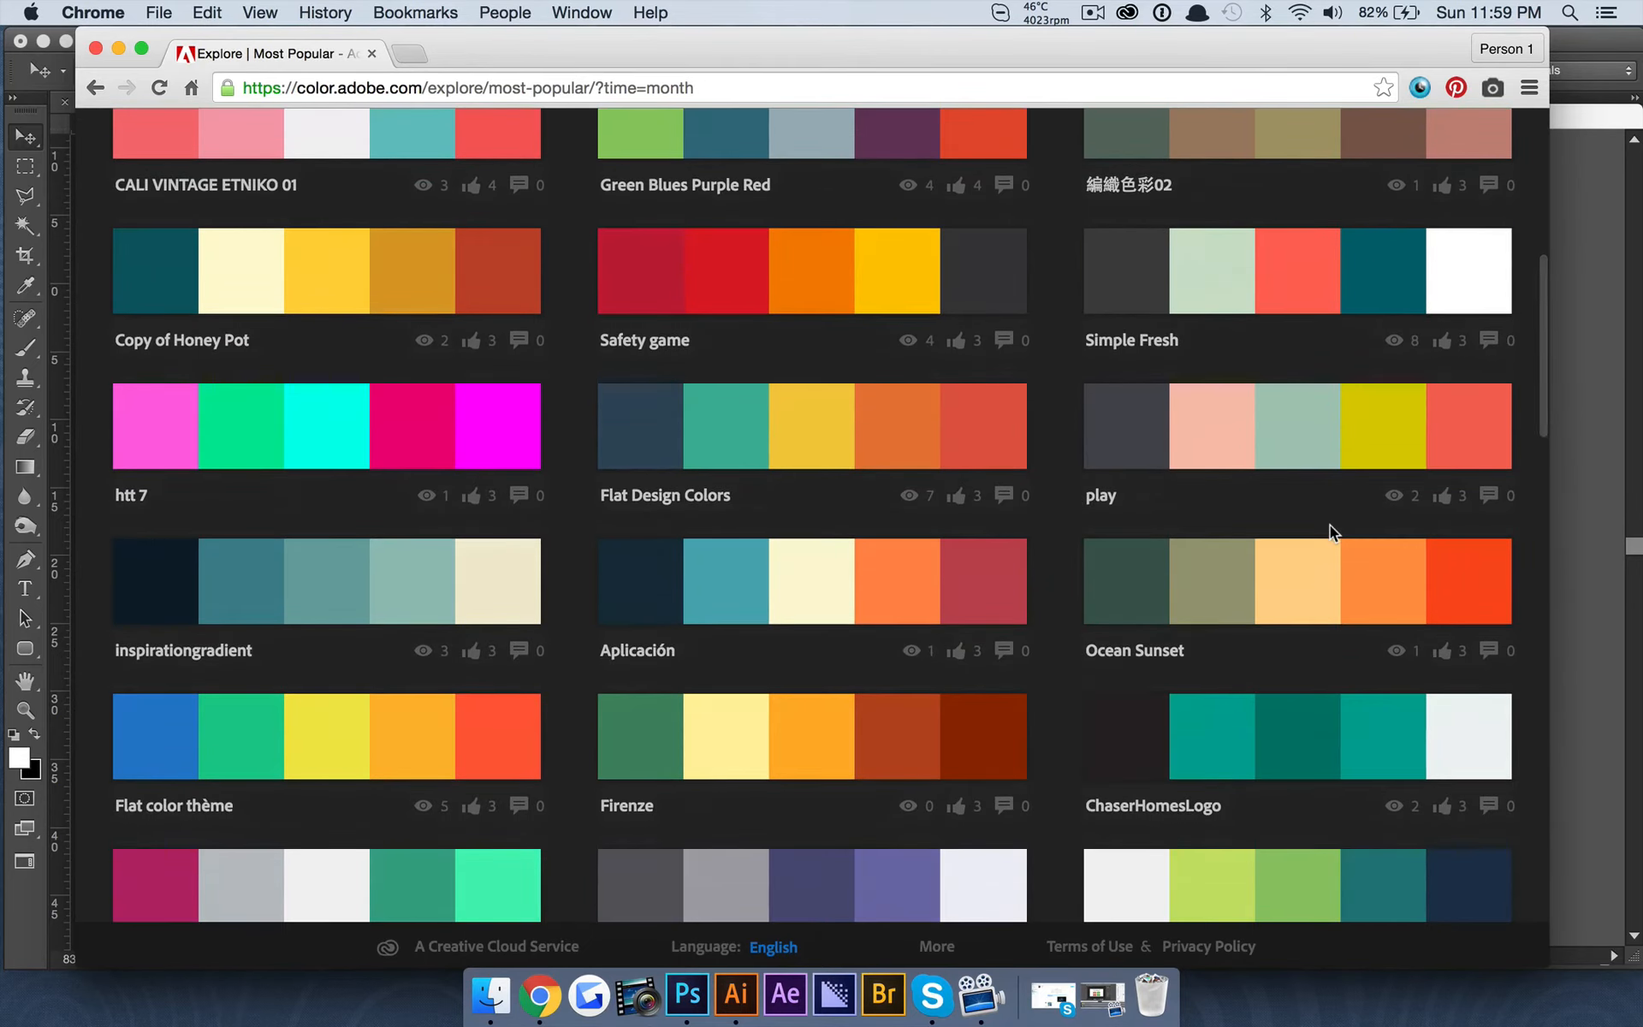
scroll(1330, 526, down, 3)
scroll(1330, 526, down, 4)
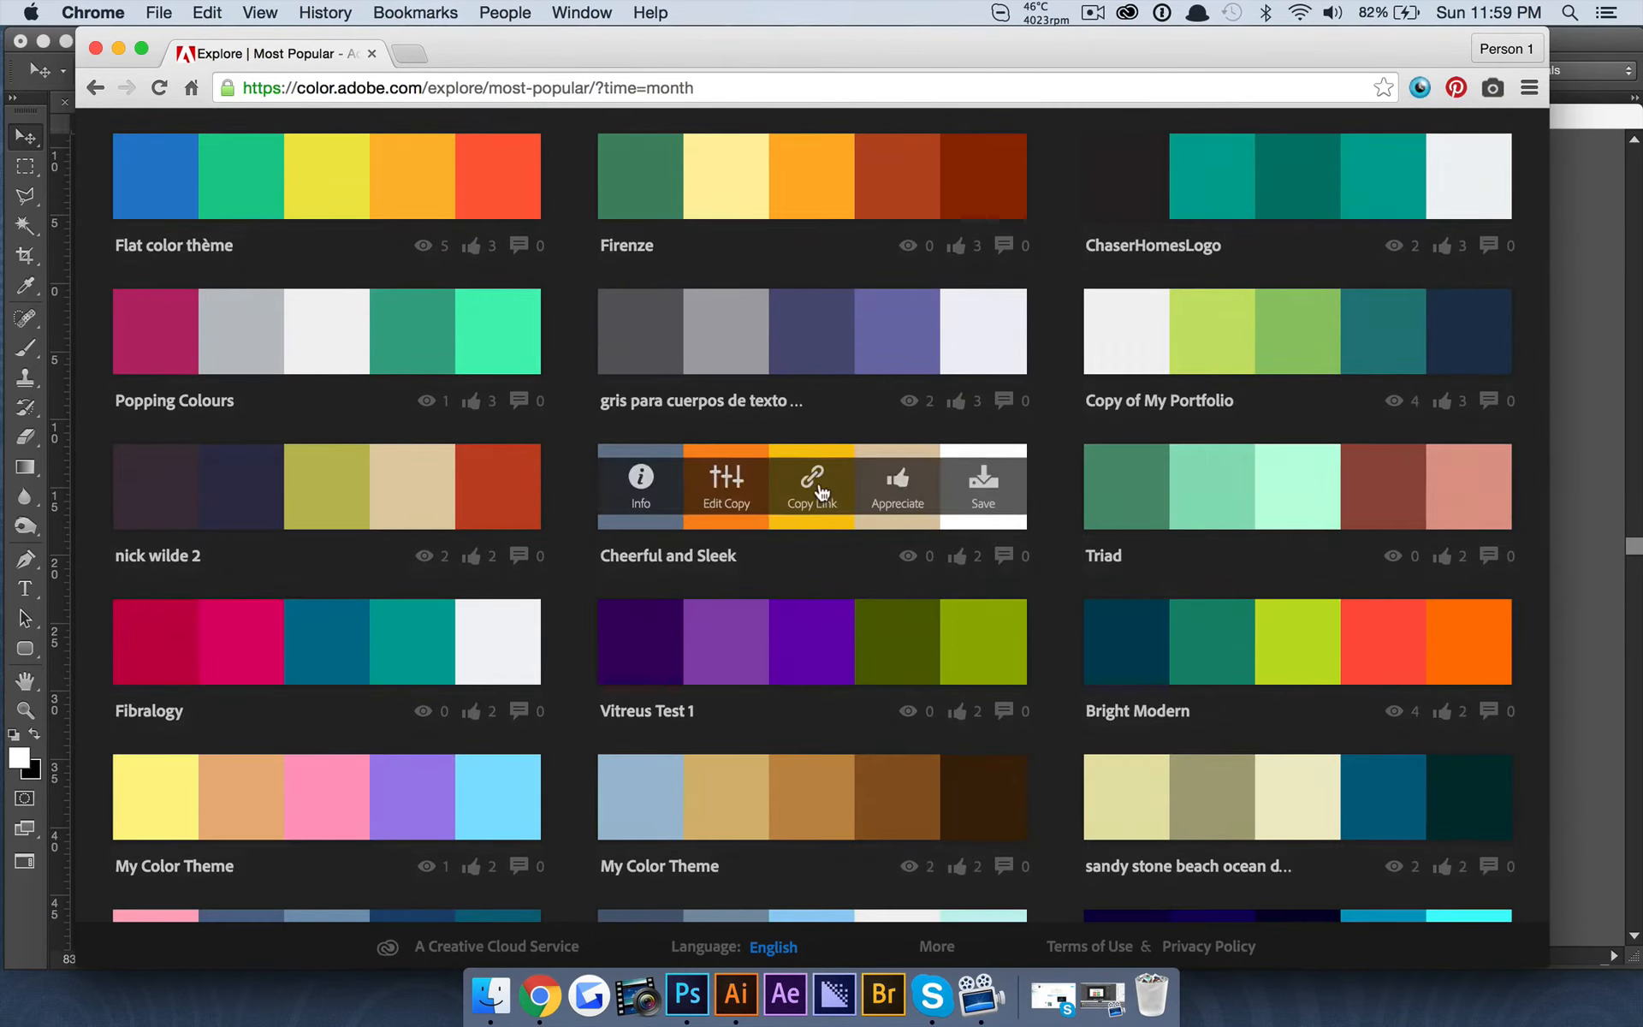
scroll(818, 482, down, 7)
scroll(1127, 408, down, 9)
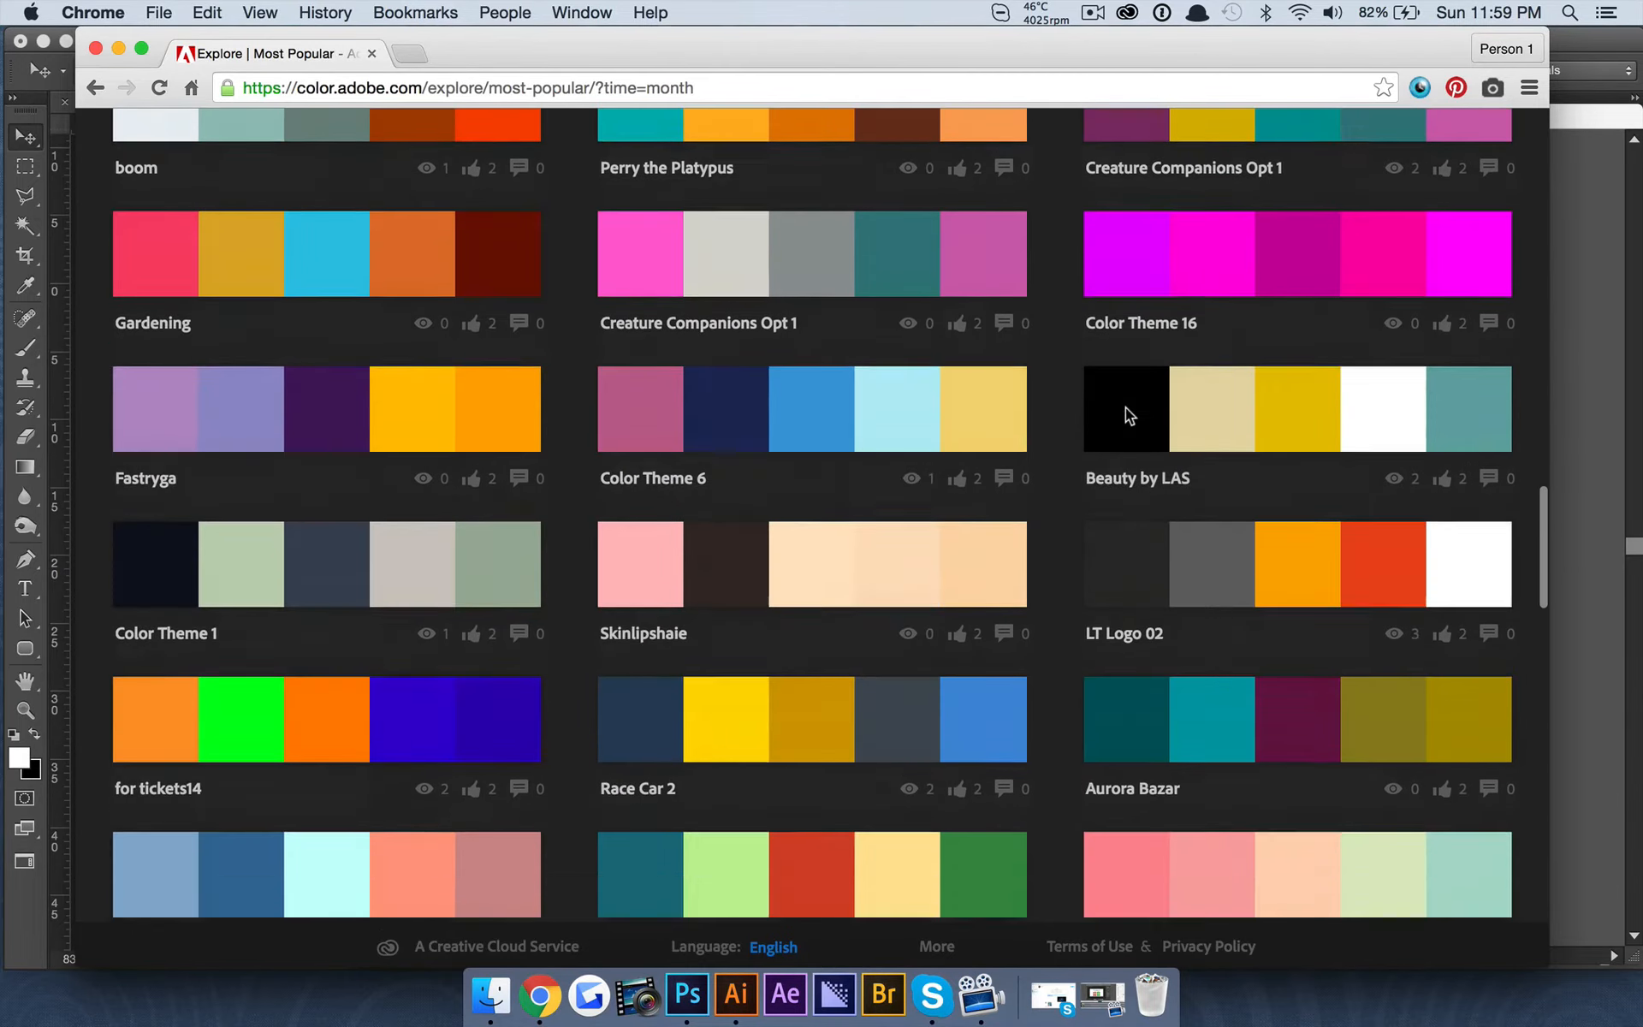
scroll(1003, 563, down, 6)
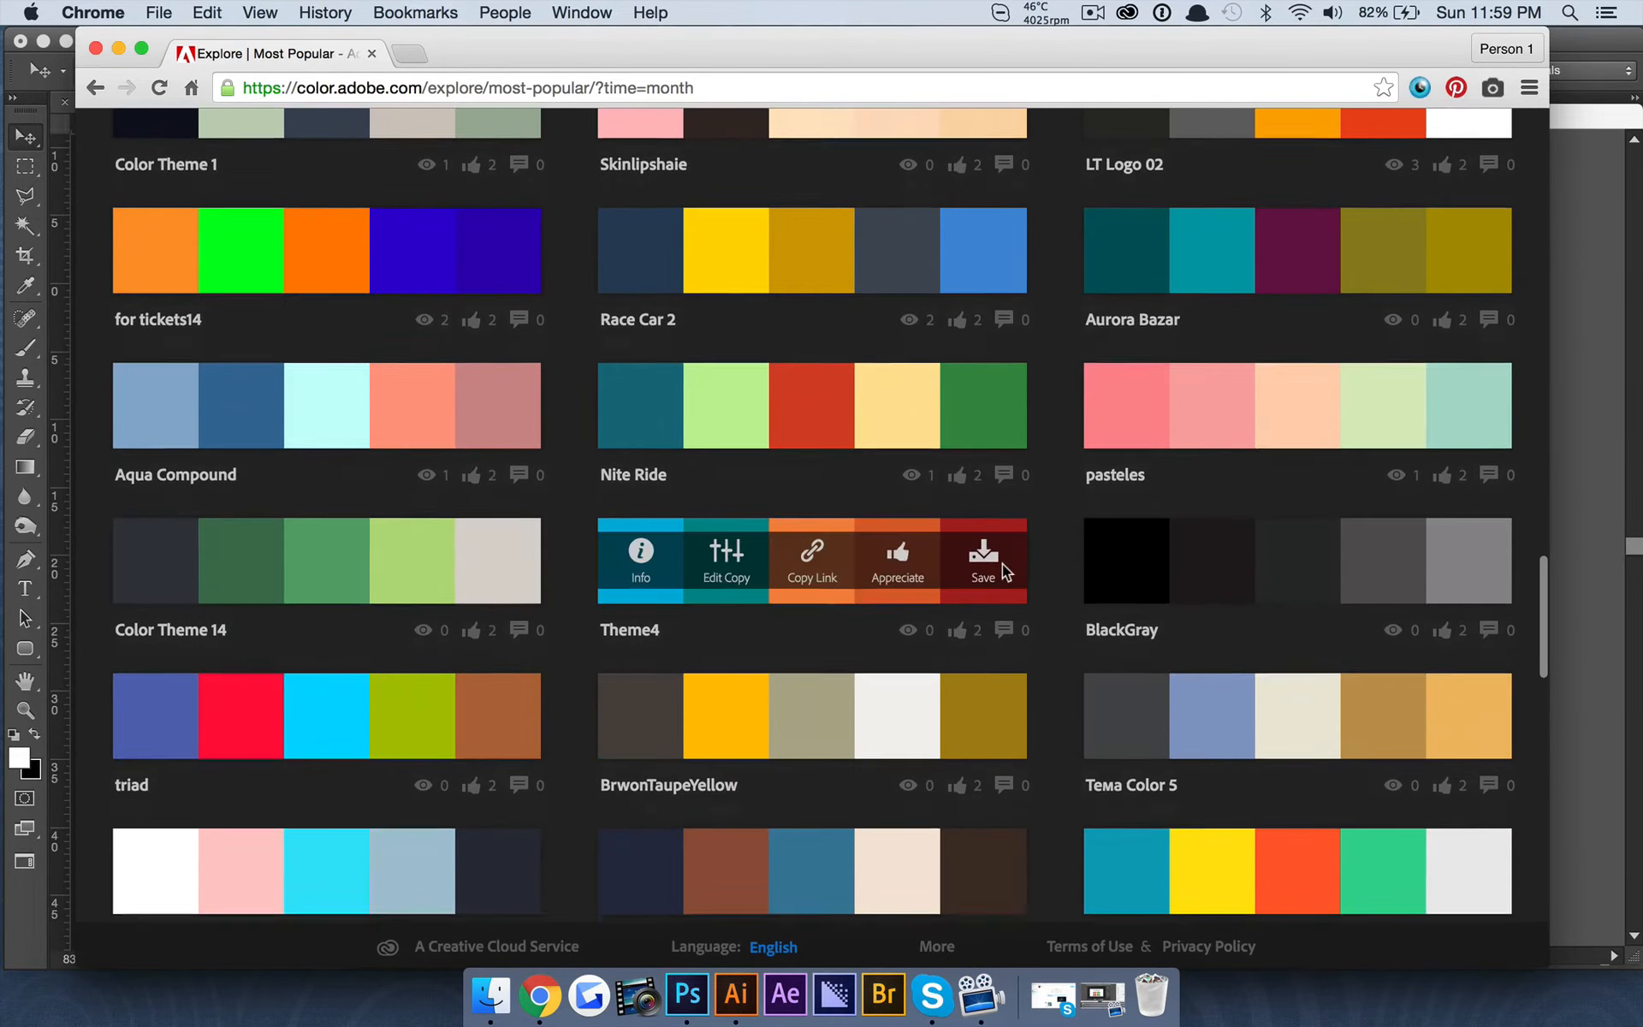
scroll(1003, 563, down, 5)
scroll(1003, 564, down, 3)
scroll(1003, 564, down, 5)
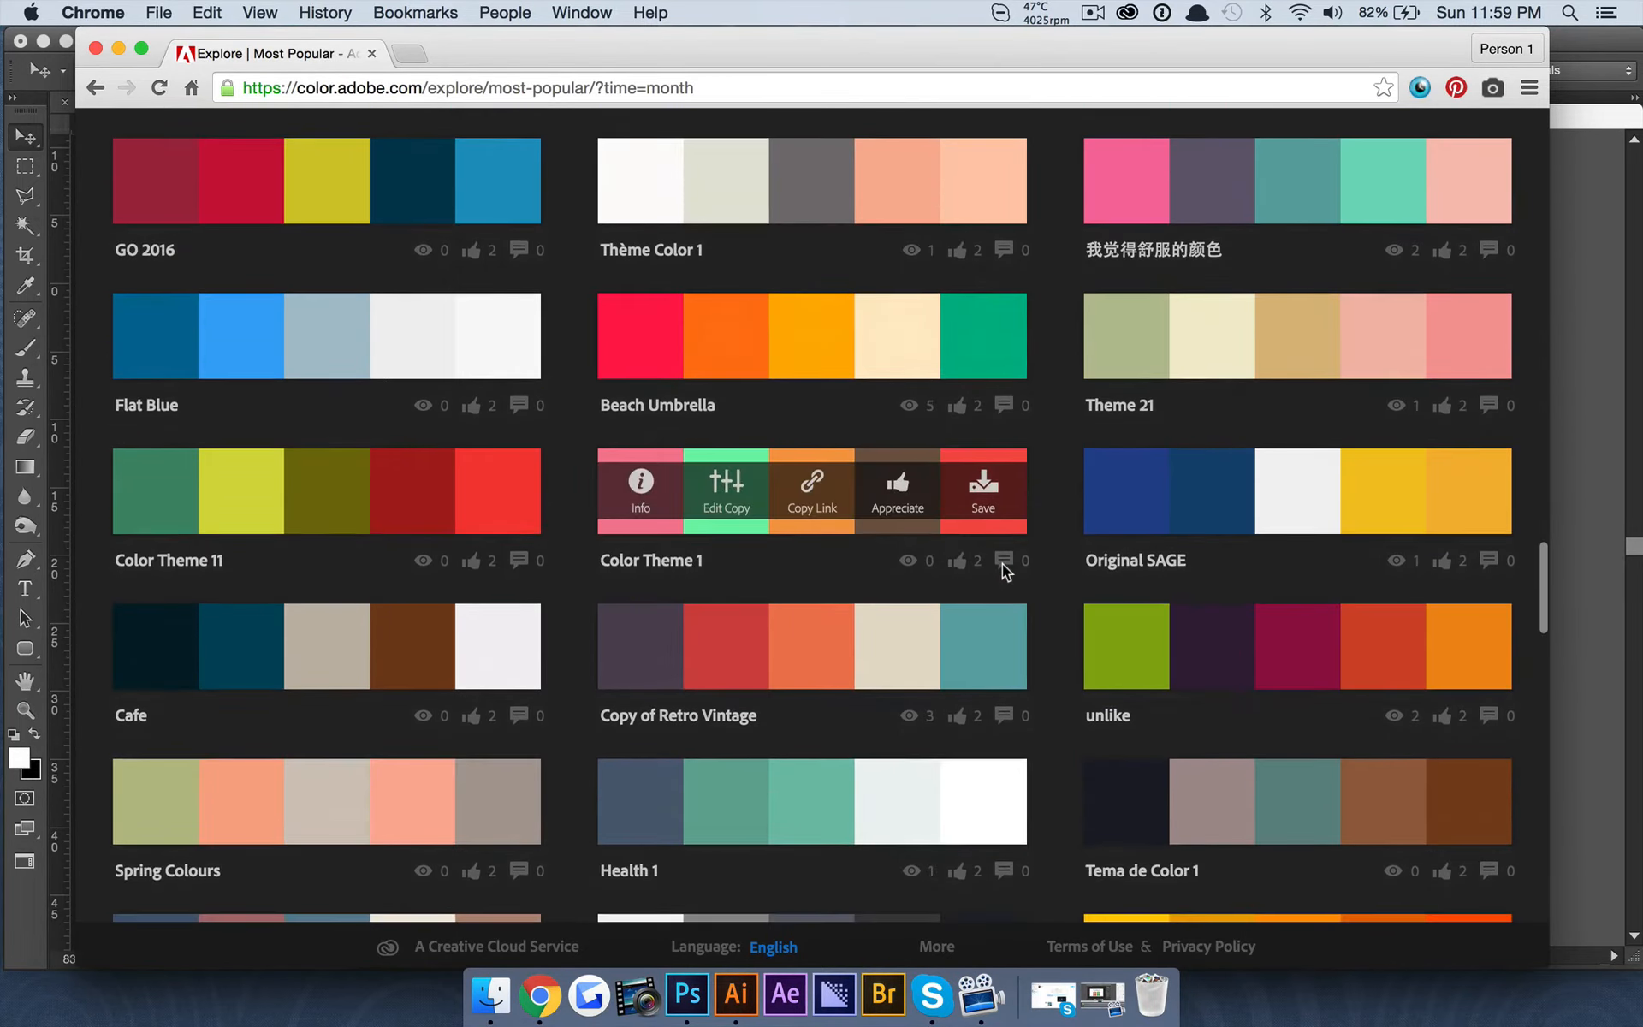
scroll(1003, 563, down, 4)
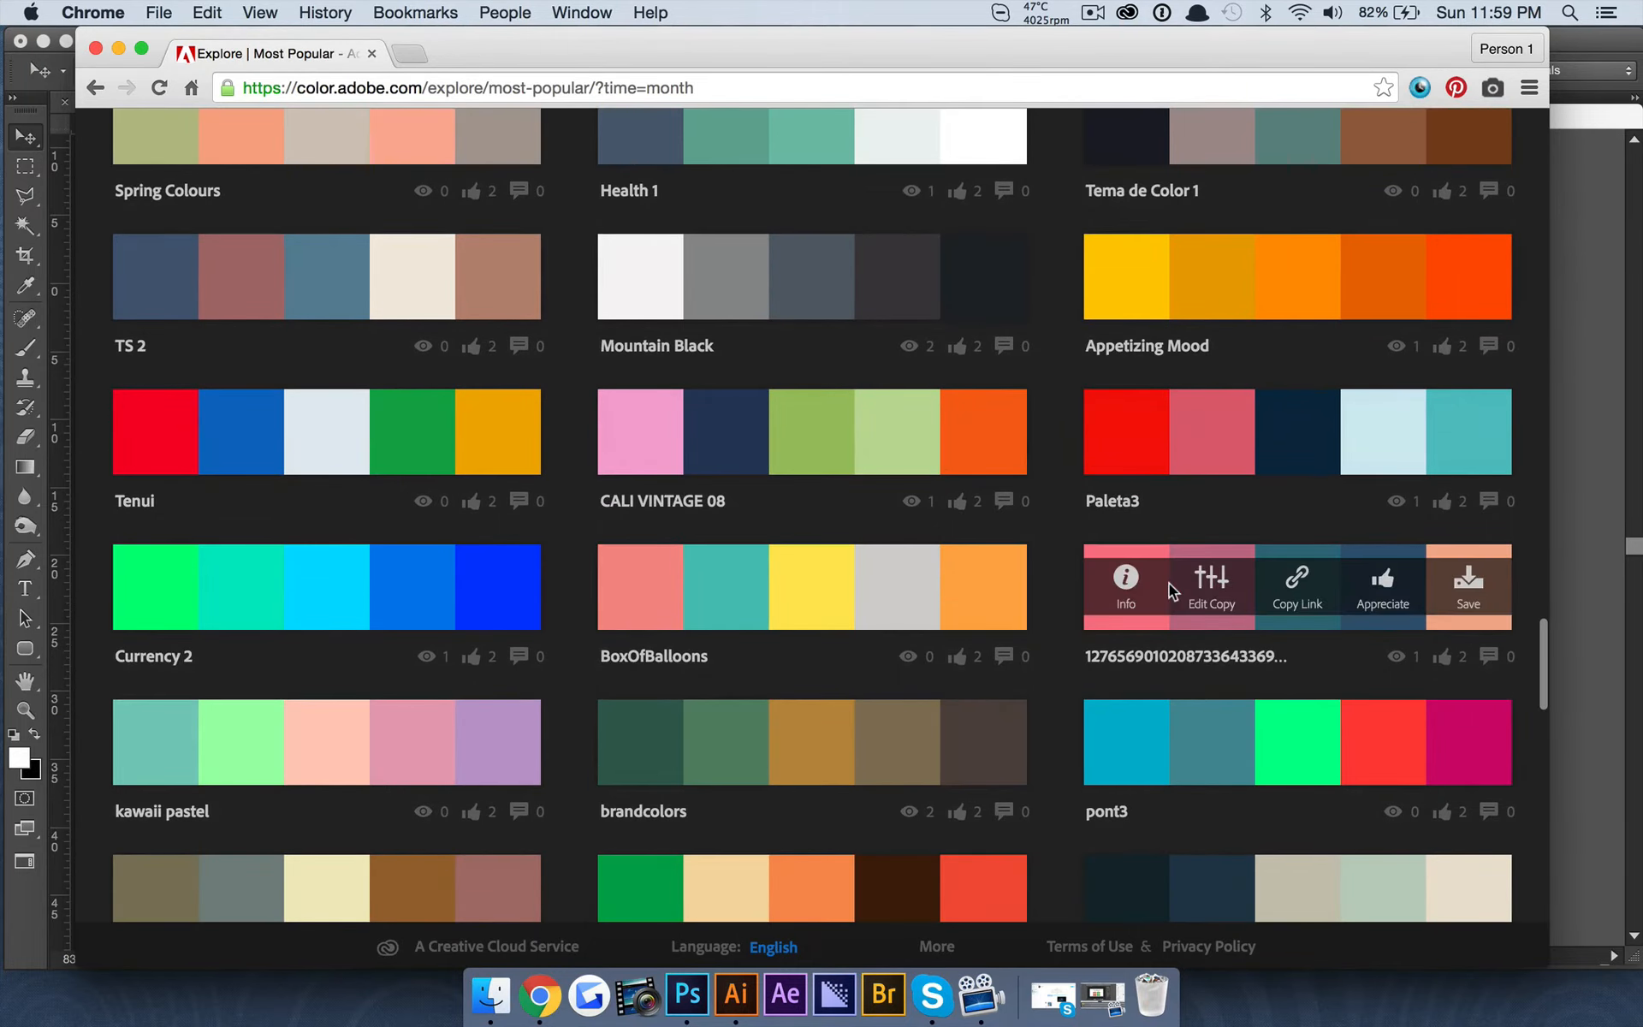
Finish browsing the popular themes, filter the gallery to Most Used and look over the resulting color themes
scroll(1169, 583, down, 4)
scroll(1169, 583, down, 4)
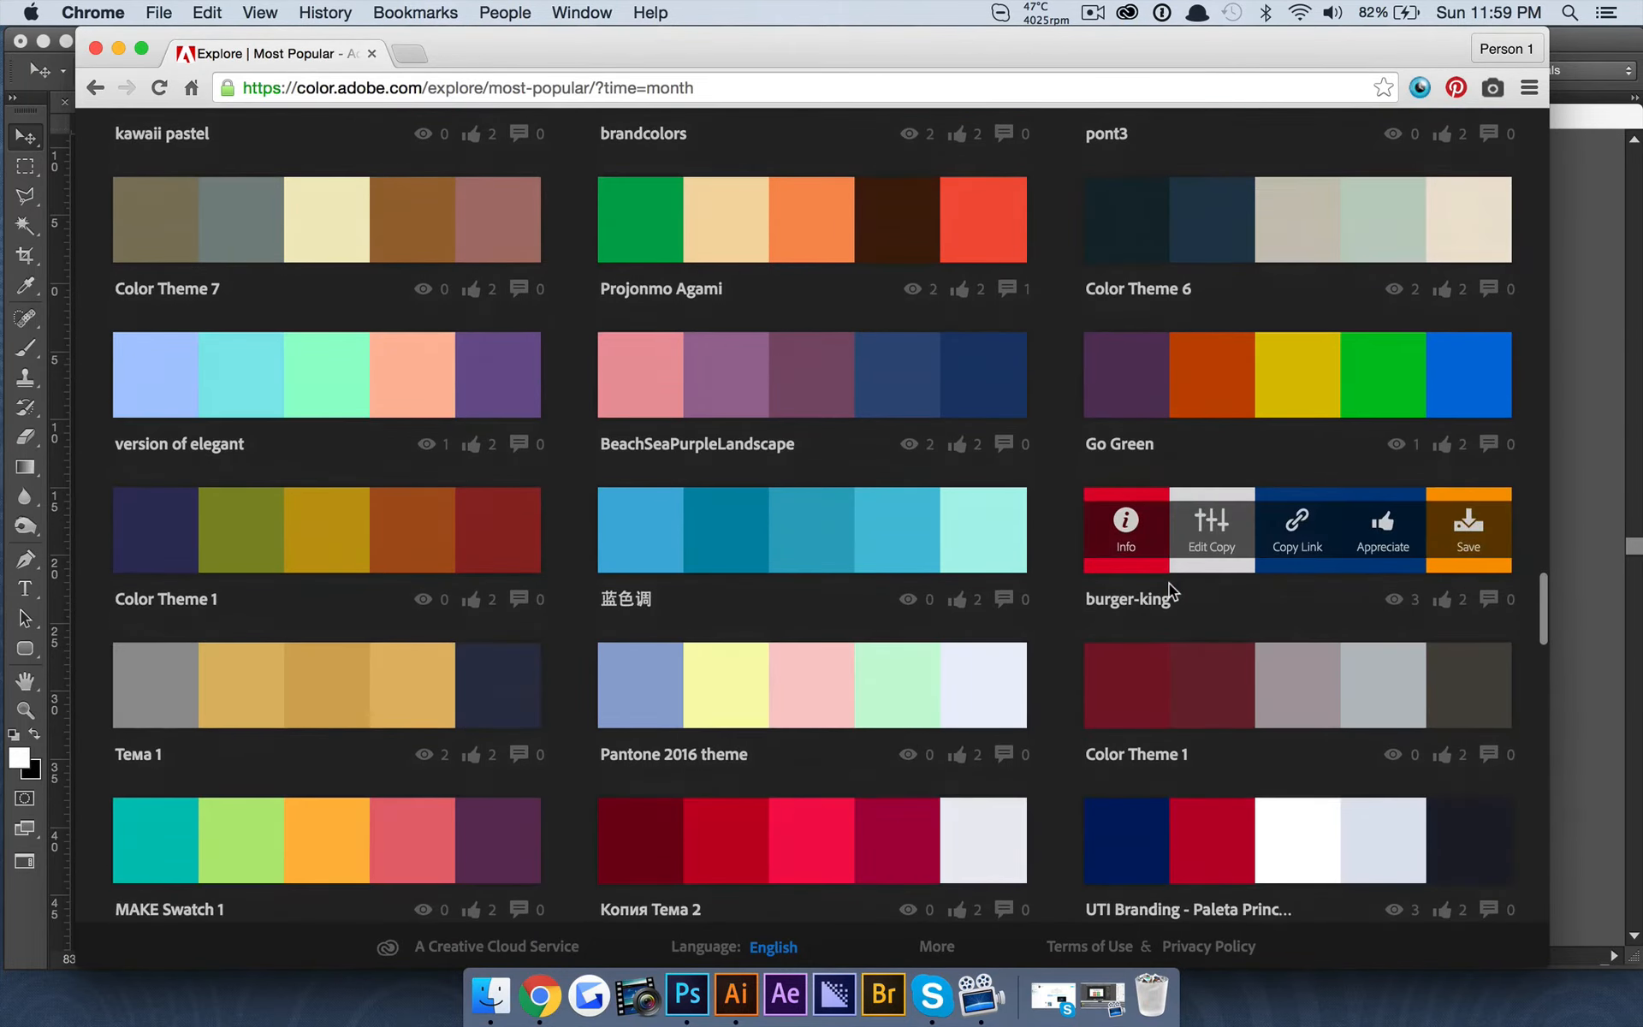
scroll(1169, 583, up, 20)
click(180, 204)
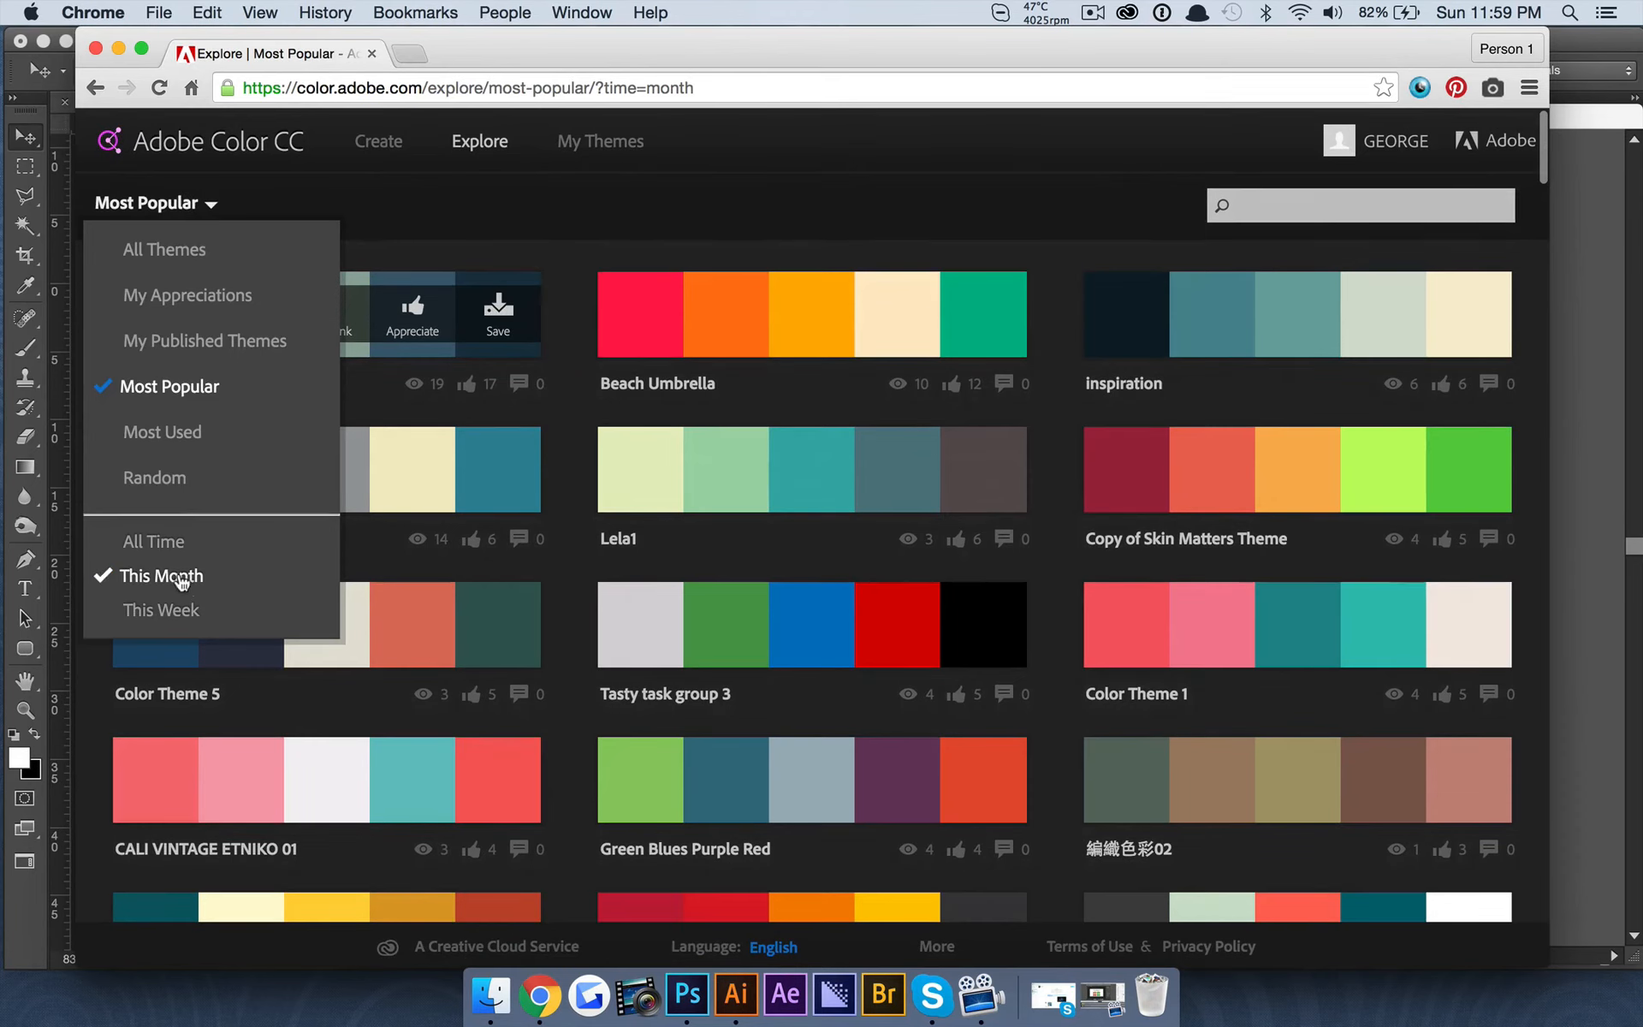
click(185, 436)
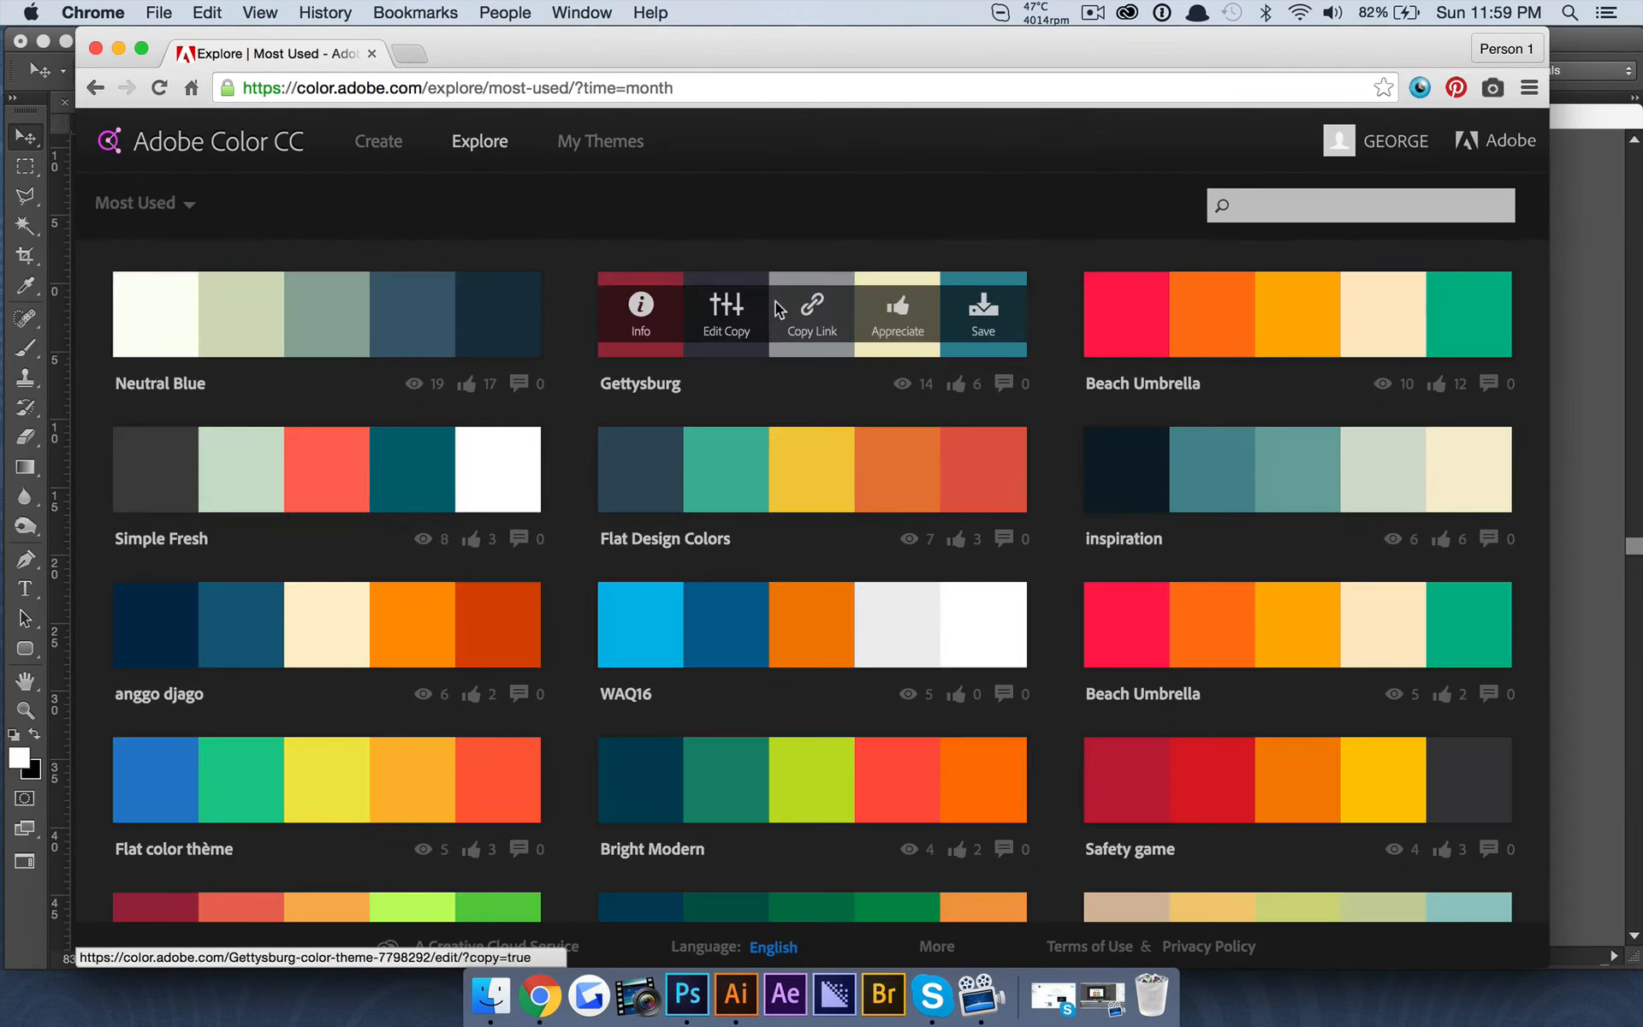
scroll(776, 308, down, 3)
scroll(1137, 527, up, 3)
Open the "anggo djago" theme's details and save it to My Library under the name Dragon
mouse_move(315, 616)
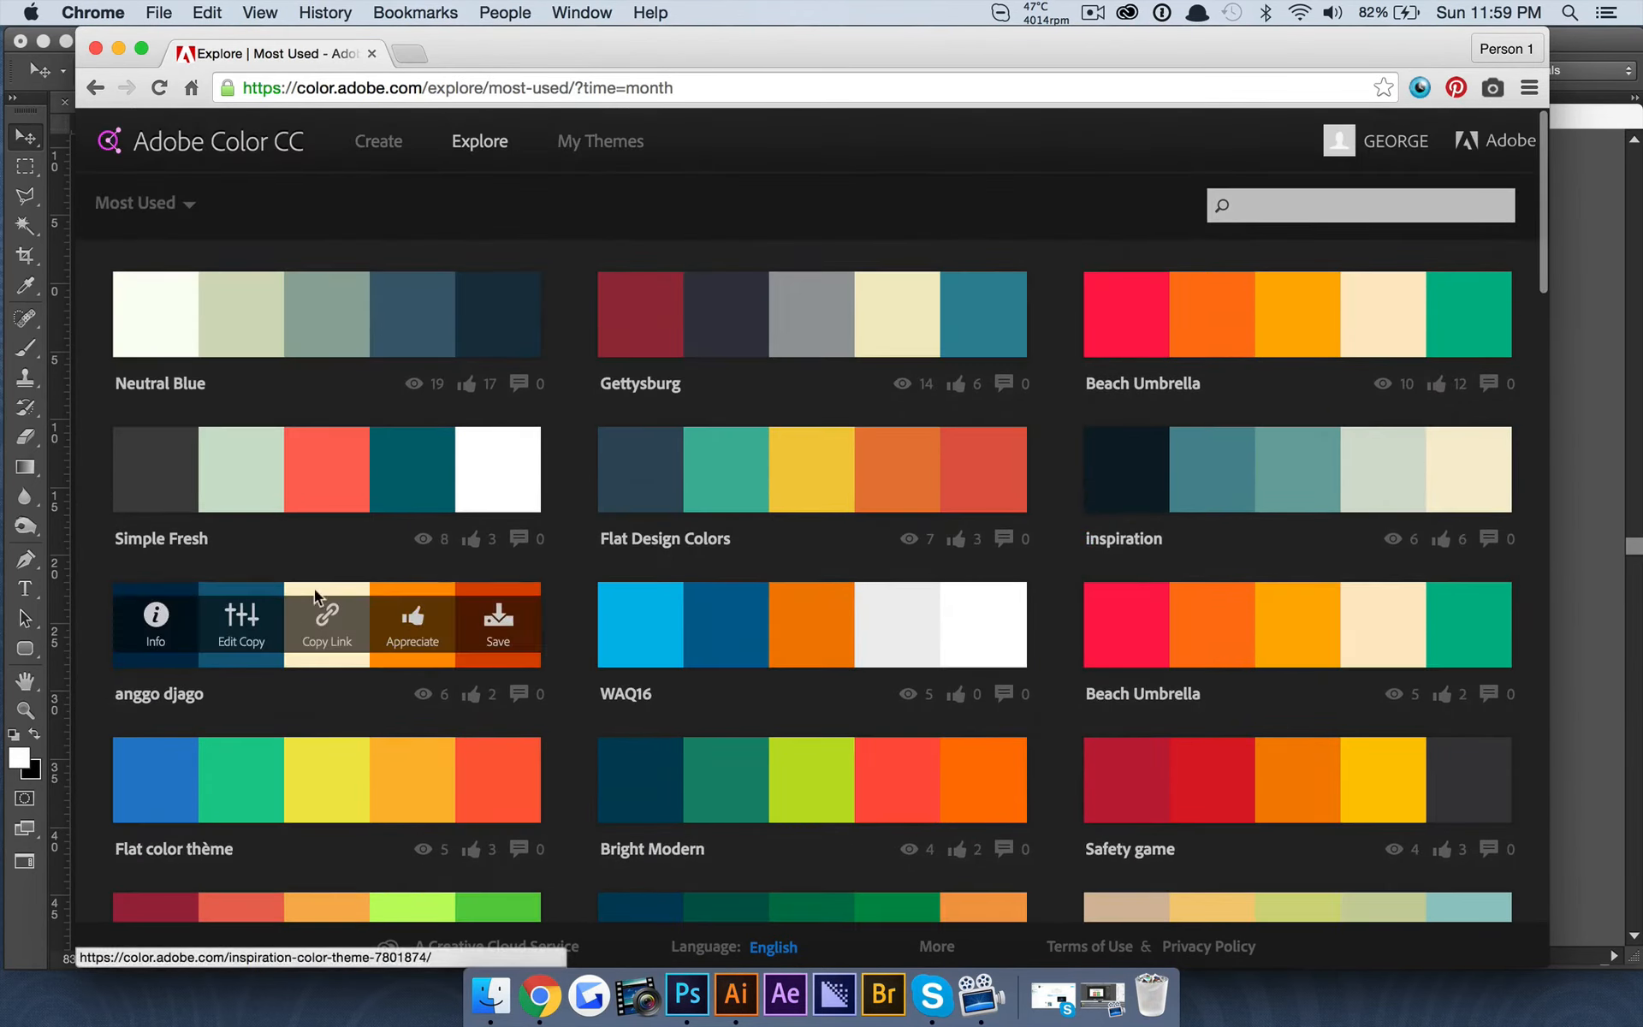
click(152, 618)
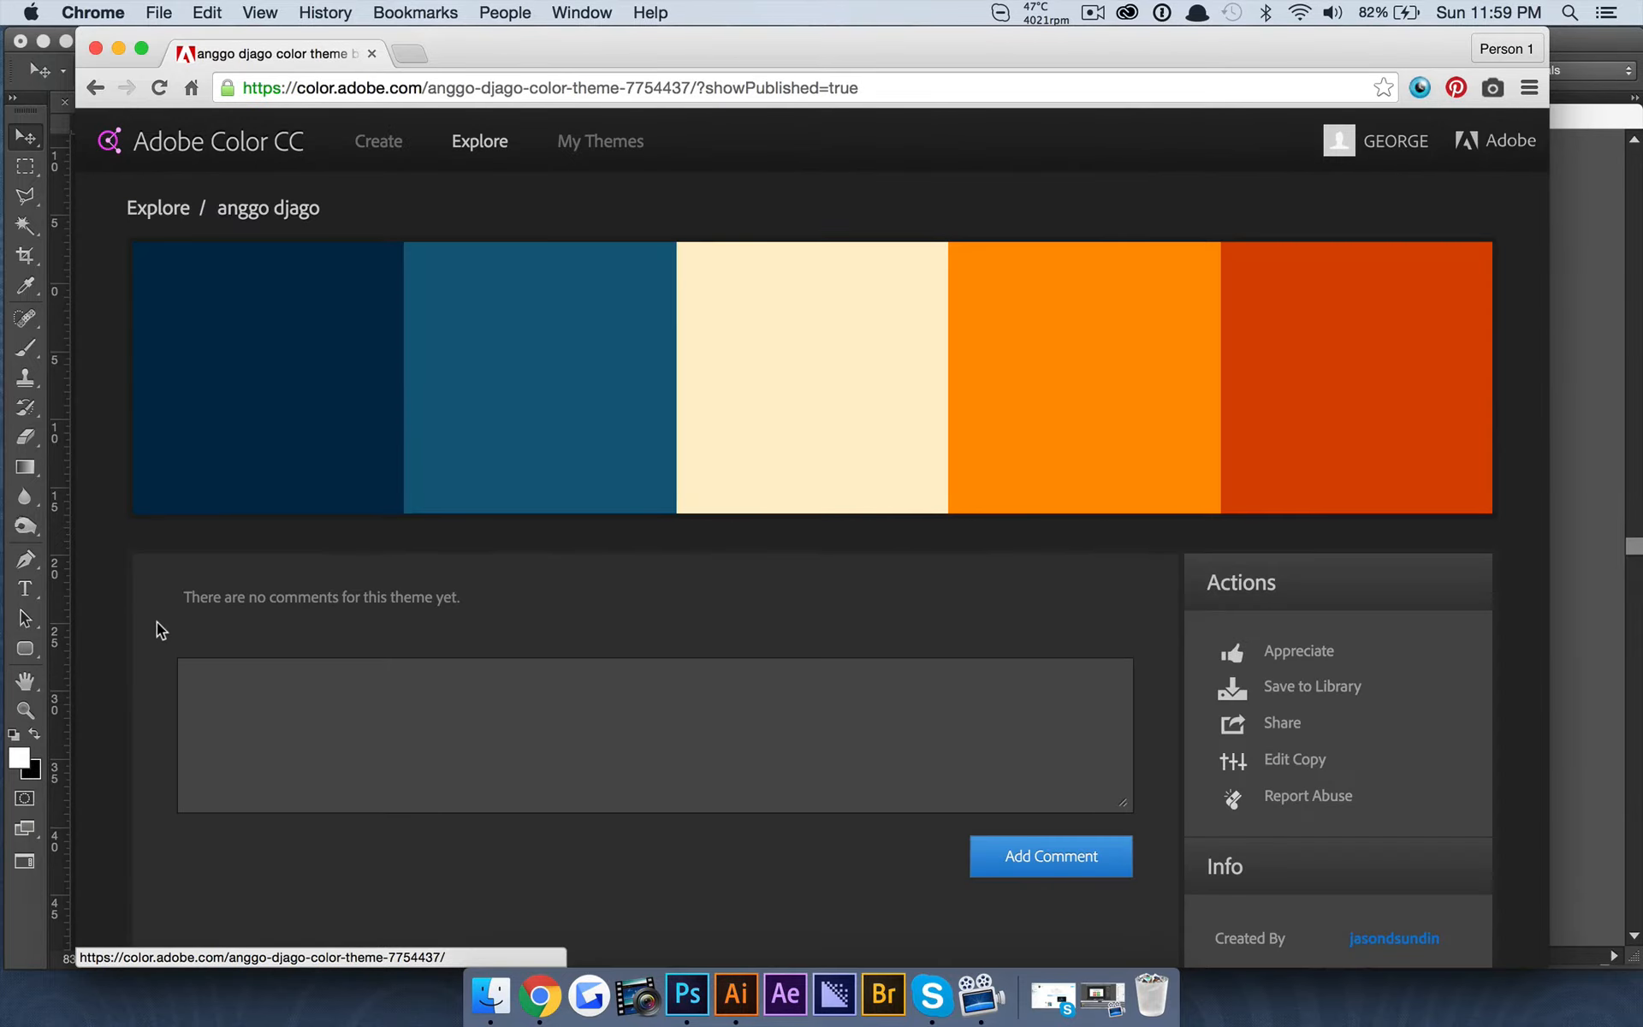
click(1320, 684)
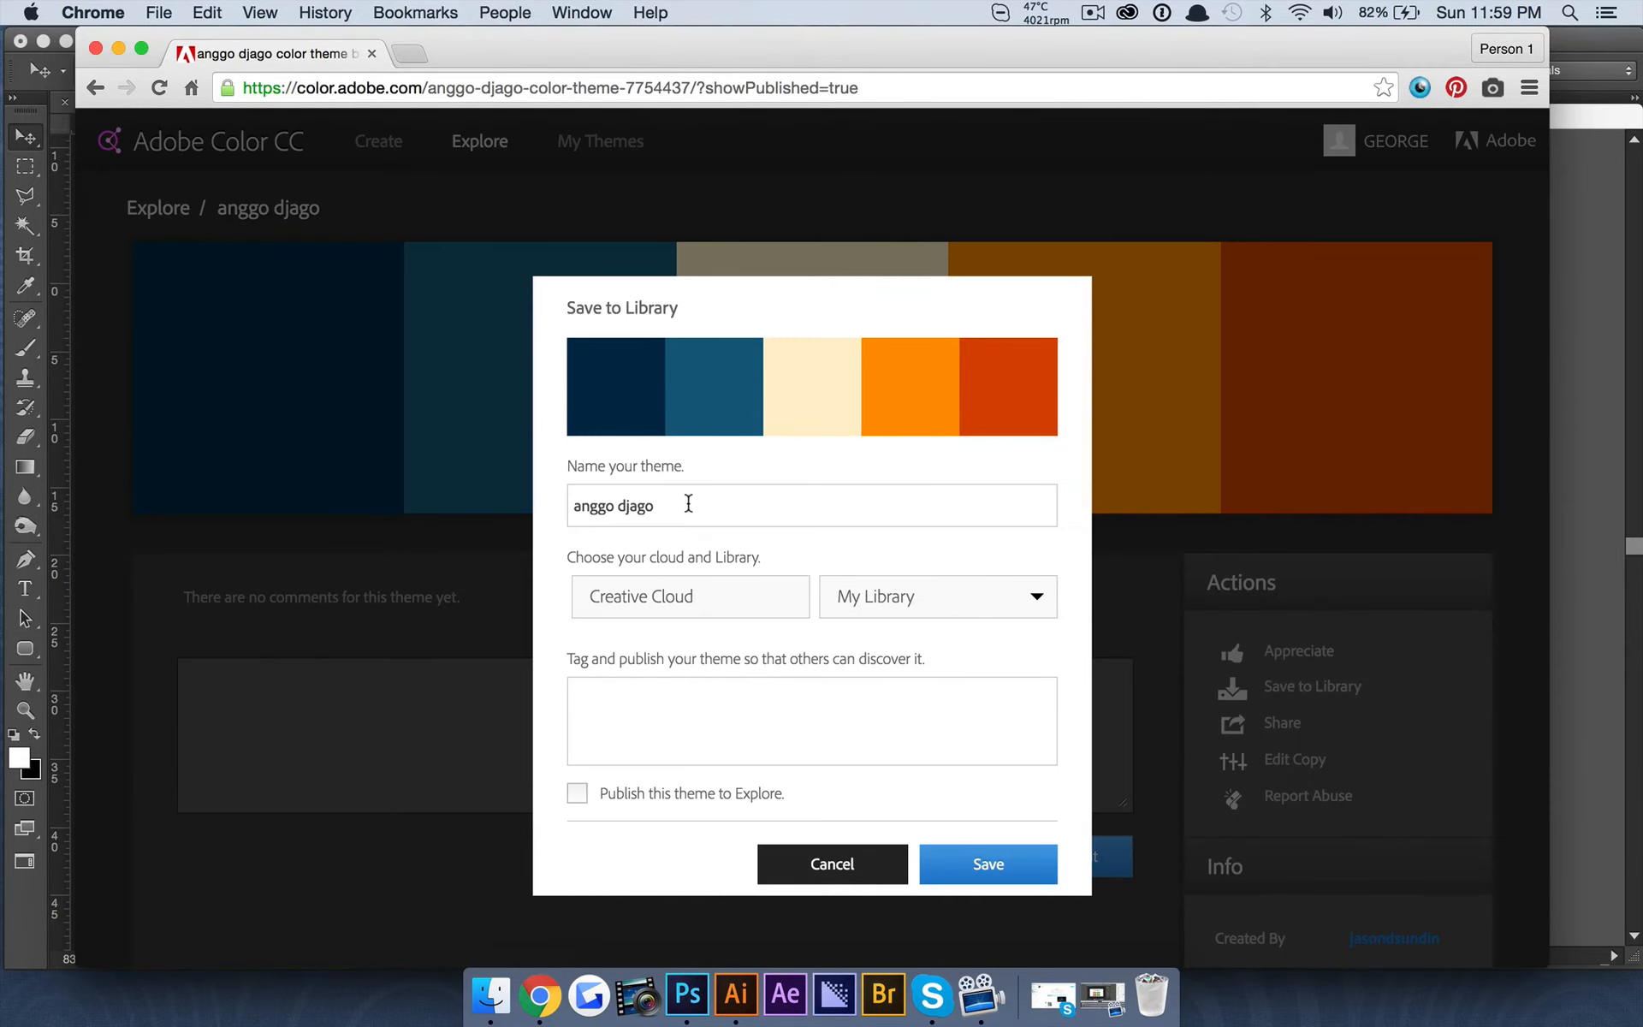
drag(686, 506, 456, 489)
text(Dragon)
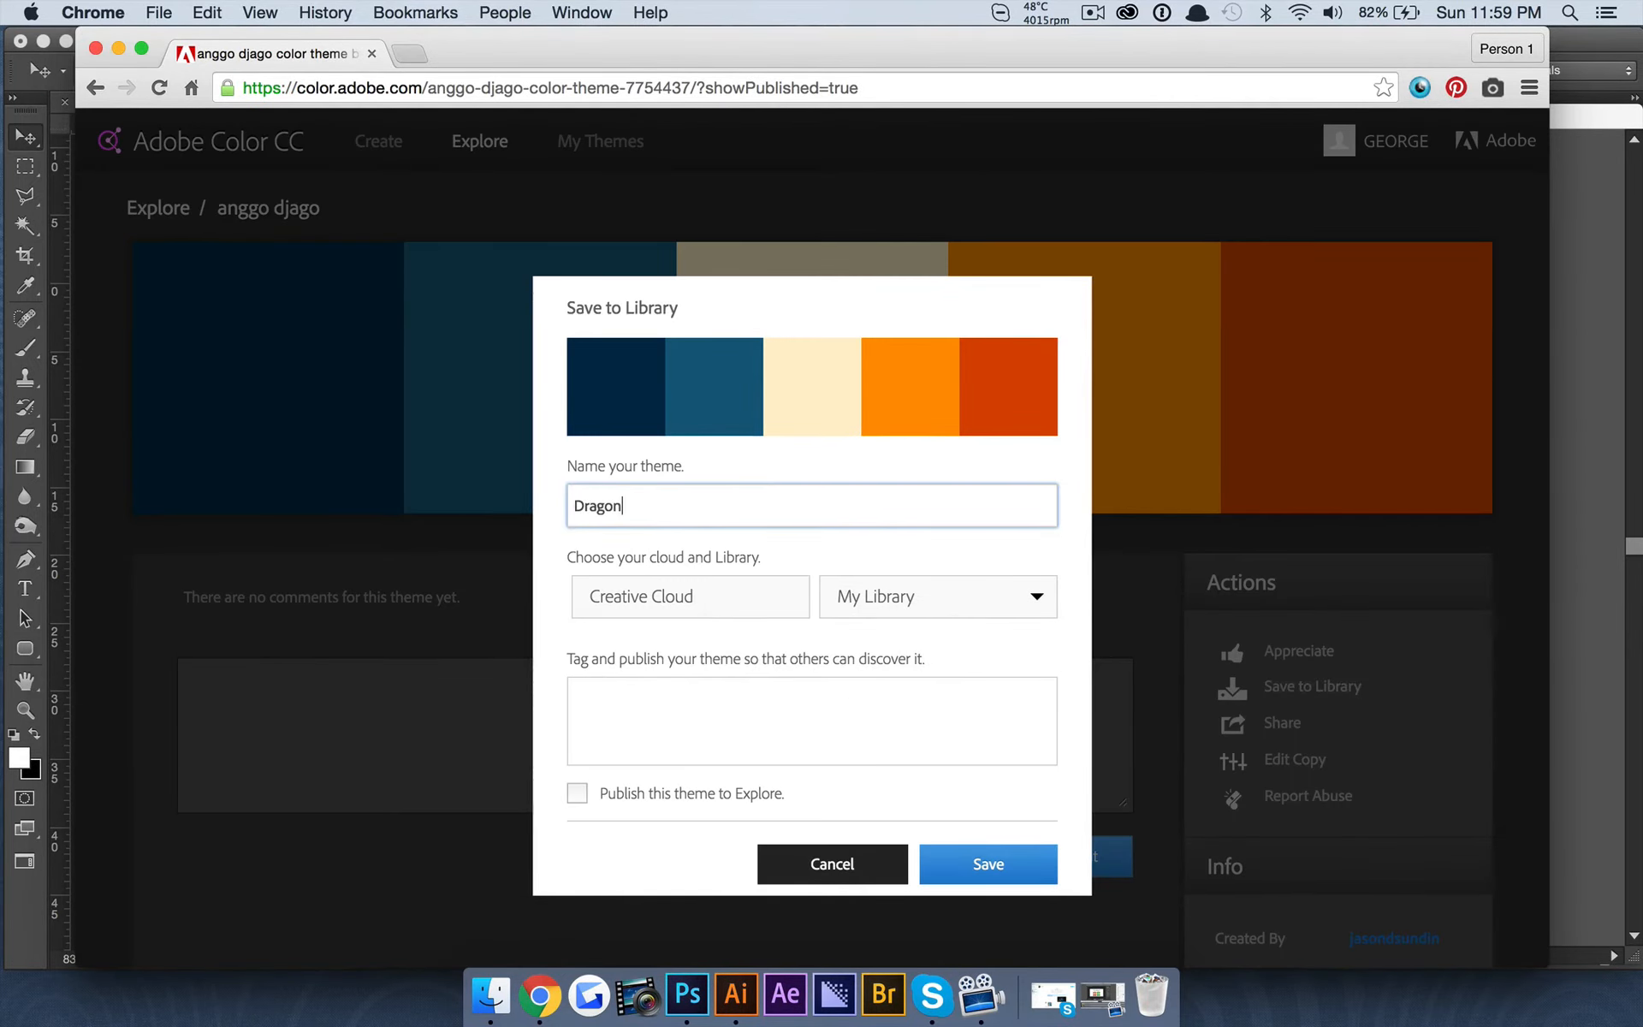
click(981, 877)
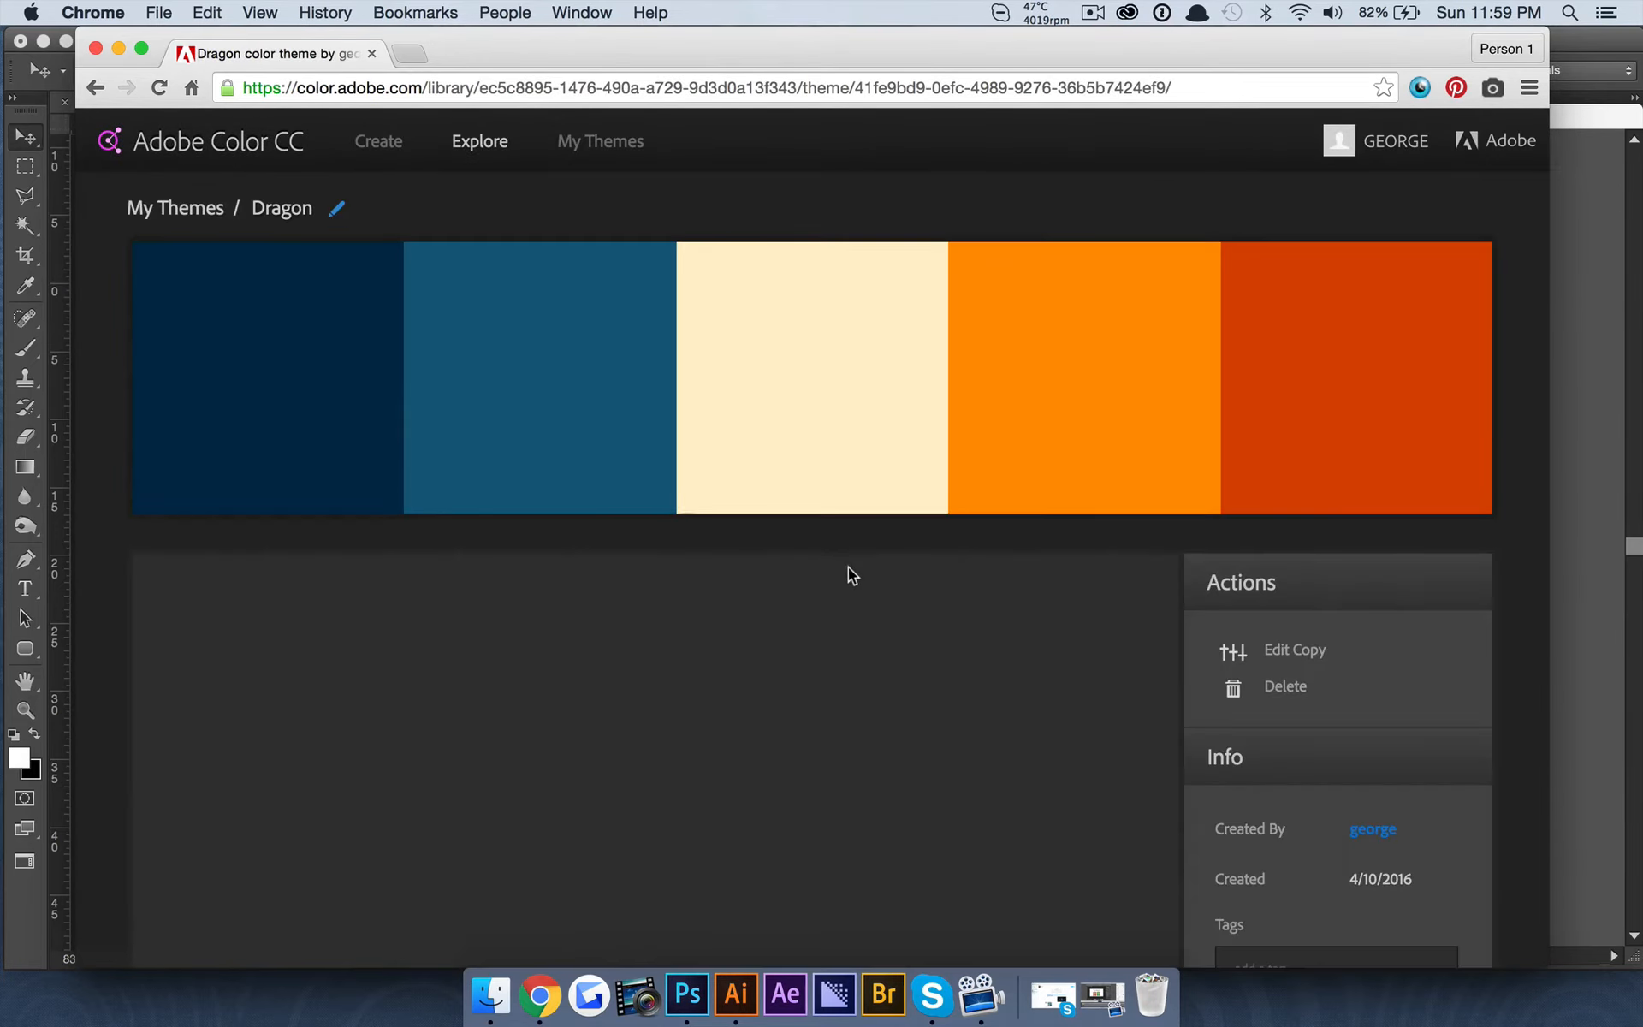
Switch to Illustrator, show the Color Themes and refresh the list of saved themes
click(736, 994)
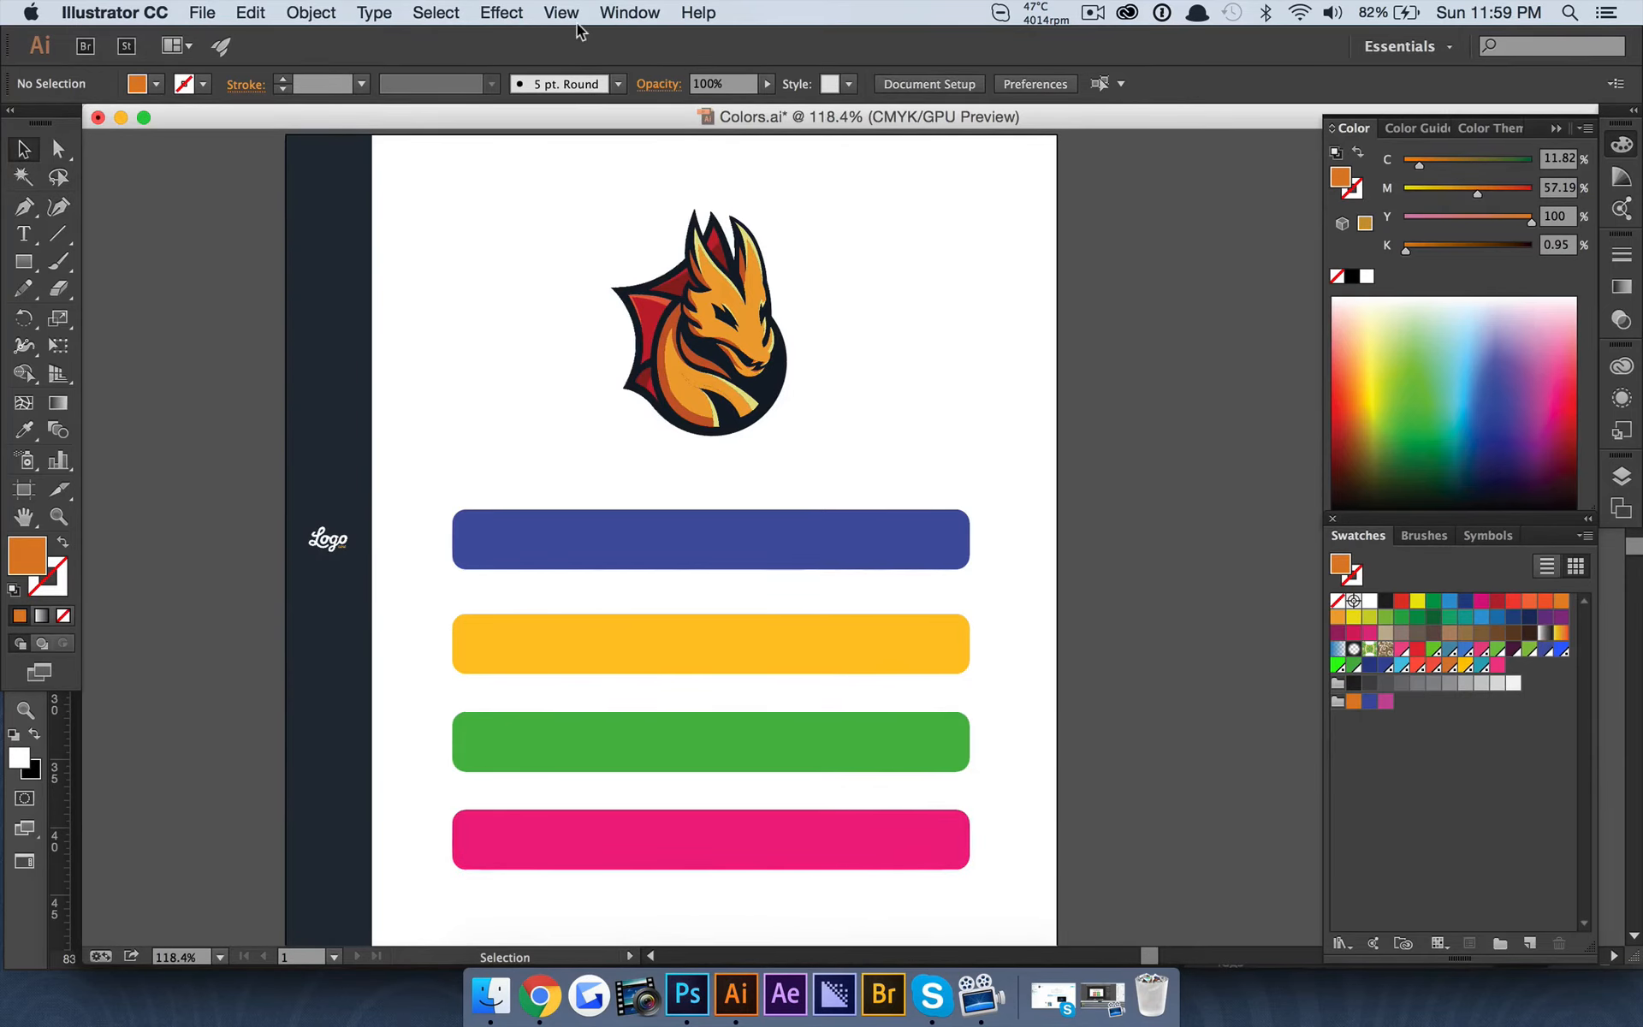
click(630, 12)
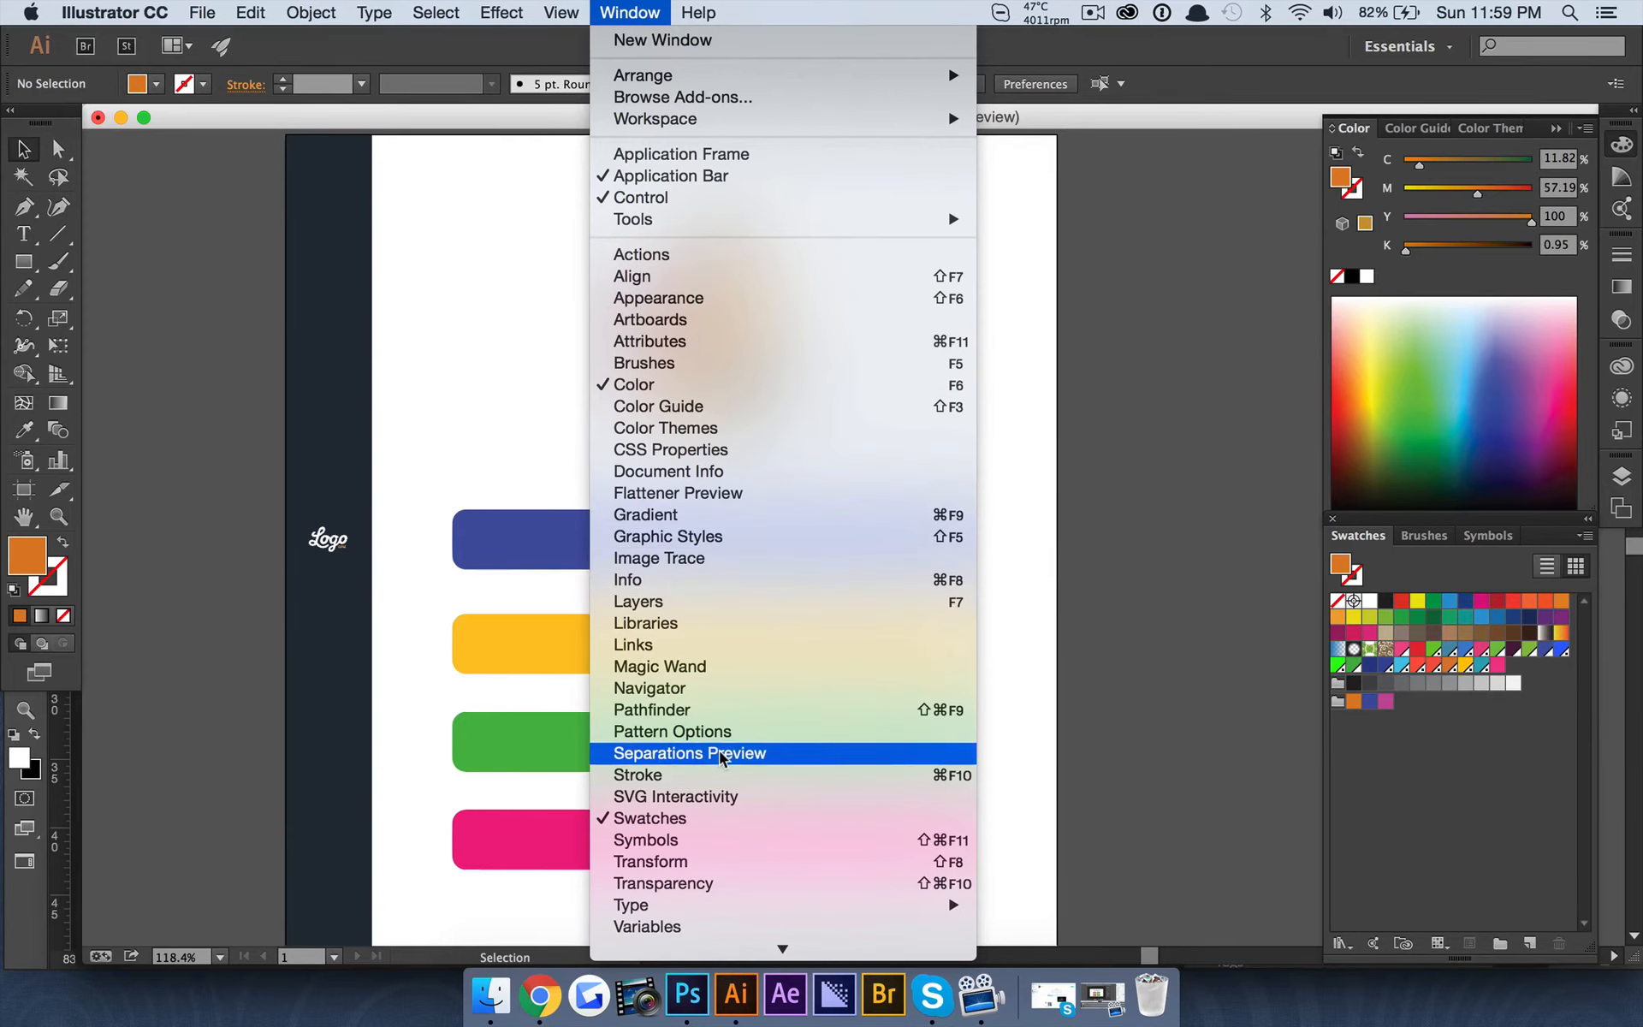
click(757, 428)
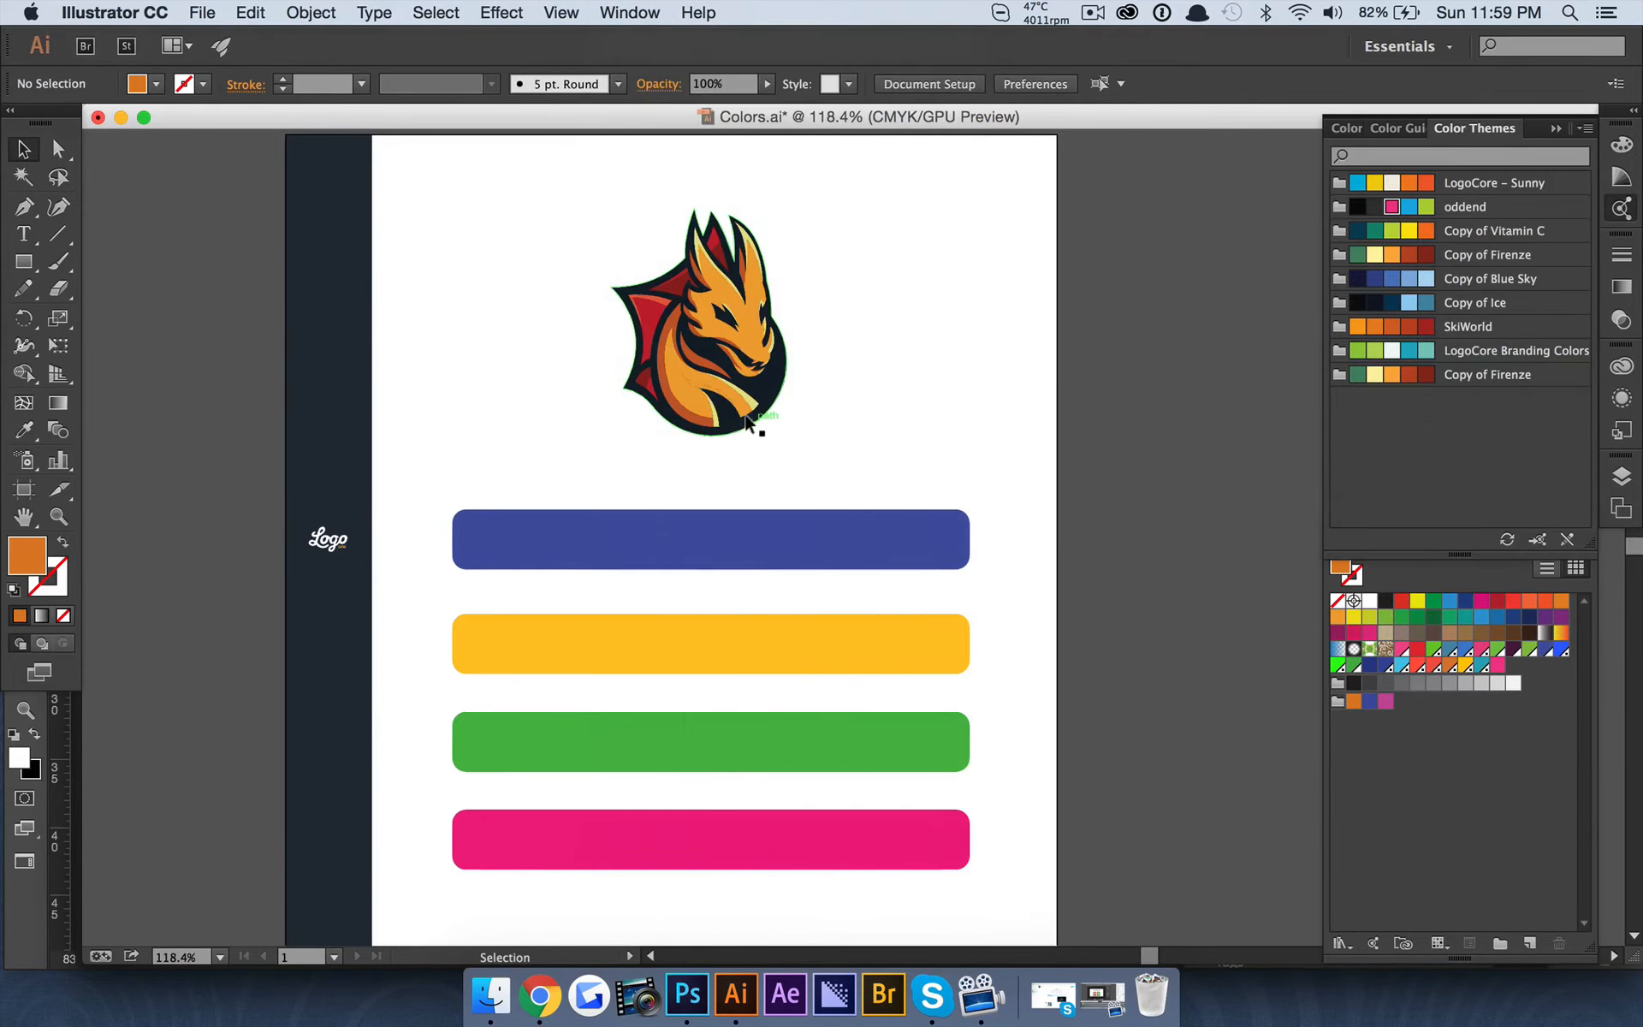
click(1505, 541)
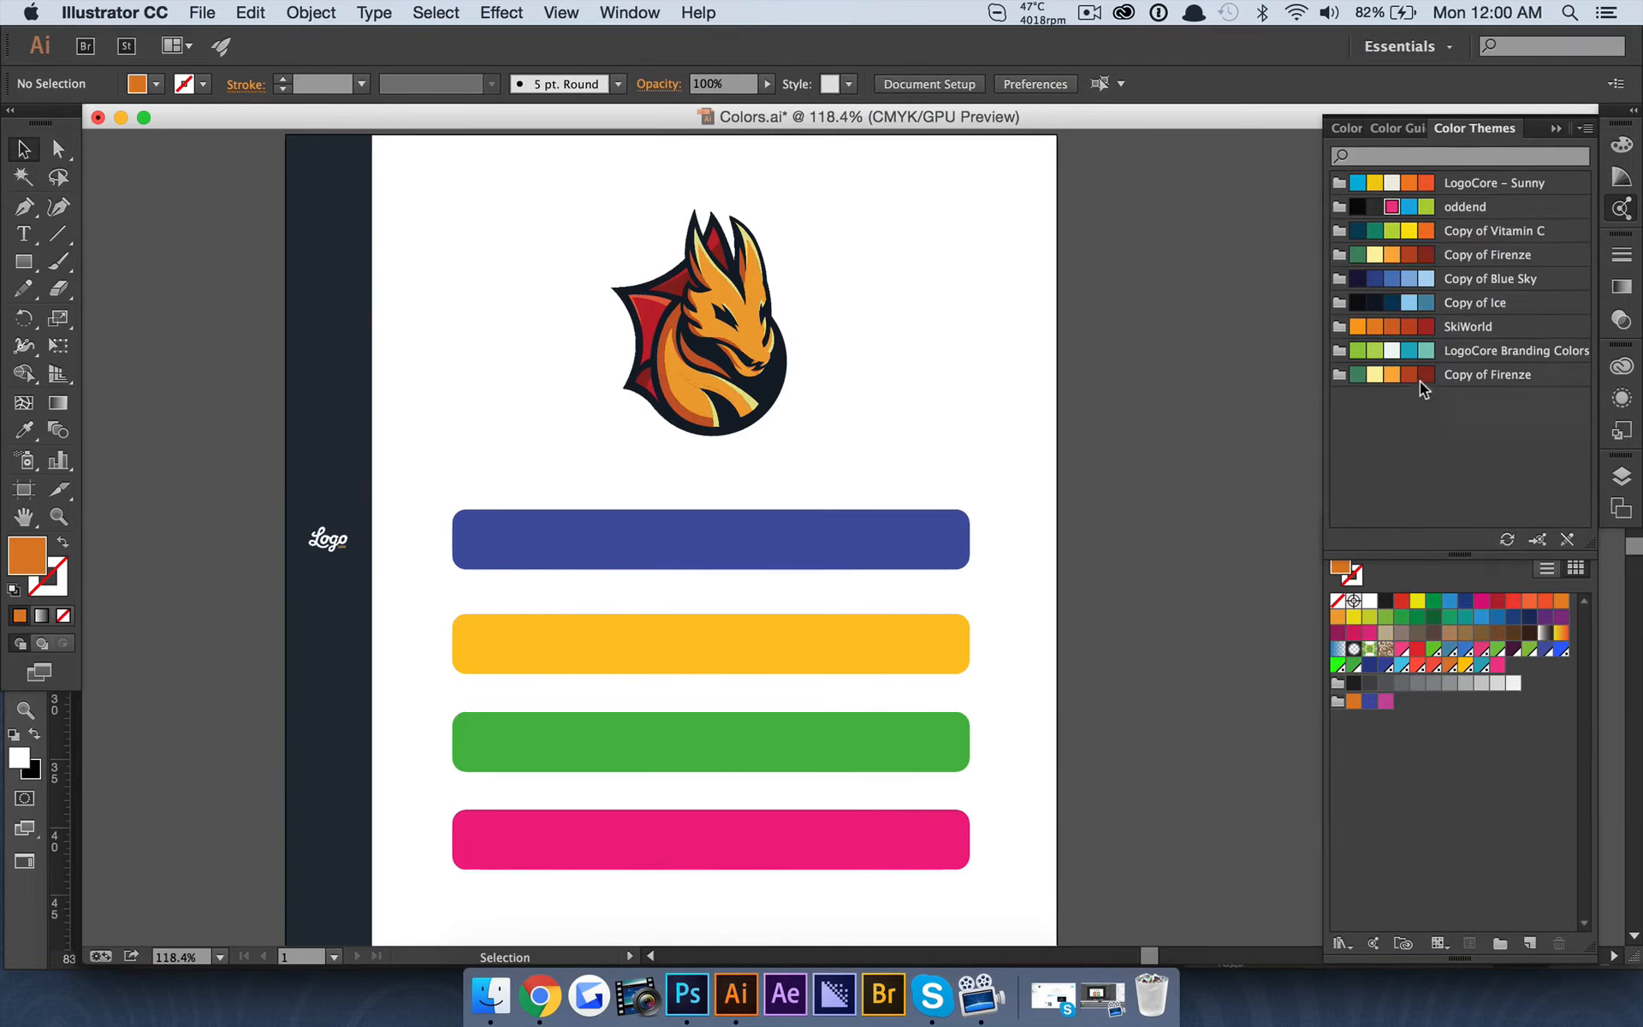
Add the last Copy of Firenze theme and the LogoCore - Sunny theme to the swatches as color groups, and shorten the themes list area
click(1339, 373)
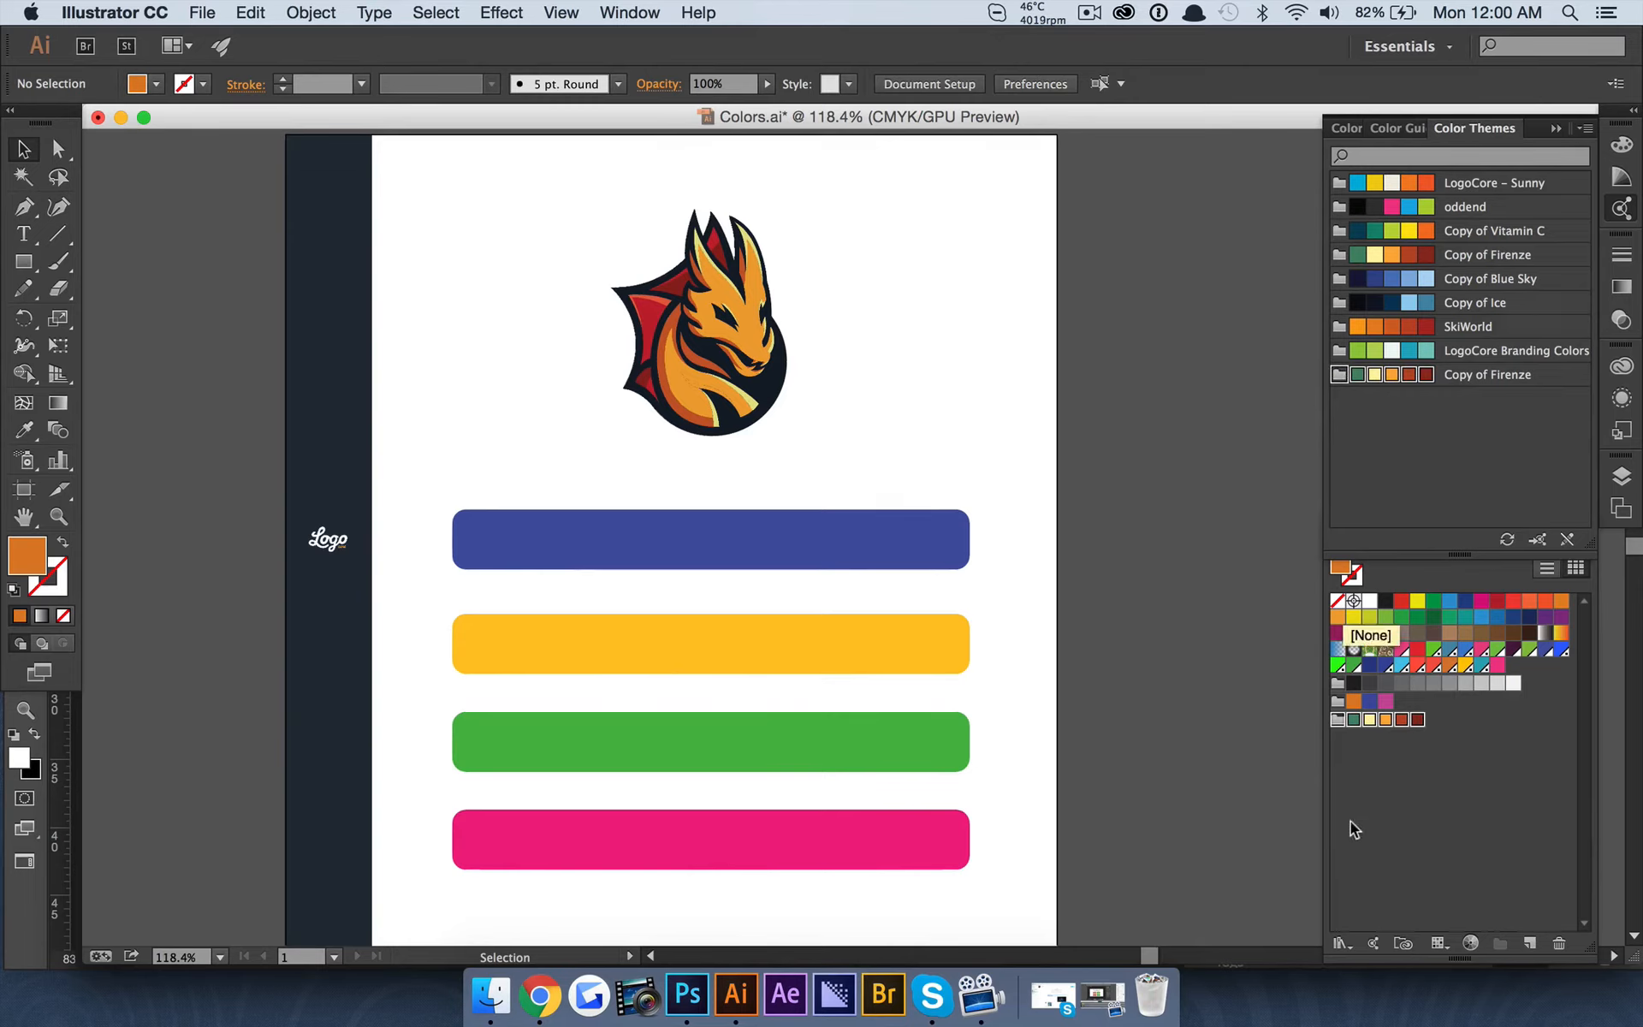
click(1337, 182)
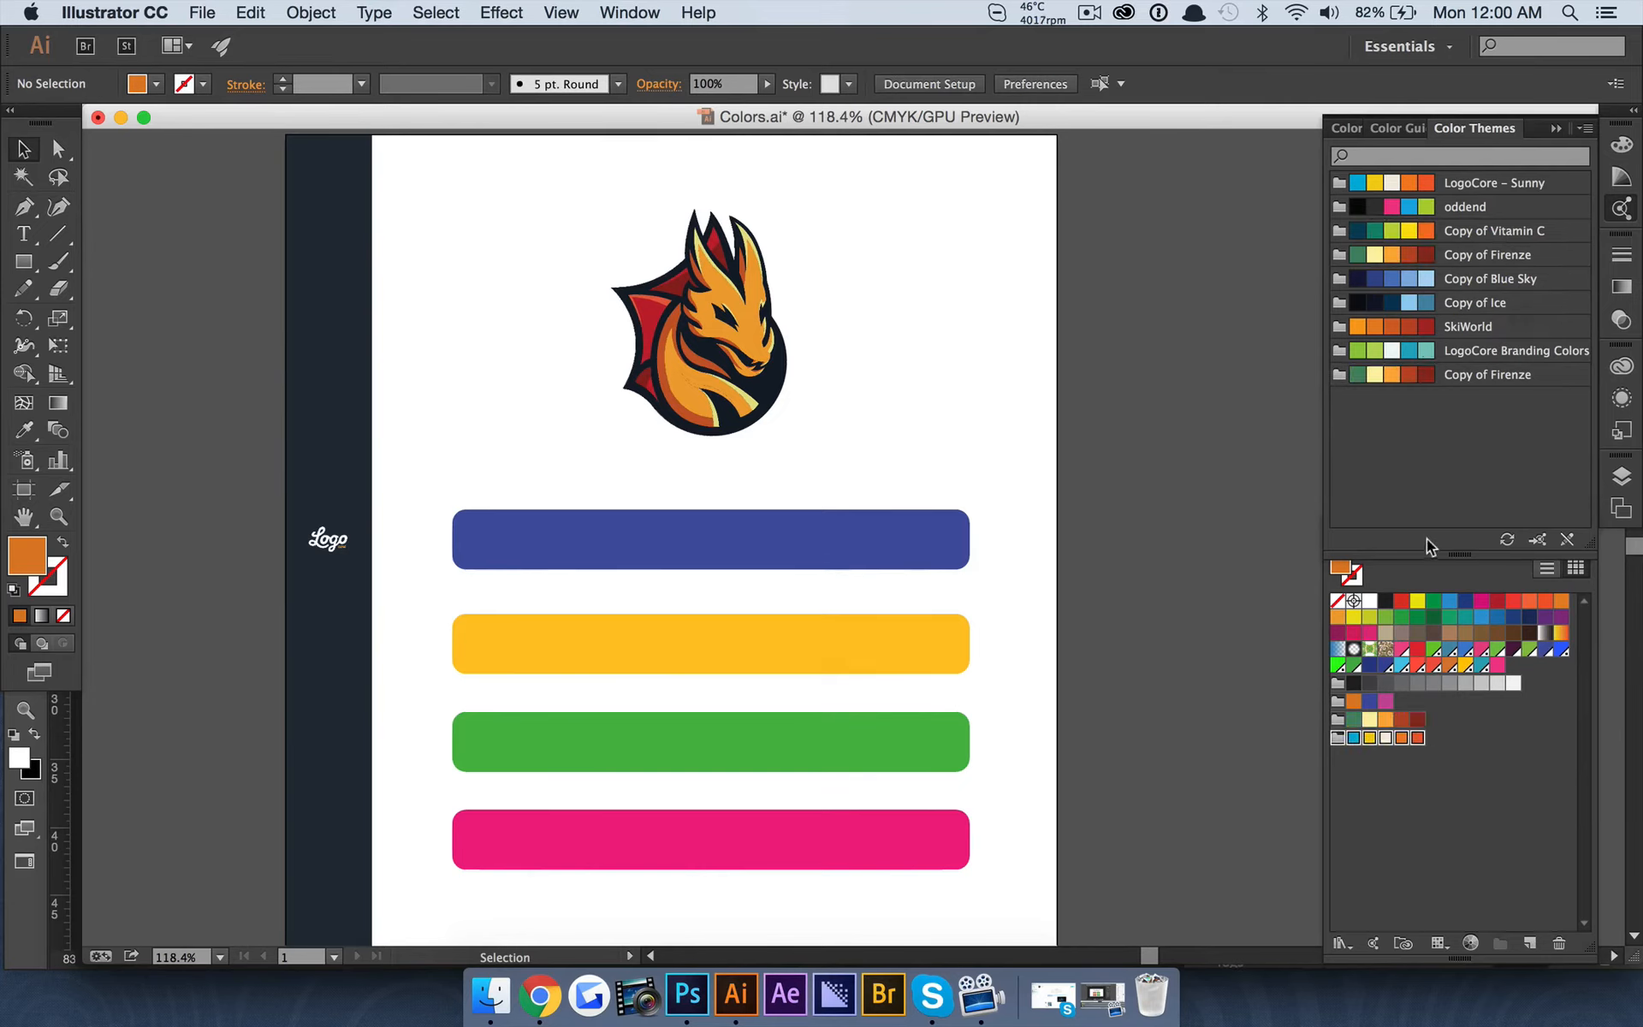
drag(1459, 553, 1452, 503)
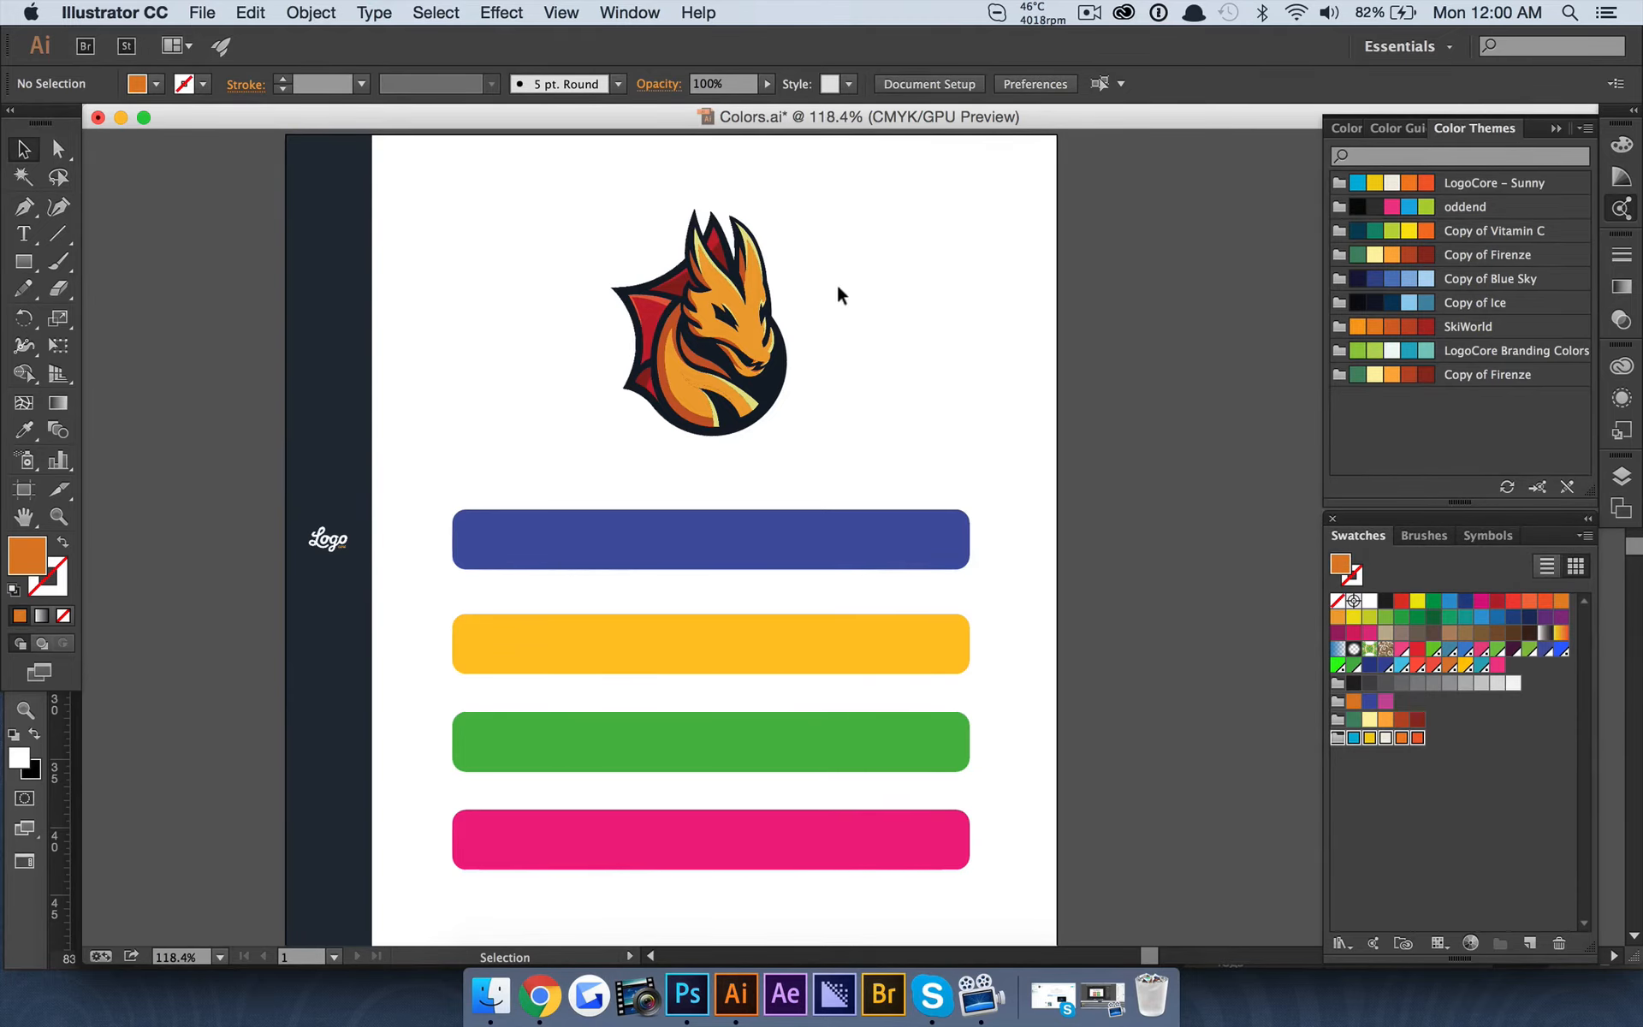
Select the dragon's orange face shape and extend the selection to all shapes with the same fill color
scroll(838, 289, up, 3)
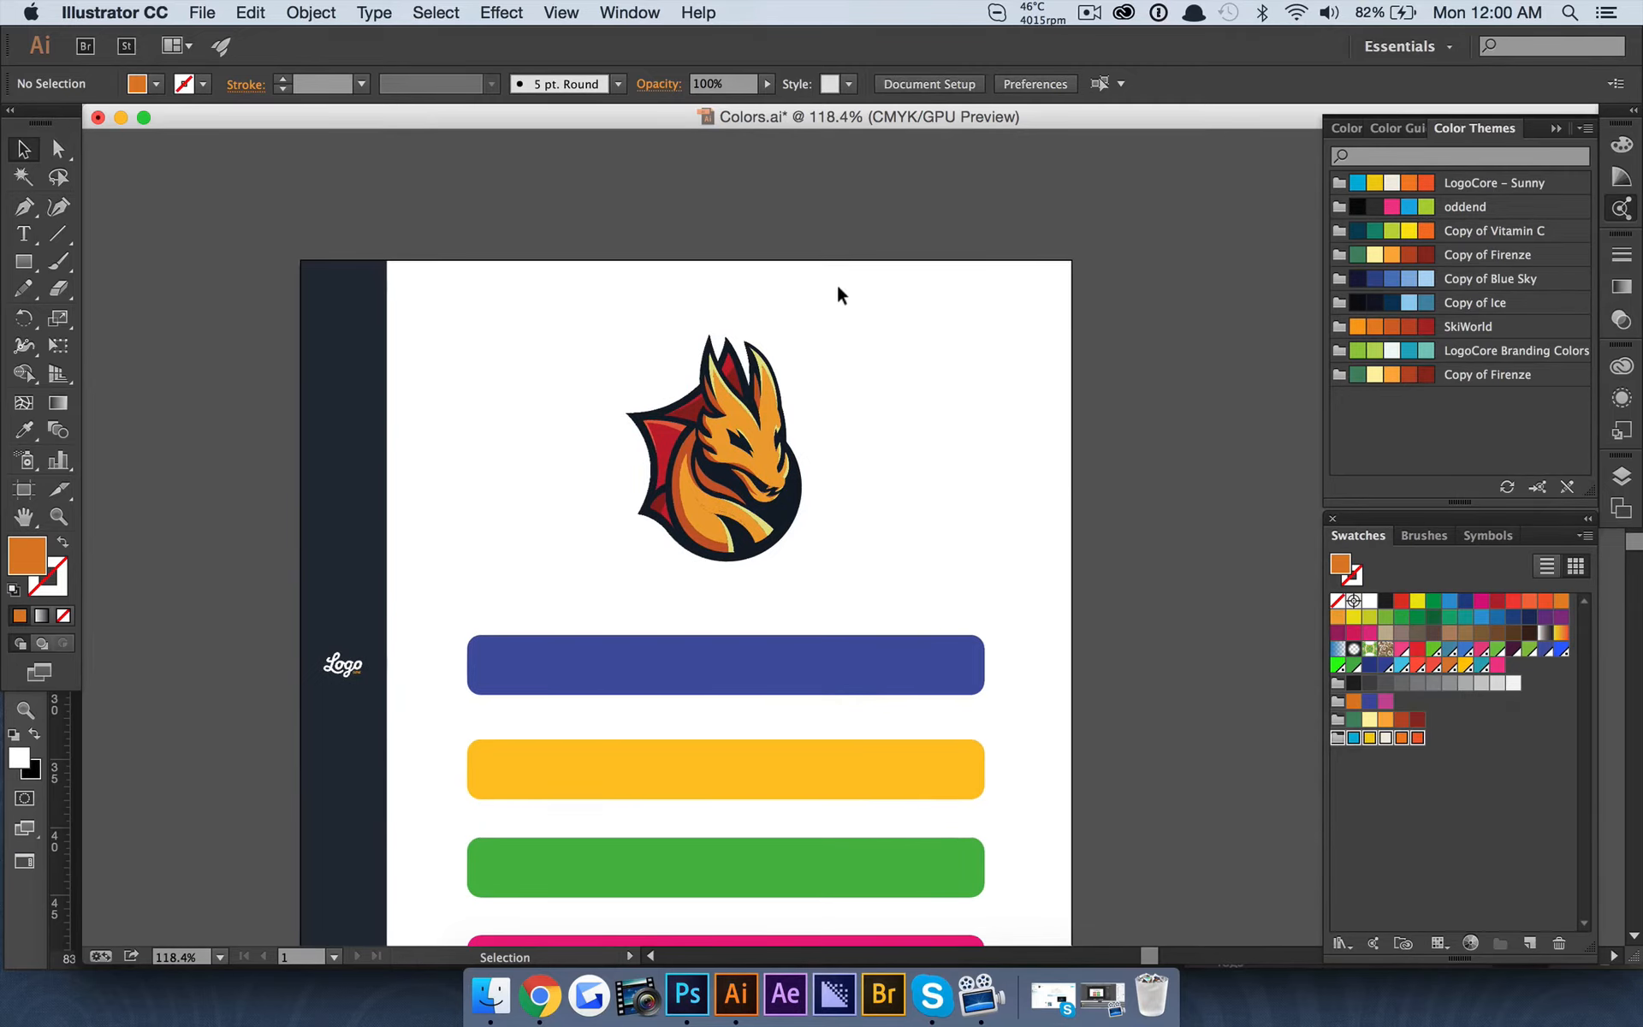
scroll(838, 294, down, 3)
scroll(838, 294, up, 4)
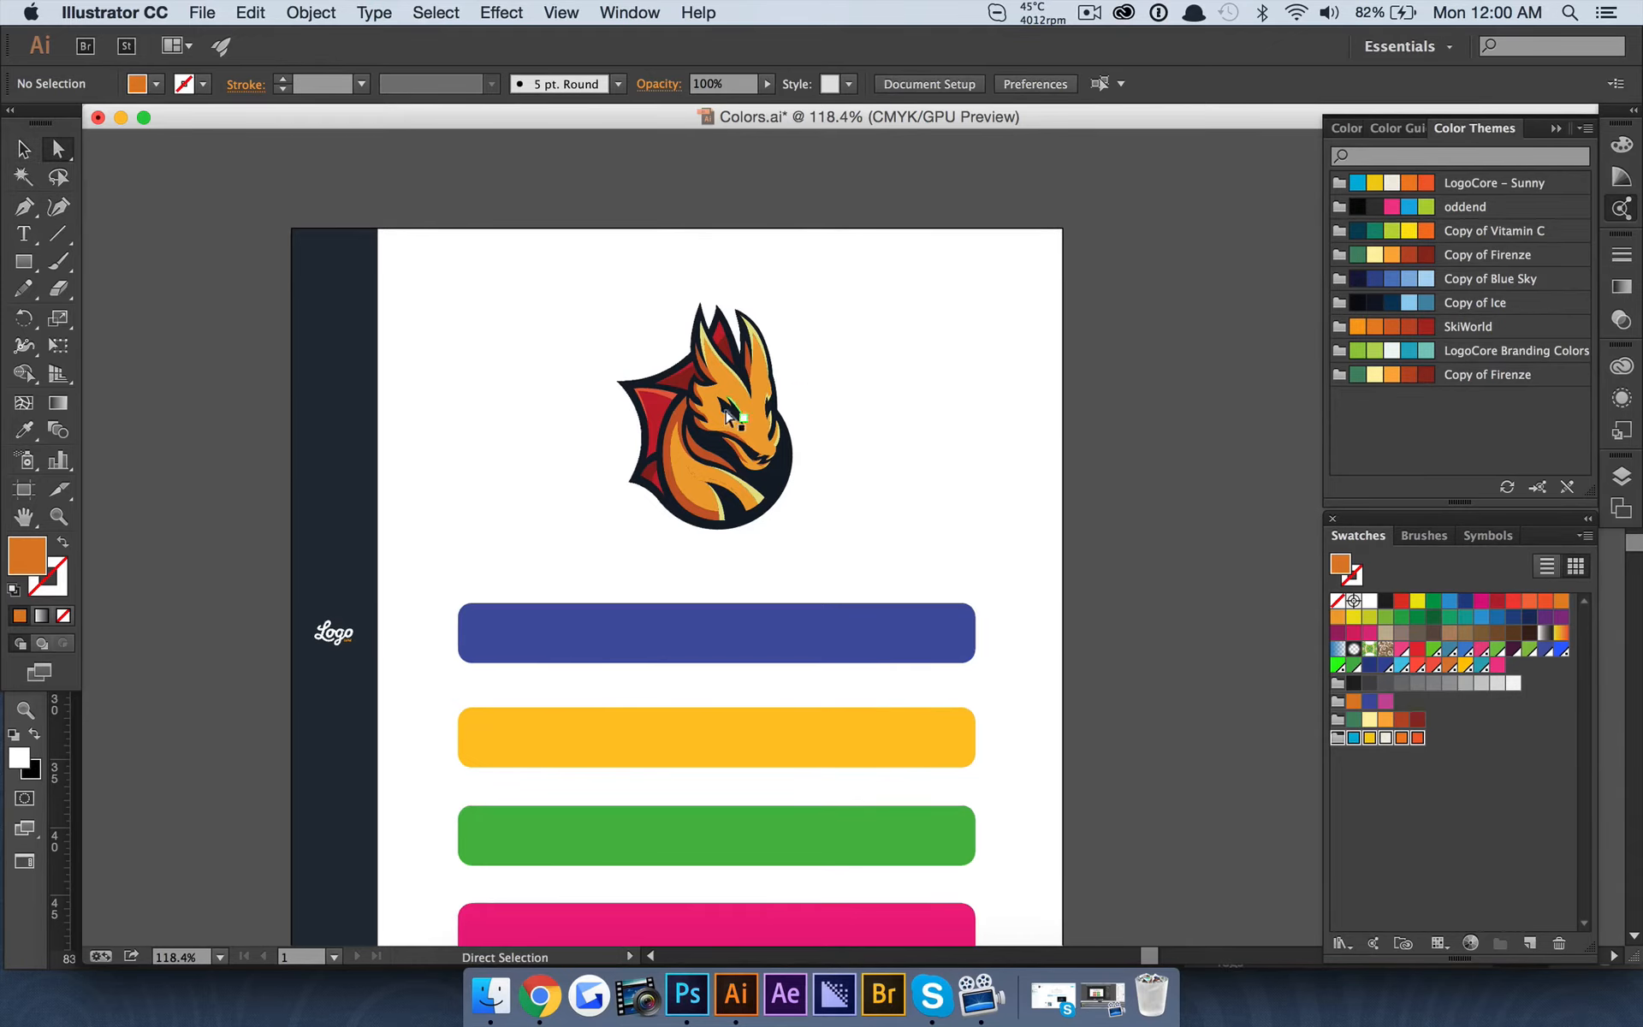
scroll(725, 384, up, 5)
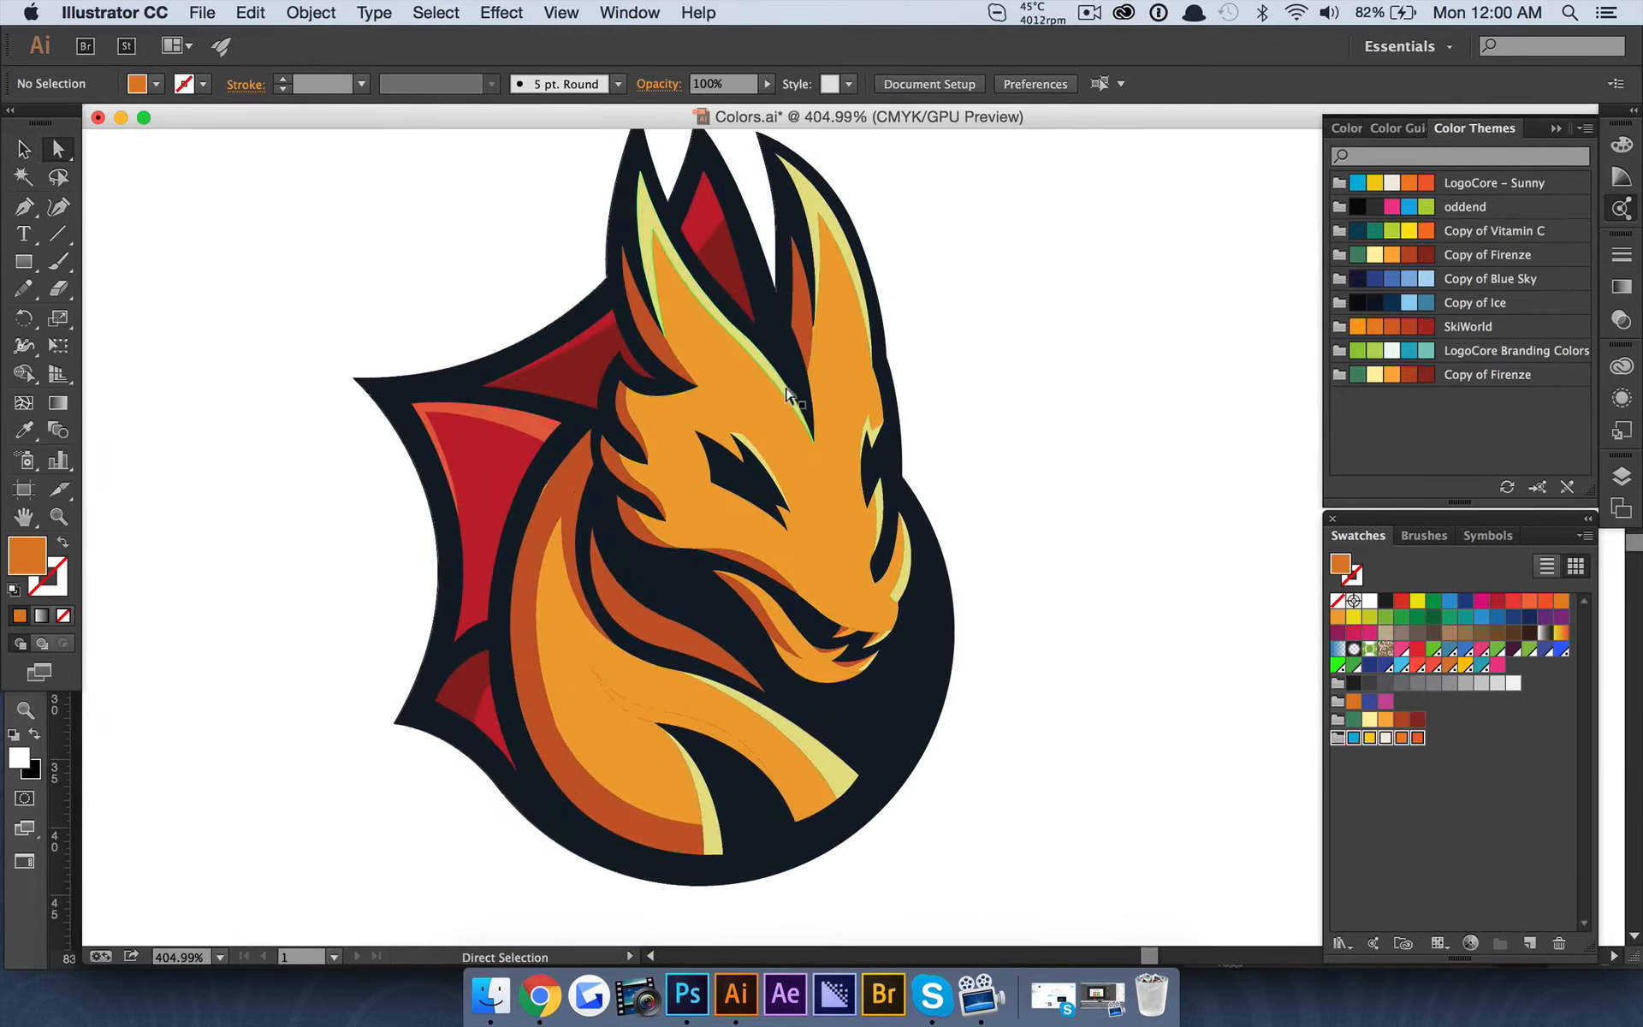
click(730, 399)
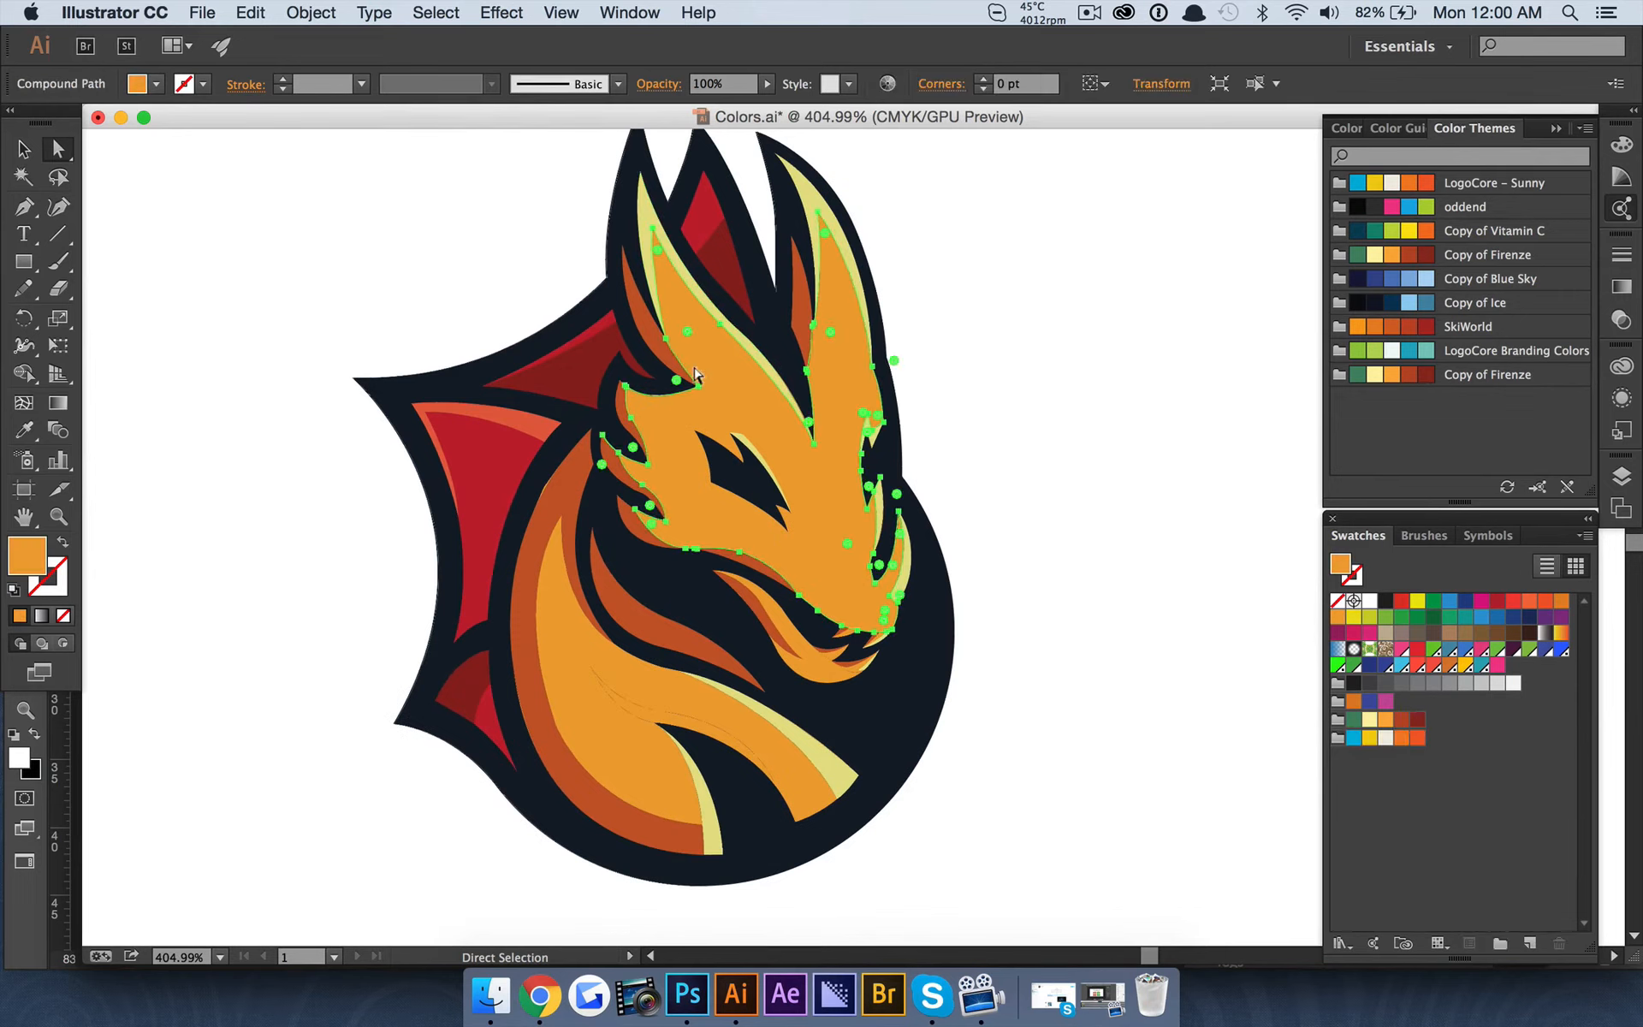
click(436, 12)
mouse_move(483, 219)
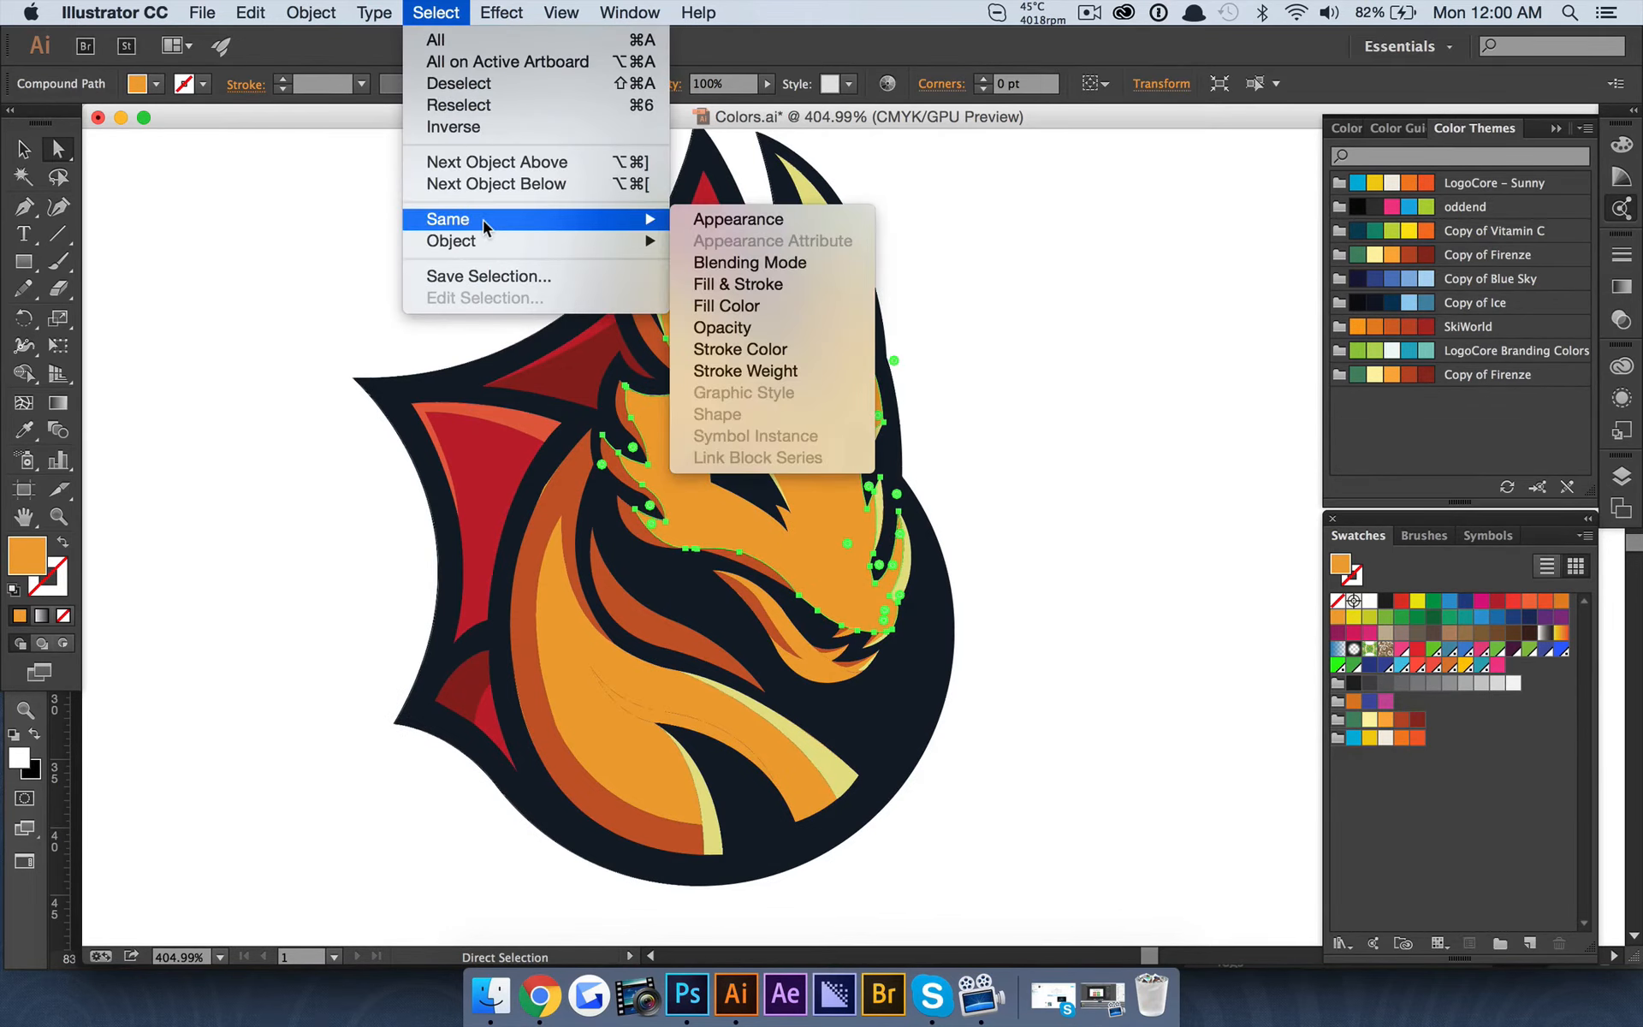
click(767, 307)
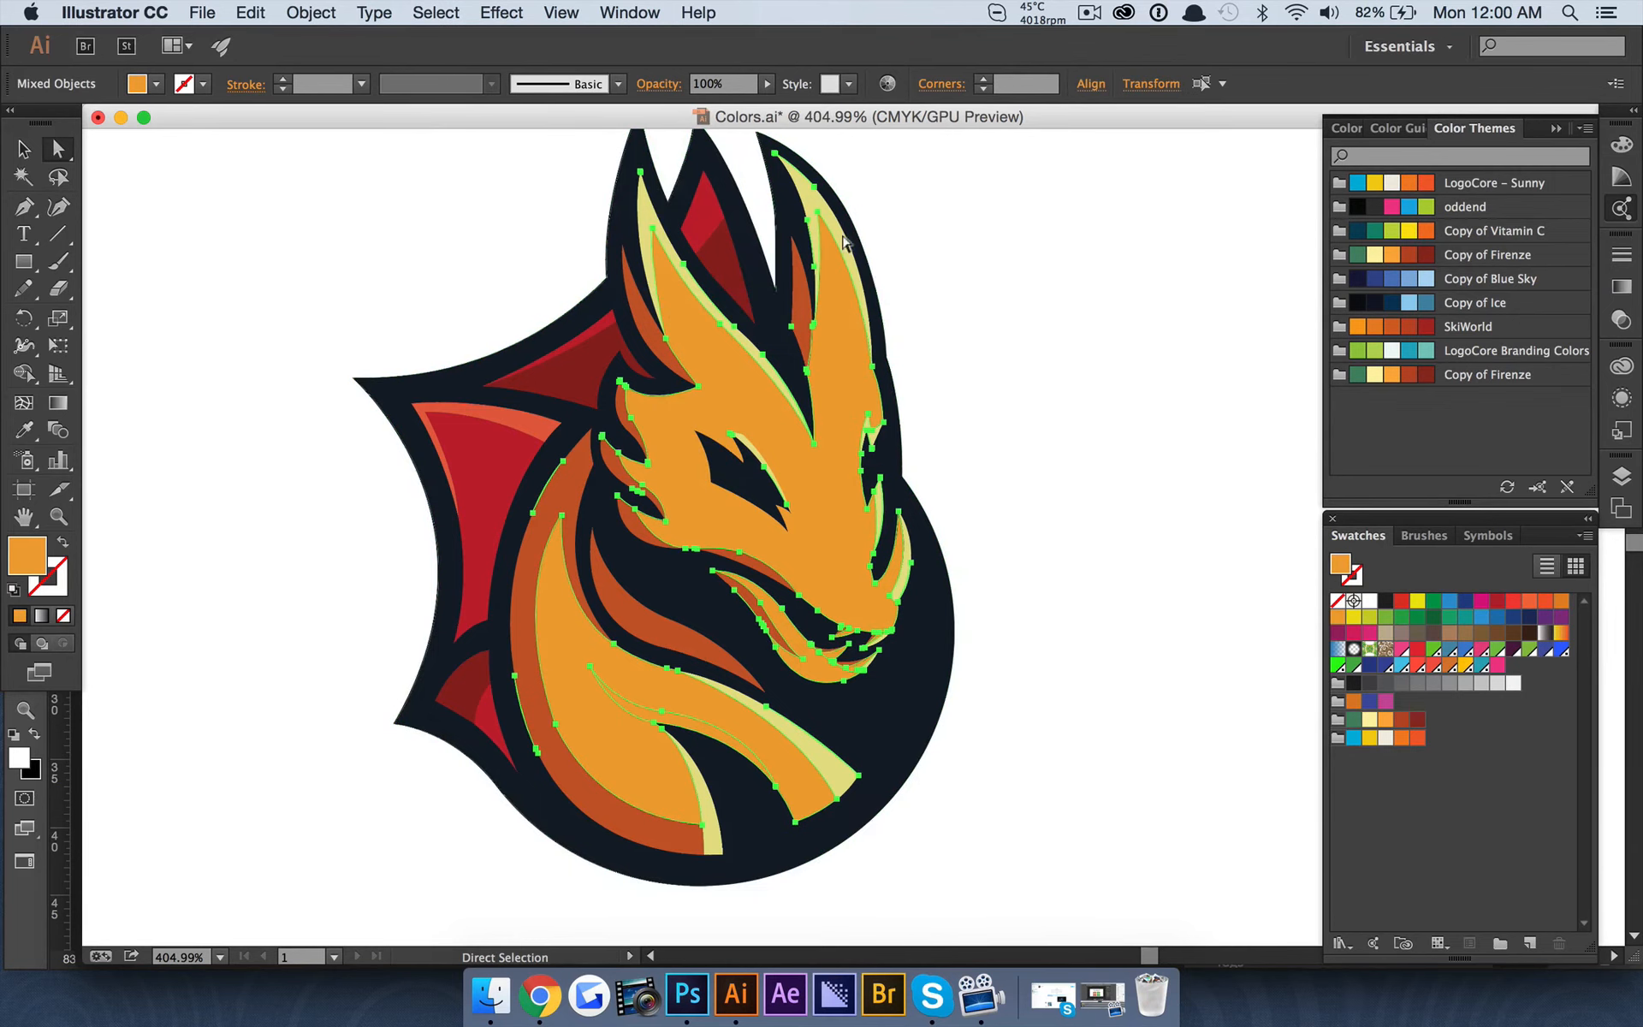
Change the fill of the selected dragon shapes to the orange-red e84d10 and clear the selection
double_click(28, 558)
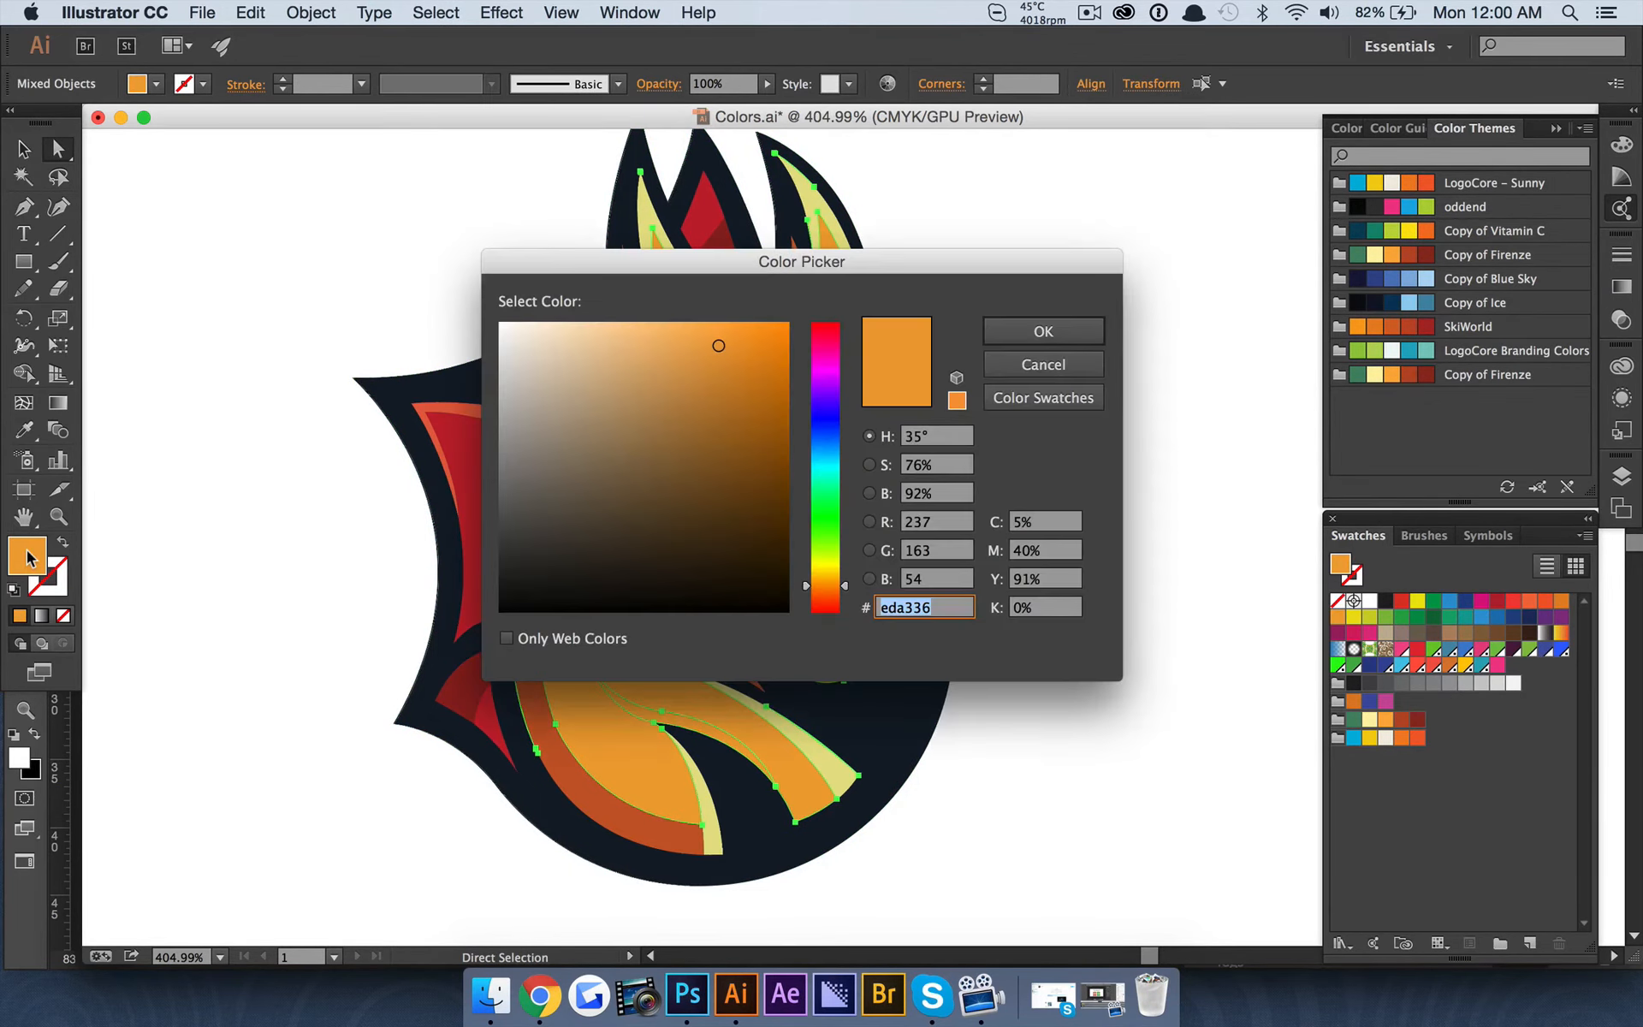
drag(828, 270, 1253, 294)
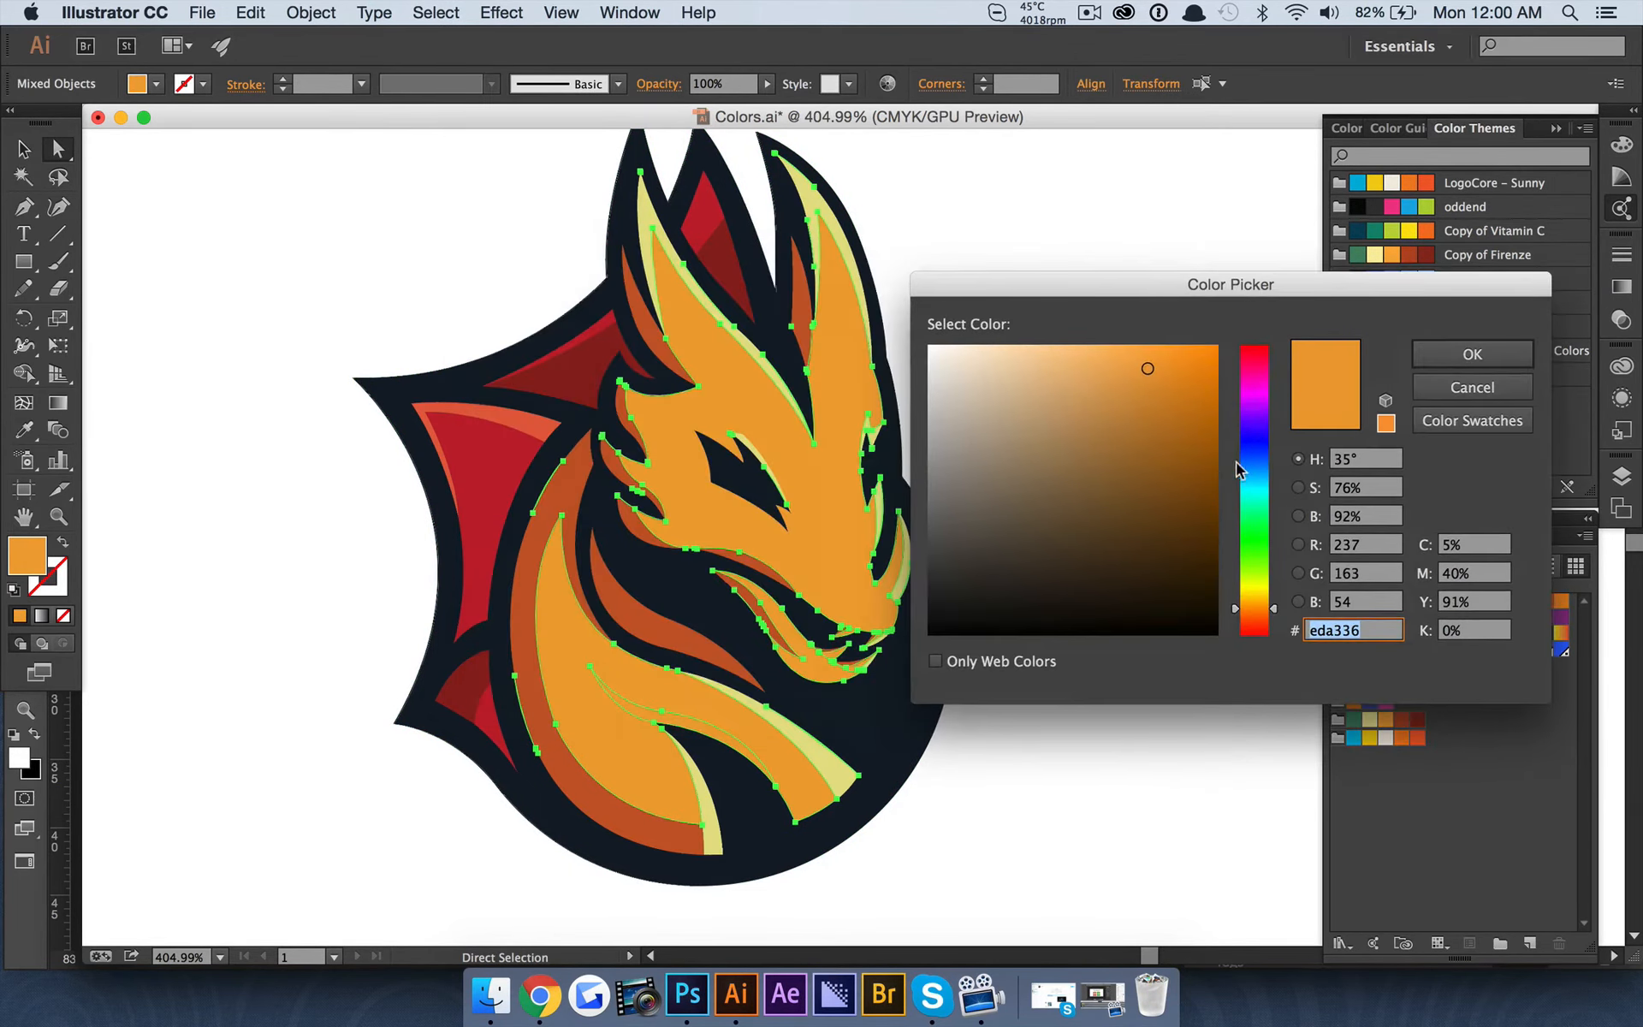
click(1255, 624)
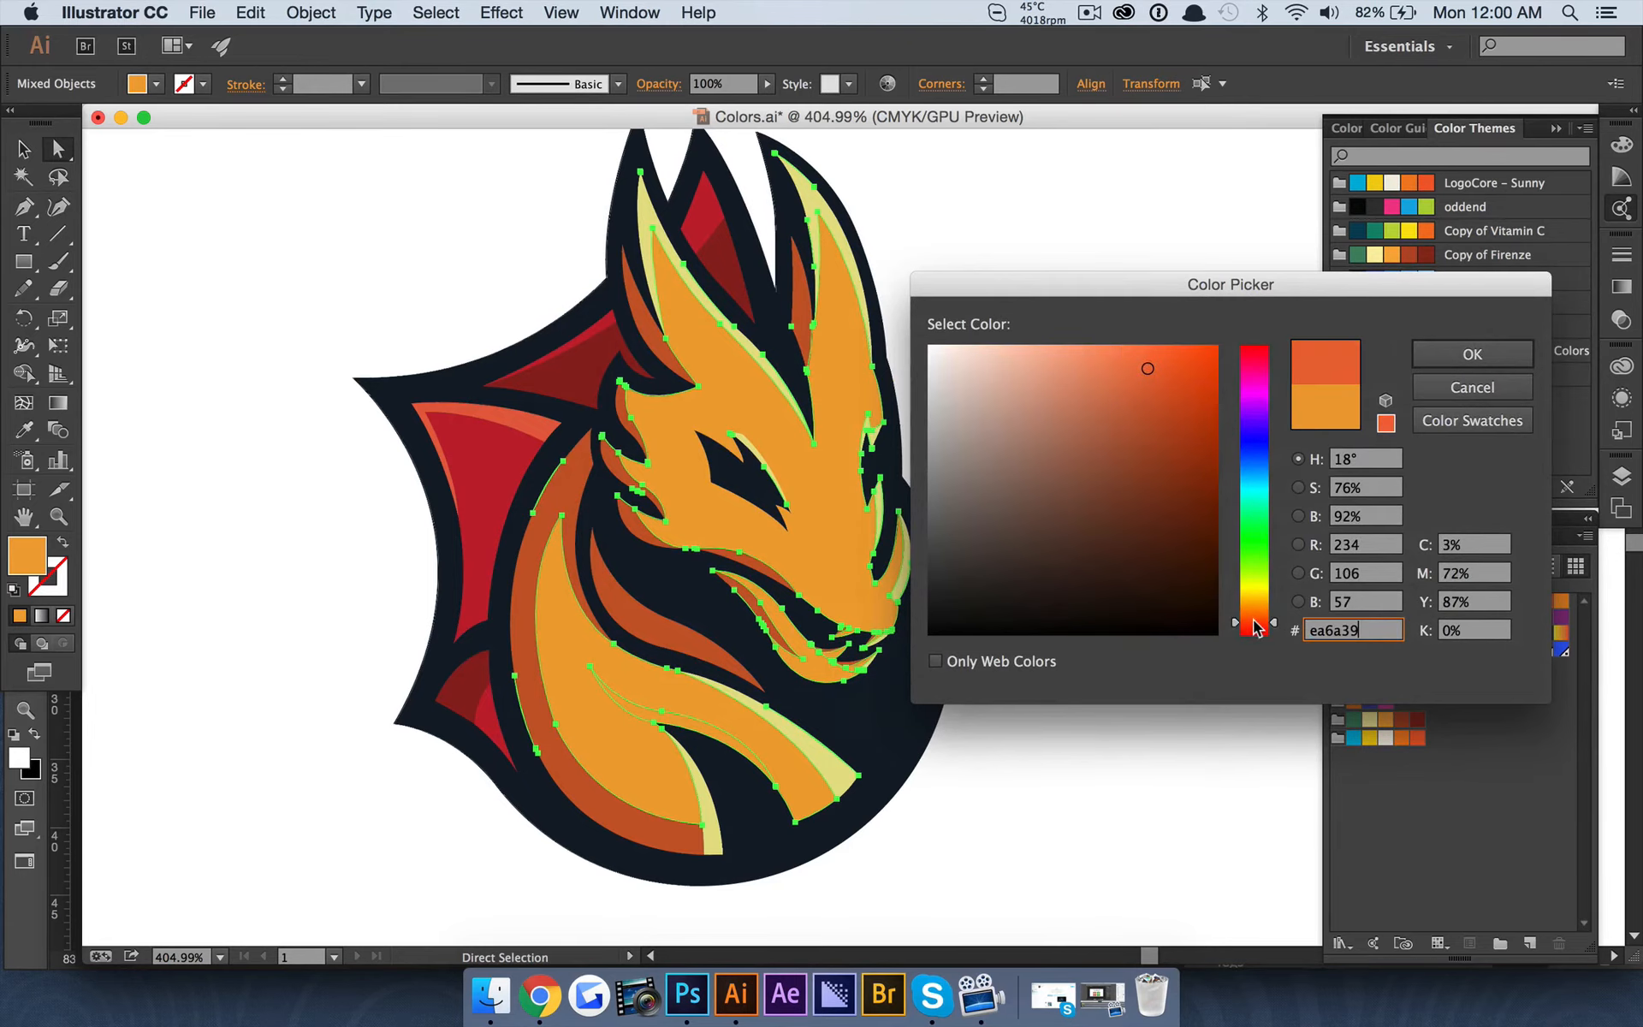
click(1196, 366)
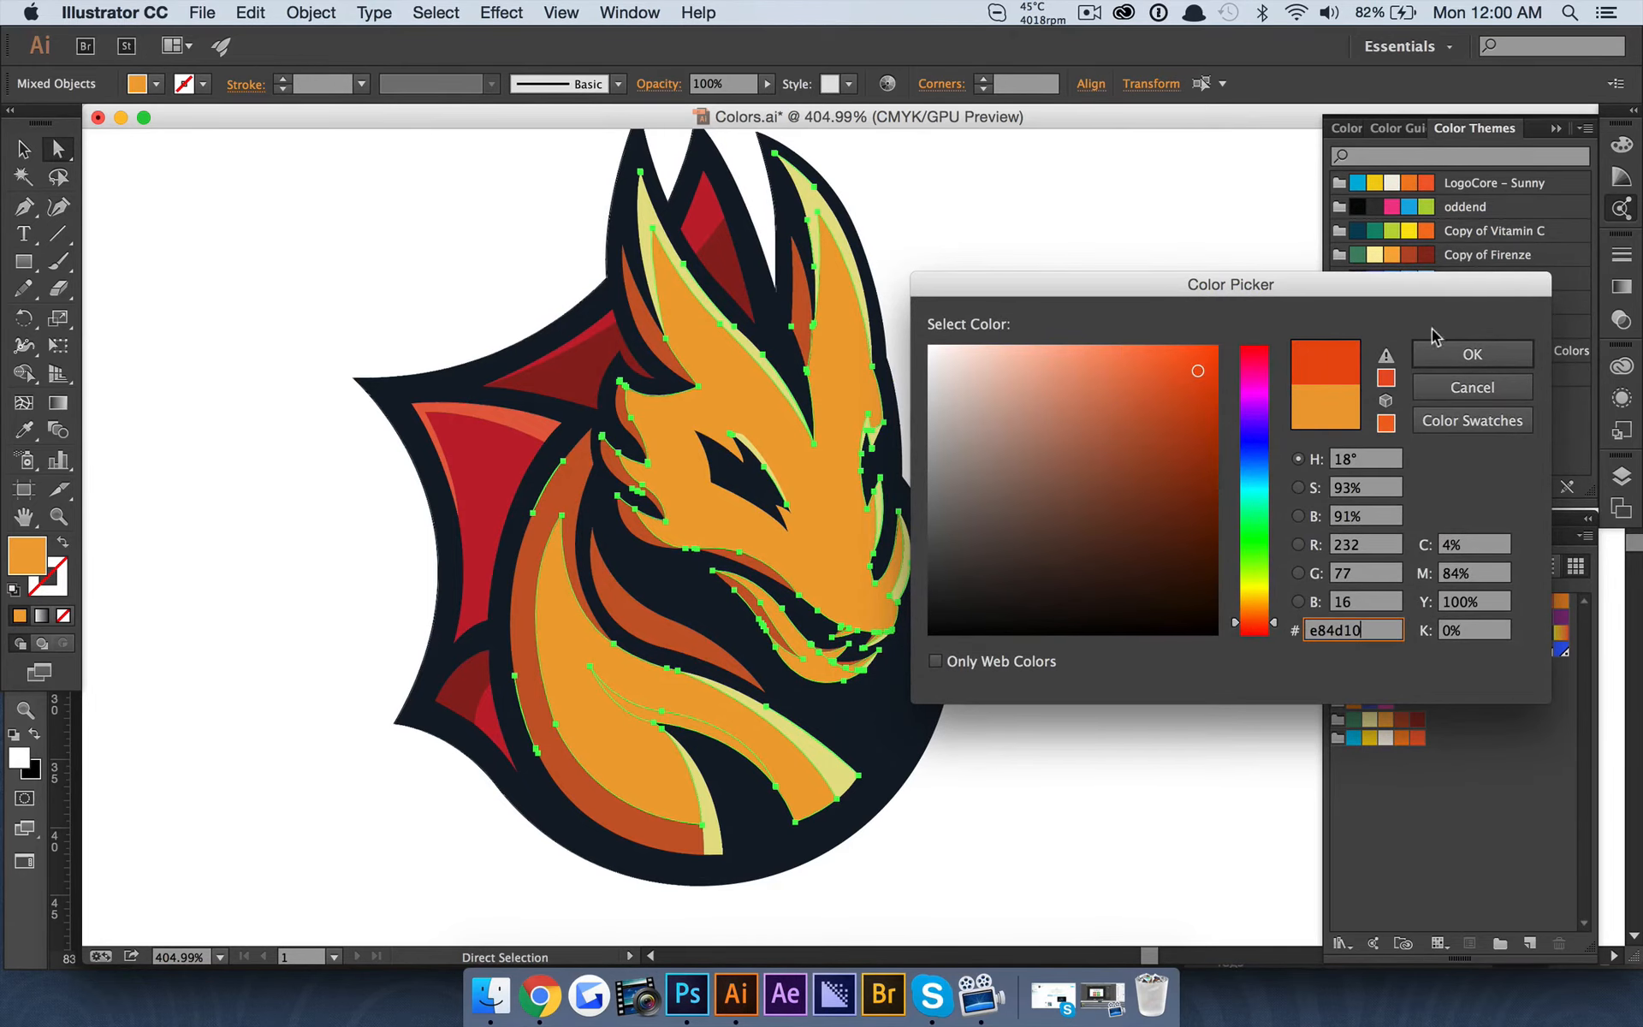
click(1453, 352)
click(976, 420)
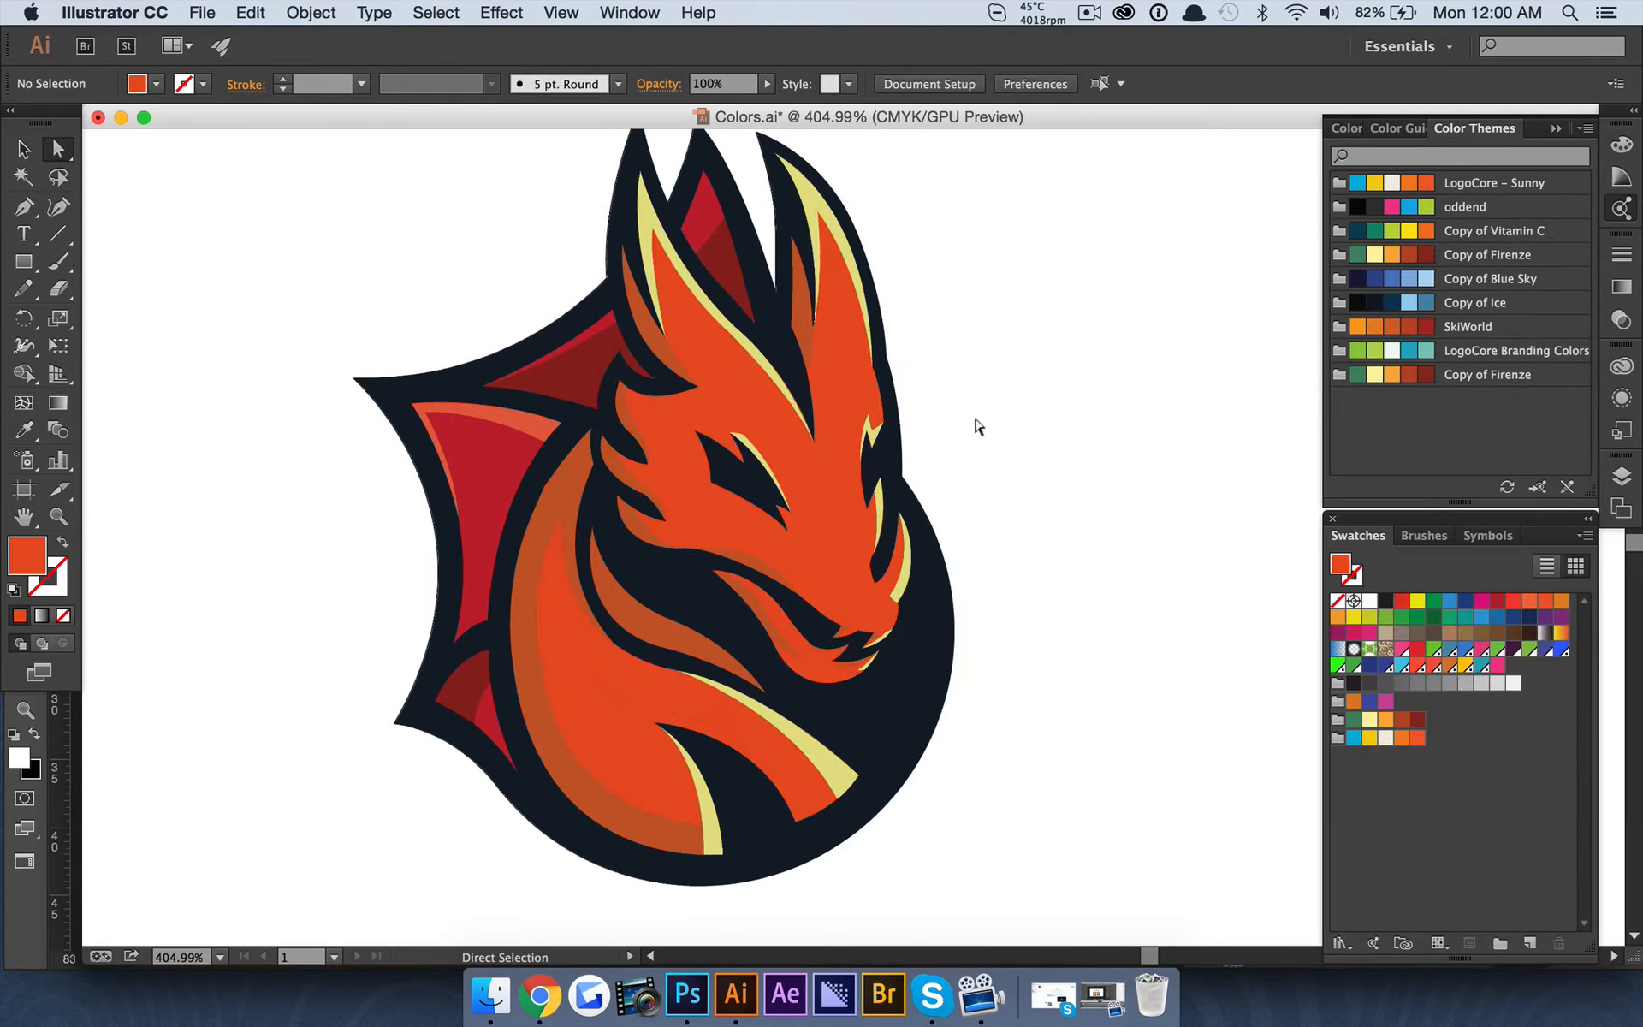
Undo the orange-red fill change on the dragon and deselect its shapes
scroll(977, 423, down, 2)
scroll(978, 423, right, 2)
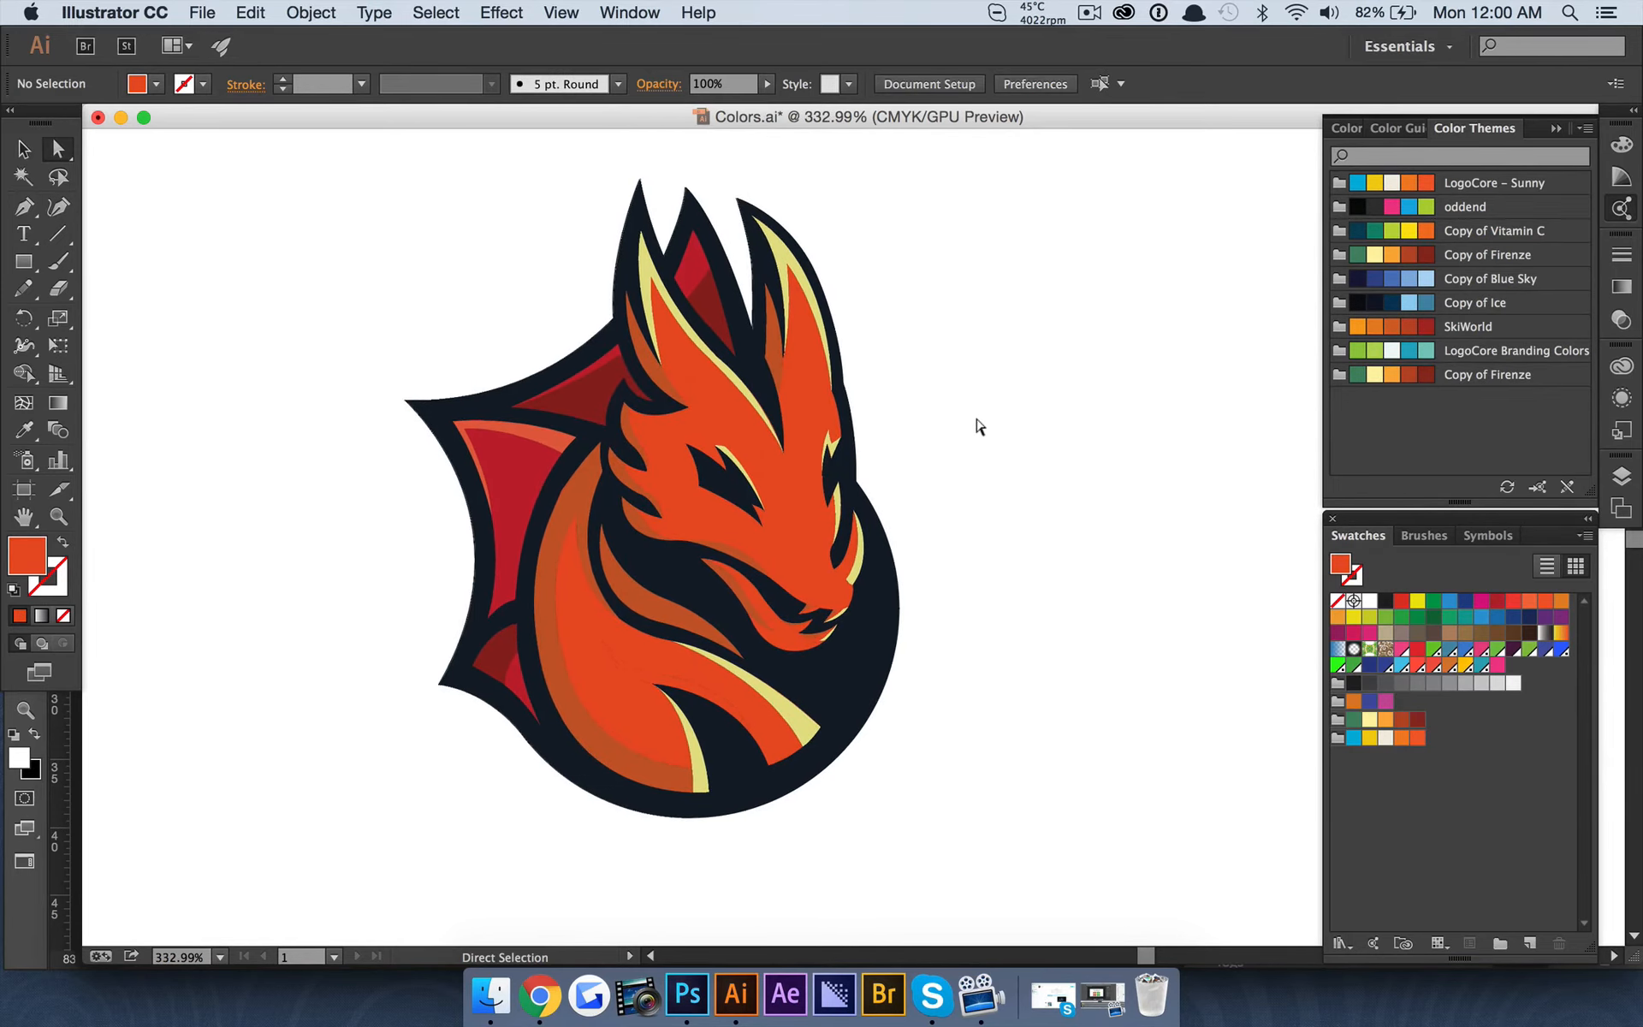
key(super+z)
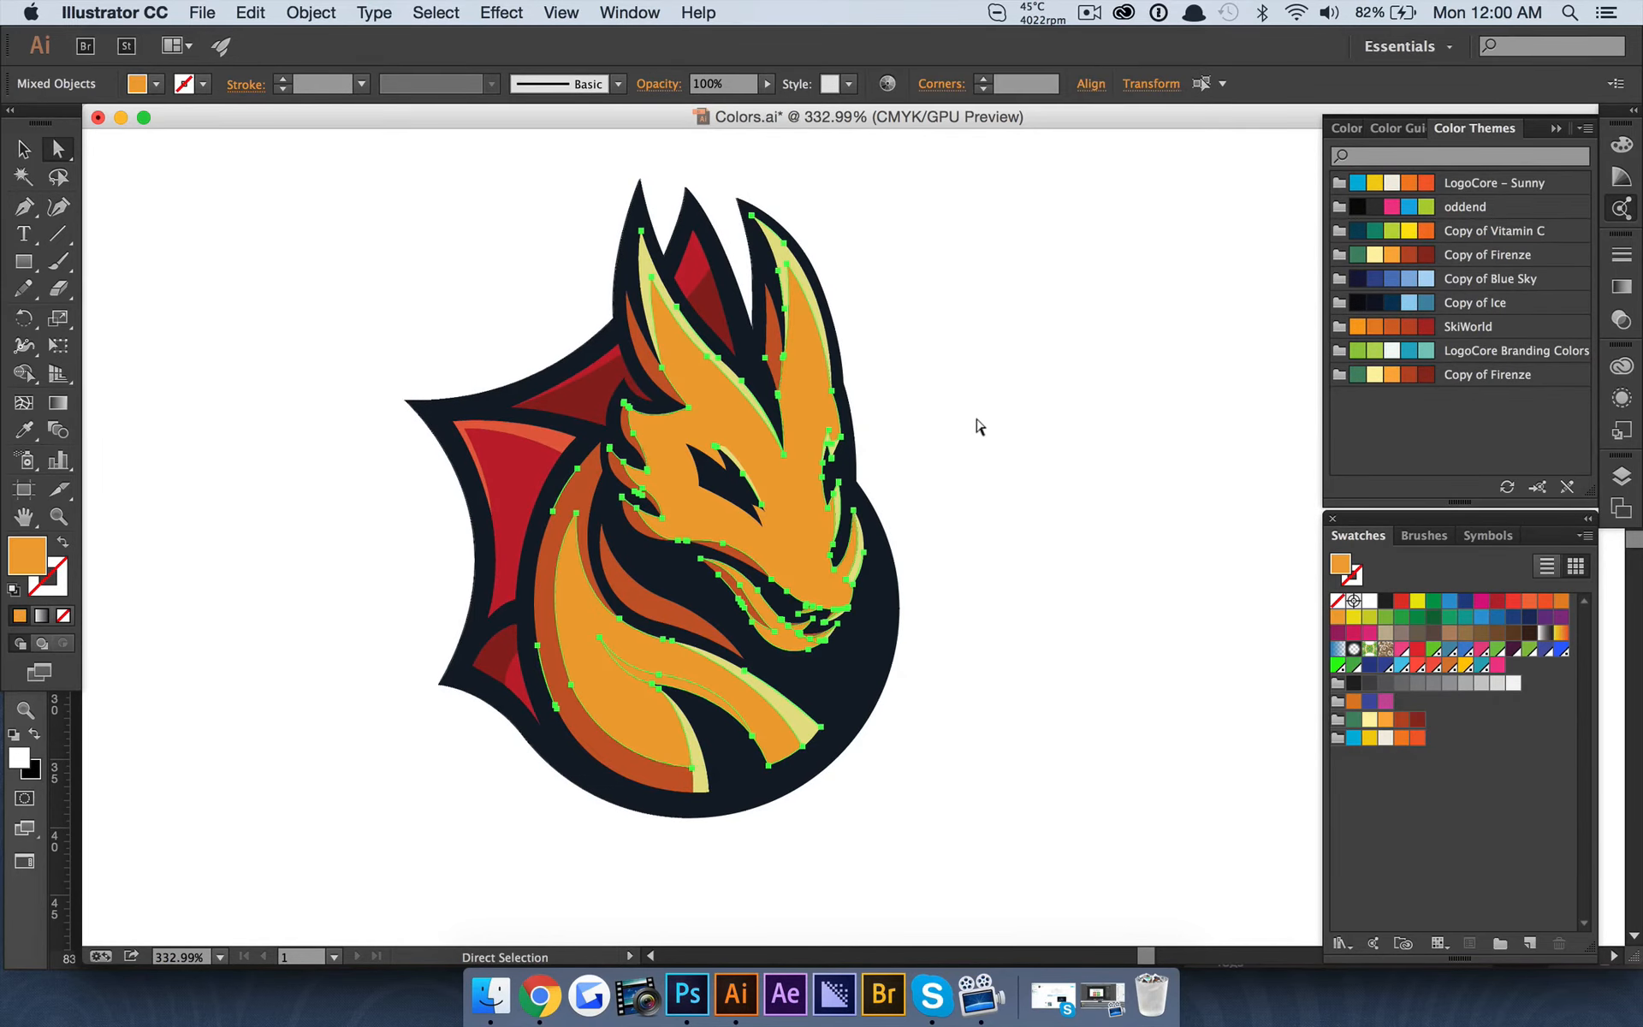
click(980, 426)
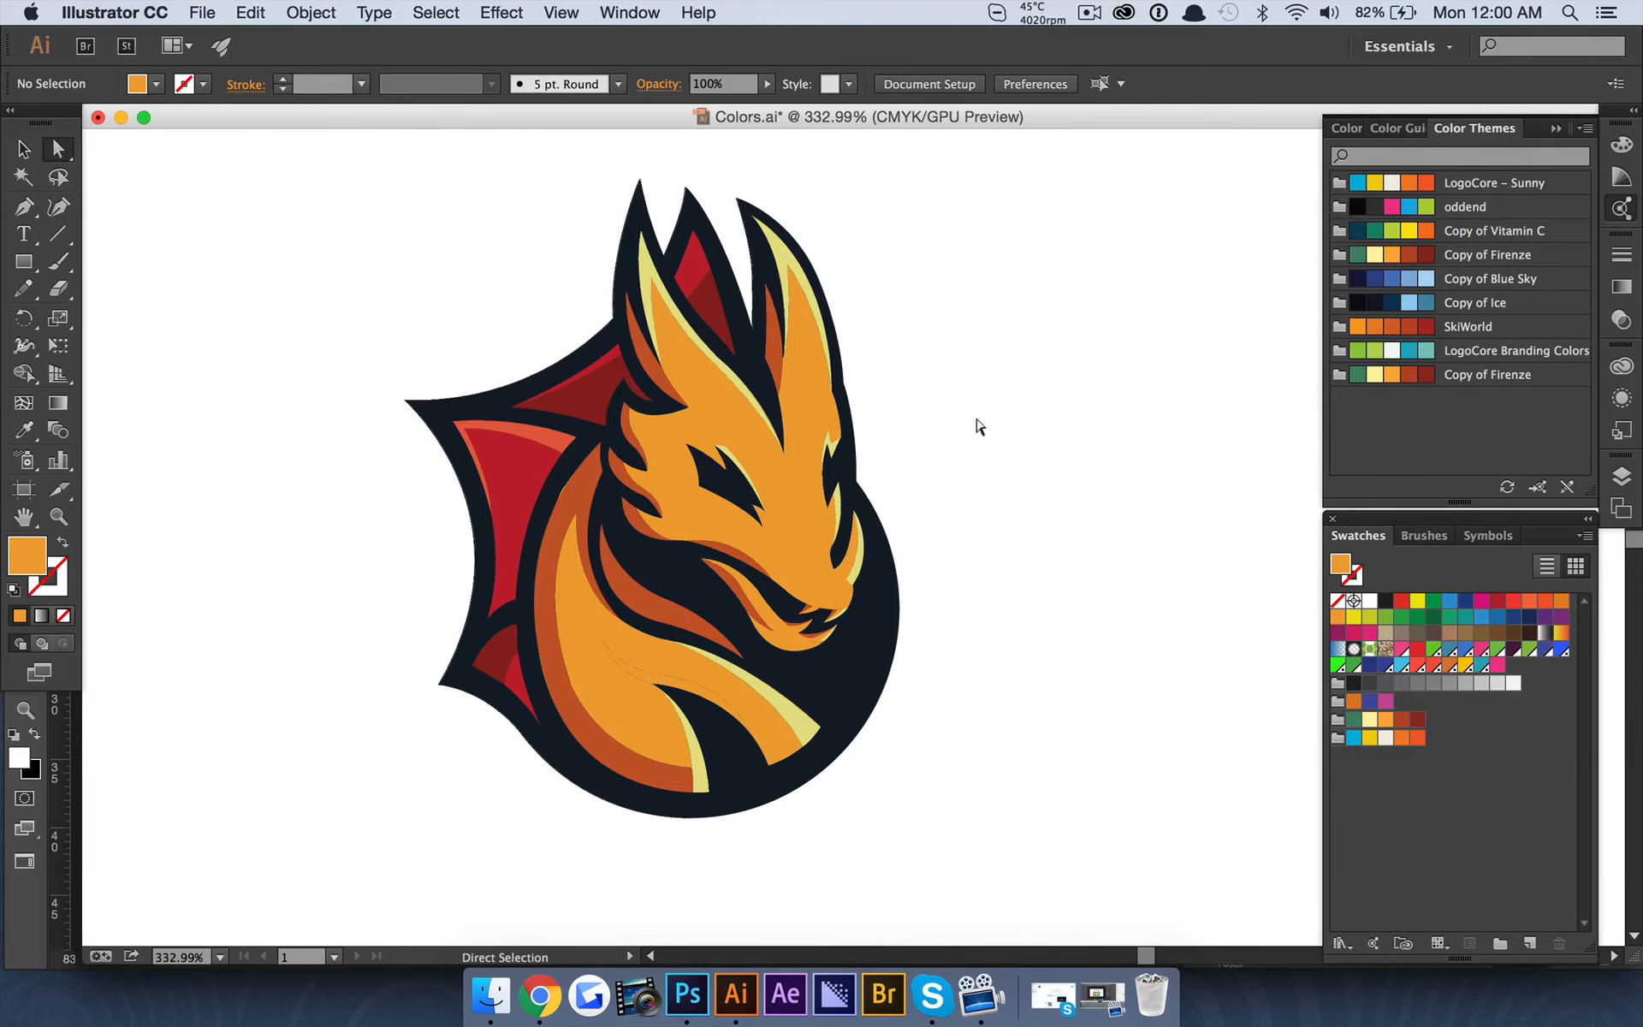
Select the entire dragon logo and open Recolor Artwork for it, moving the dialog aside so the logo can be seen
scroll(980, 426, down, 3)
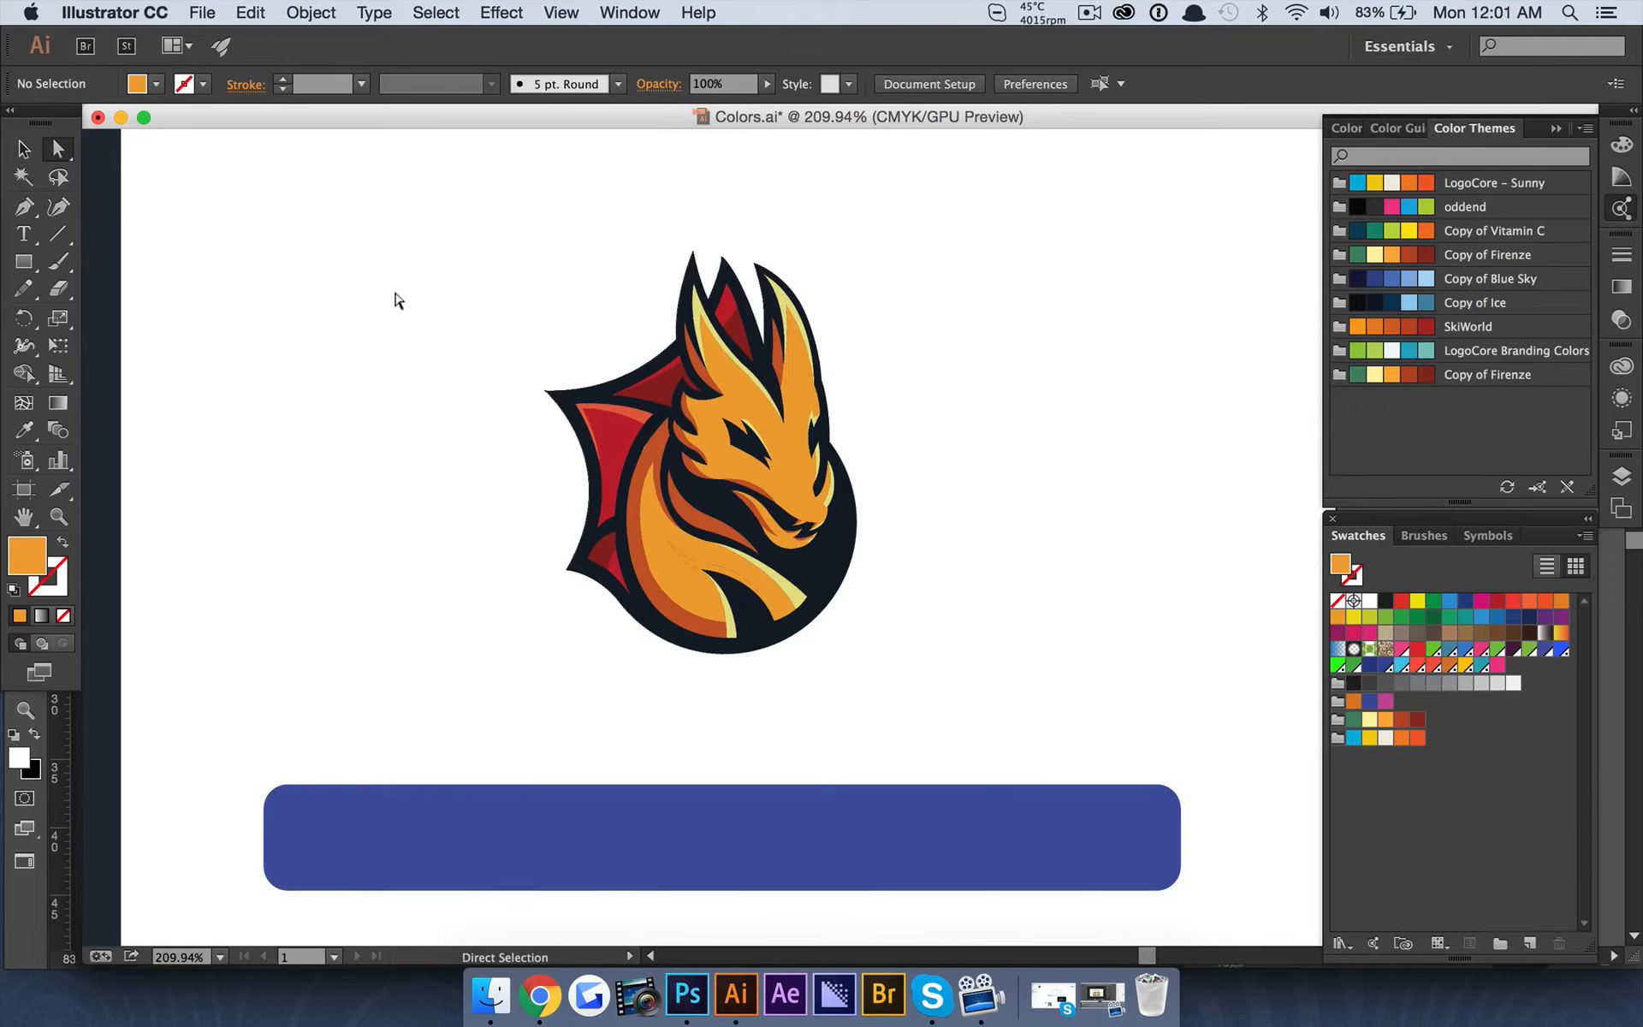
drag(331, 190, 1173, 742)
click(245, 12)
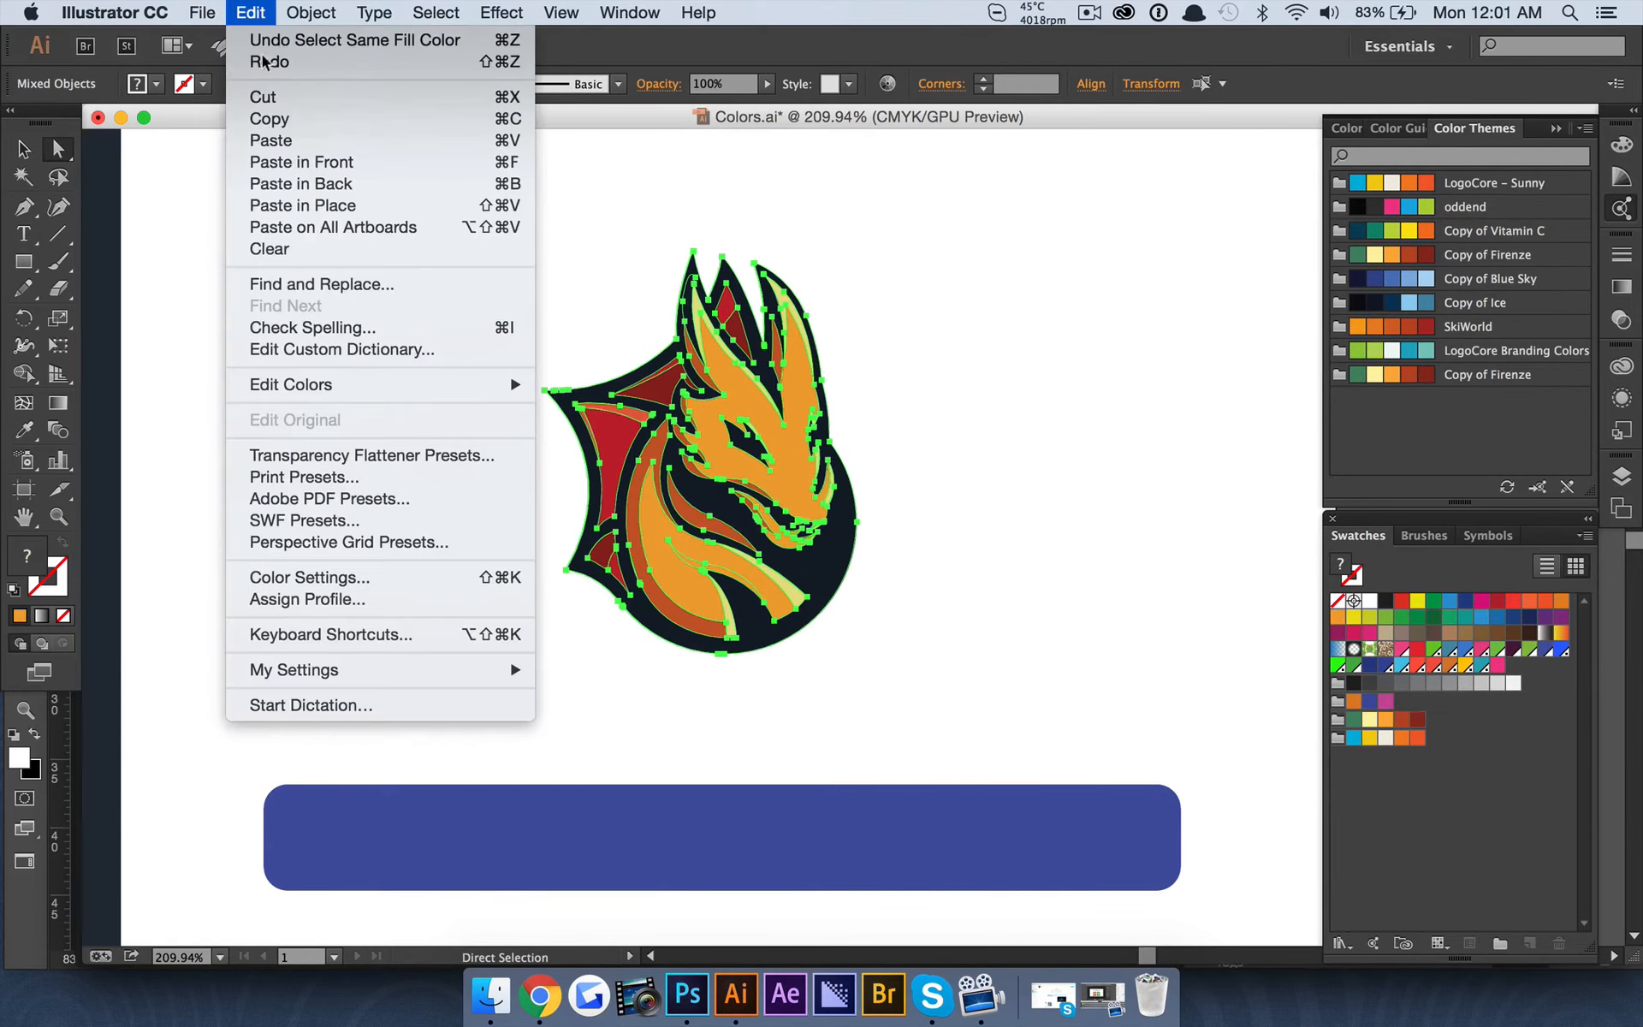
mouse_move(428, 385)
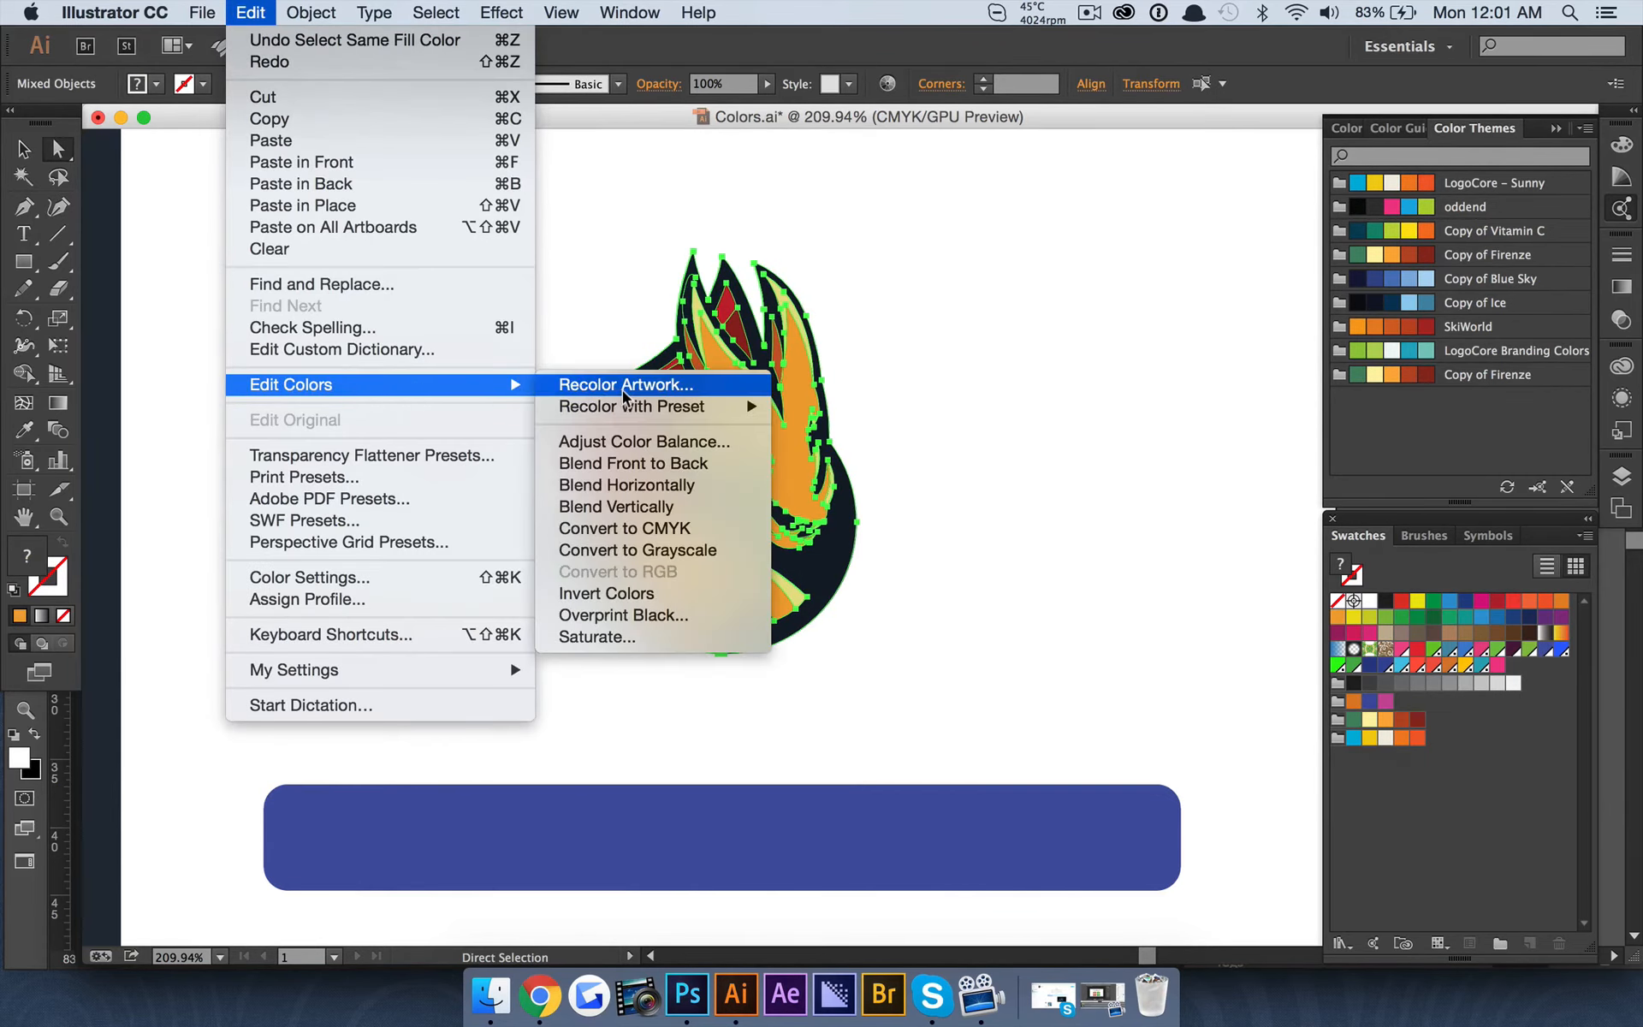
click(617, 380)
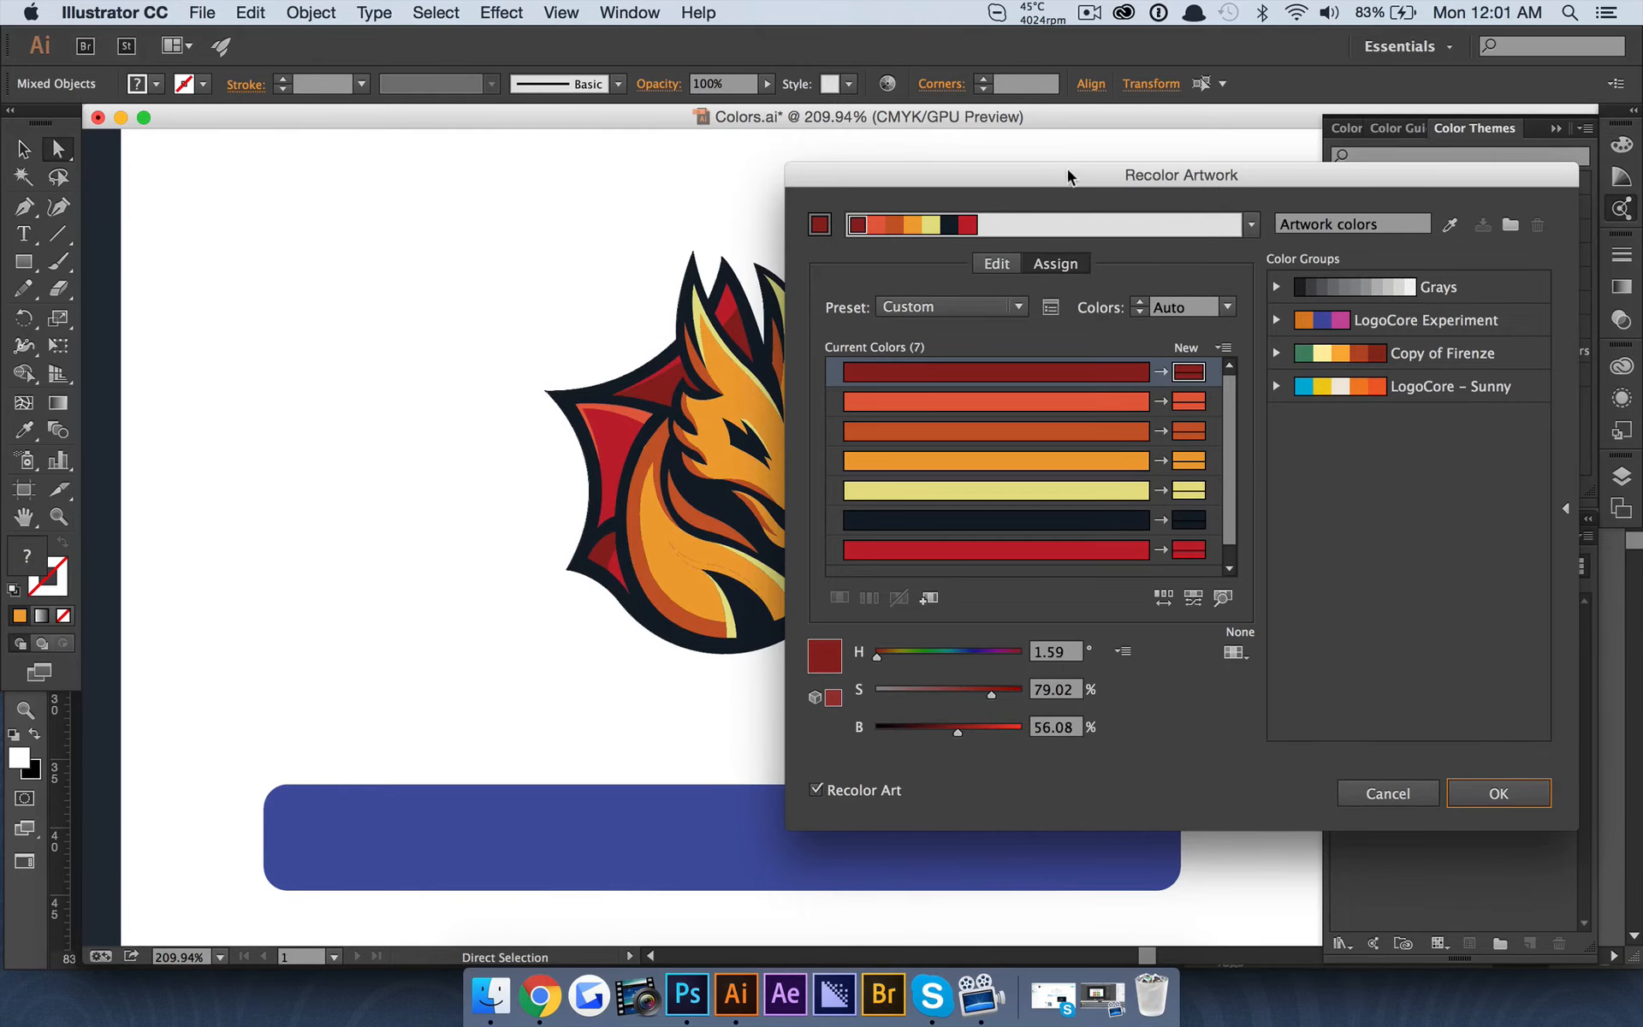
drag(1069, 178, 780, 245)
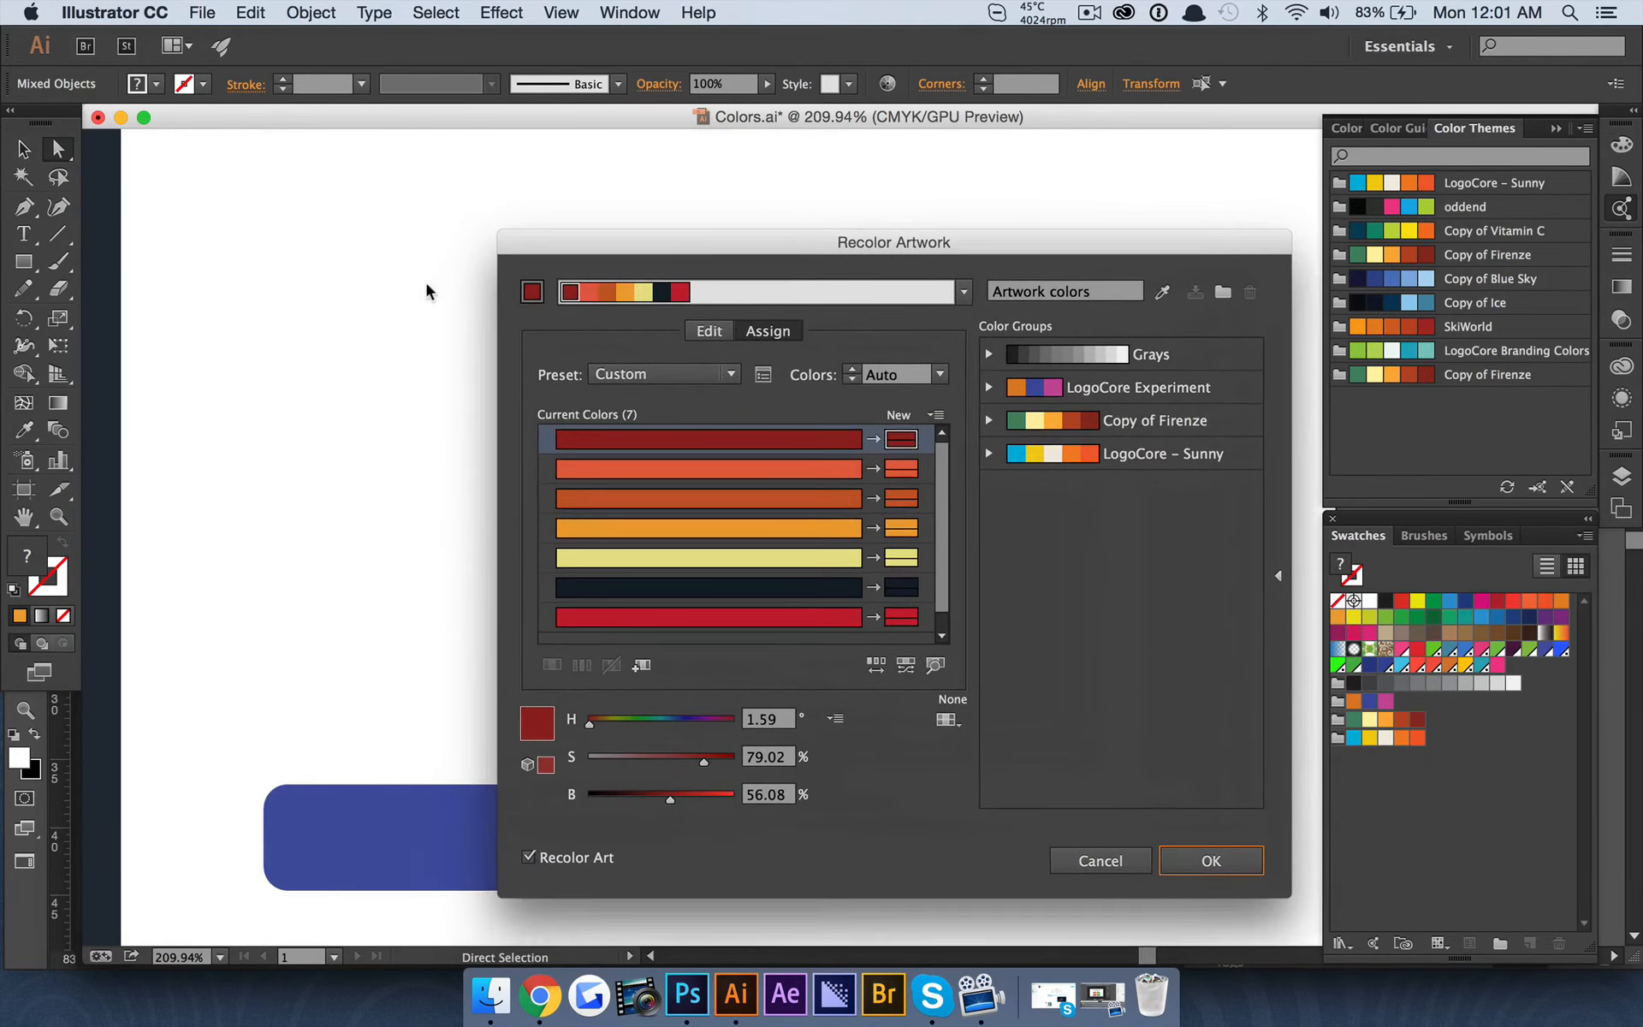
drag(676, 246, 1020, 164)
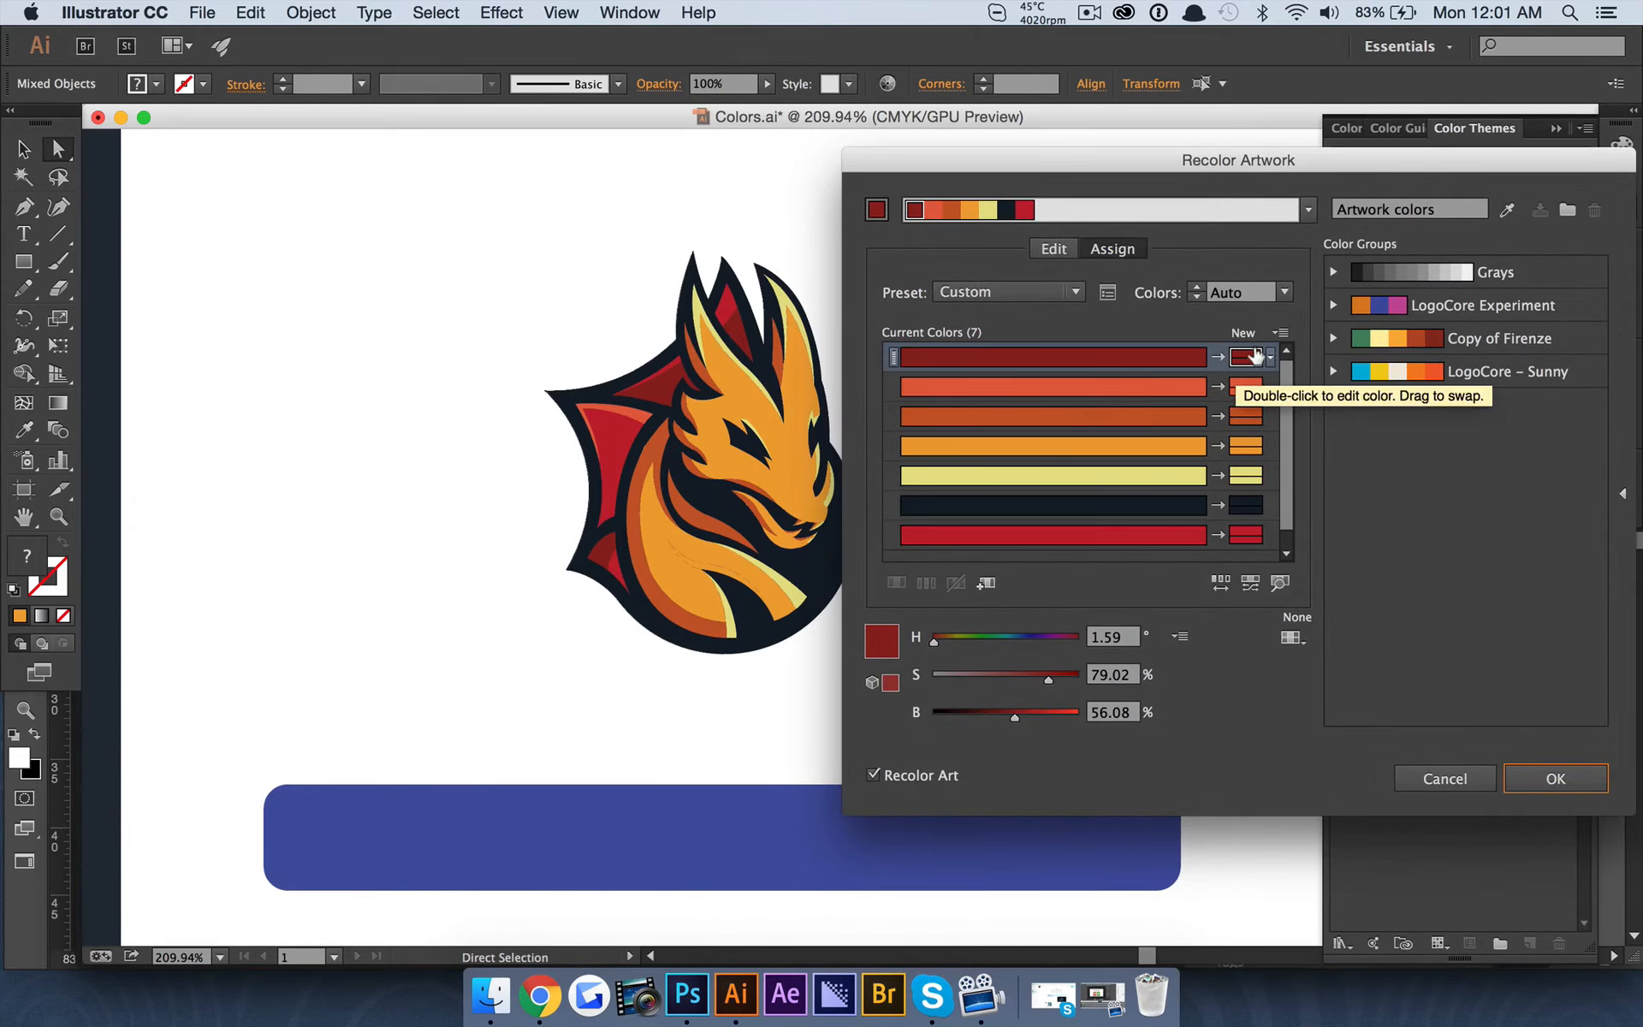
Darken the dragon's dark red to 71% saturation and 43% brightness
scroll(1245, 364, down, 1)
scroll(1245, 449, up, 1)
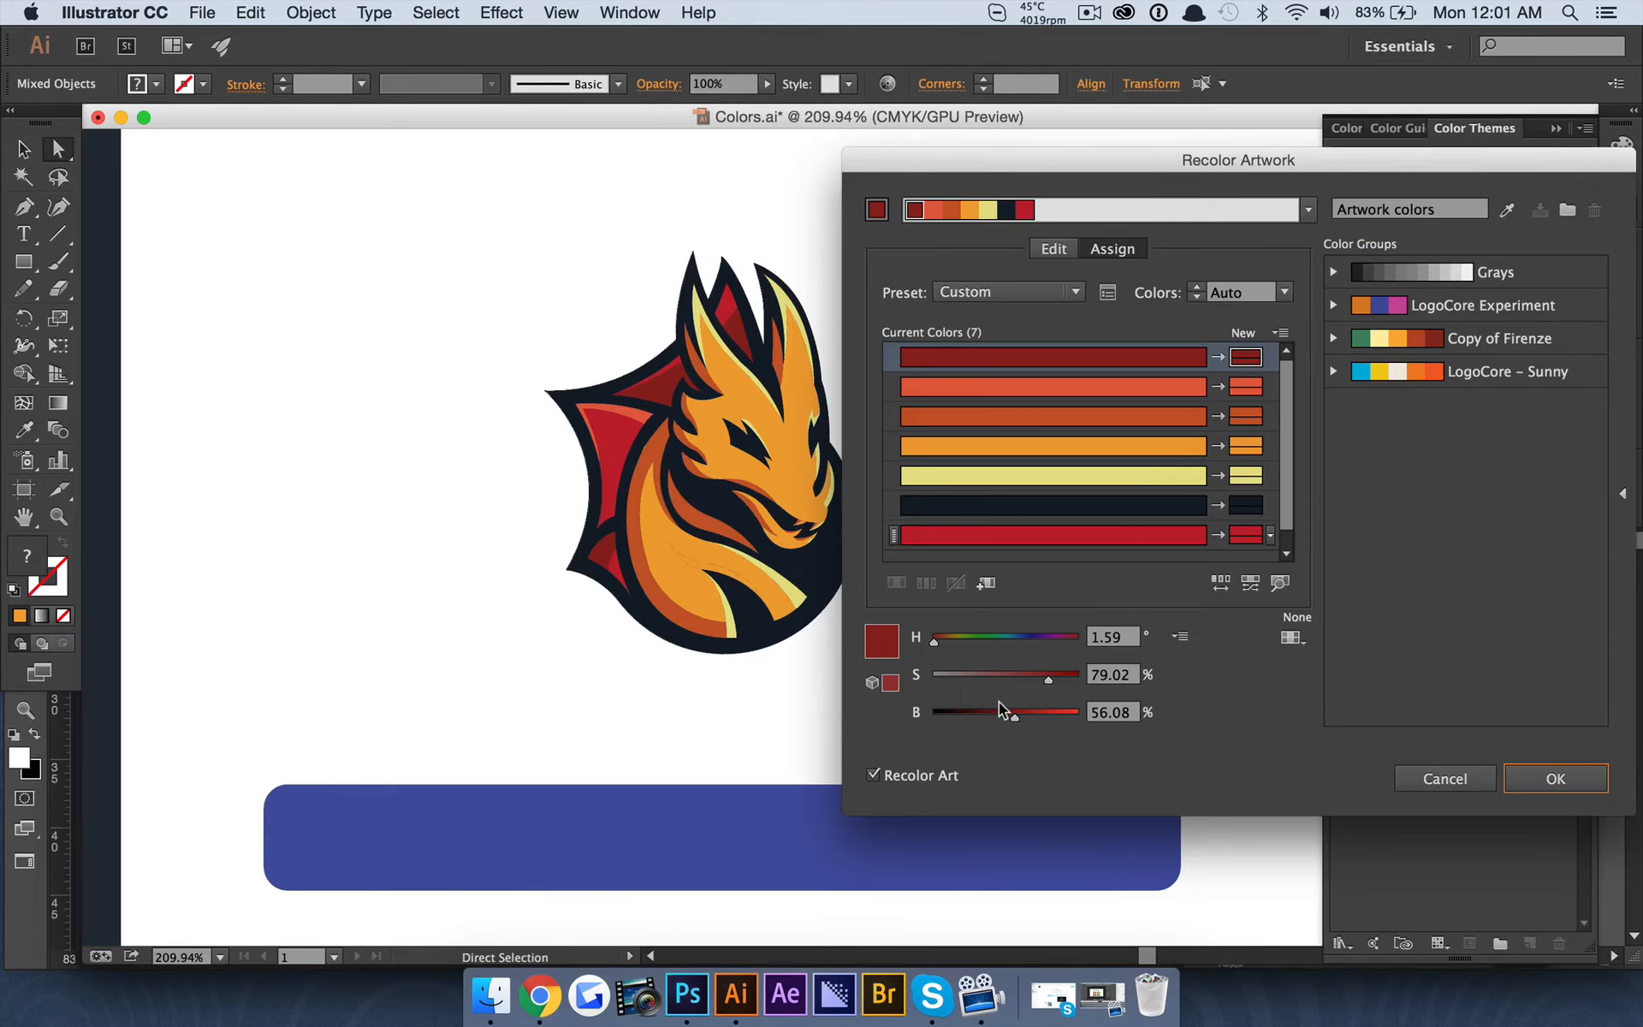
drag(999, 704, 1037, 680)
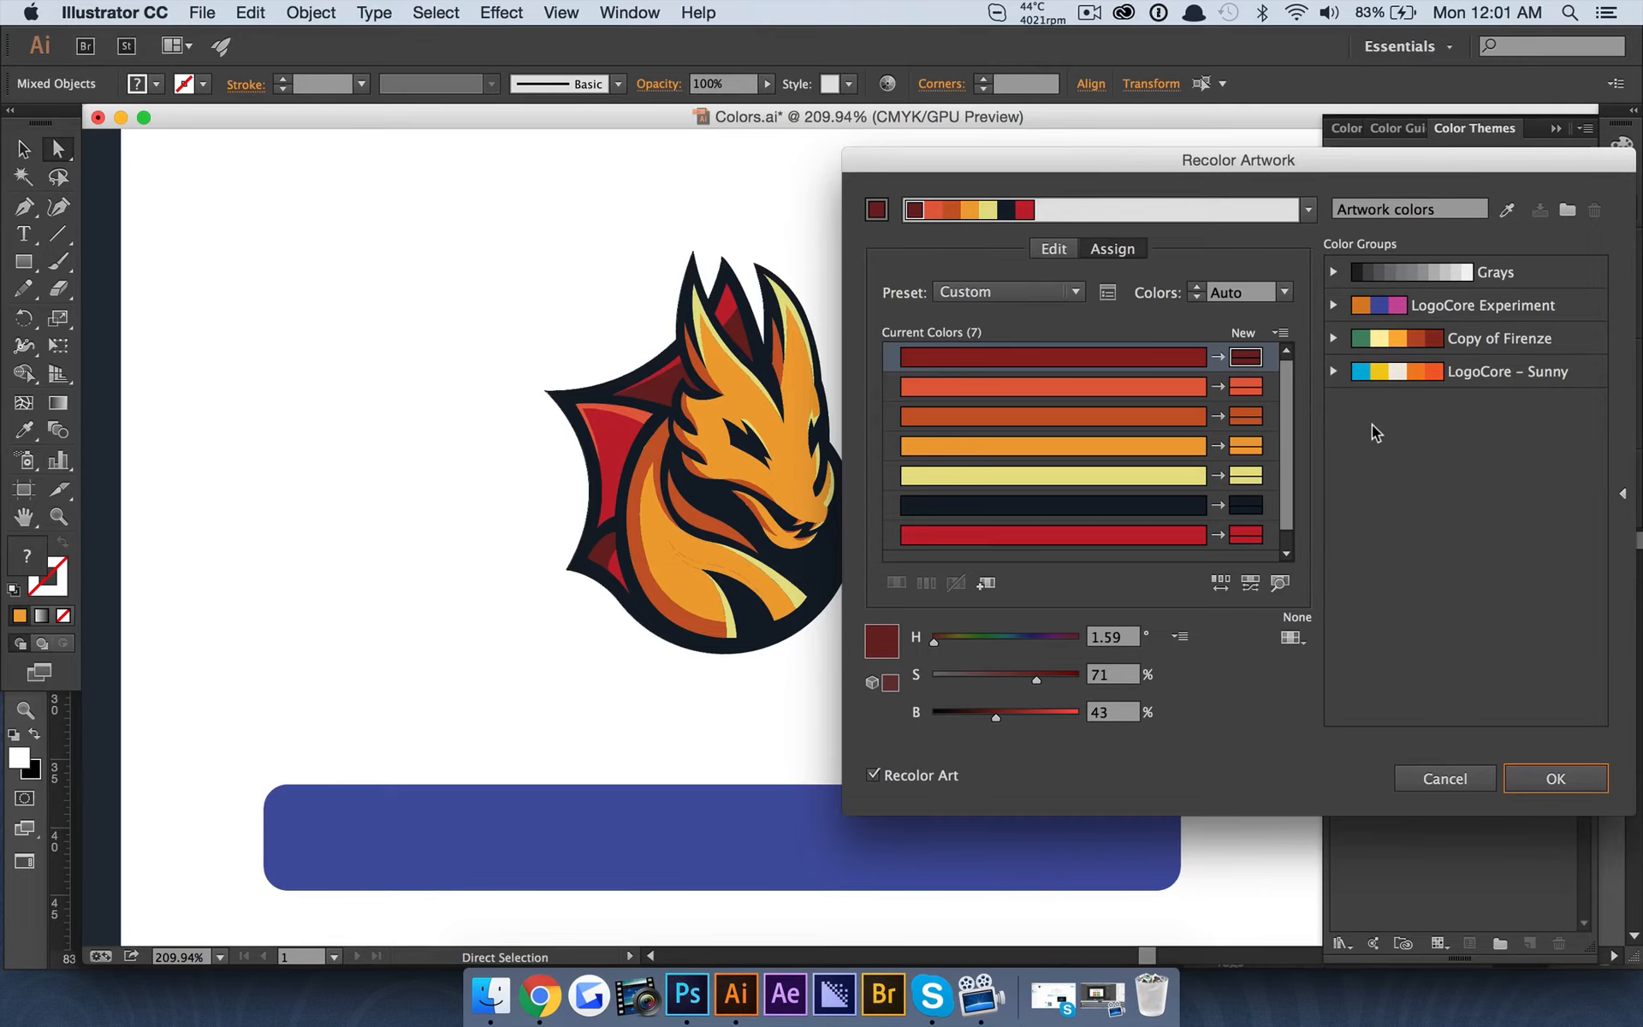
Apply the Copy of Firenze color group and rearrange its colors: cream for the reds, orange for the orange-reds, brick red for orange, green for yellow
click(1487, 345)
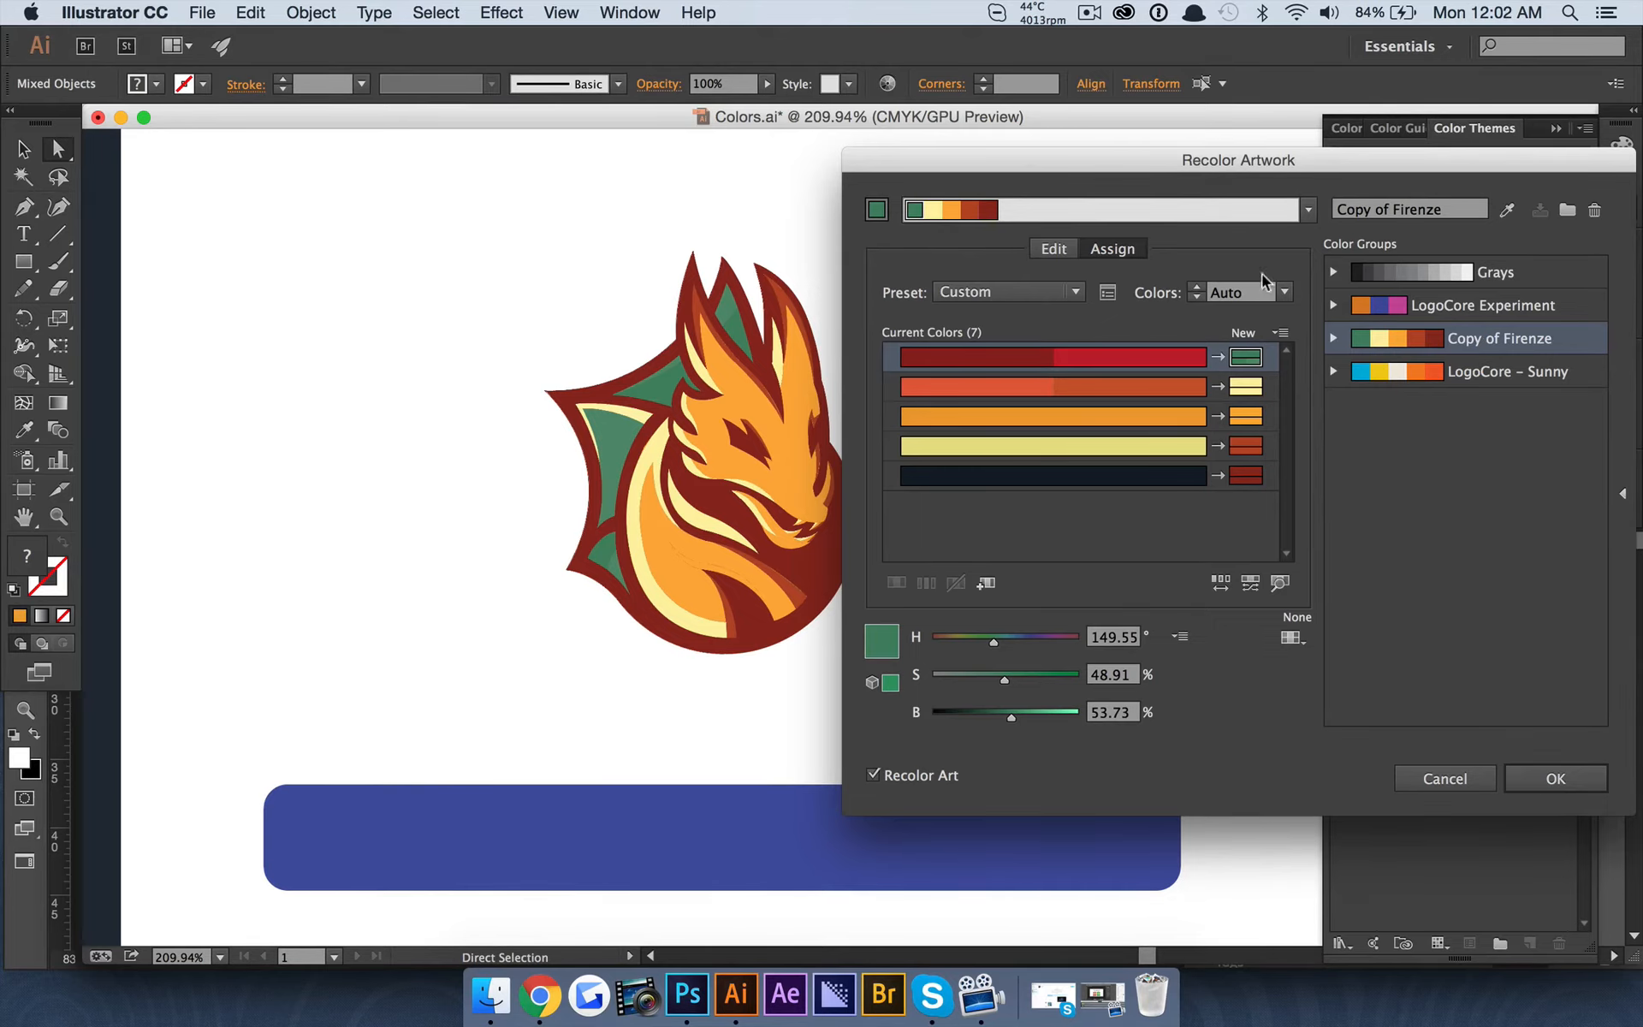
drag(1010, 158, 1041, 148)
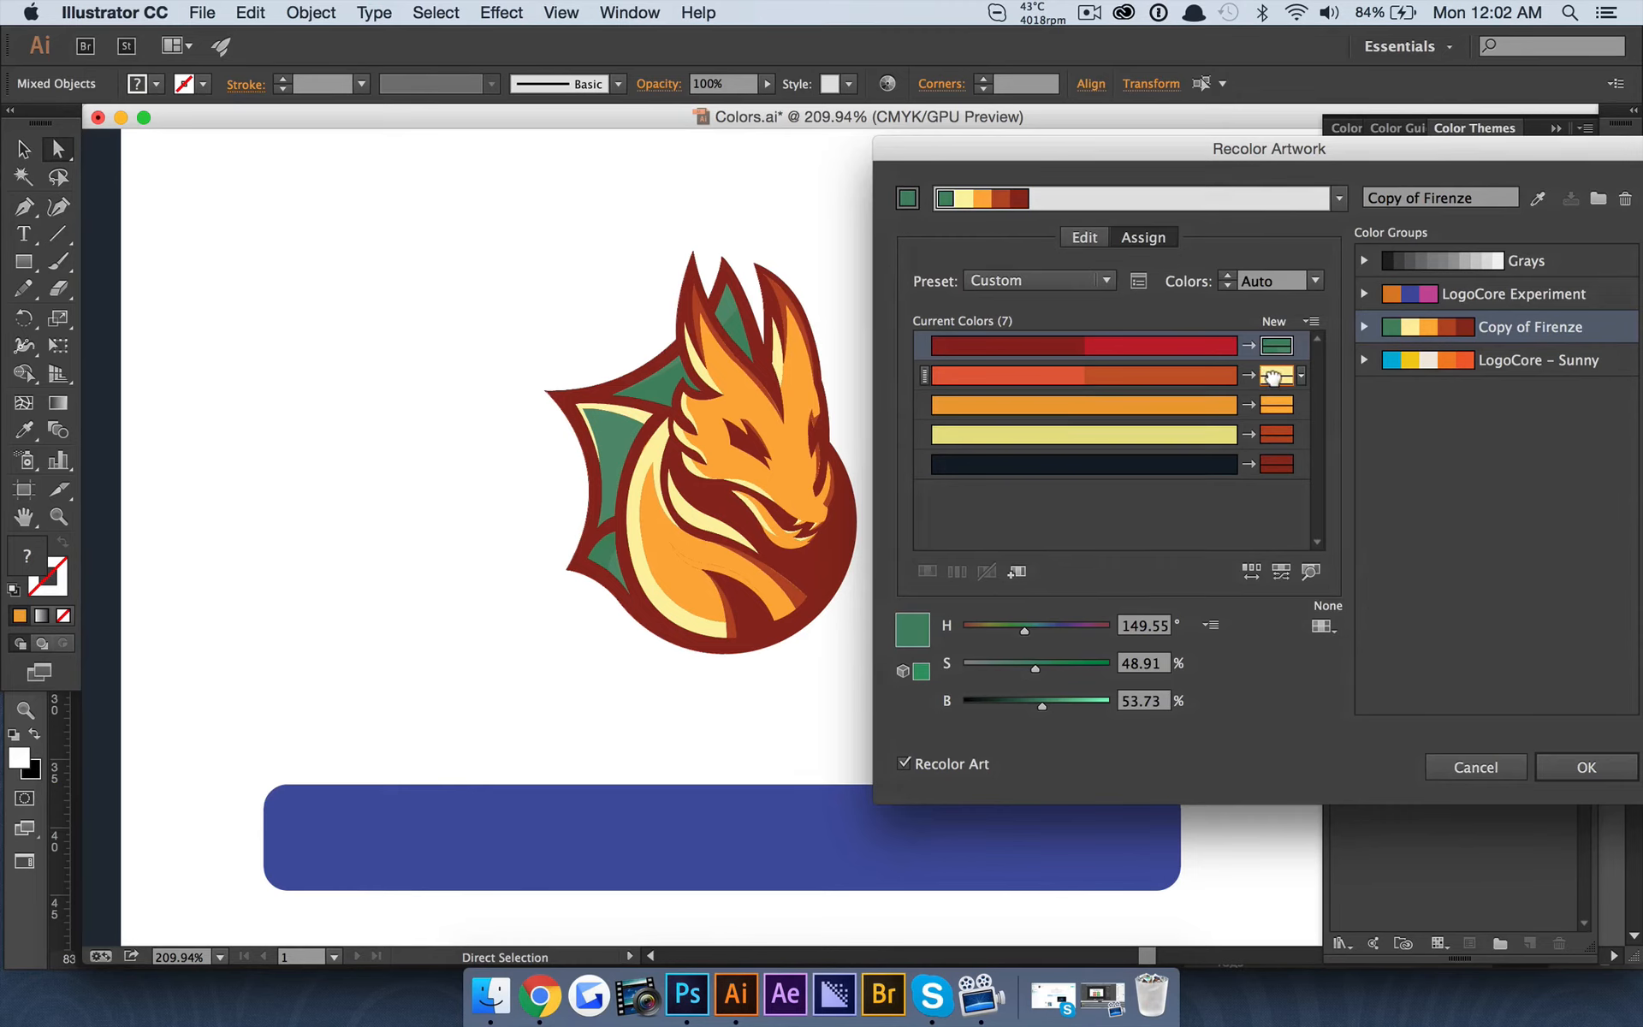
drag(1274, 375, 1278, 375)
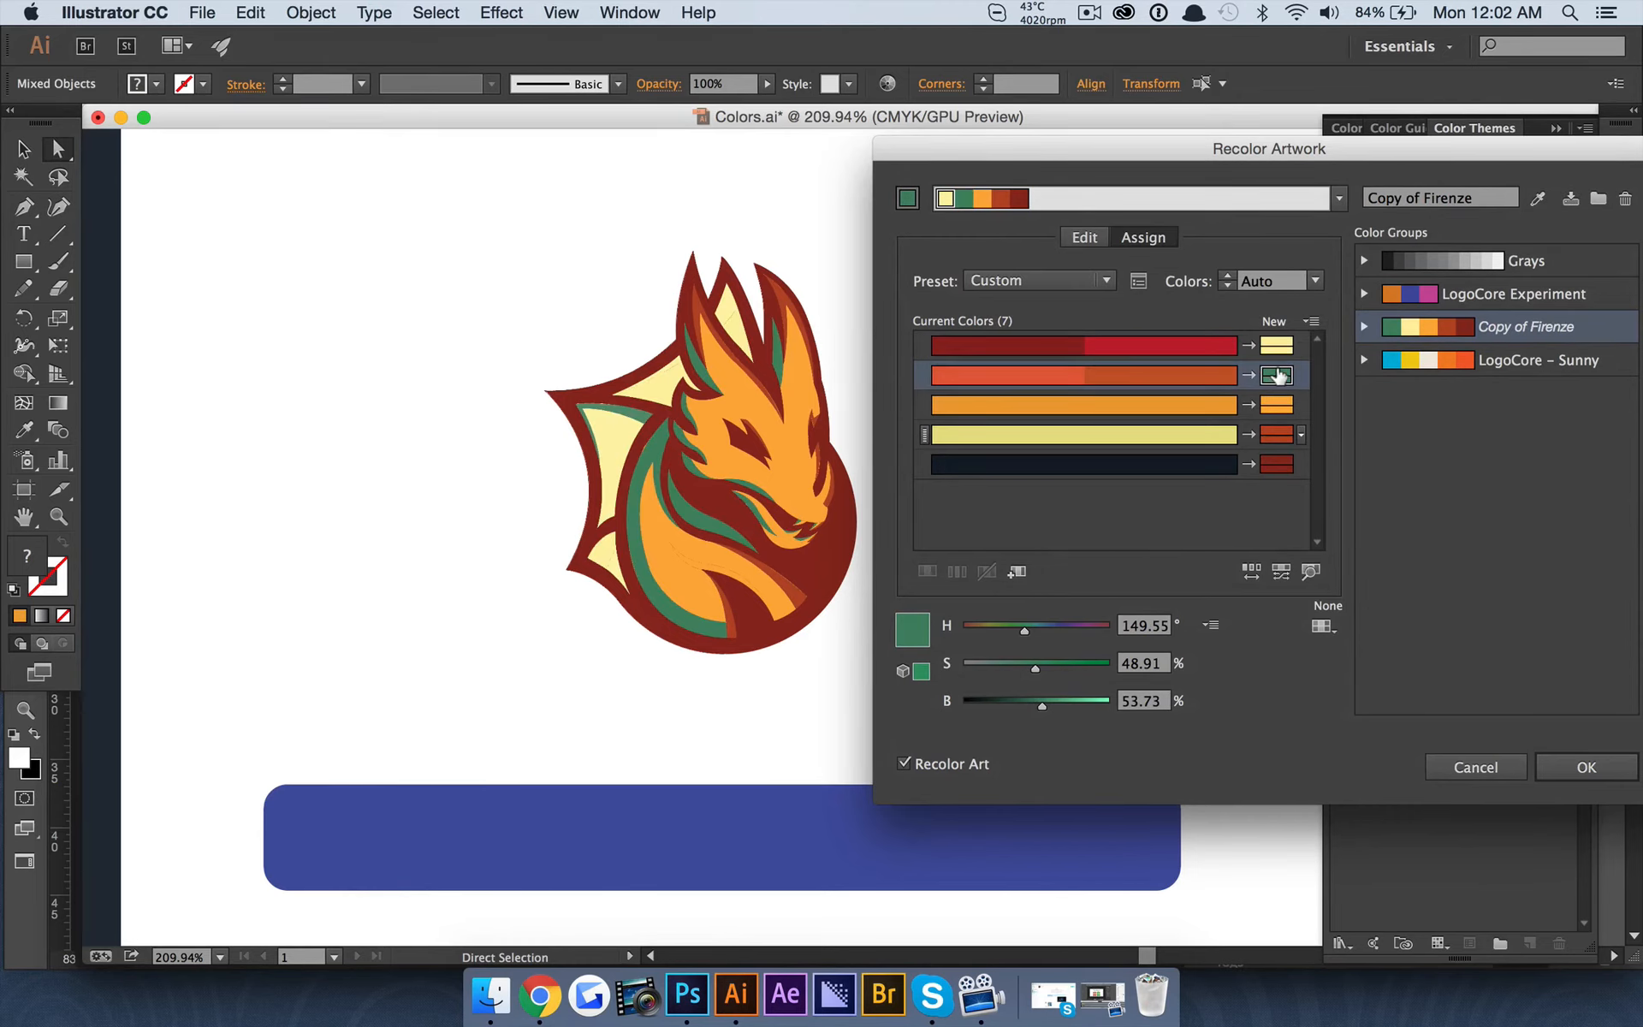
drag(1278, 374, 1277, 434)
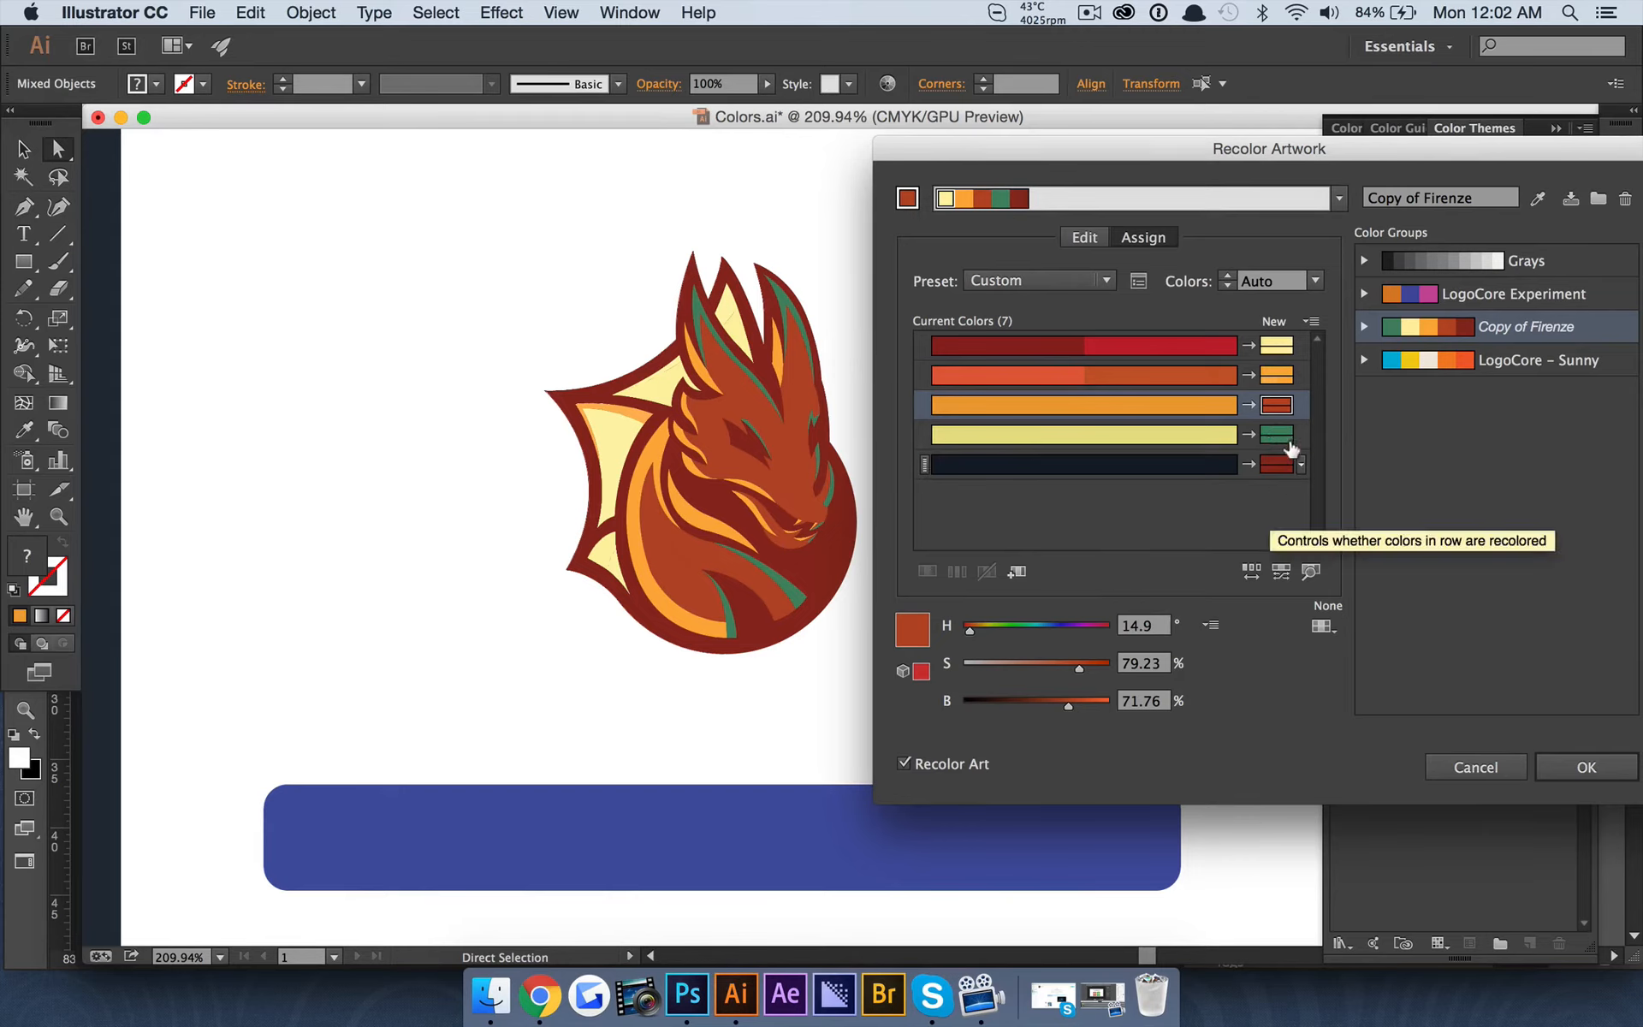
Change the green assigned to the dragon's yellow areas to a golden tan with hue 41° and brightness 86%
click(1273, 437)
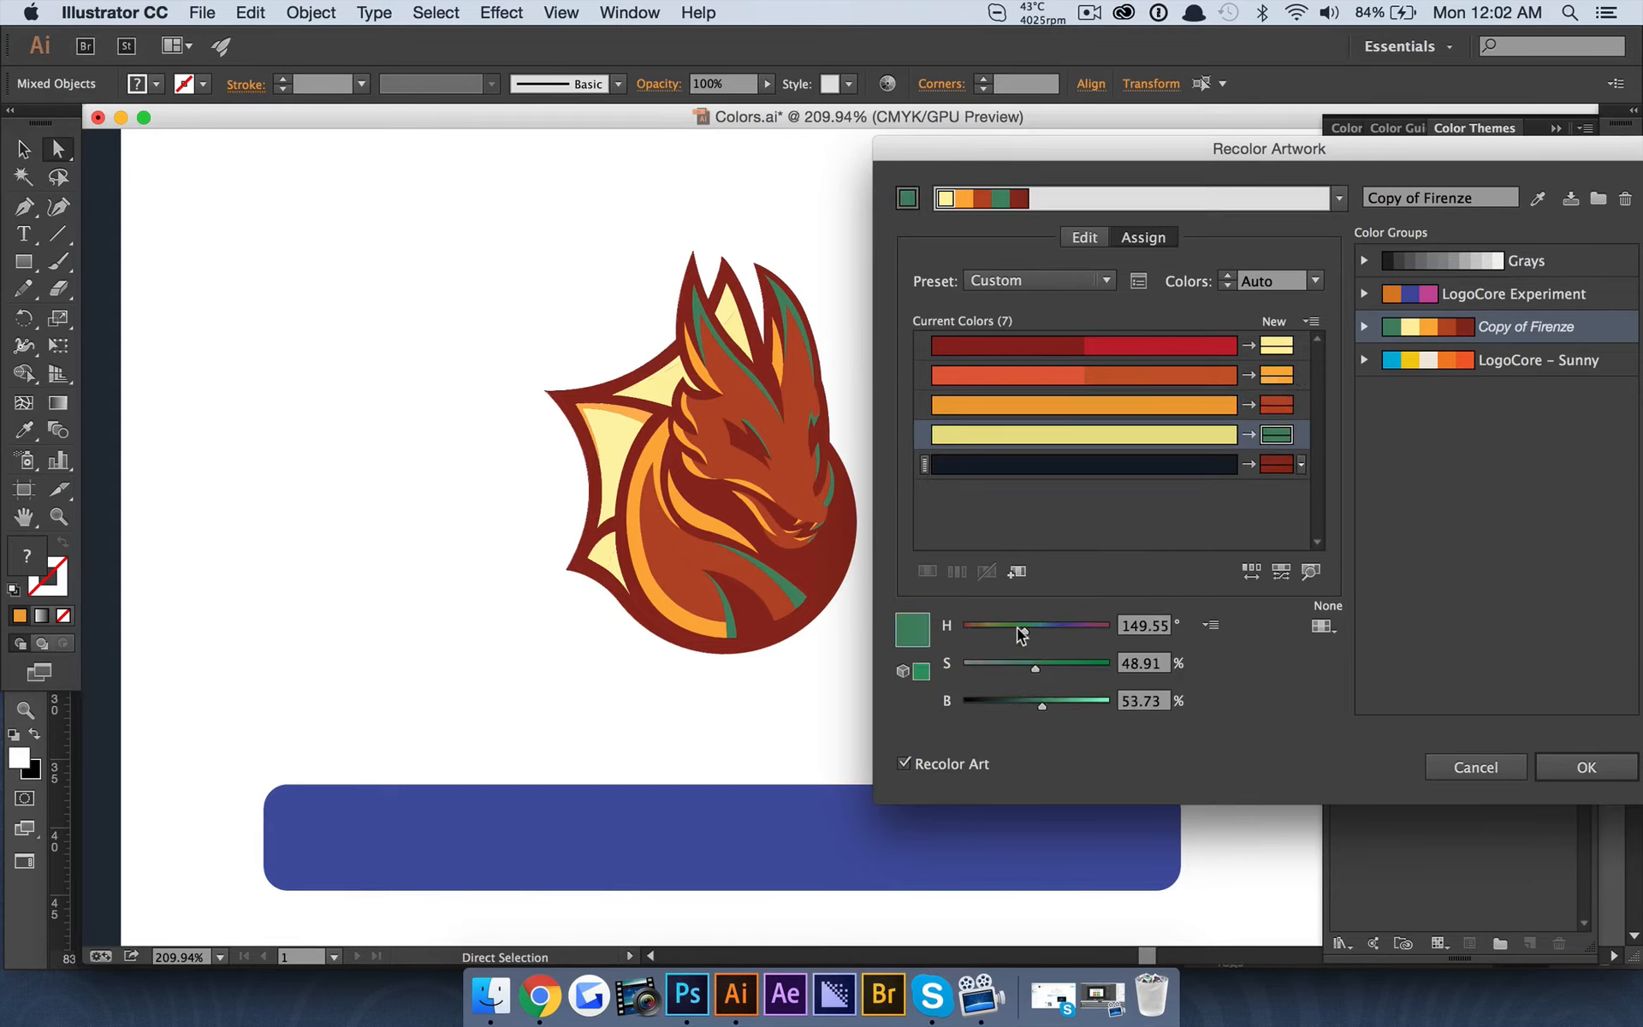
drag(1024, 631, 978, 634)
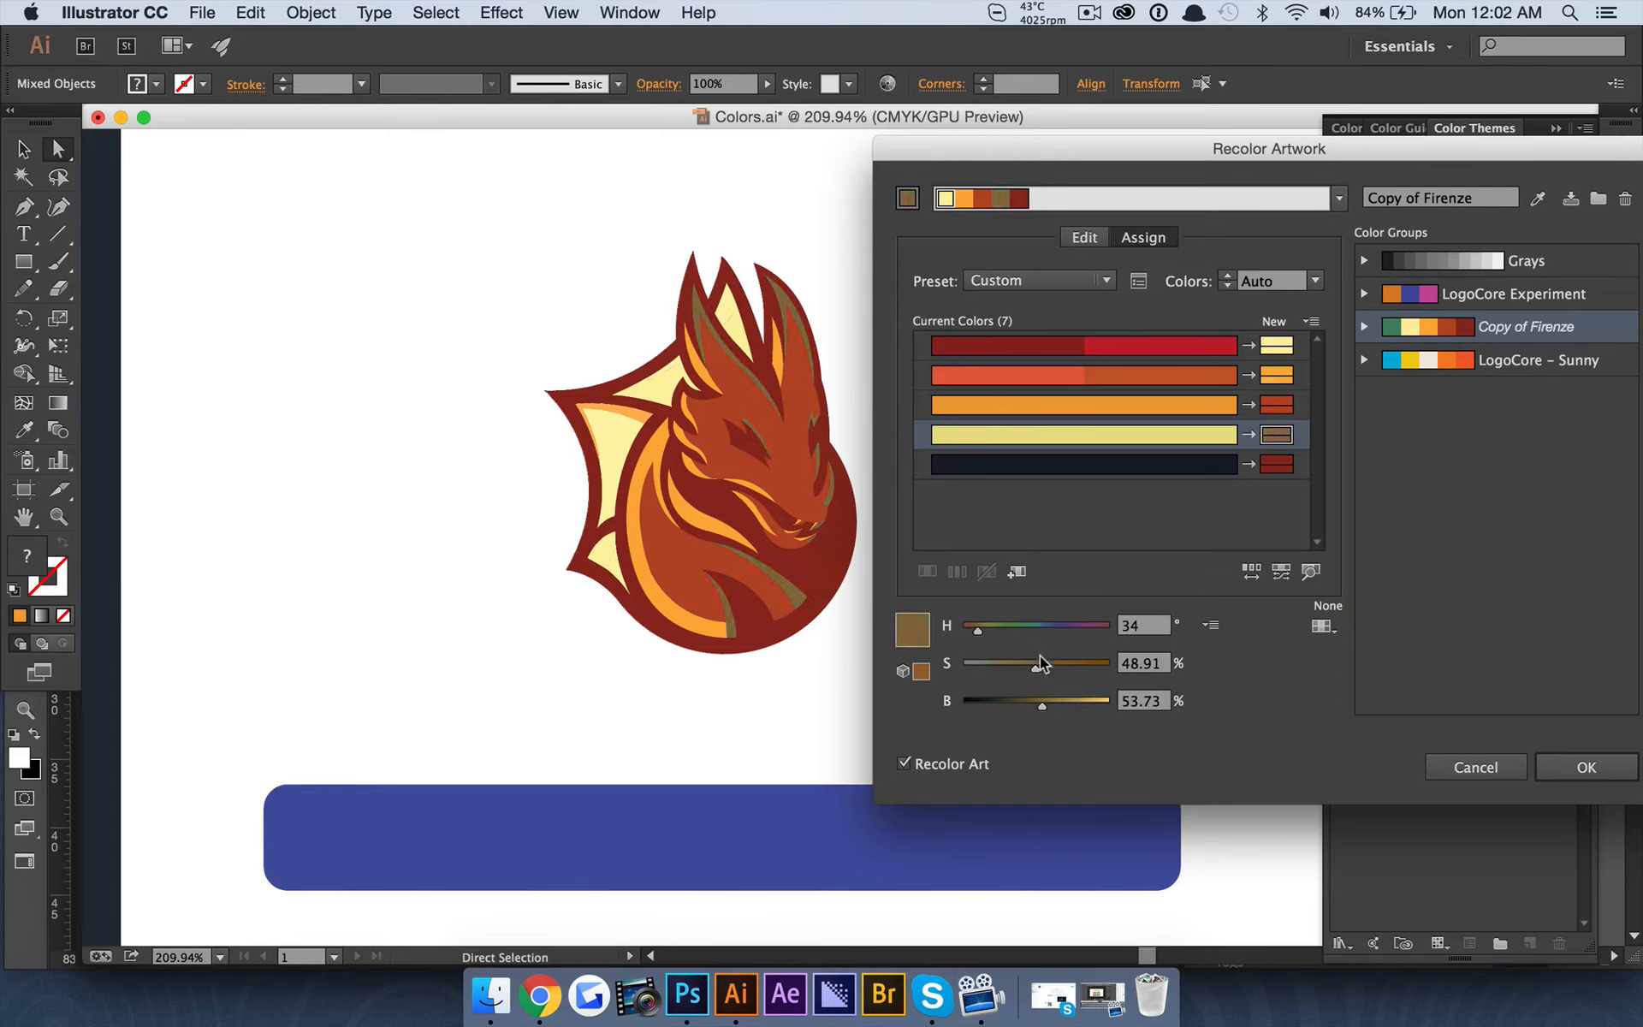
drag(1041, 704, 1087, 702)
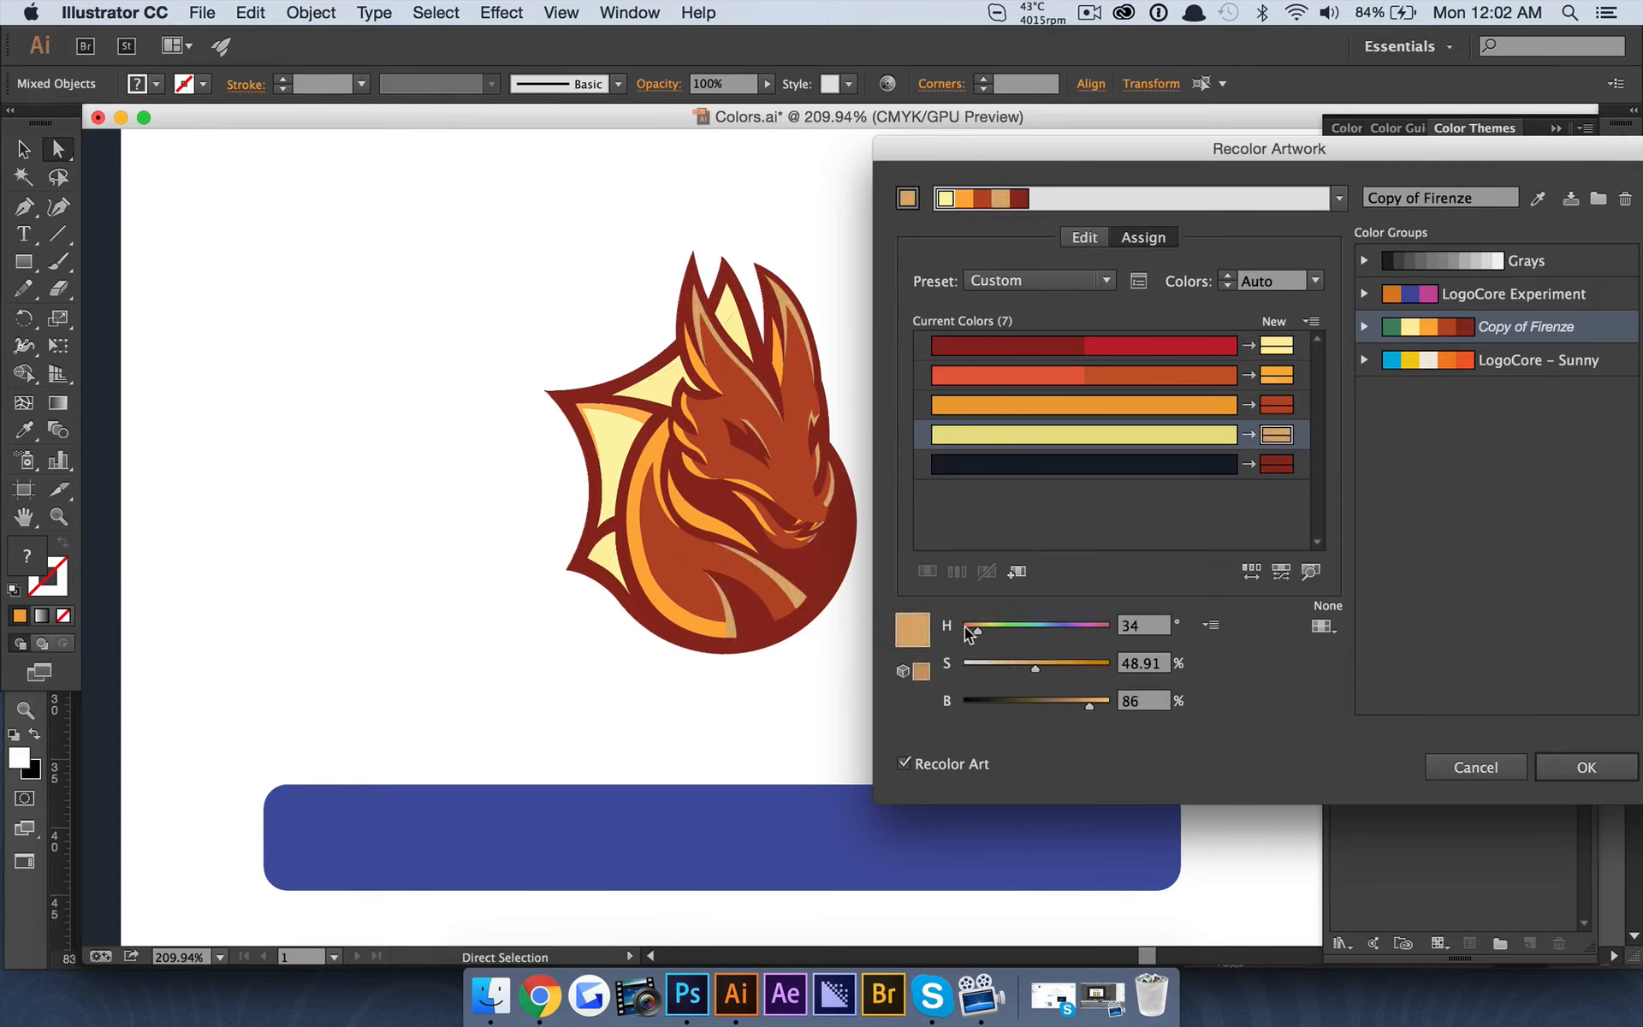
drag(964, 627, 979, 627)
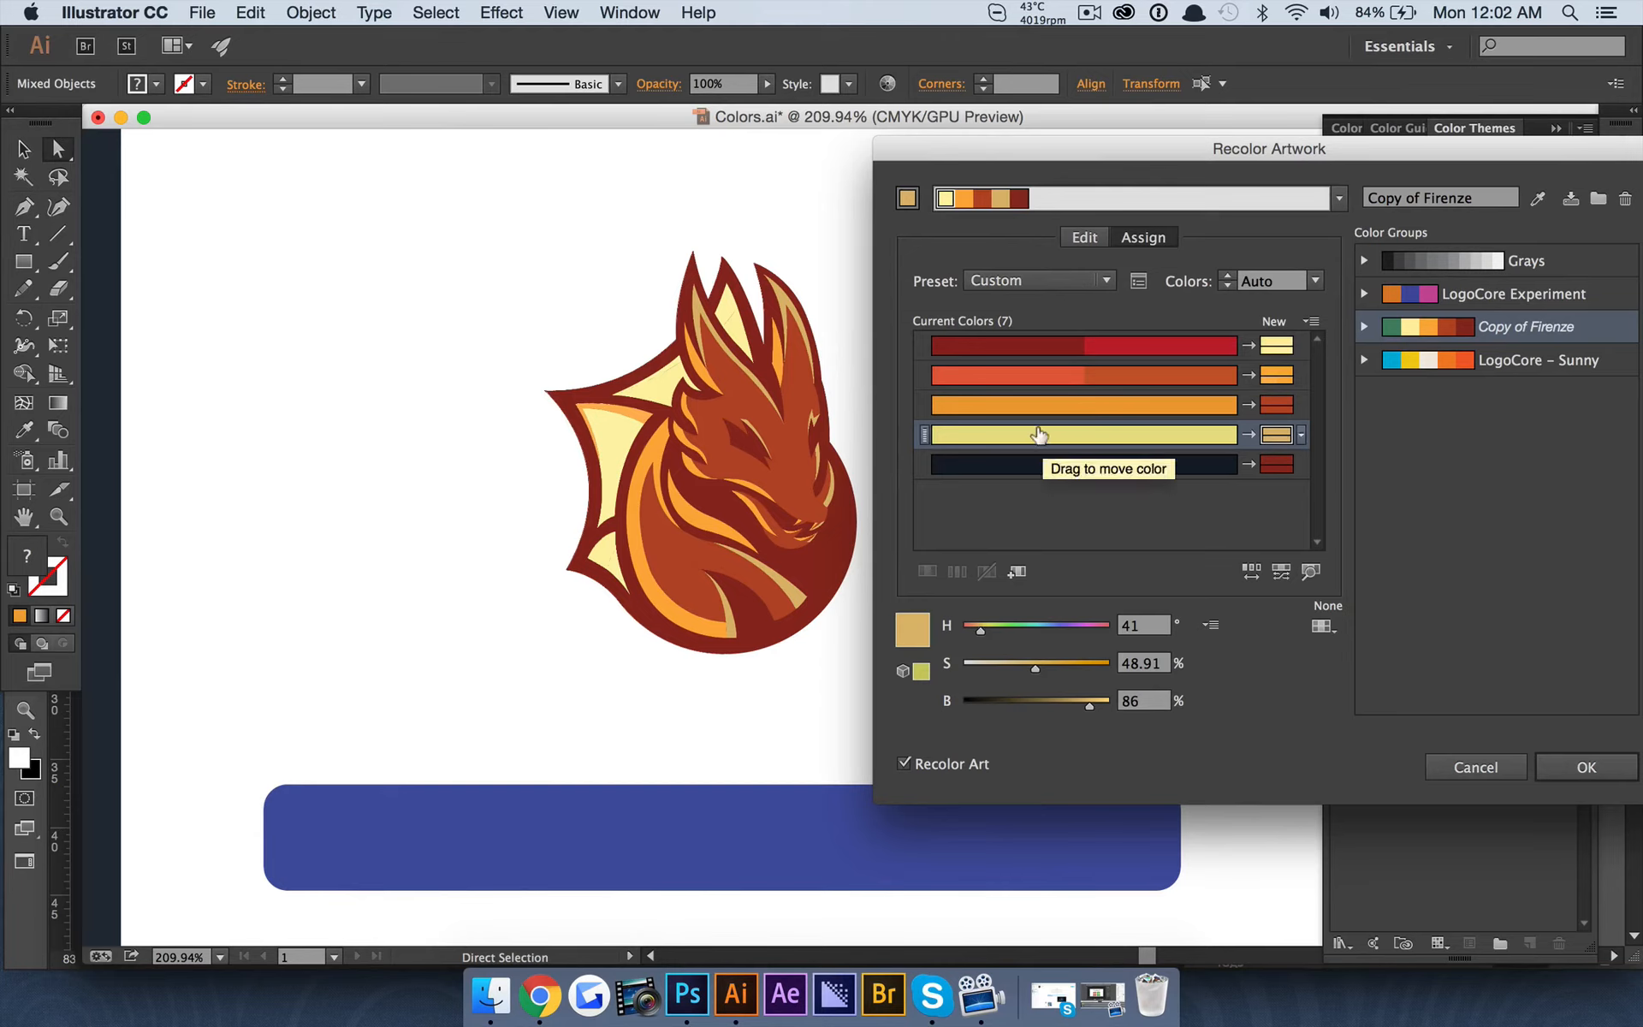
Shift the linked harmony colors on the color wheel until the brick red has hue 22.5° and saturation 84.55%, and return to the color assignments
click(1084, 239)
mouse_move(1216, 387)
mouse_down()
mouse_move(1168, 406)
mouse_move(1196, 404)
mouse_move(1183, 374)
mouse_move(1200, 349)
mouse_move(1163, 370)
mouse_move(1203, 346)
mouse_up()
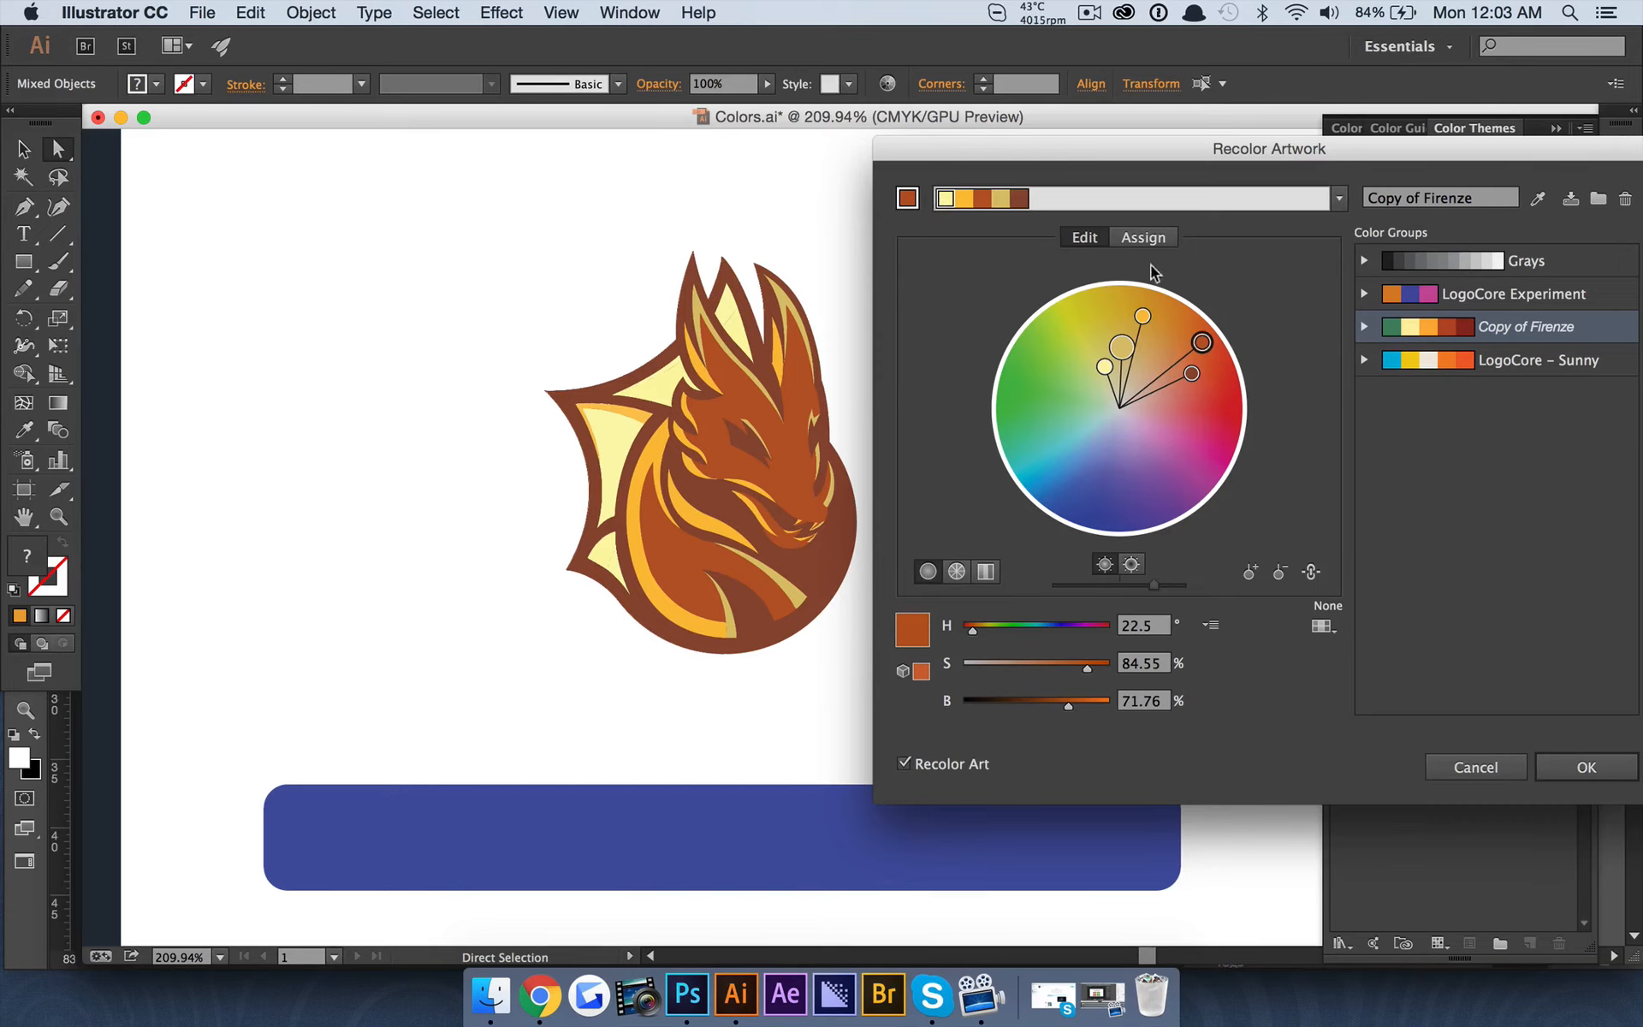
click(1147, 239)
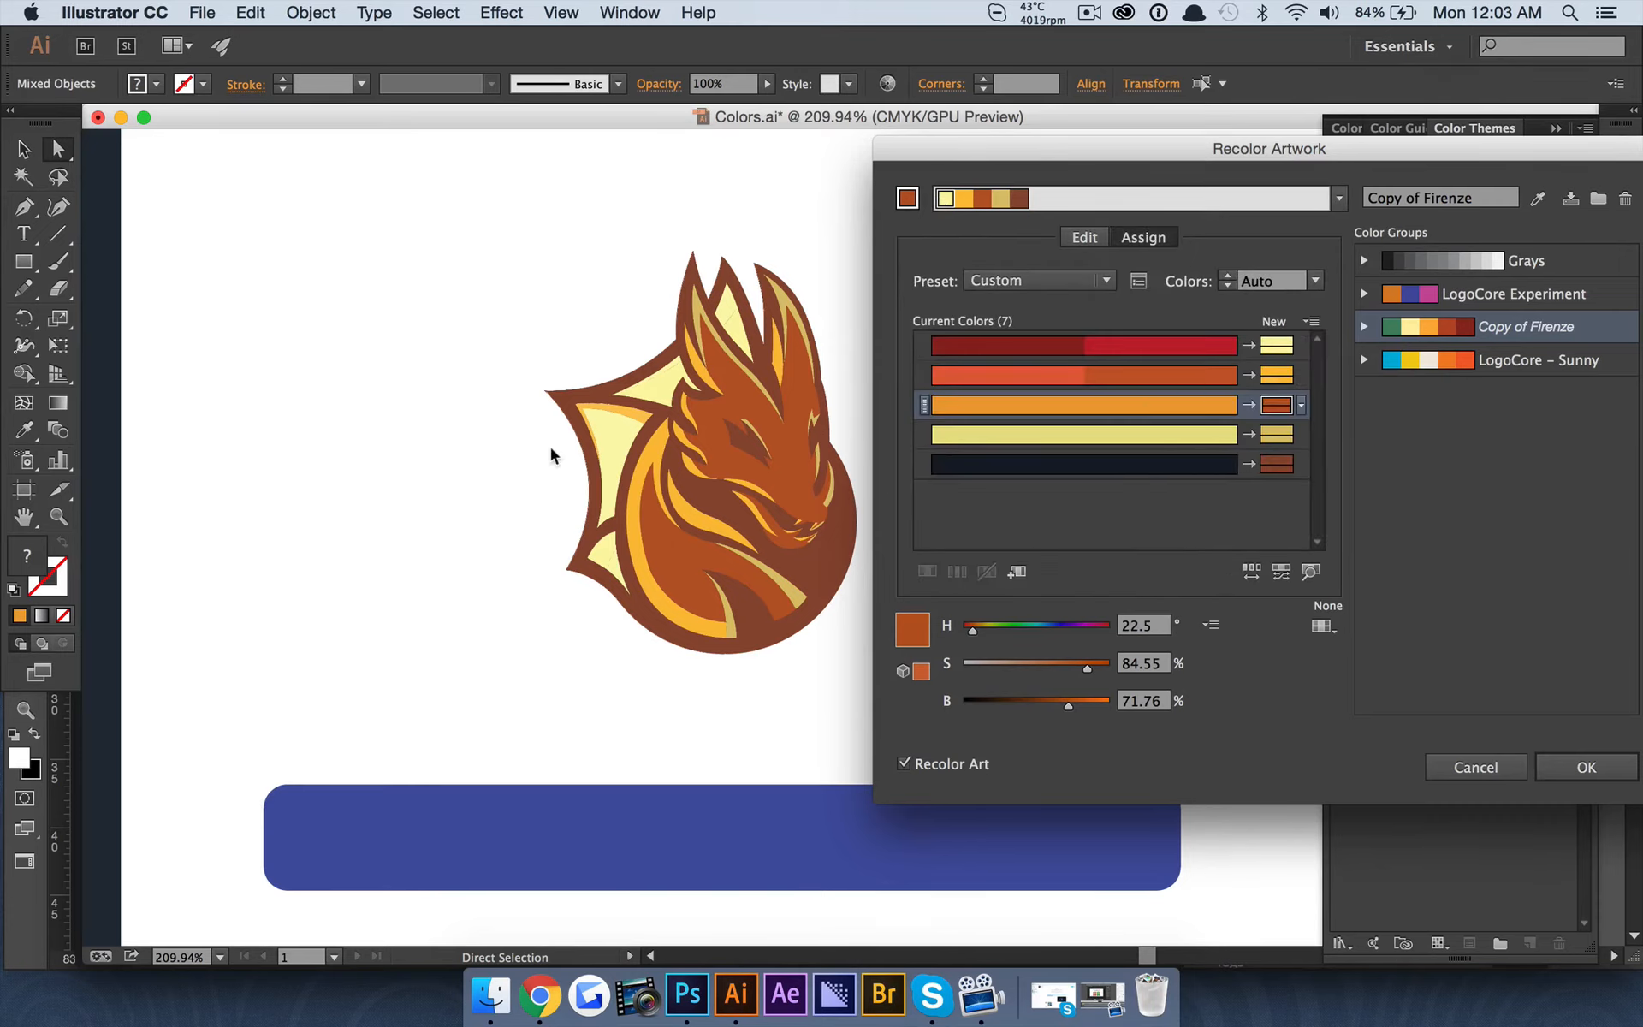
Apply the recoloring, save the changes to the Copy of Firenze swatch group, and deselect the dragon
click(1583, 770)
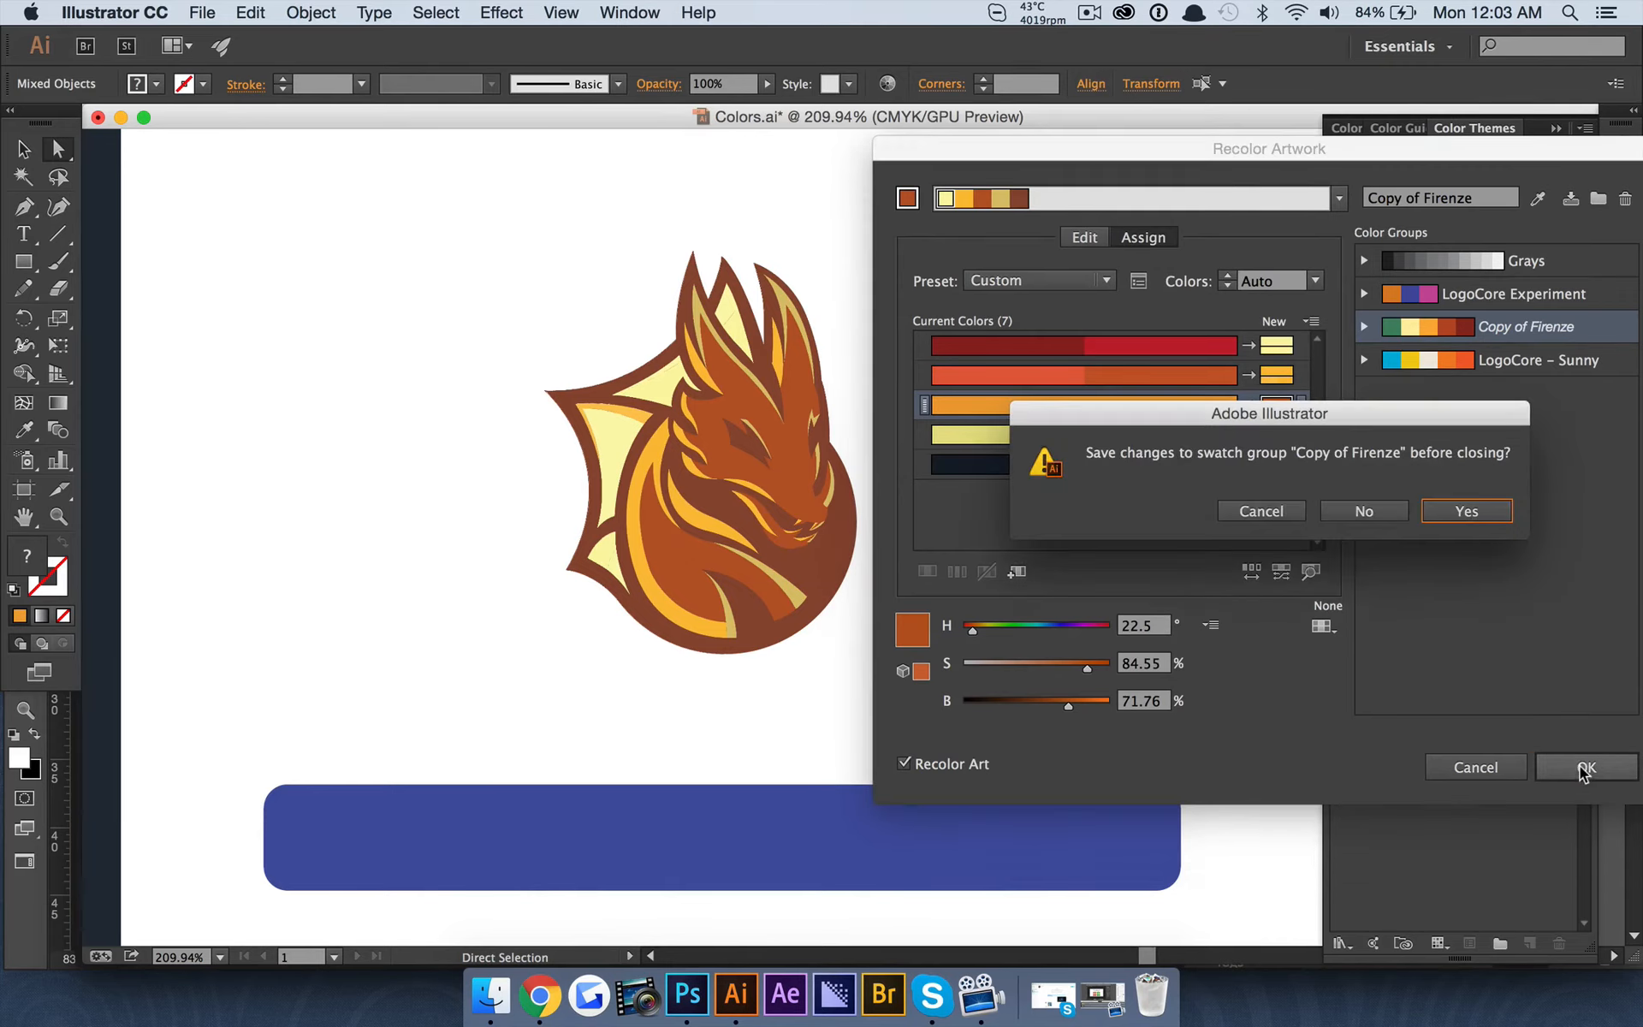
click(1438, 511)
click(1108, 526)
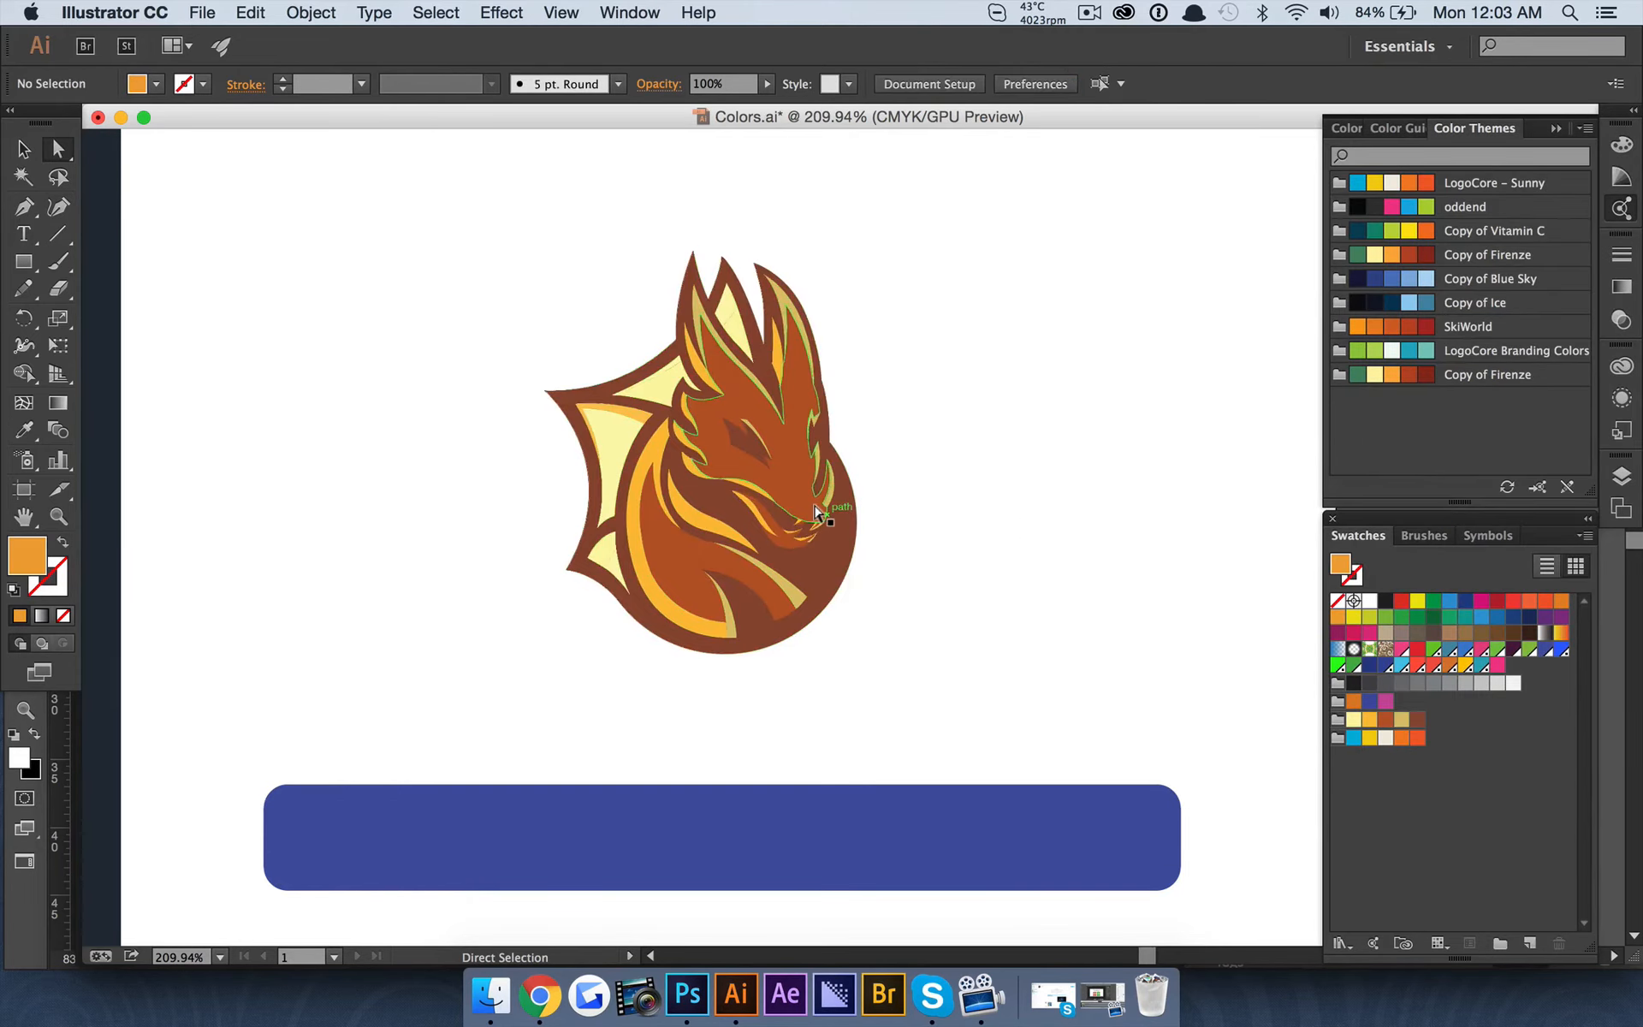
Duplicate the recolored dragon logo and place the copy beside the original, level with it
scroll(817, 512, down, 5)
scroll(818, 511, up, 5)
scroll(928, 470, down, 4)
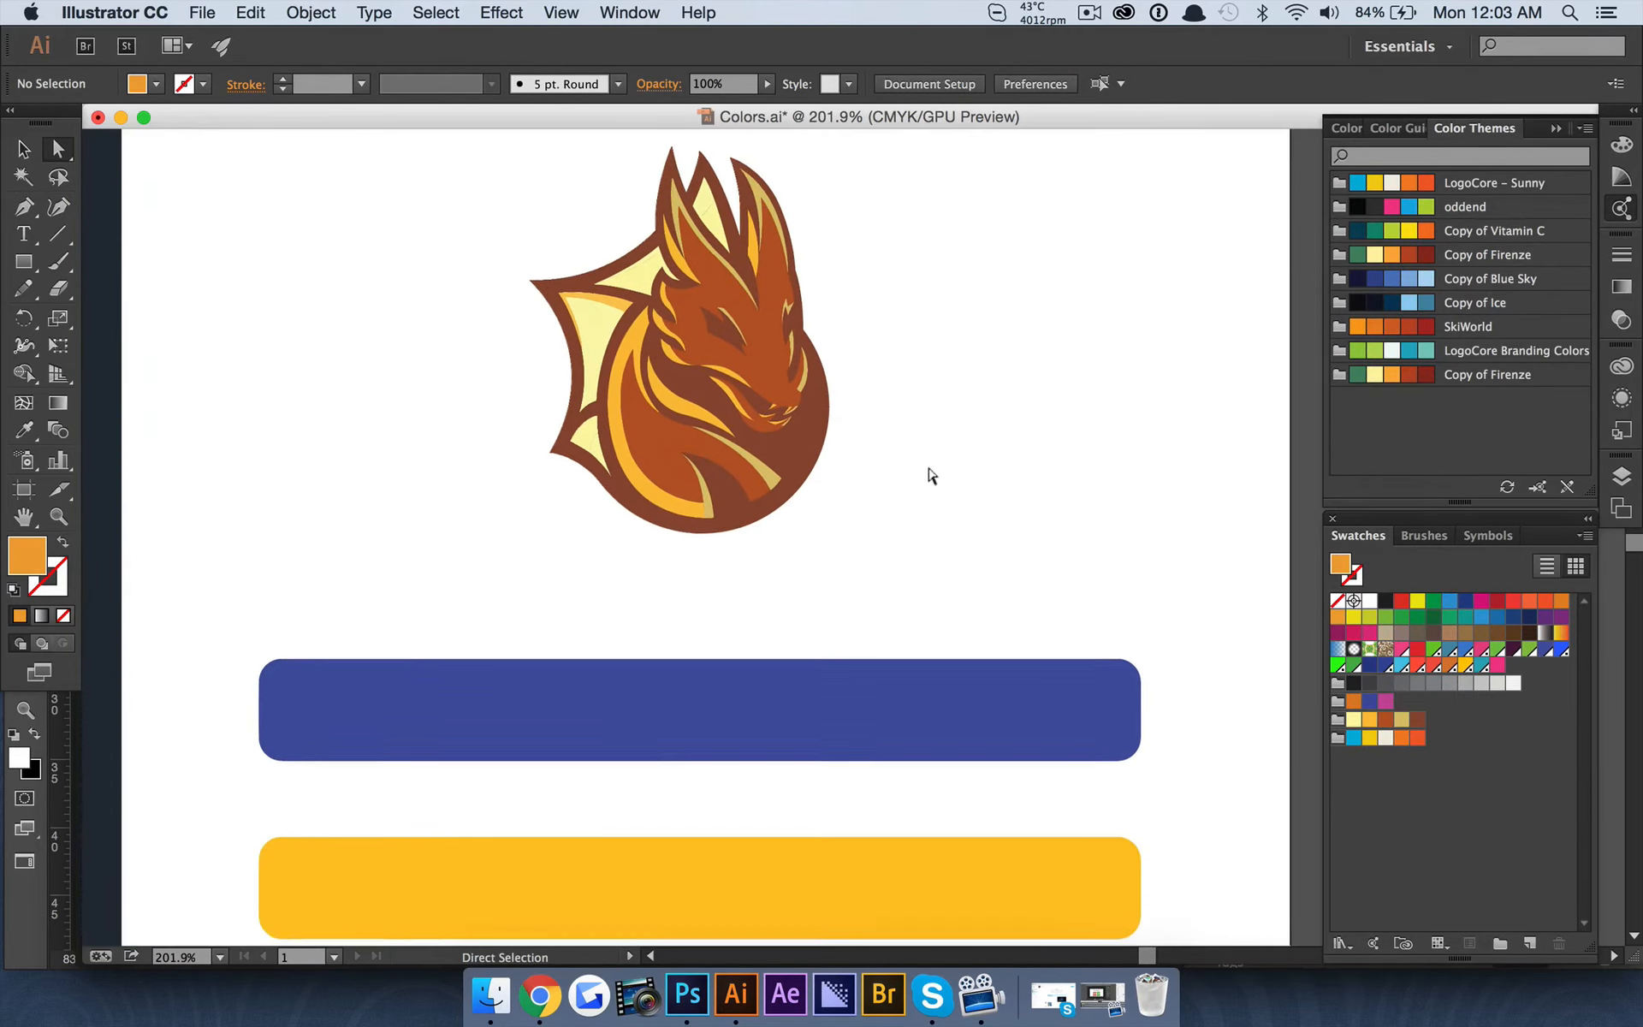
scroll(970, 567, down, 3)
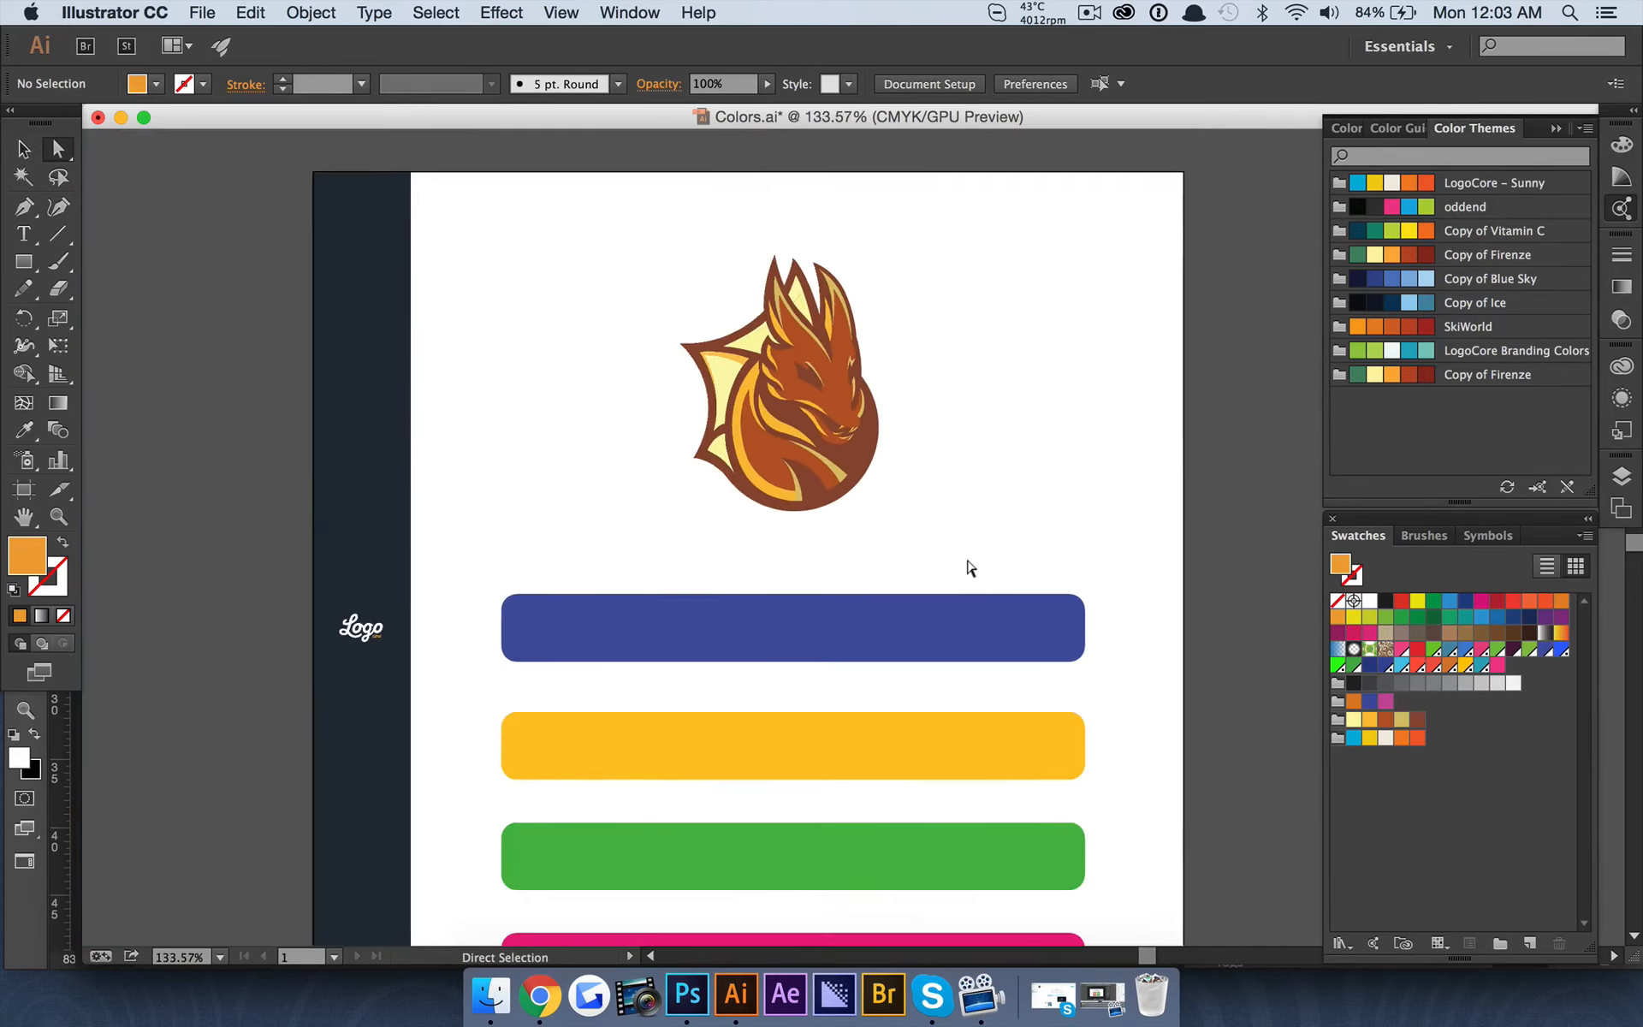
scroll(829, 373, up, 3)
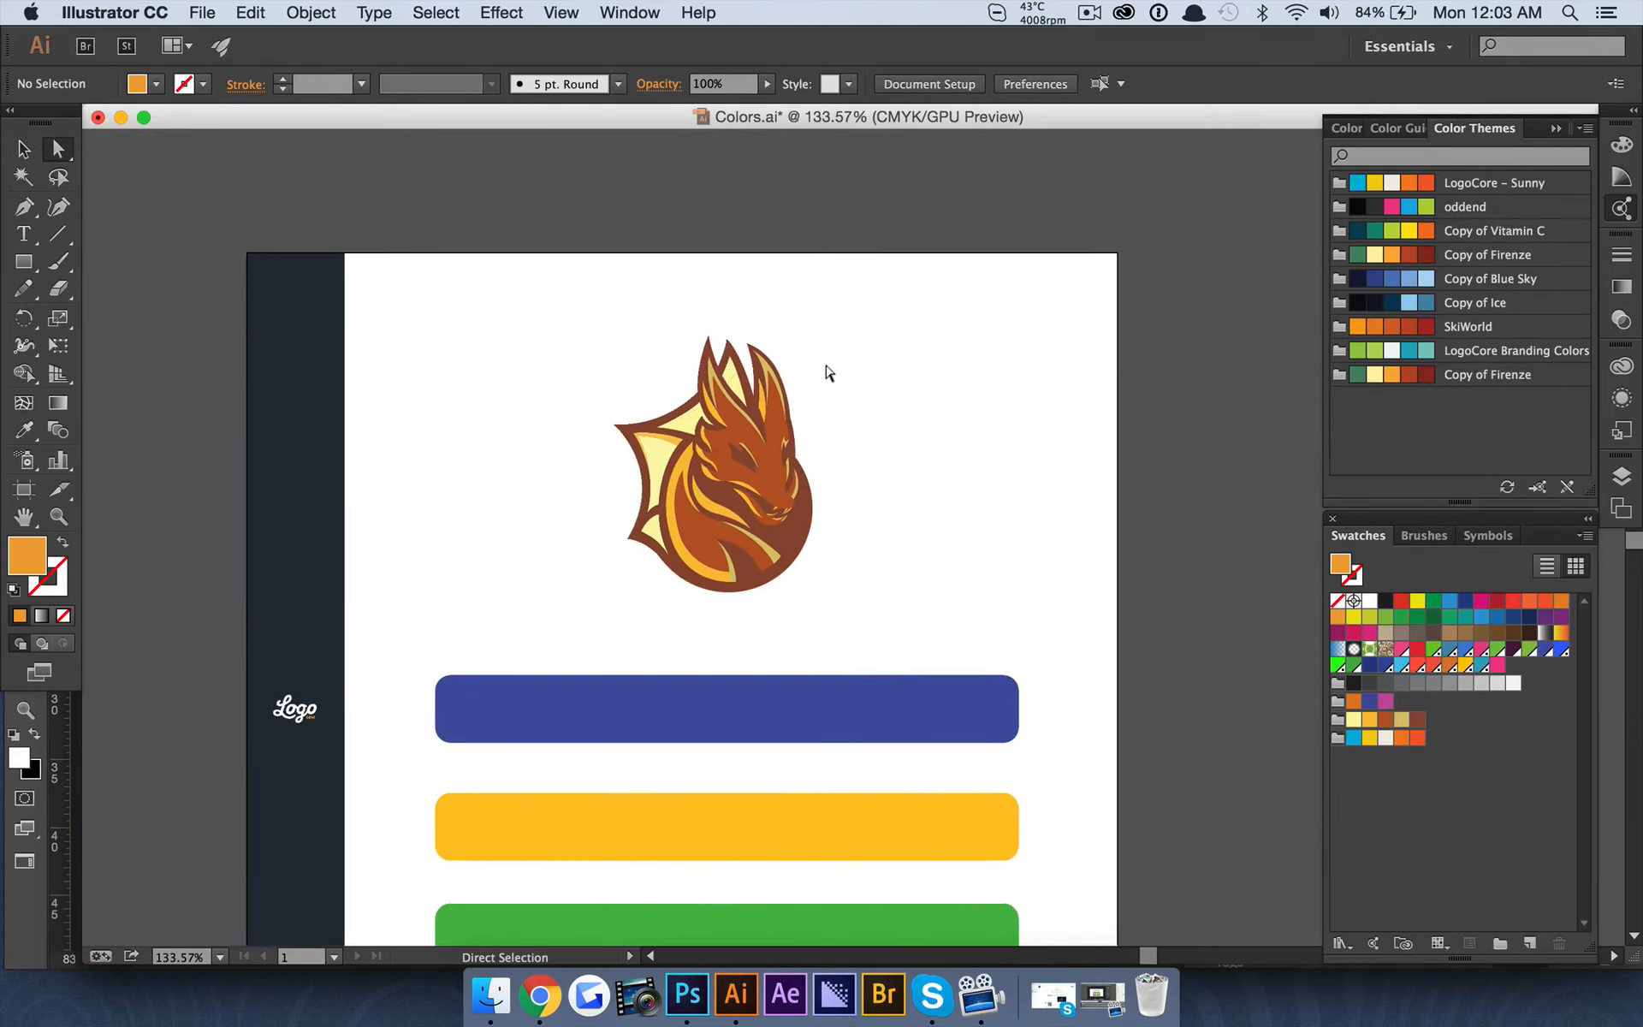
drag(533, 306, 950, 614)
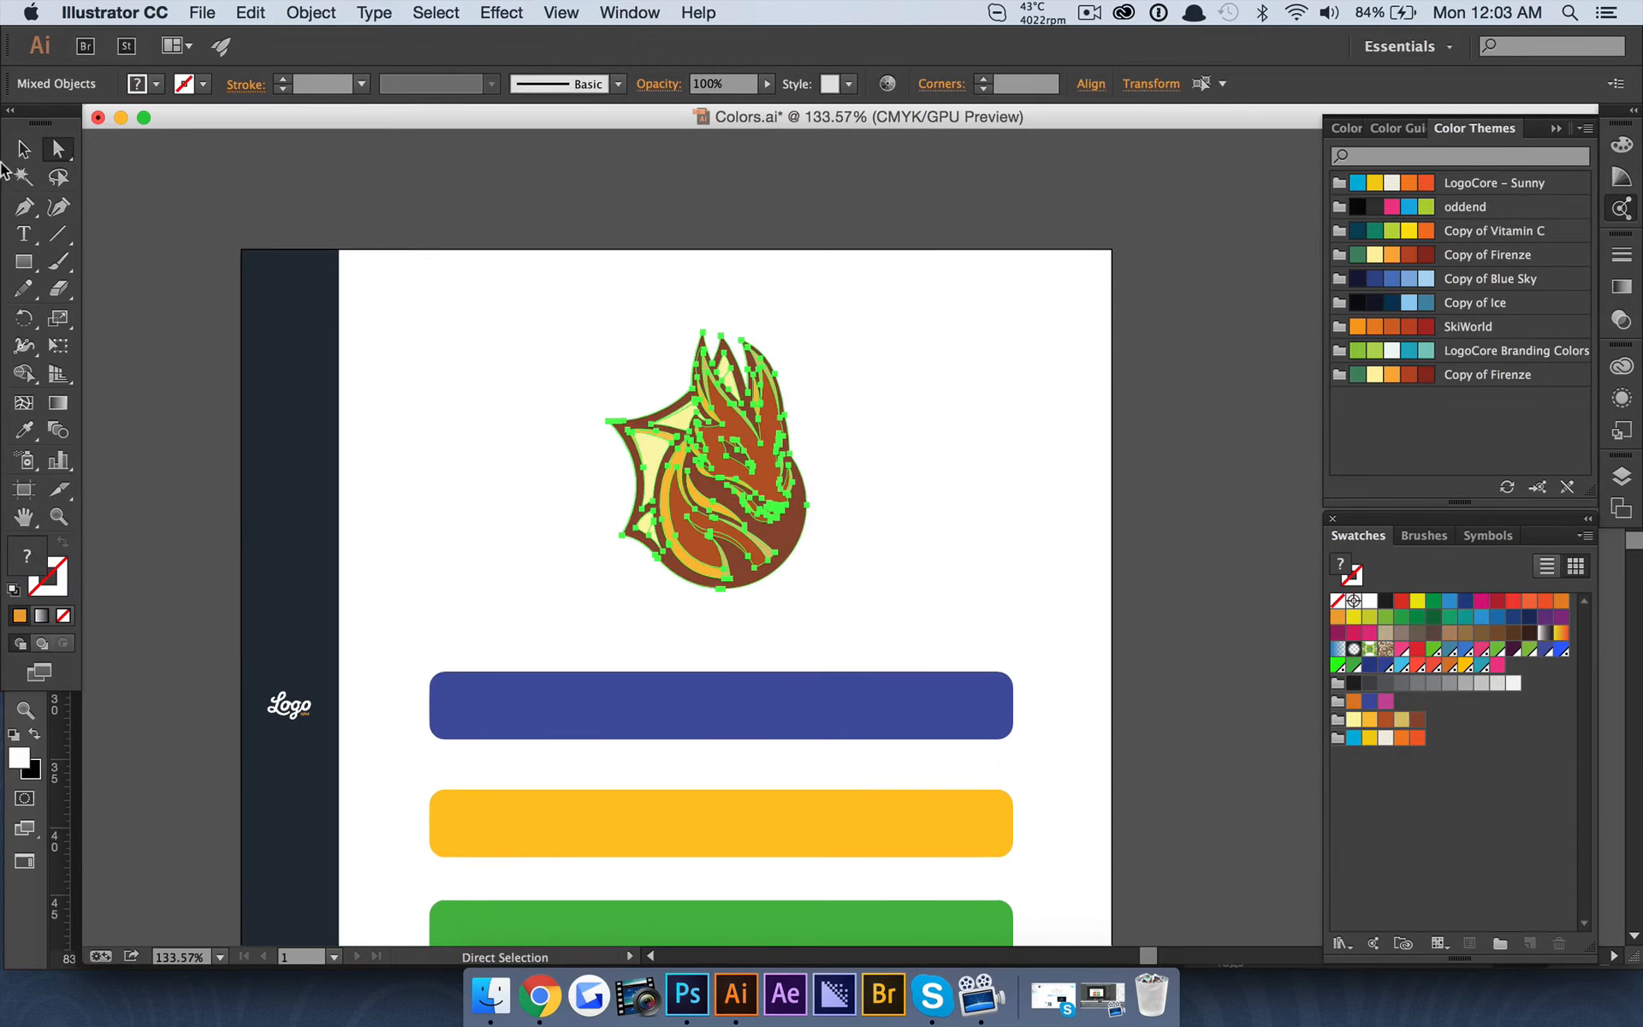
click(23, 148)
key(super+c)
key(super+v)
drag(871, 534, 954, 488)
drag(959, 485, 982, 478)
Move both dragon logos together toward the left so they sit centered above the blue bar, and deselect them
drag(588, 307, 1110, 642)
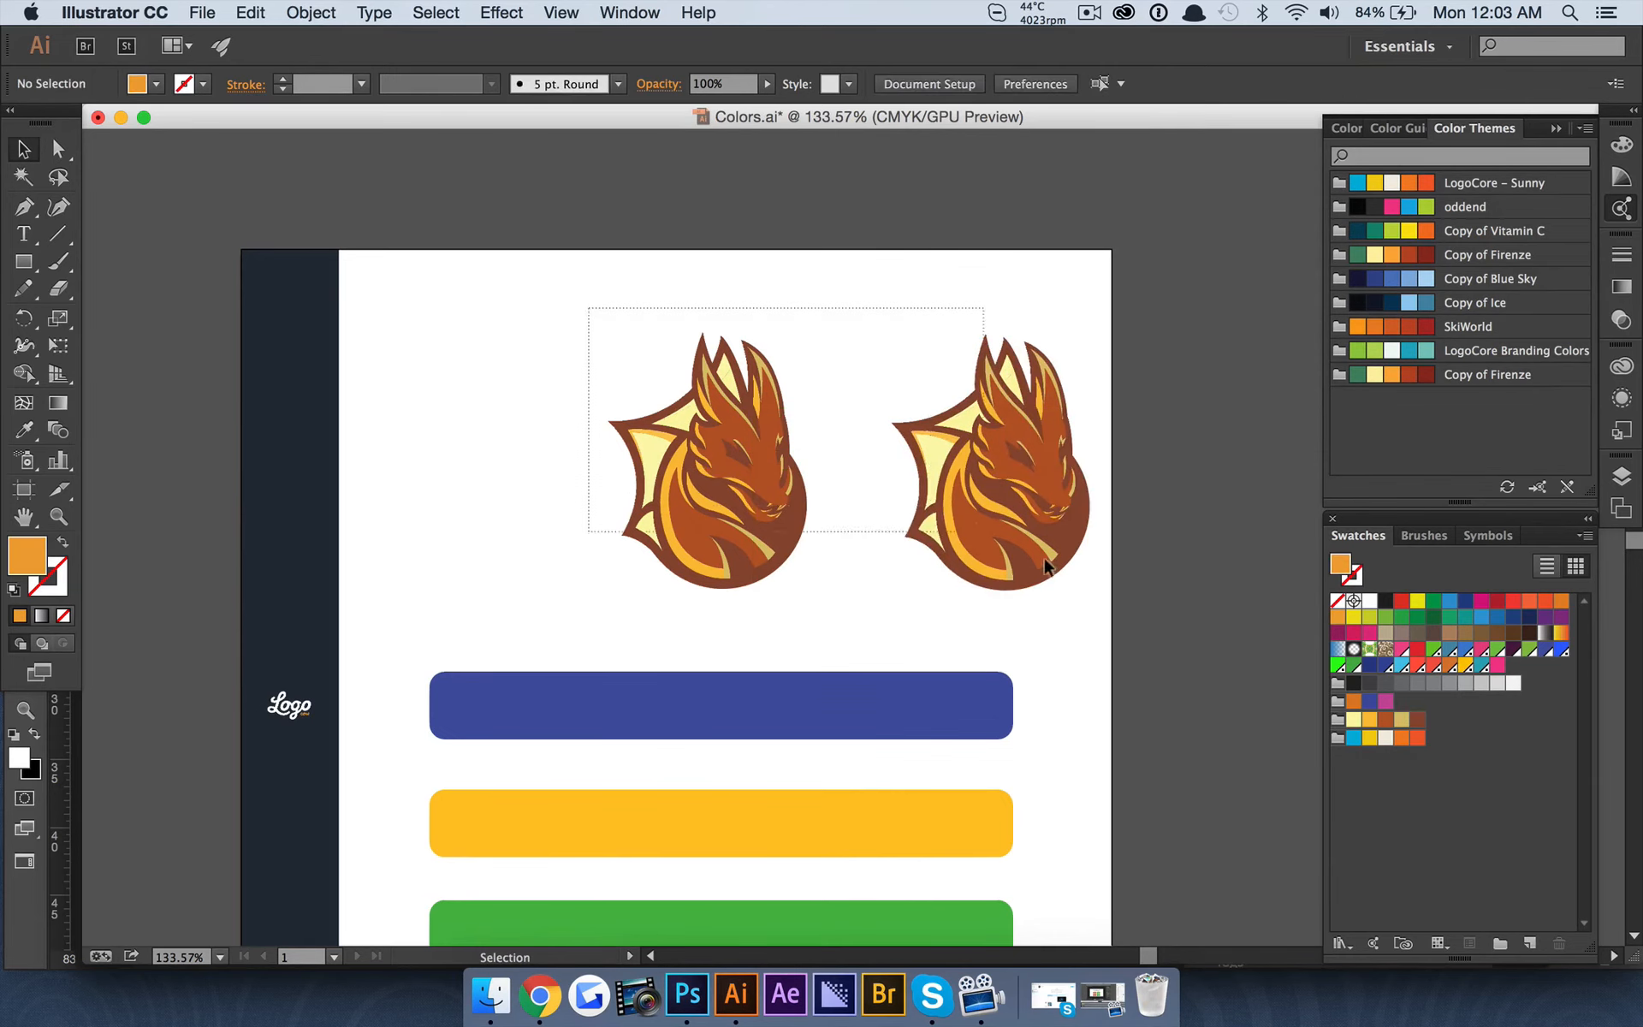
drag(1018, 525, 907, 524)
click(736, 261)
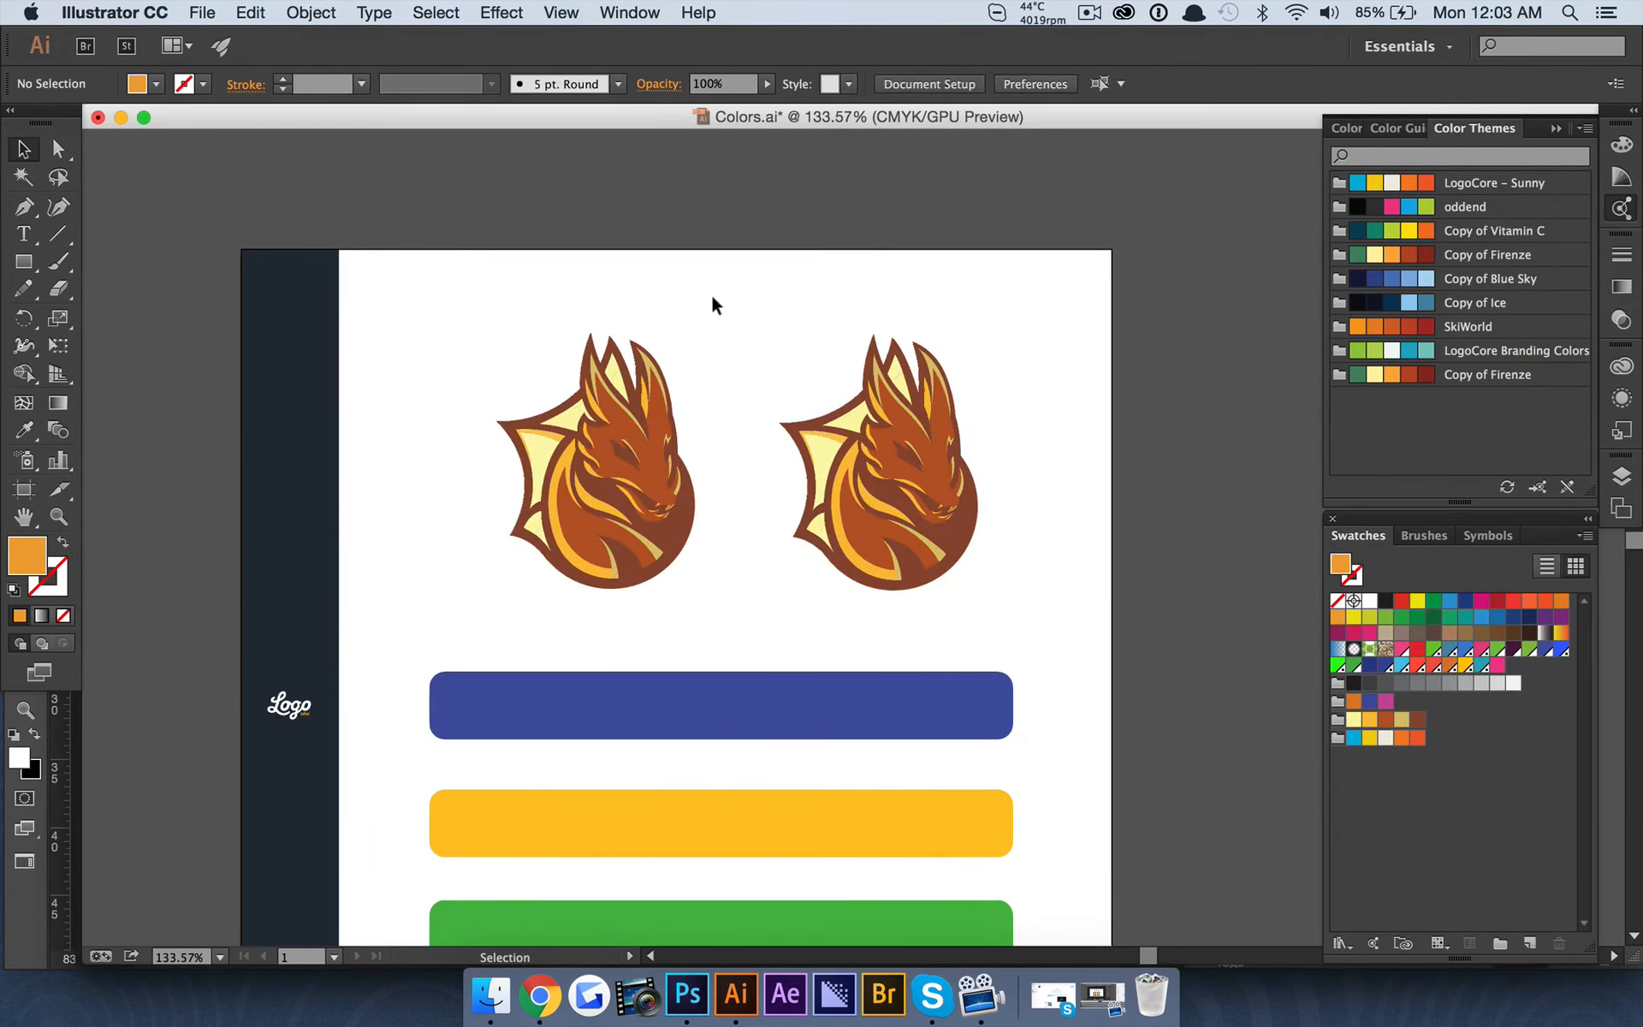
Nudge the copied dragon vertically to line it up with the original, and deselect it
drag(722, 304, 1079, 618)
key(Down)
key(Down)
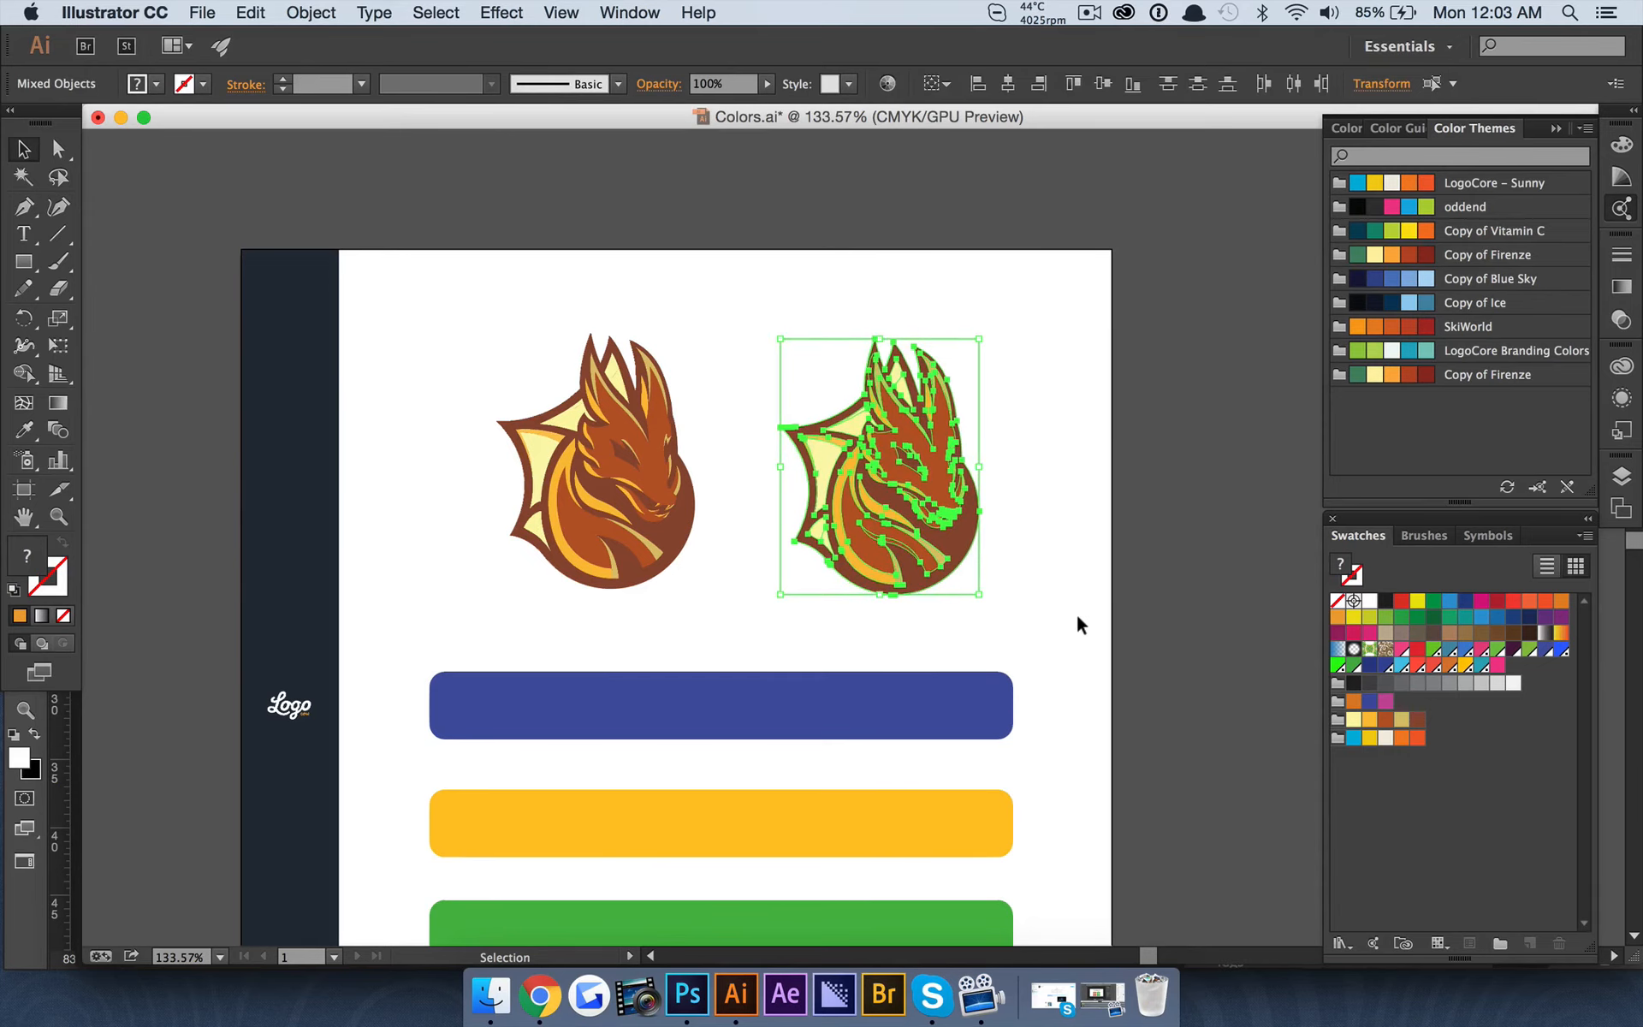
key(Up)
key(Up)
key(Up)
click(1078, 617)
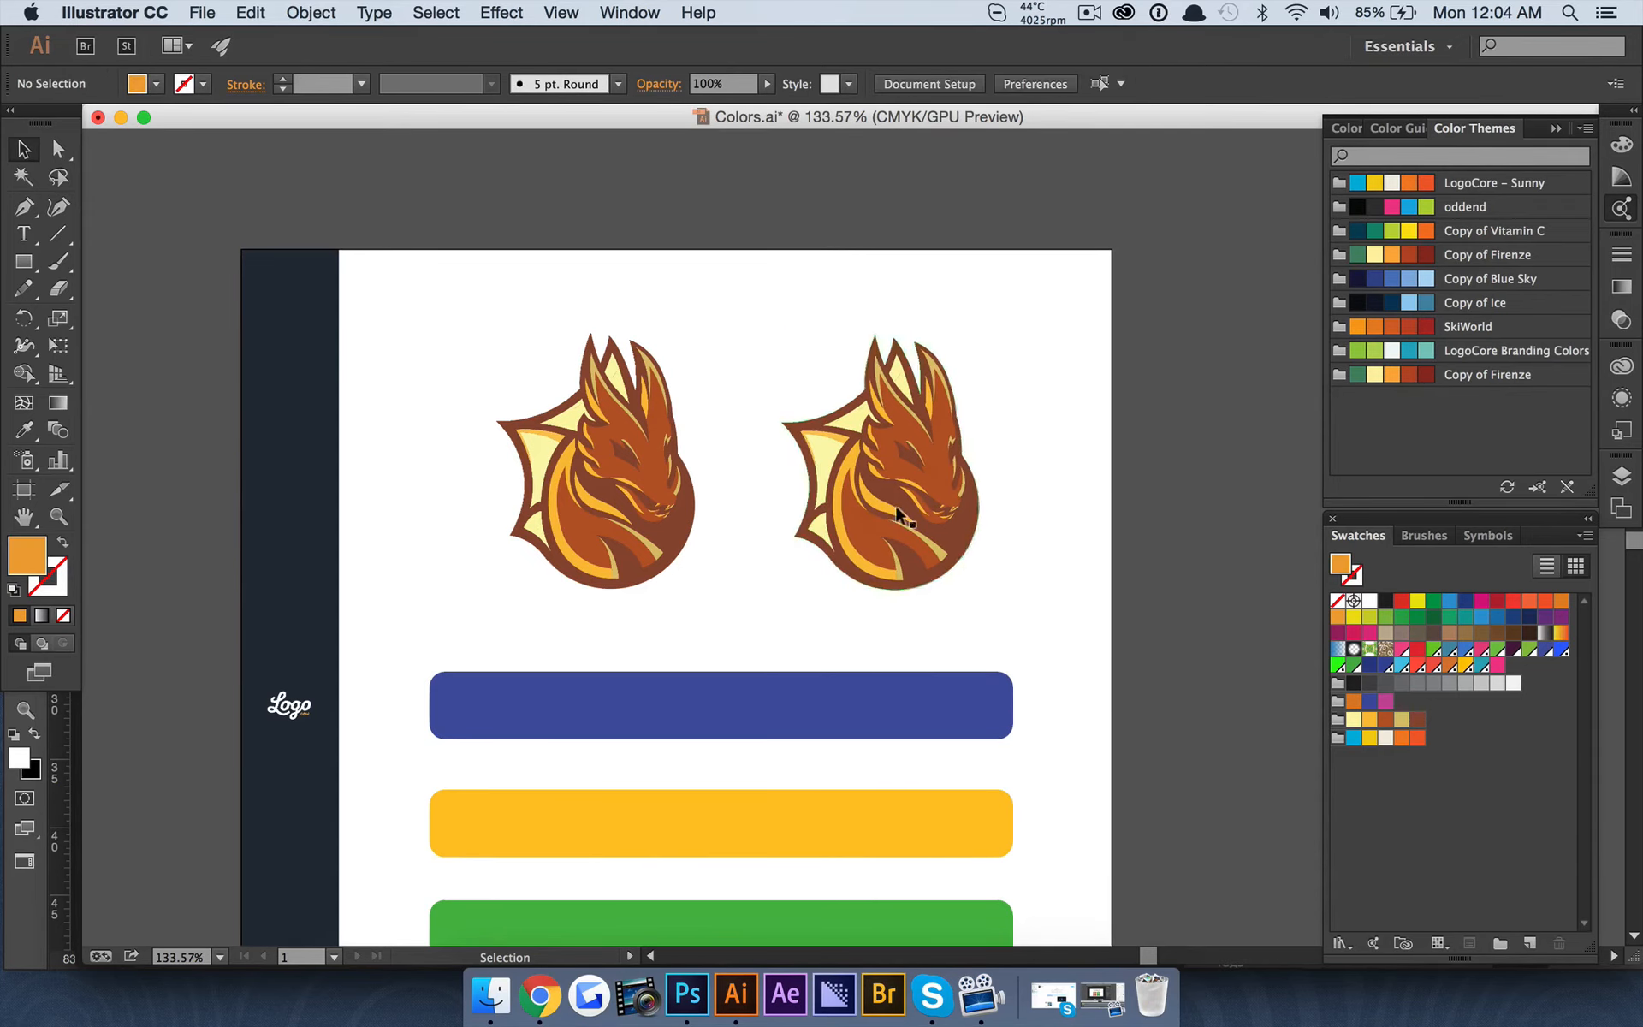
Select all shapes of the copied dragon and open Recolor Artwork for it, repositioning the dialog over the original logo
click(59, 149)
scroll(766, 385, right, 4)
scroll(766, 385, down, 1)
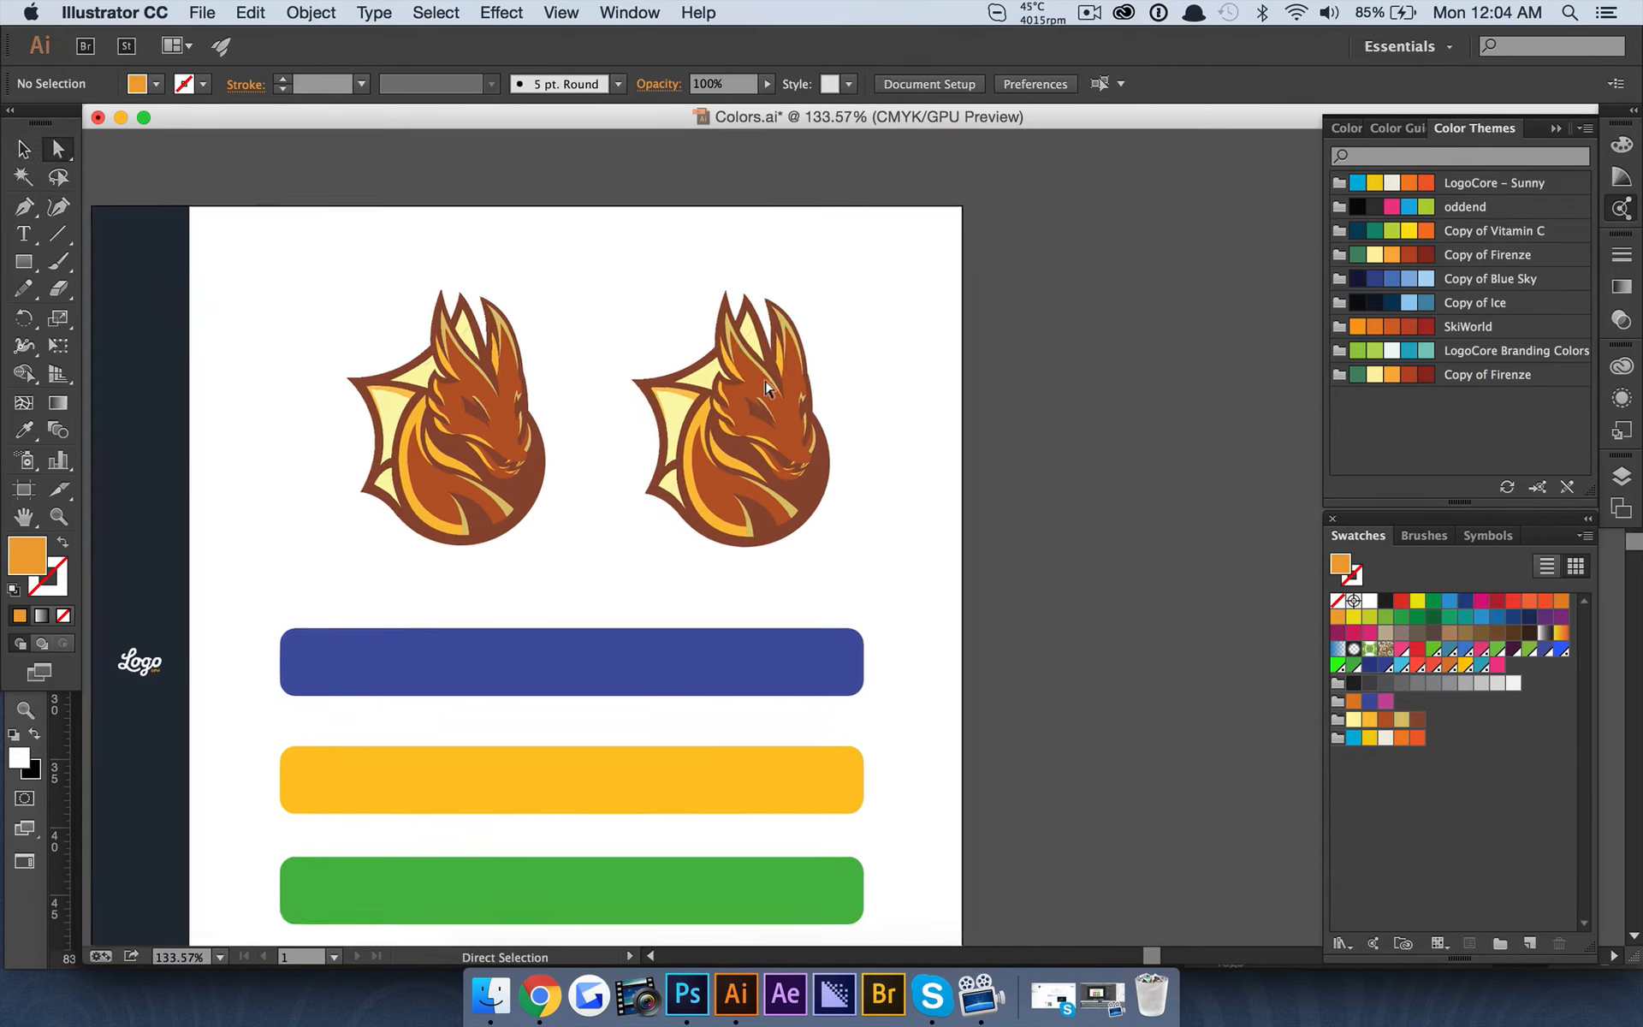
scroll(647, 282, left, 2)
scroll(647, 282, up, 3)
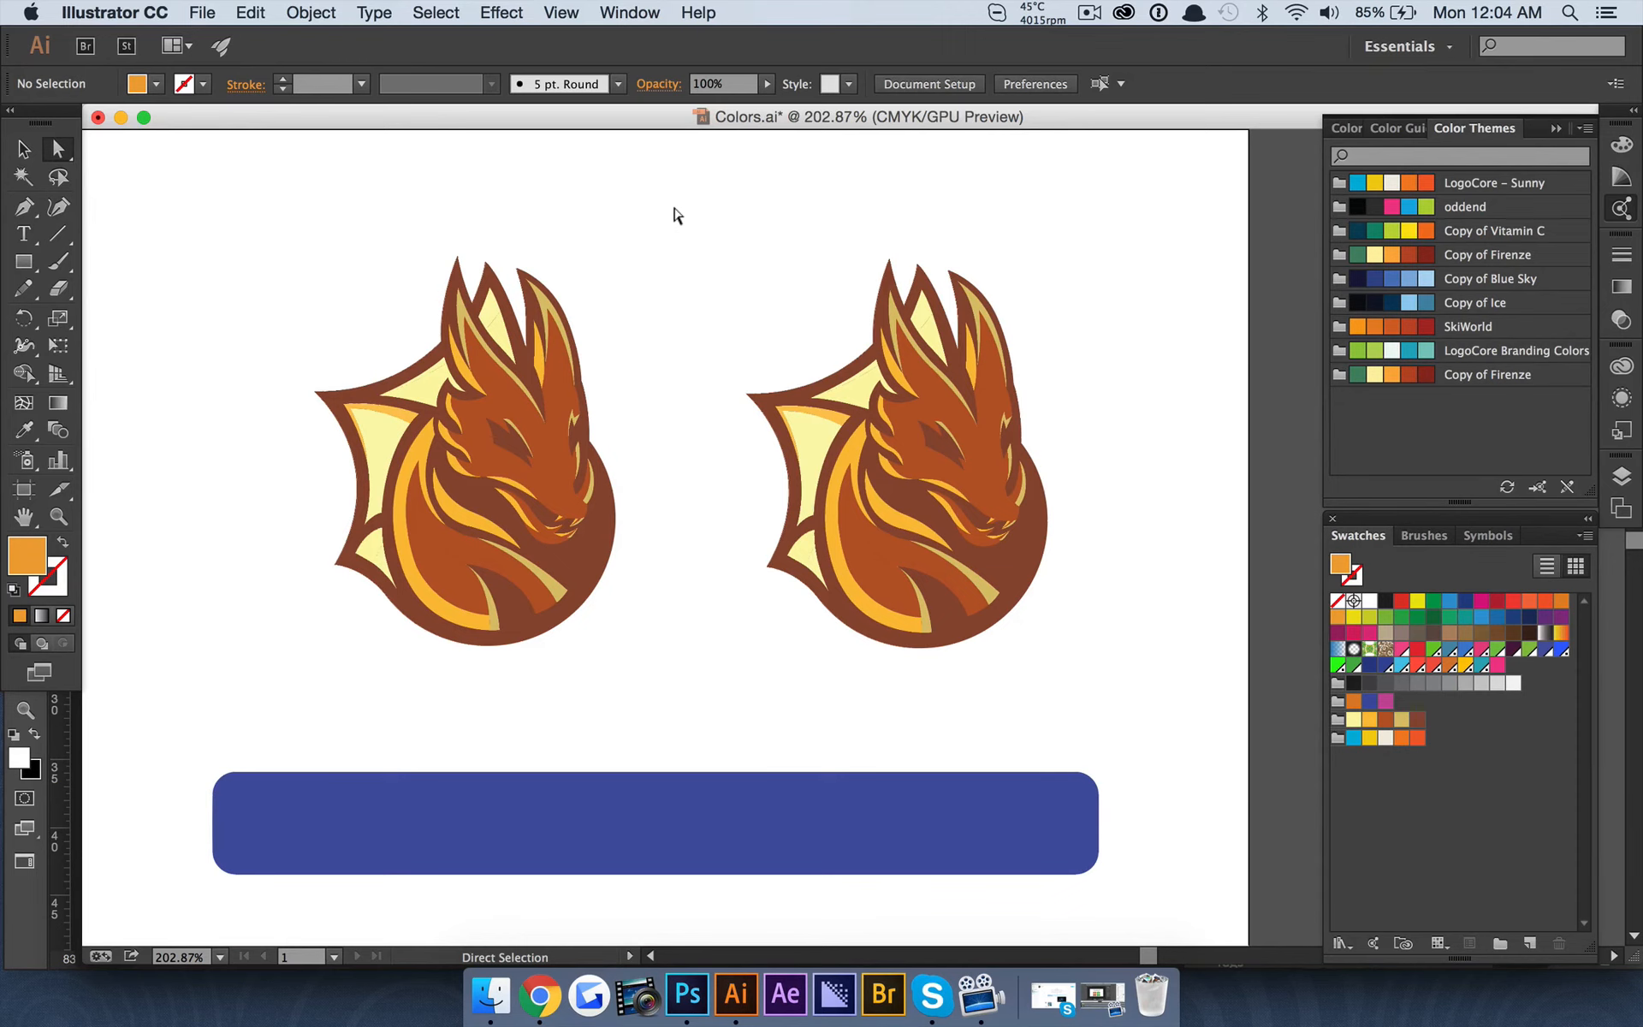
drag(677, 216, 1158, 681)
click(248, 12)
mouse_move(445, 384)
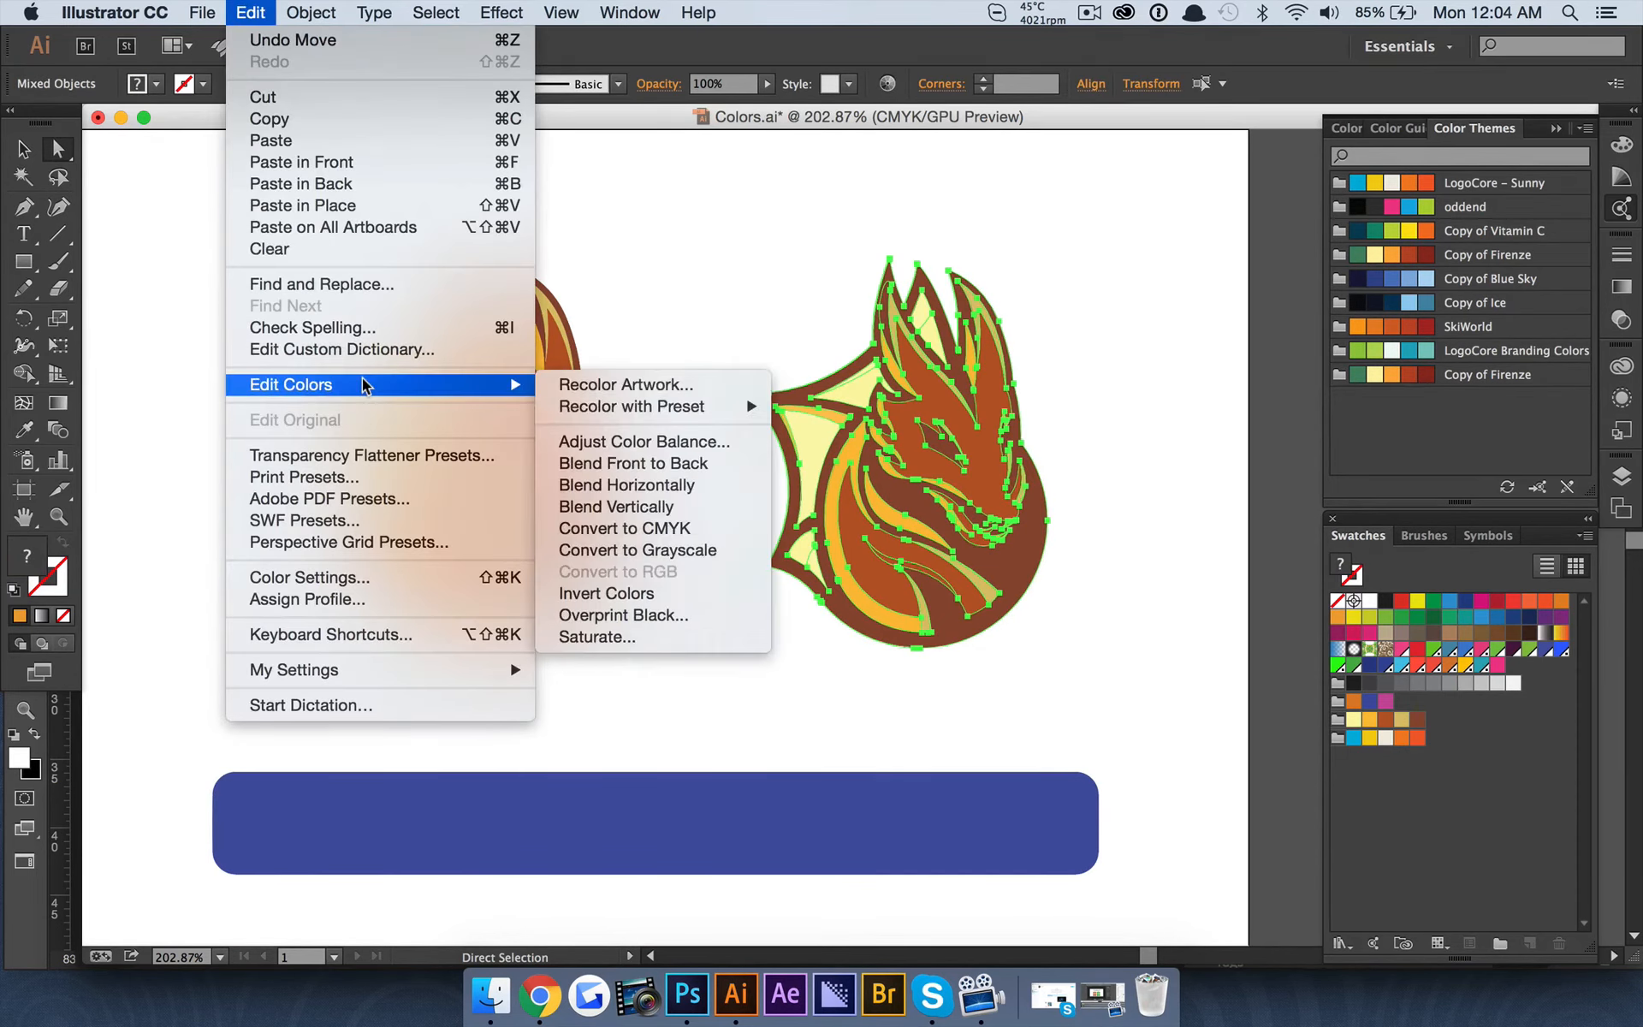
click(606, 384)
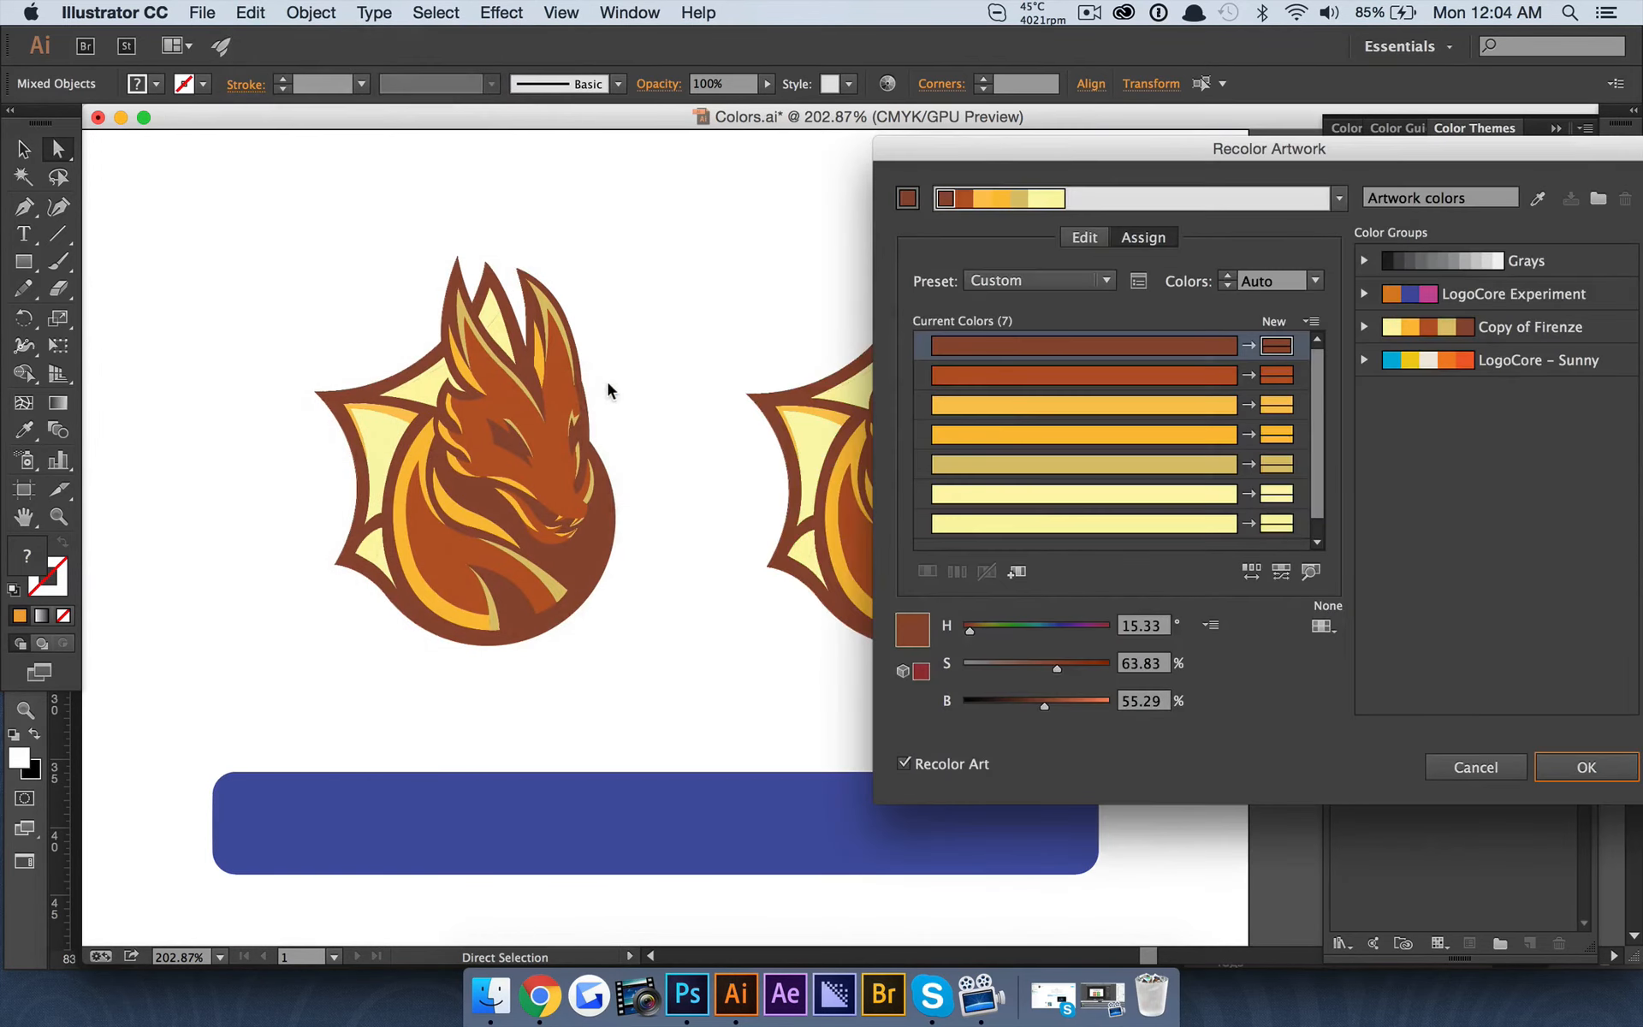
drag(1132, 144, 569, 143)
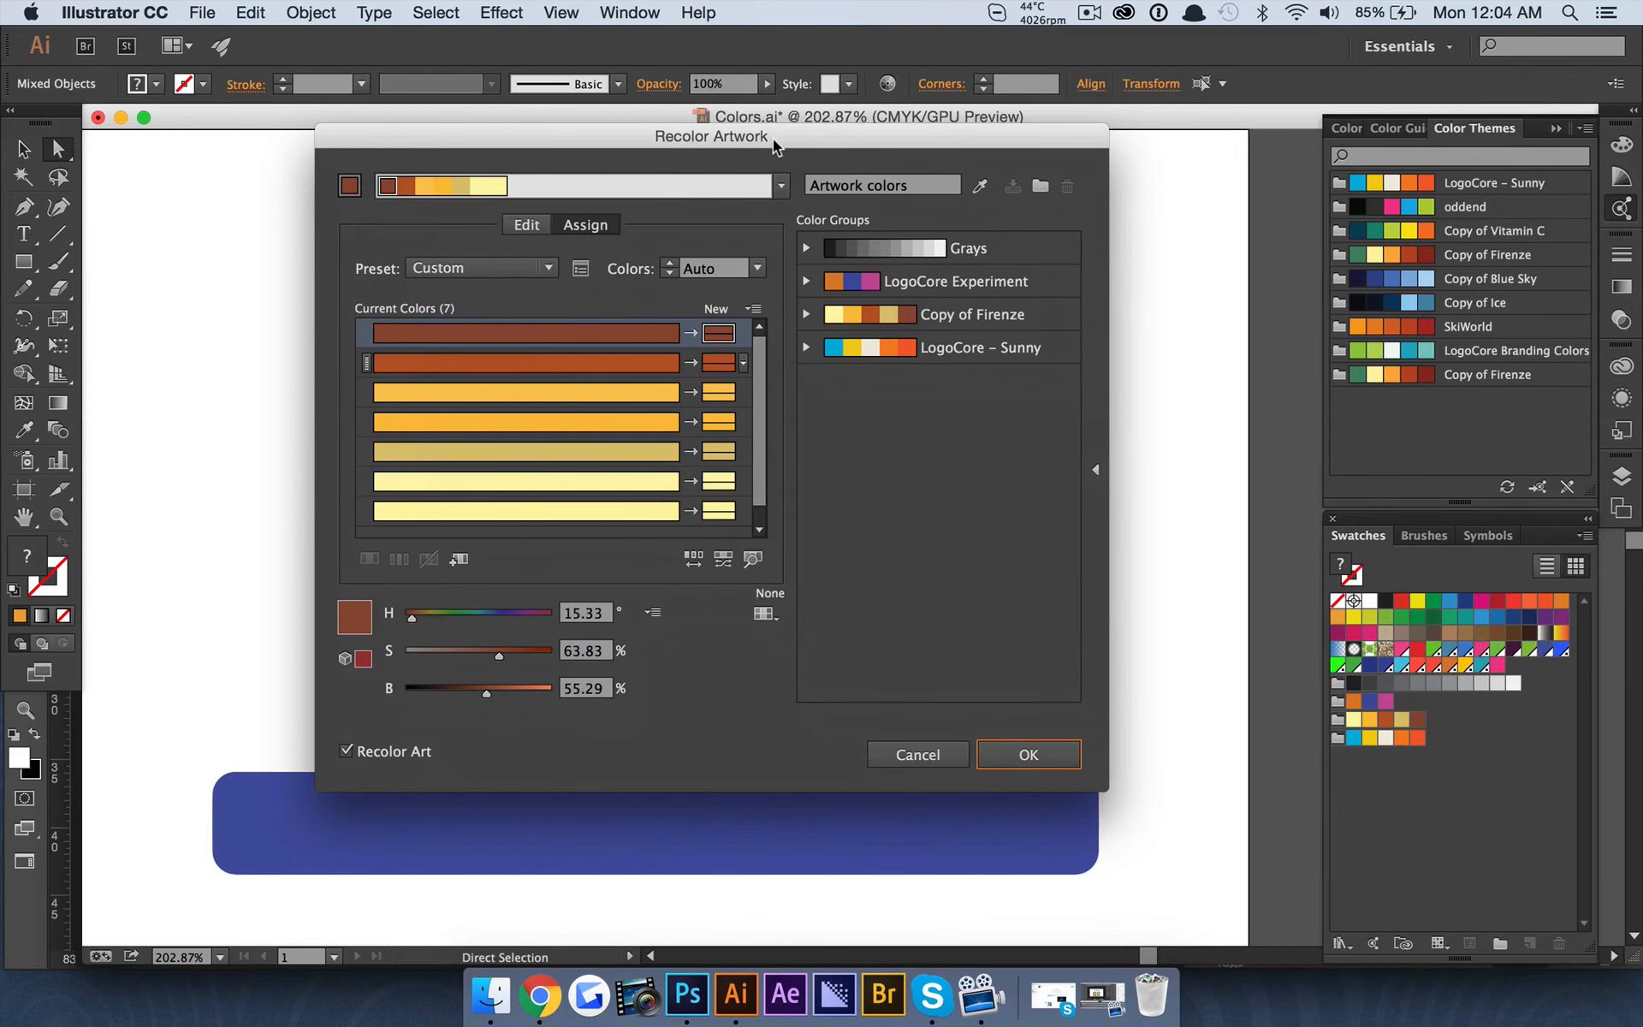
drag(773, 137, 656, 155)
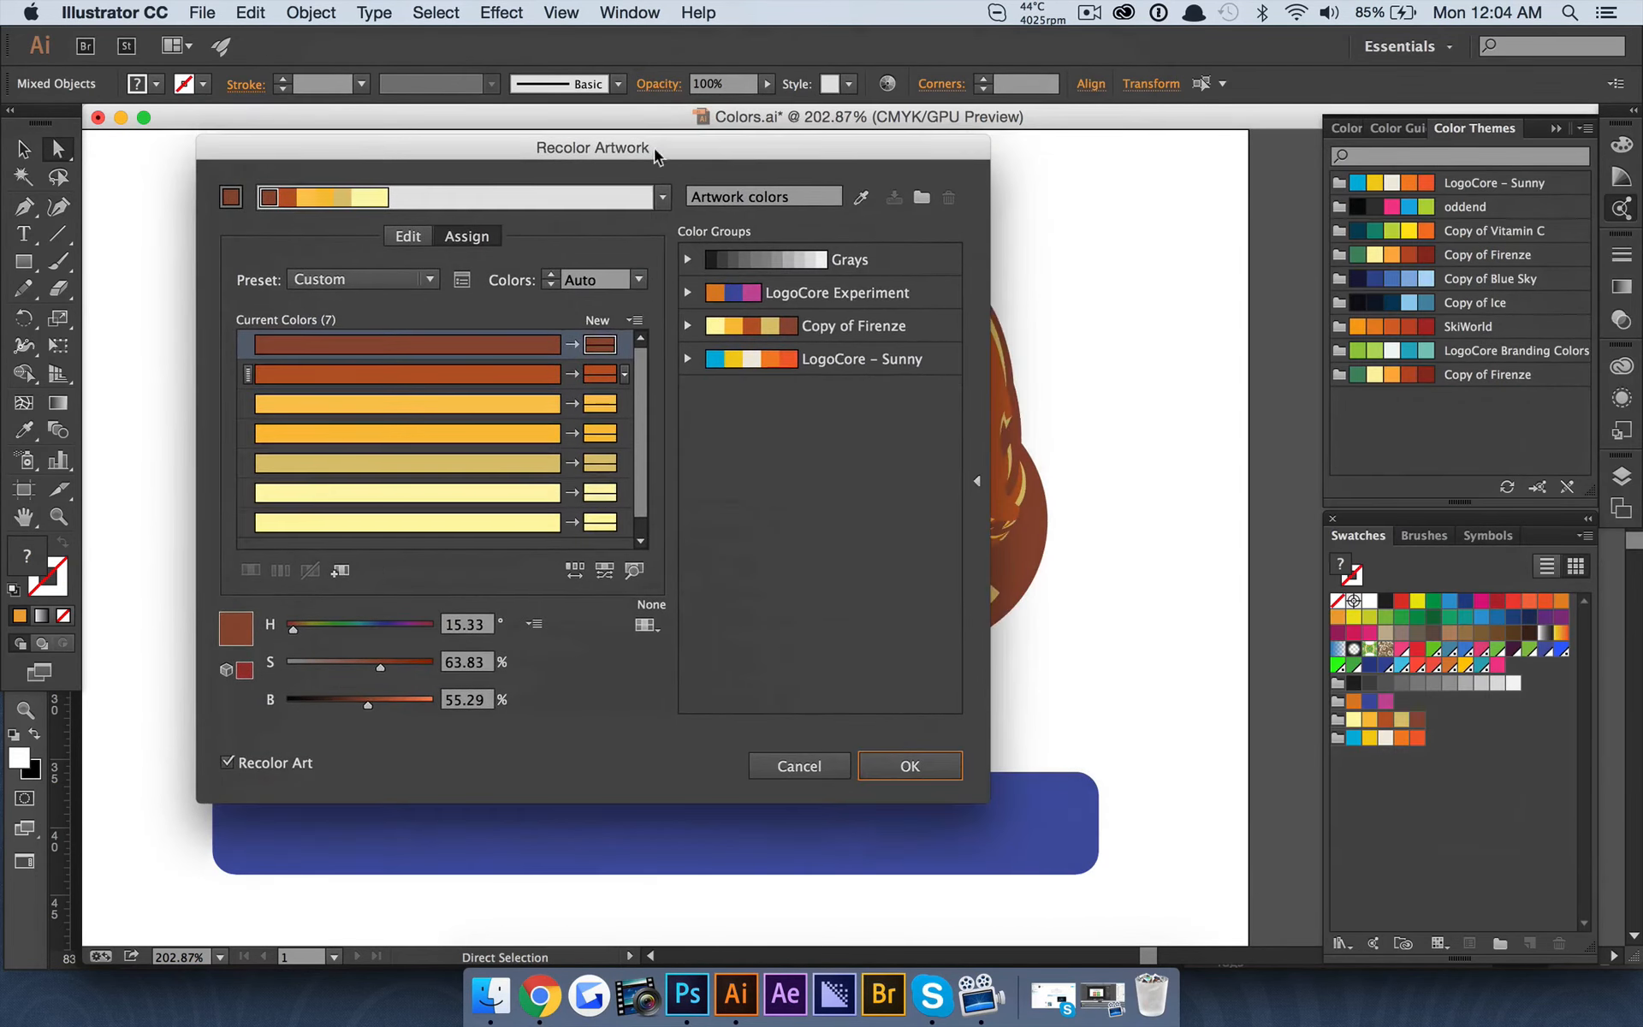
Limit the copied dragon's colors to the PANTONE+ Solid Uncoated color book, apply the recoloring, and clear the selection
click(650, 631)
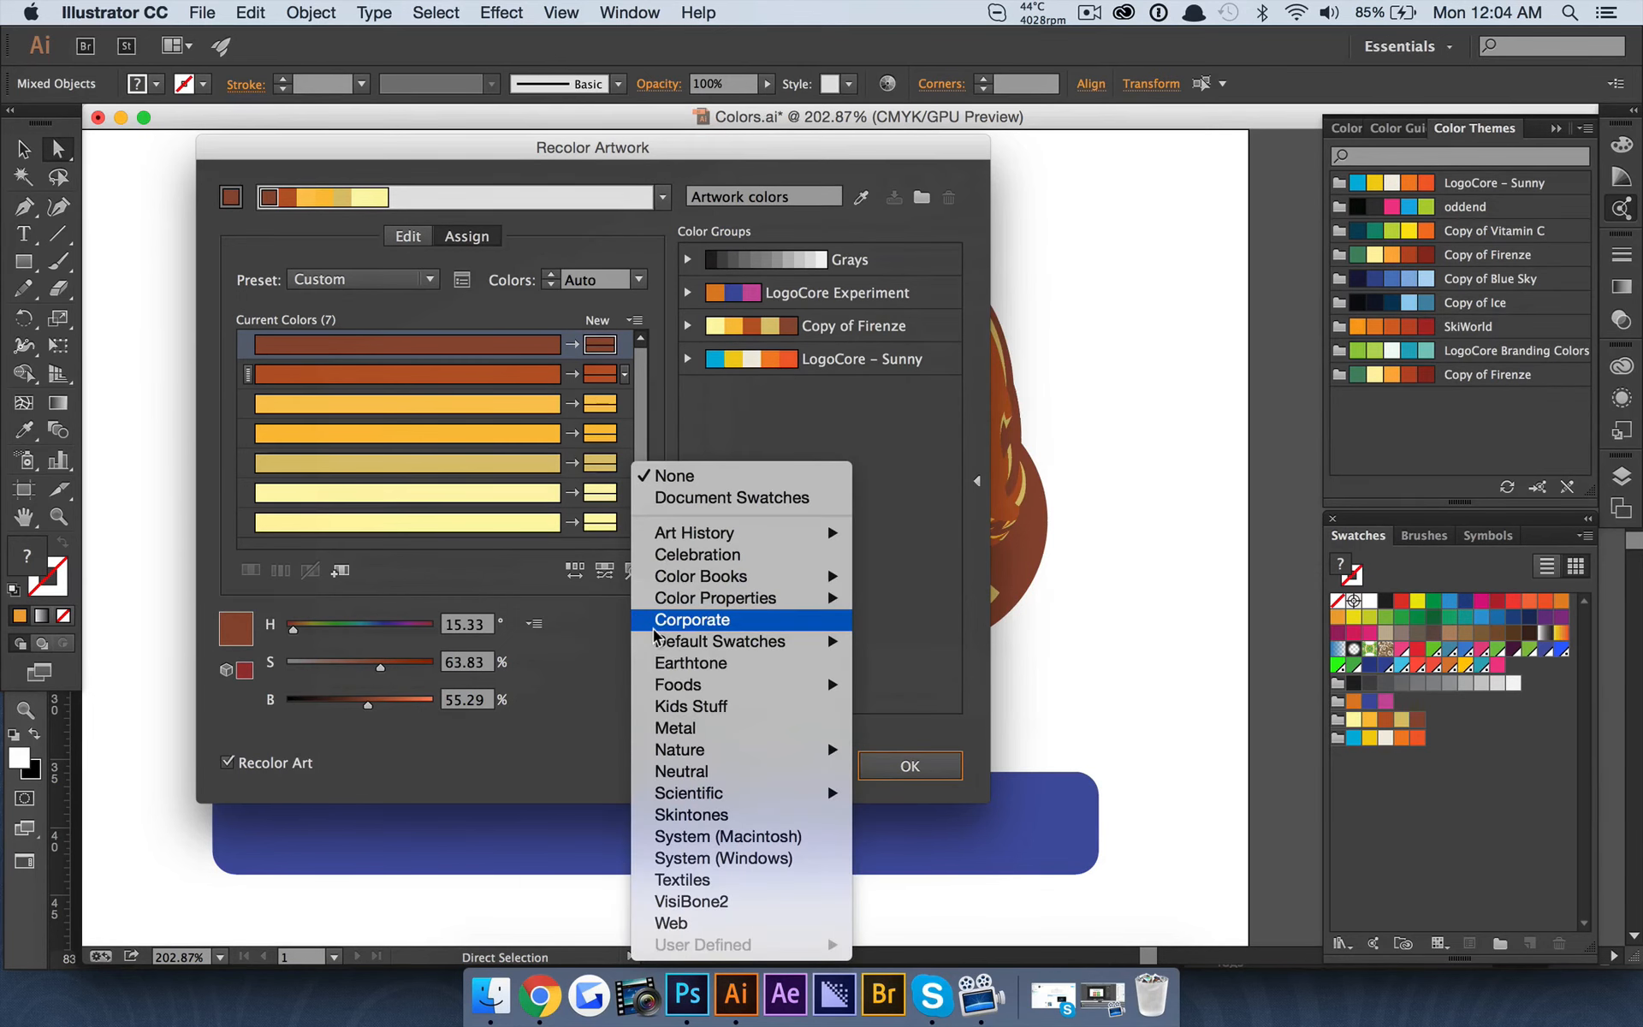
mouse_move(736, 585)
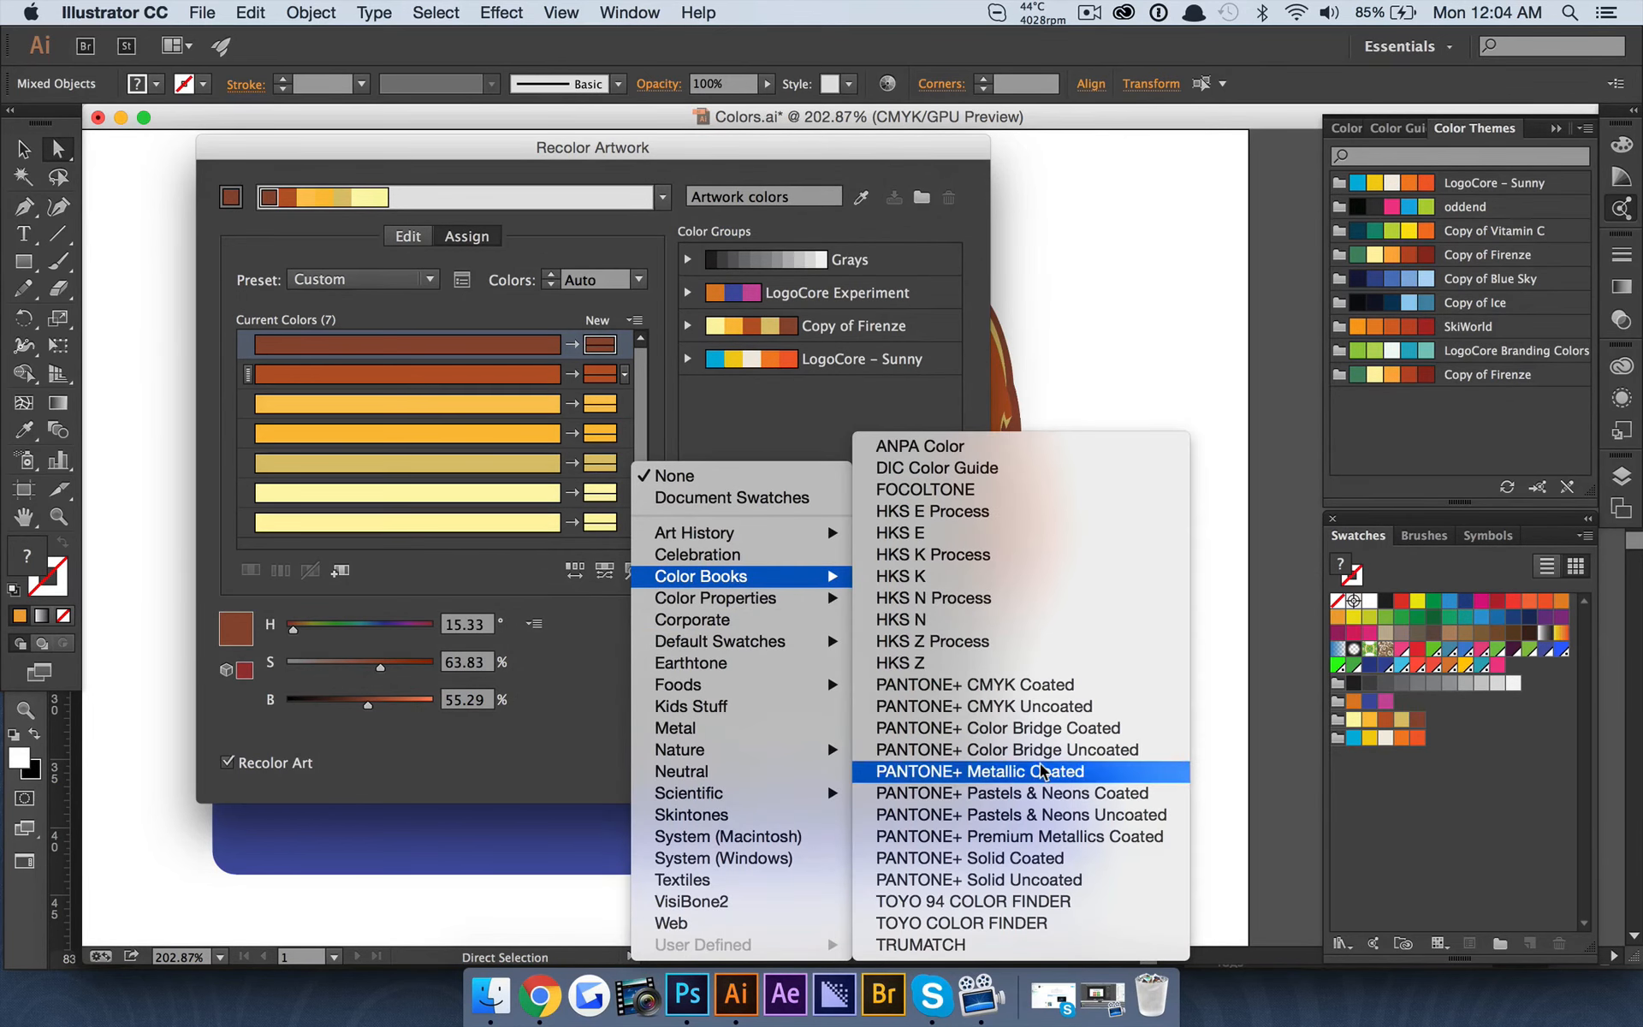
click(1085, 880)
drag(622, 154, 702, 197)
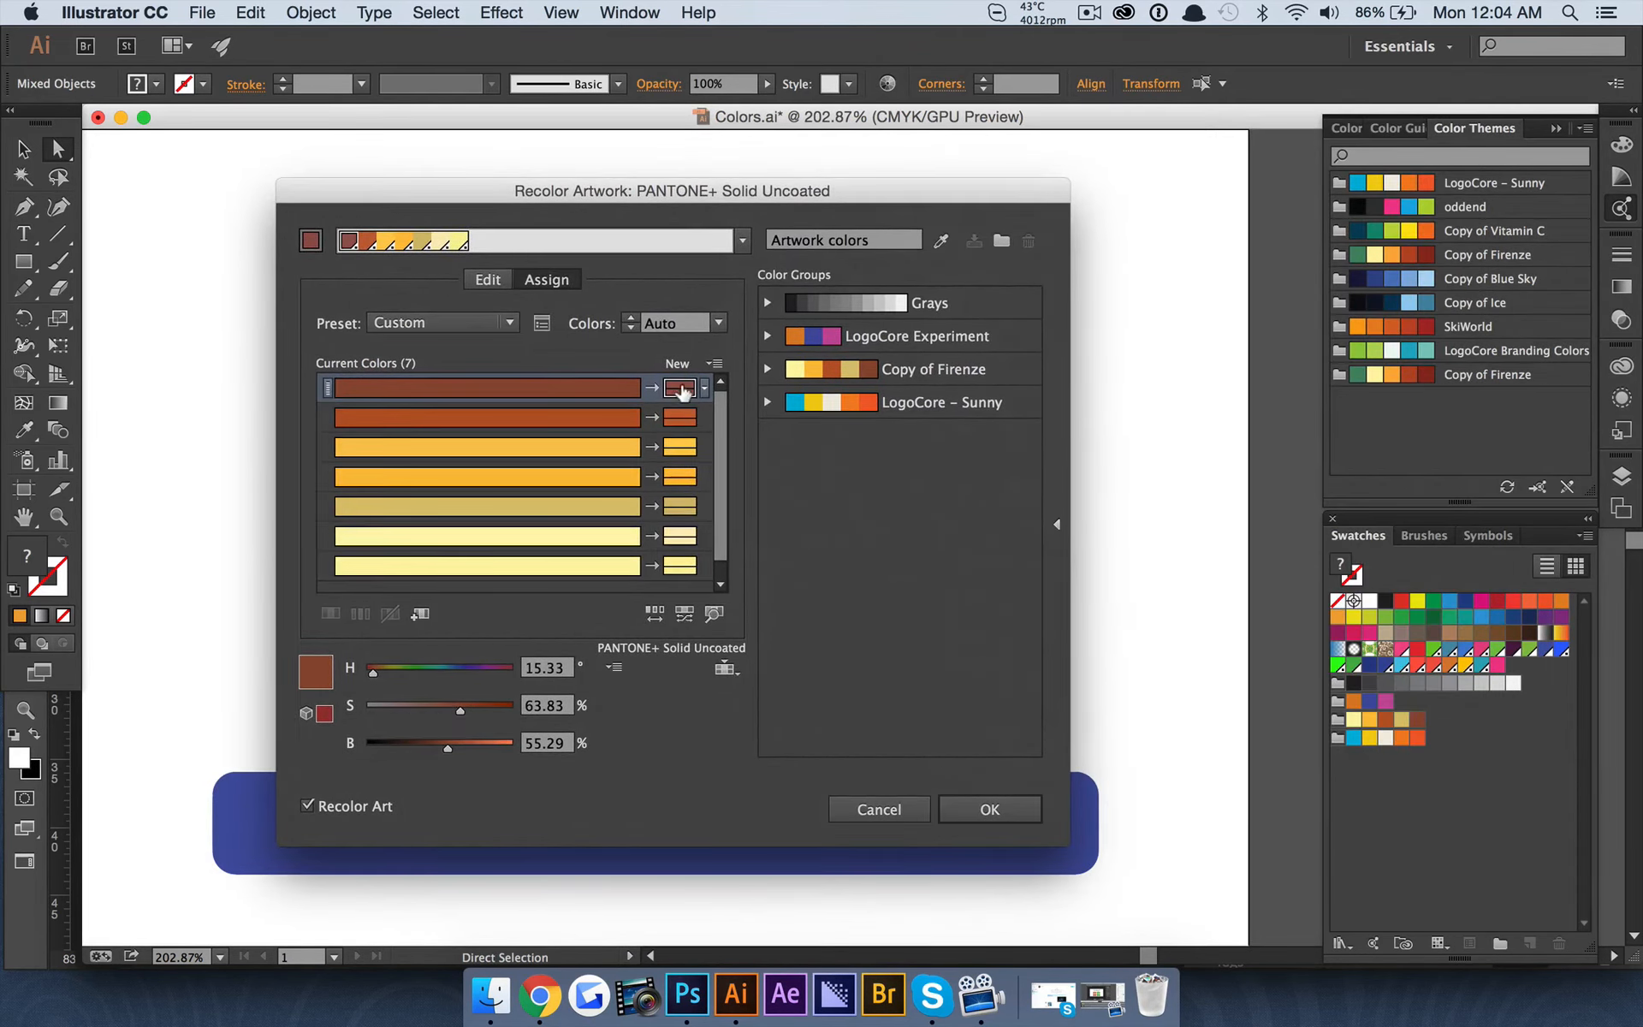
scroll(681, 392, down, 1)
click(983, 806)
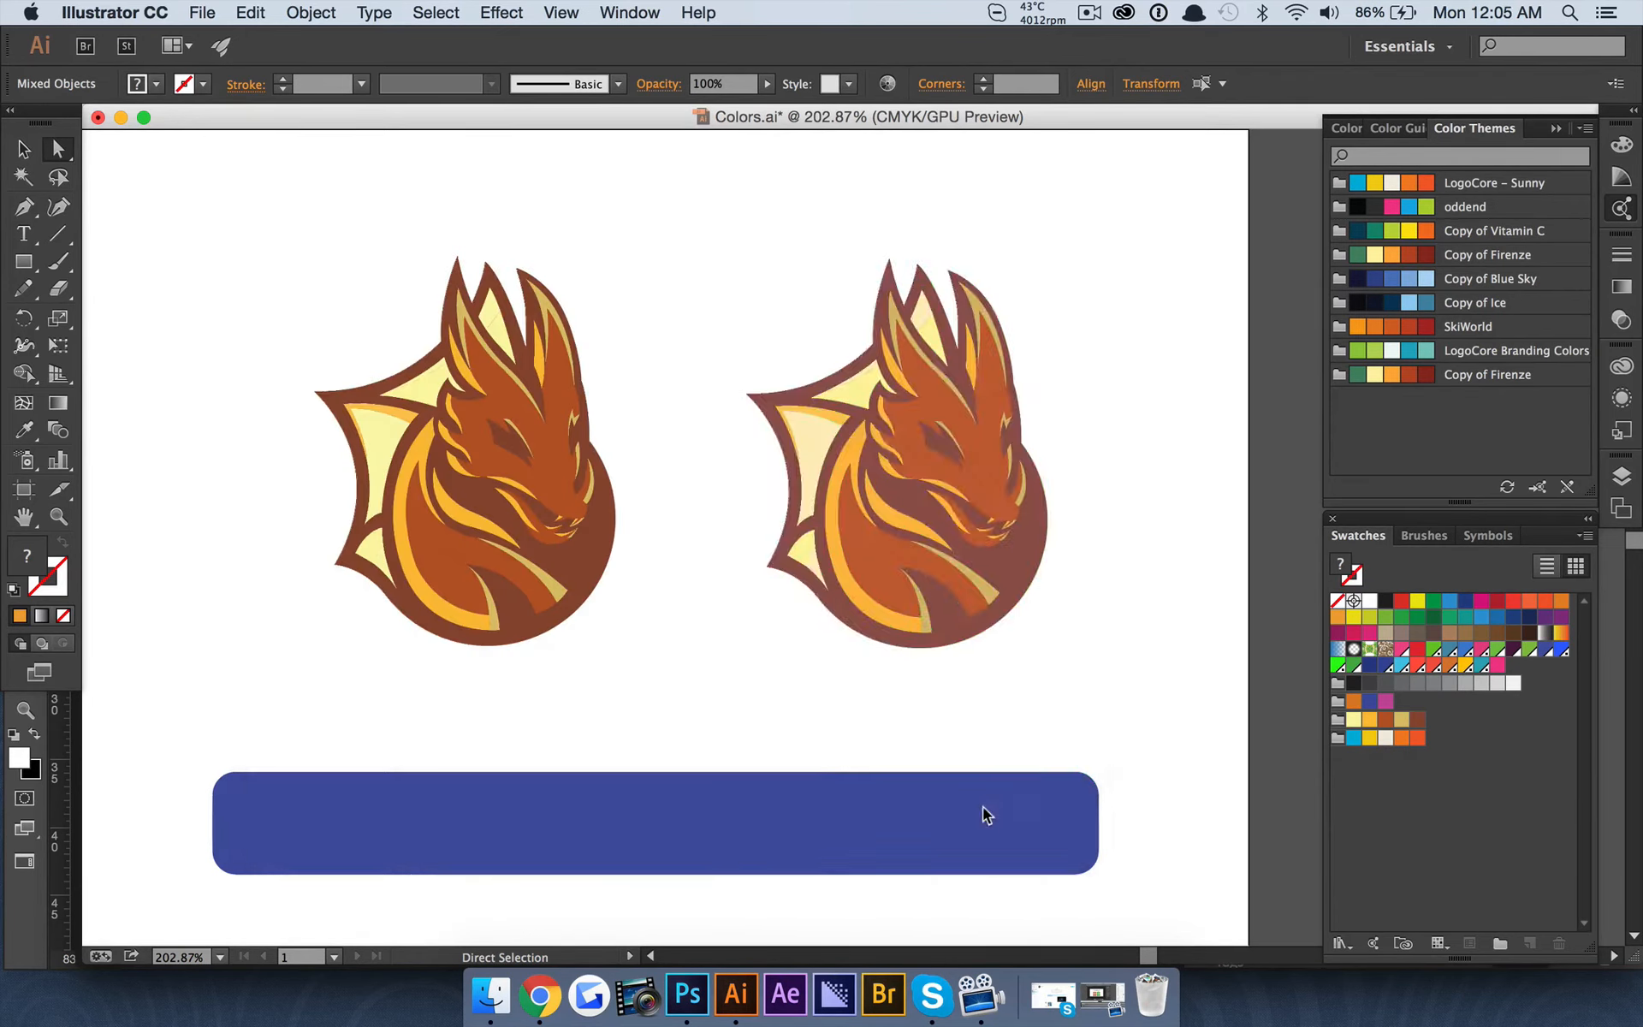
click(676, 525)
Select the copied dragon's dark brown outline shape and check which Pantone color its fill uses
scroll(675, 524, down, 1)
scroll(676, 526, up, 2)
scroll(676, 528, down, 2)
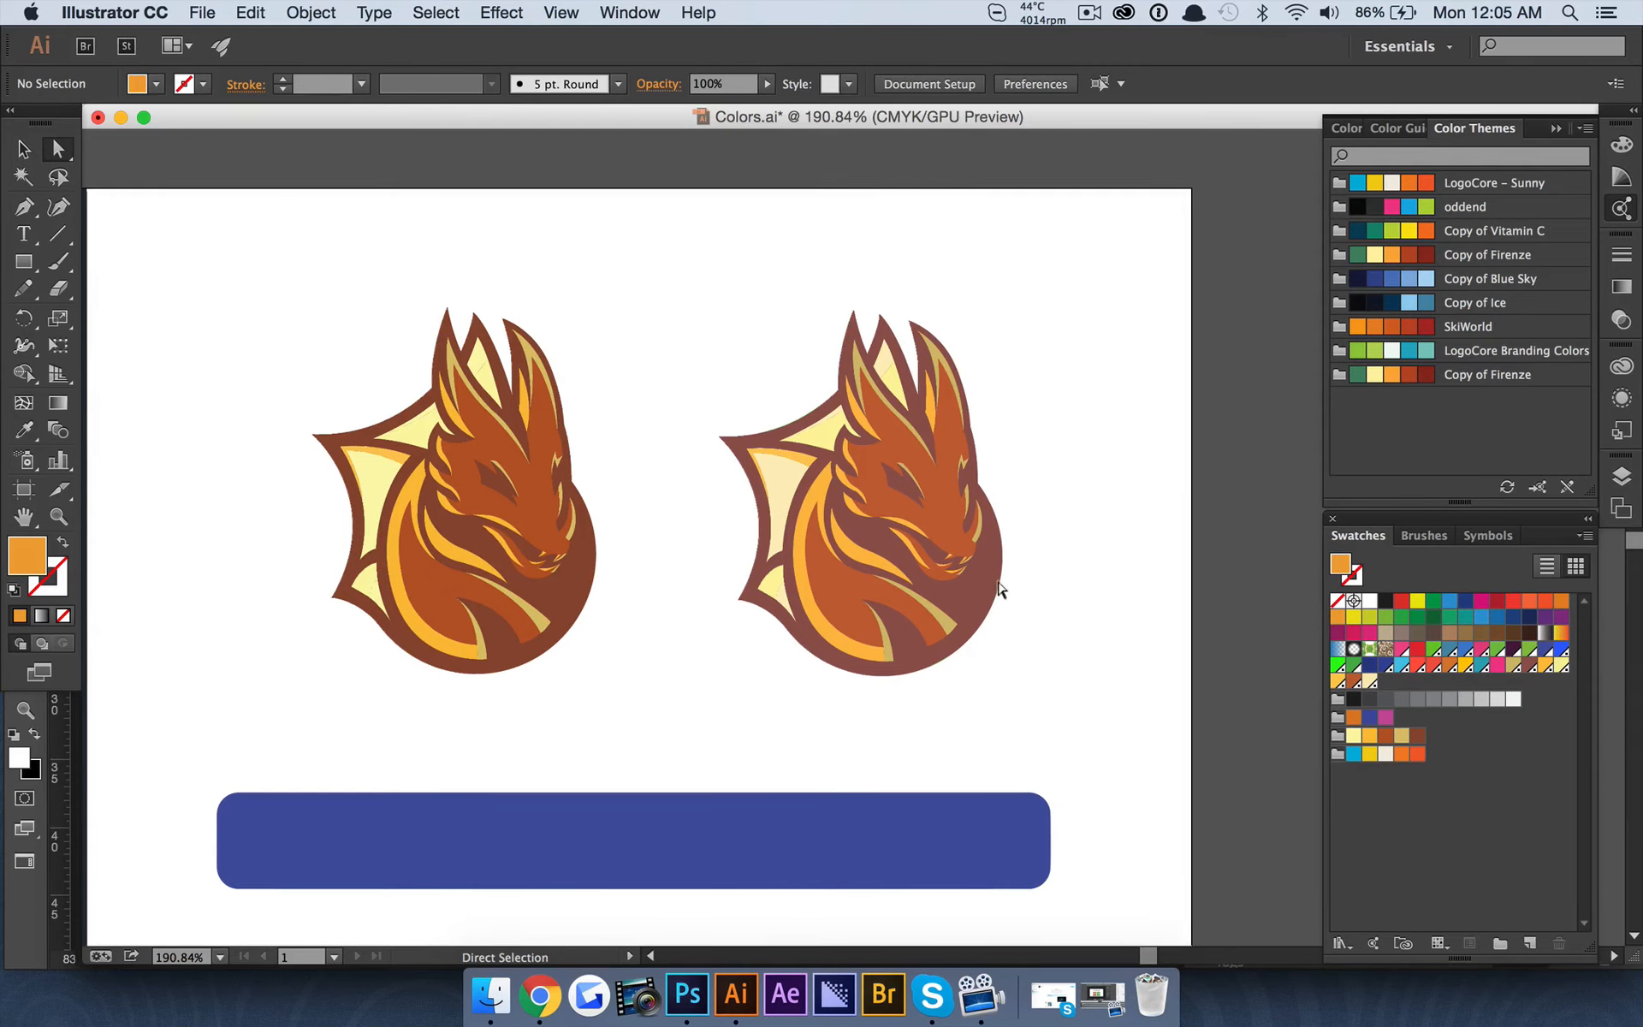
click(956, 587)
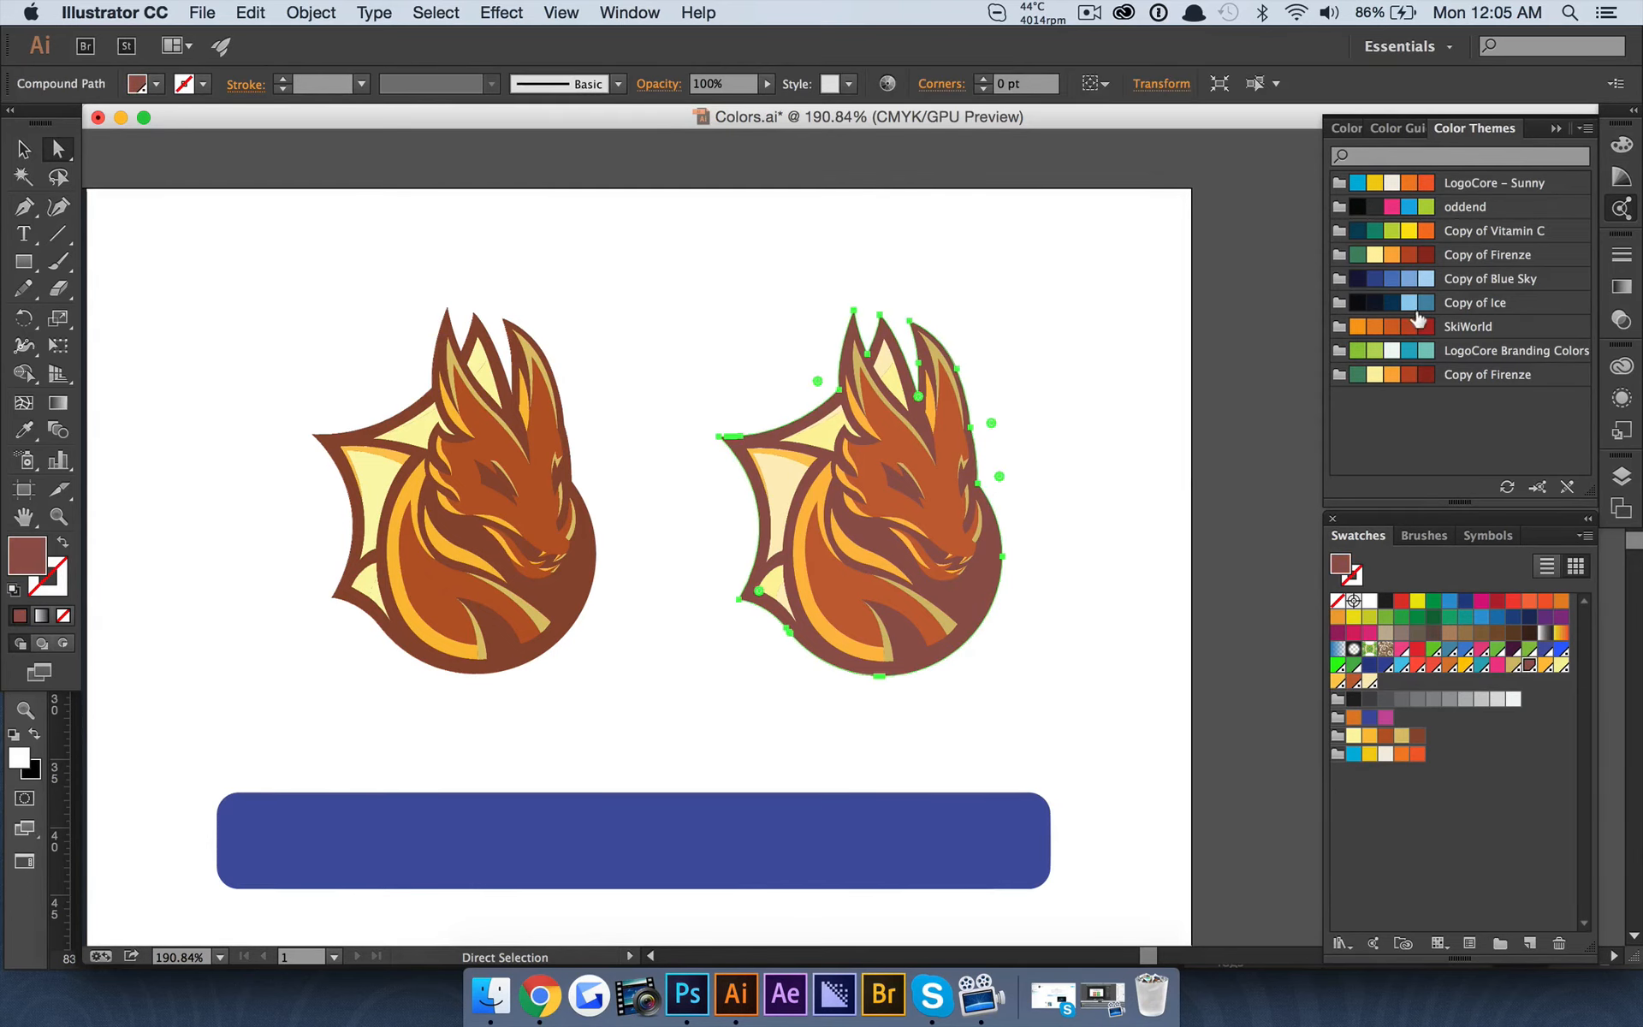
click(1351, 129)
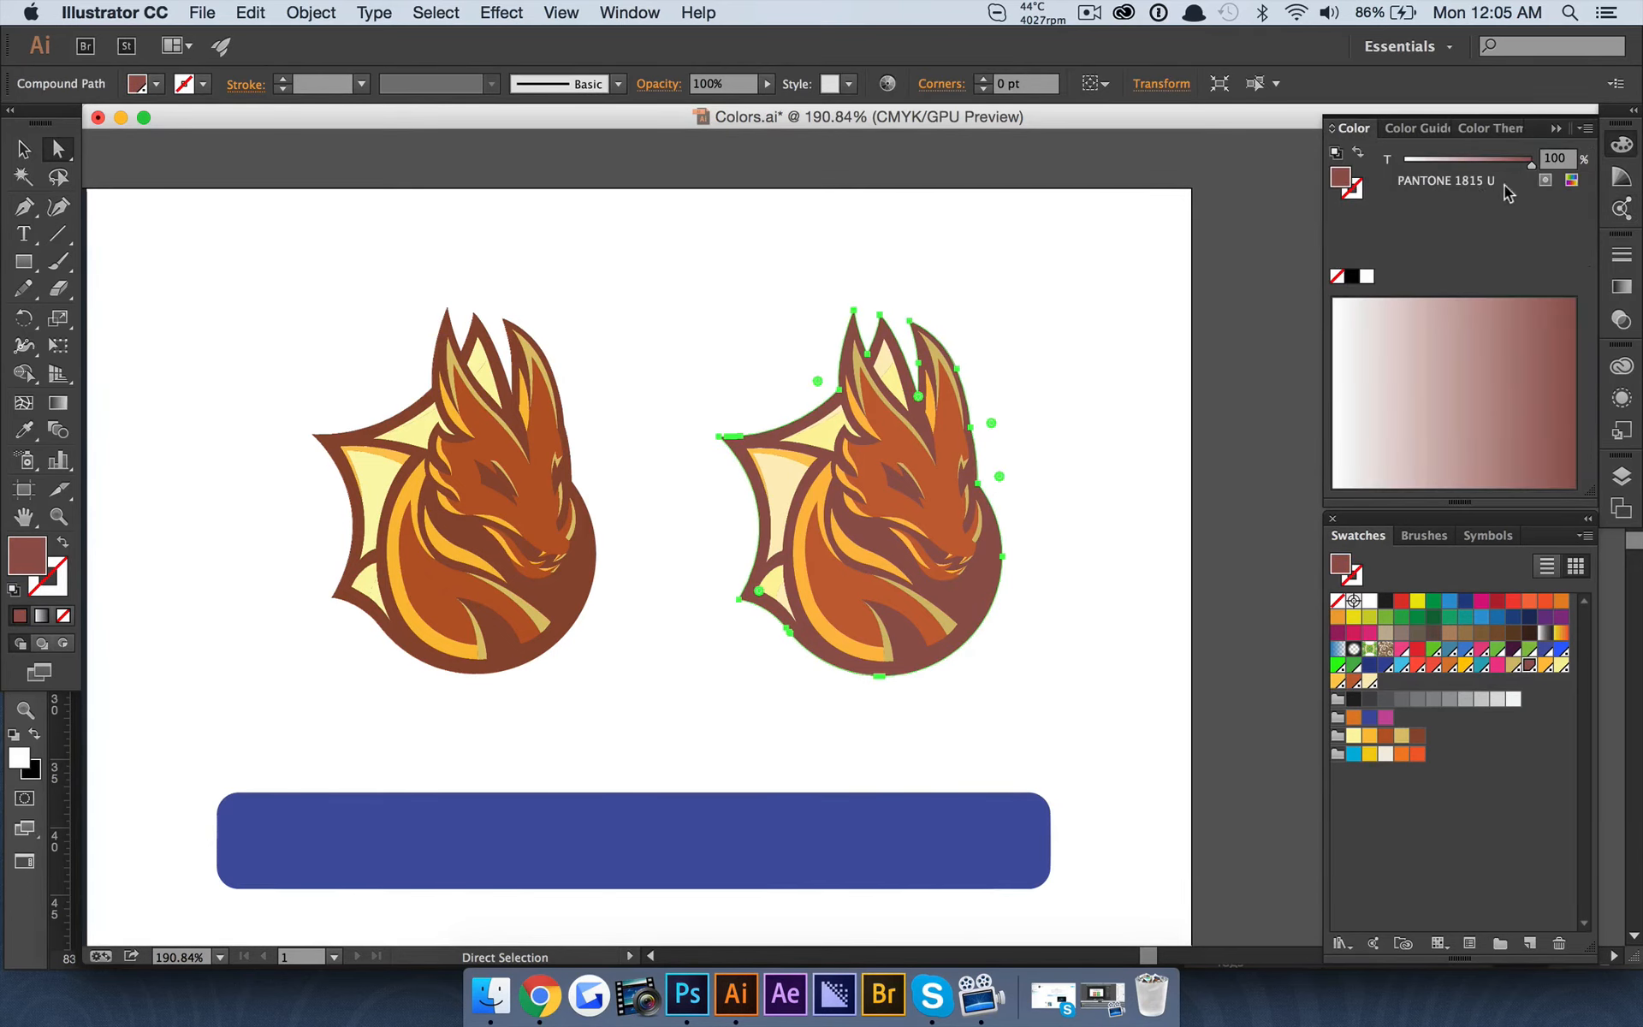
Select all shapes of the copied dragon, nudge it slightly down and closer to the original, and deselect it
scroll(1036, 342, right, 5)
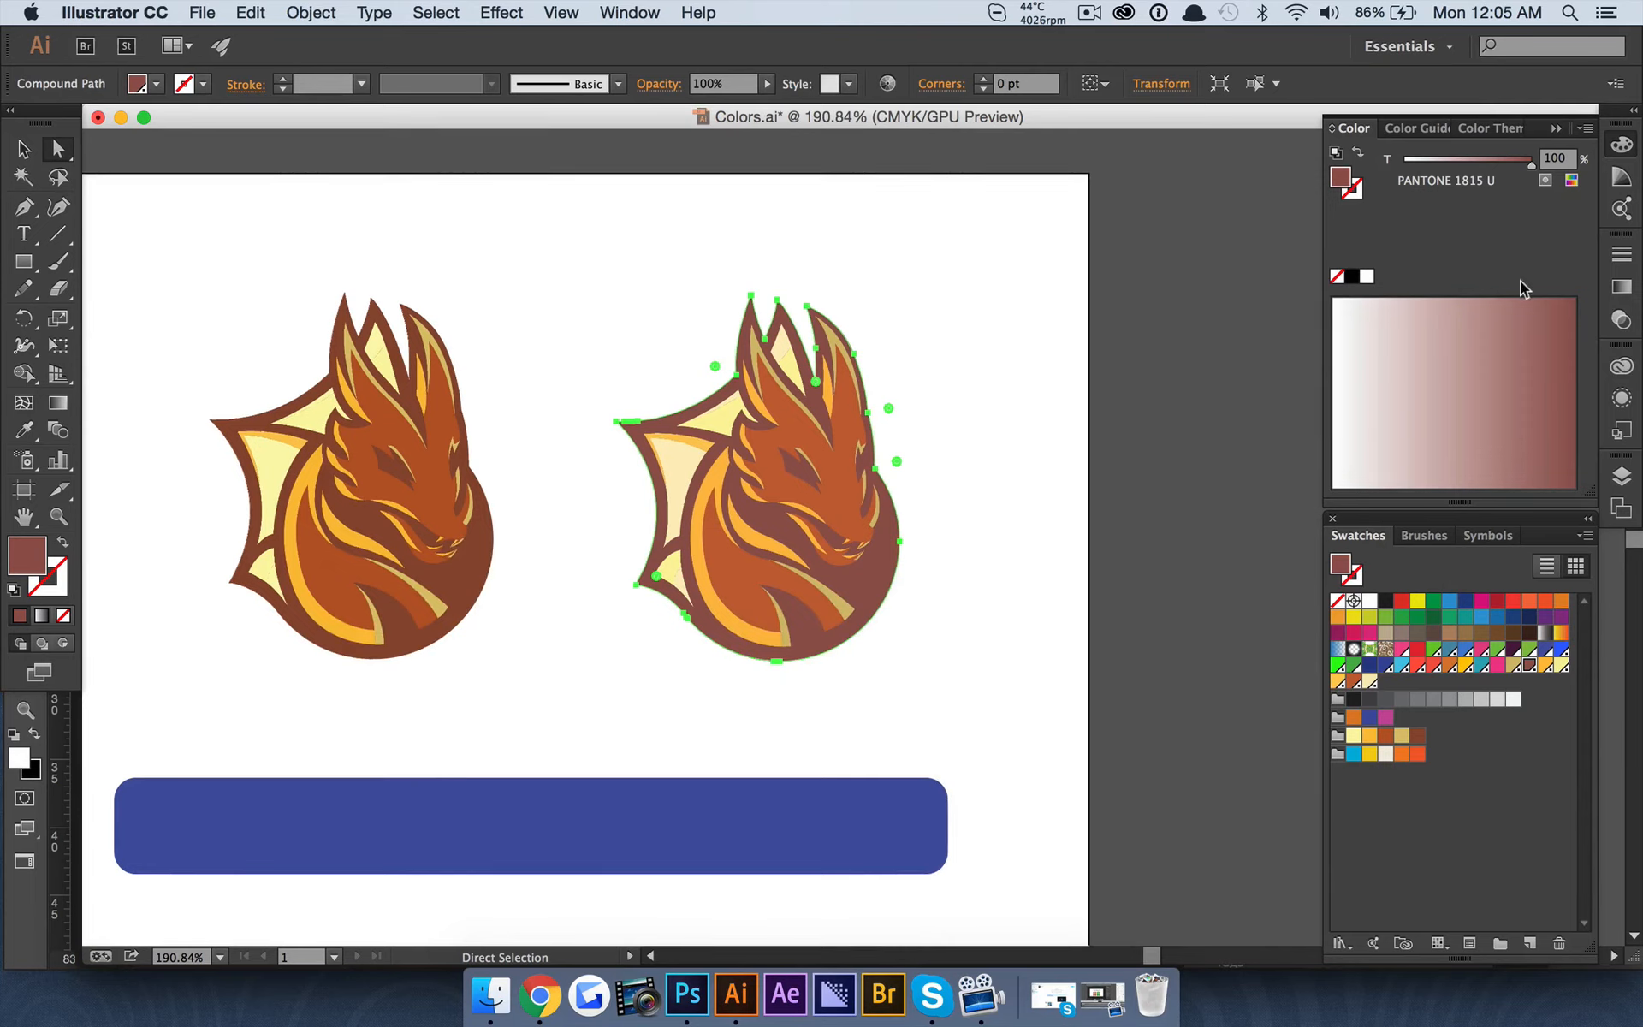
click(925, 403)
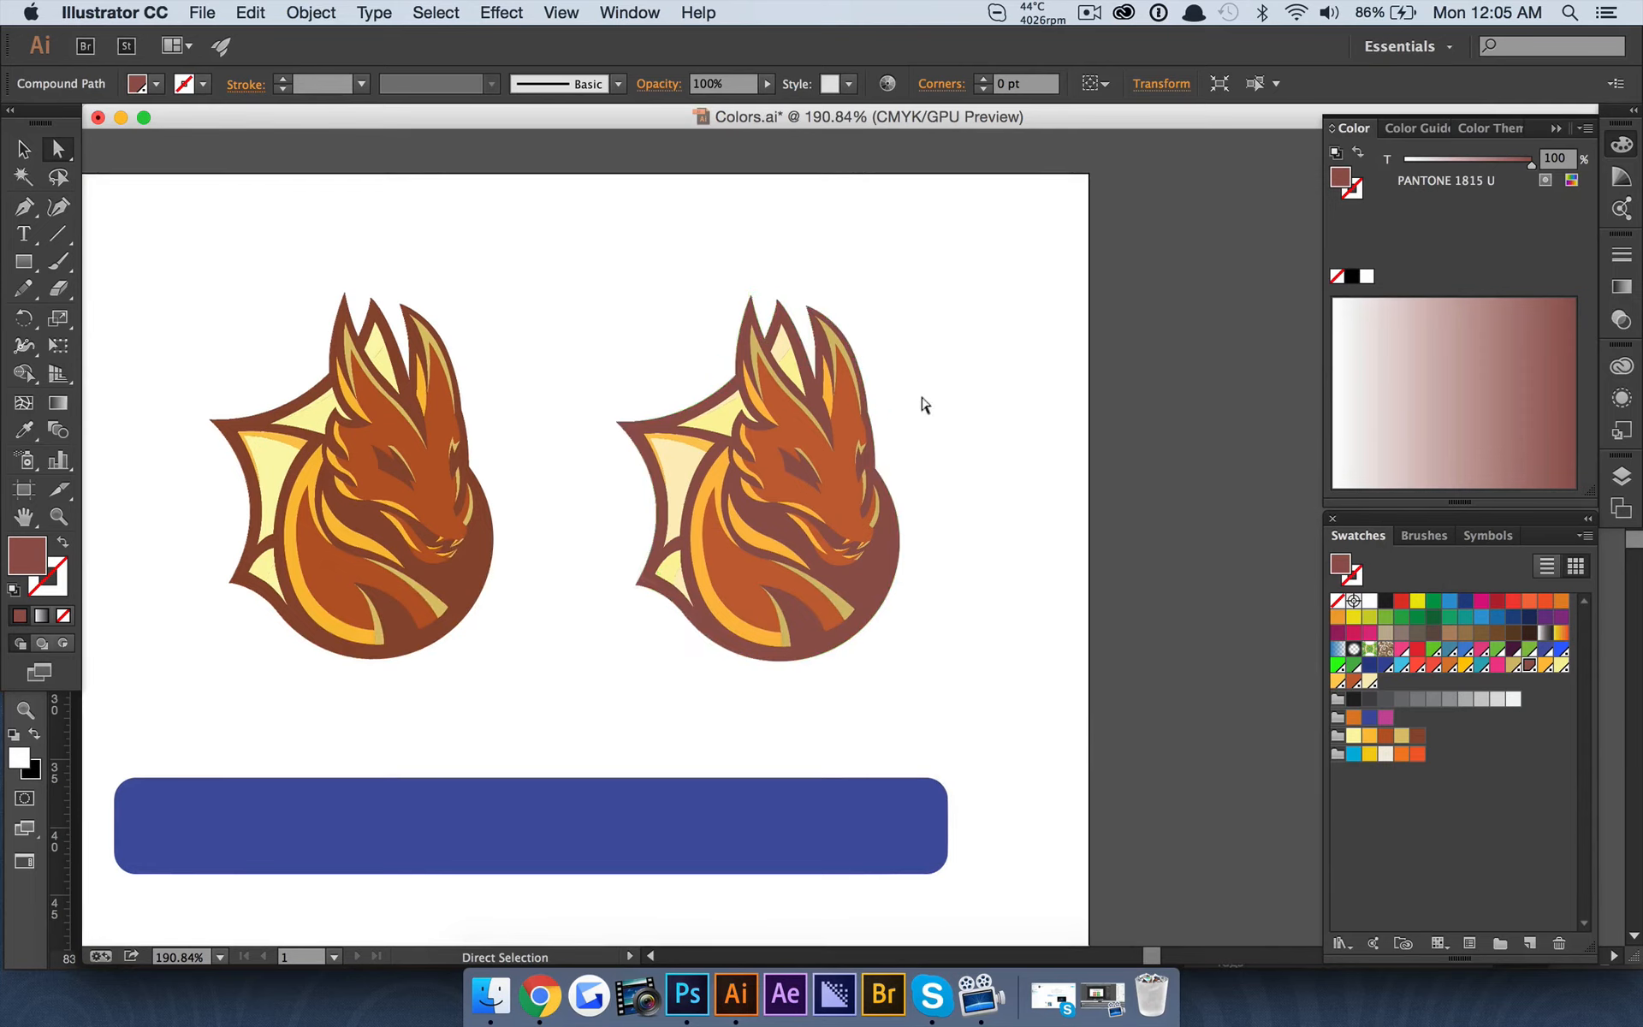
drag(575, 316, 1003, 705)
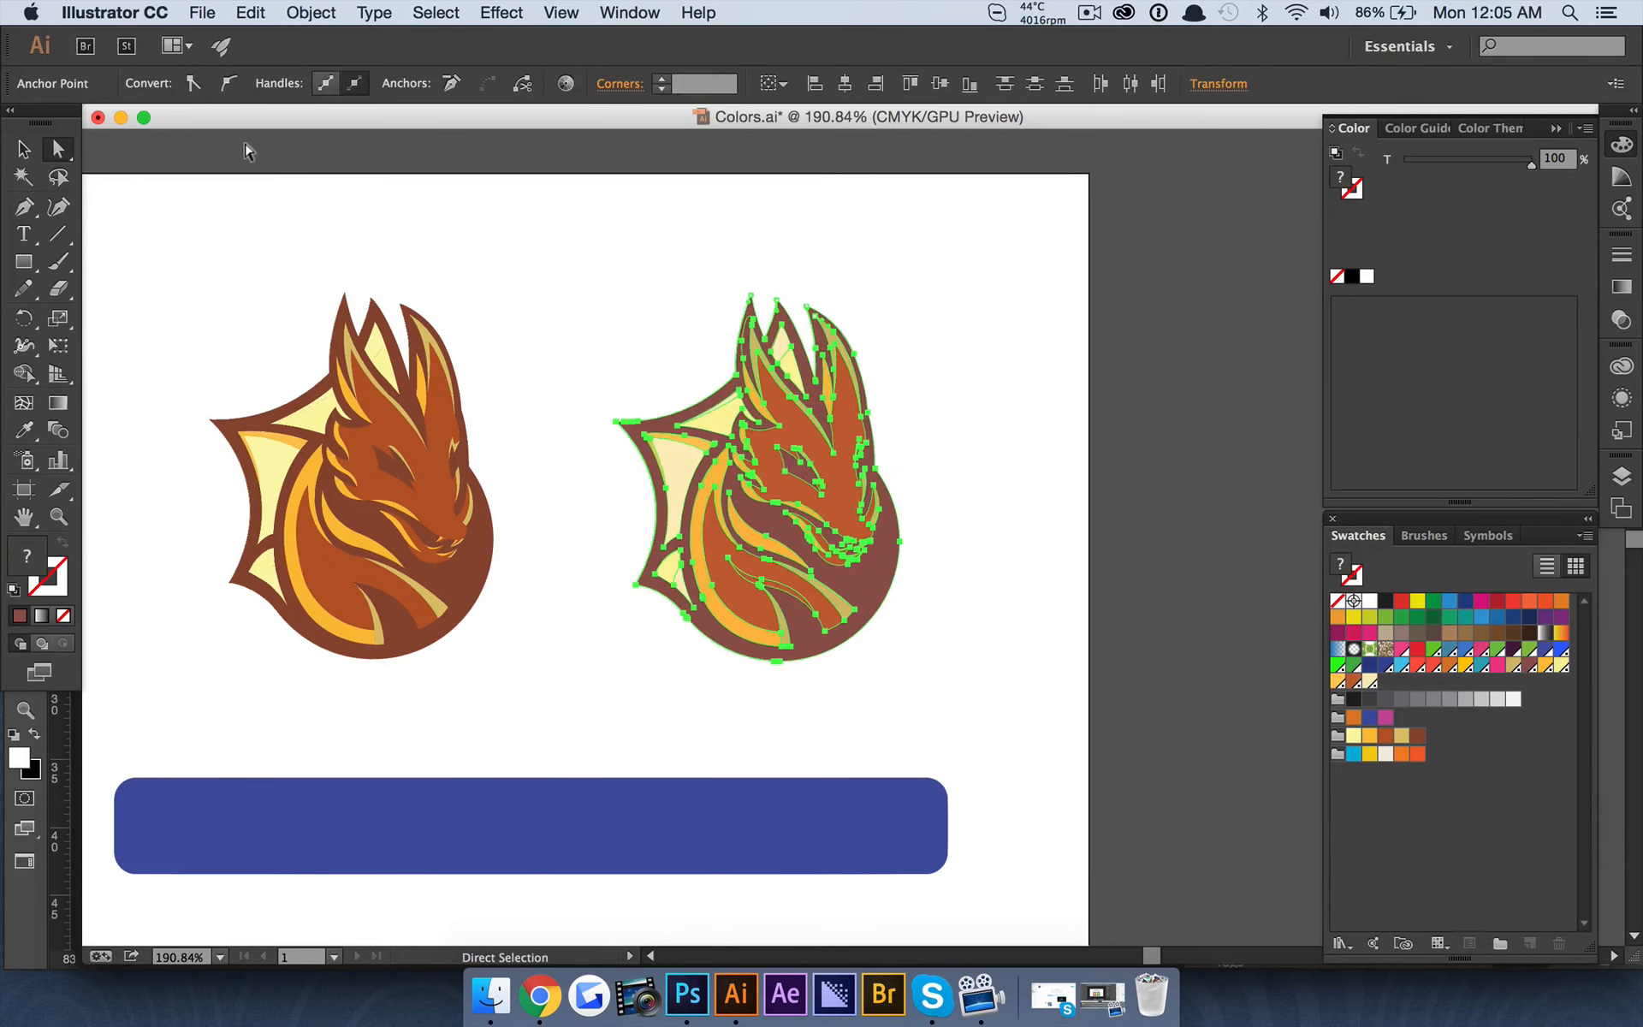
drag(525, 247, 1001, 722)
key(Down)
key(Down)
key(Down)
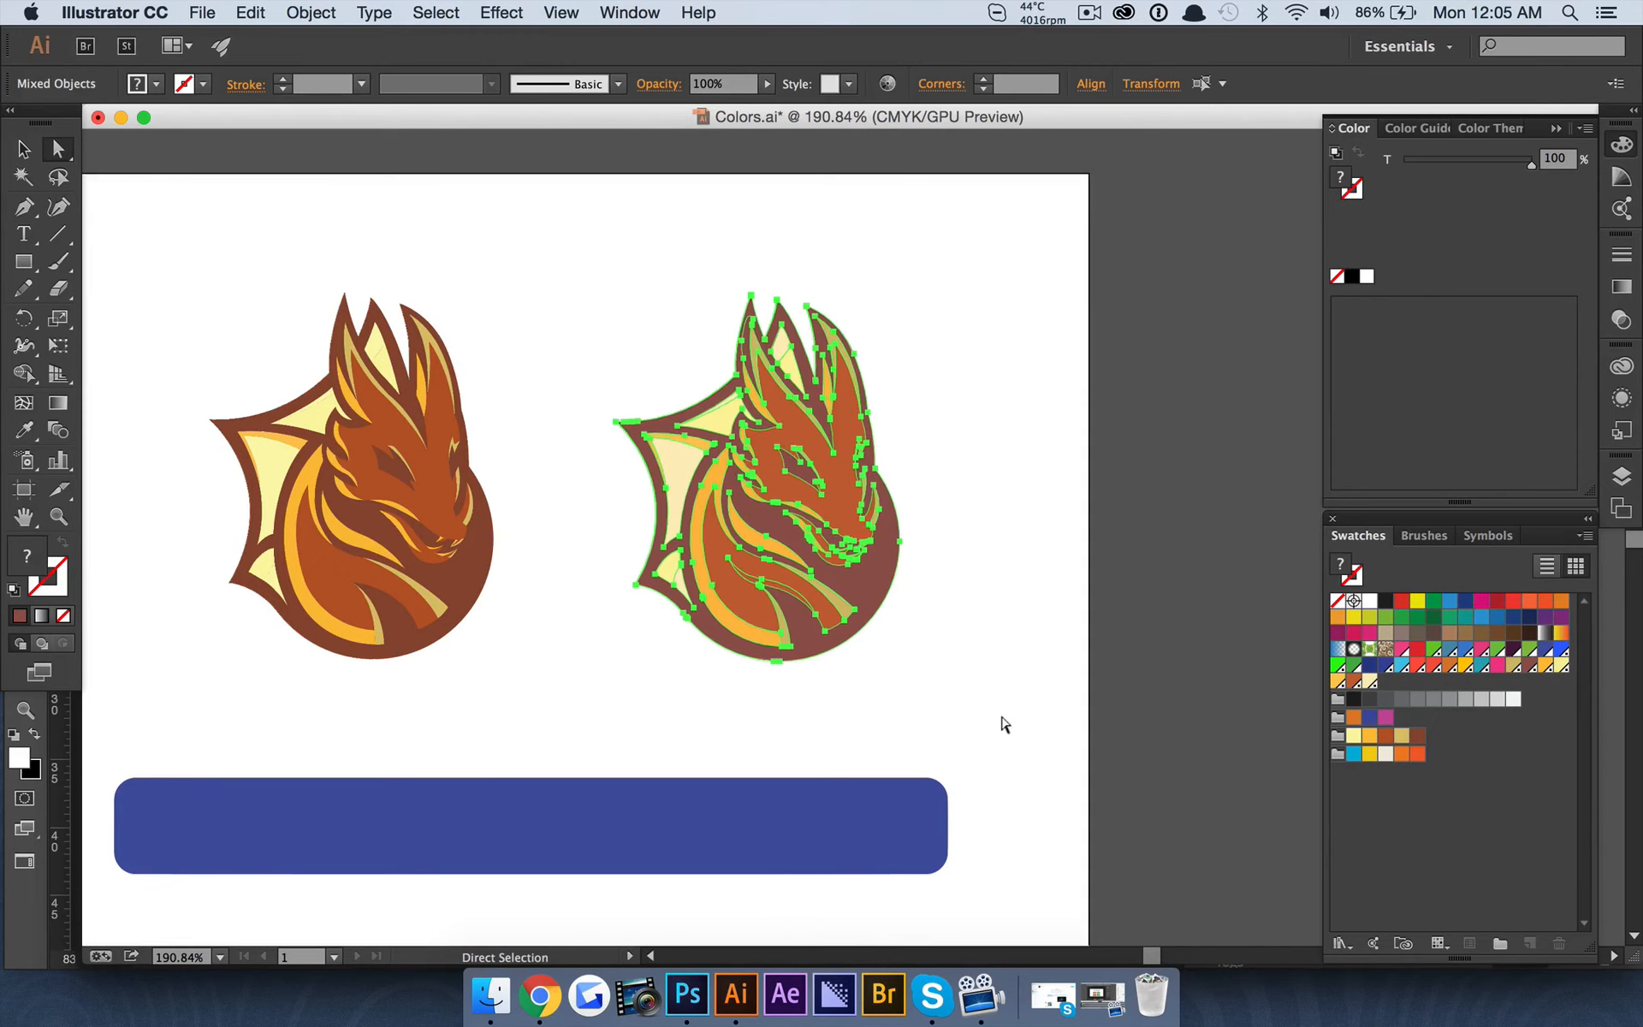
key(Left)
key(Left)
key(Left)
key(Left)
key(Left)
key(Left)
key(Left)
key(Left)
key(Left)
key(Left)
key(Left)
key(Left)
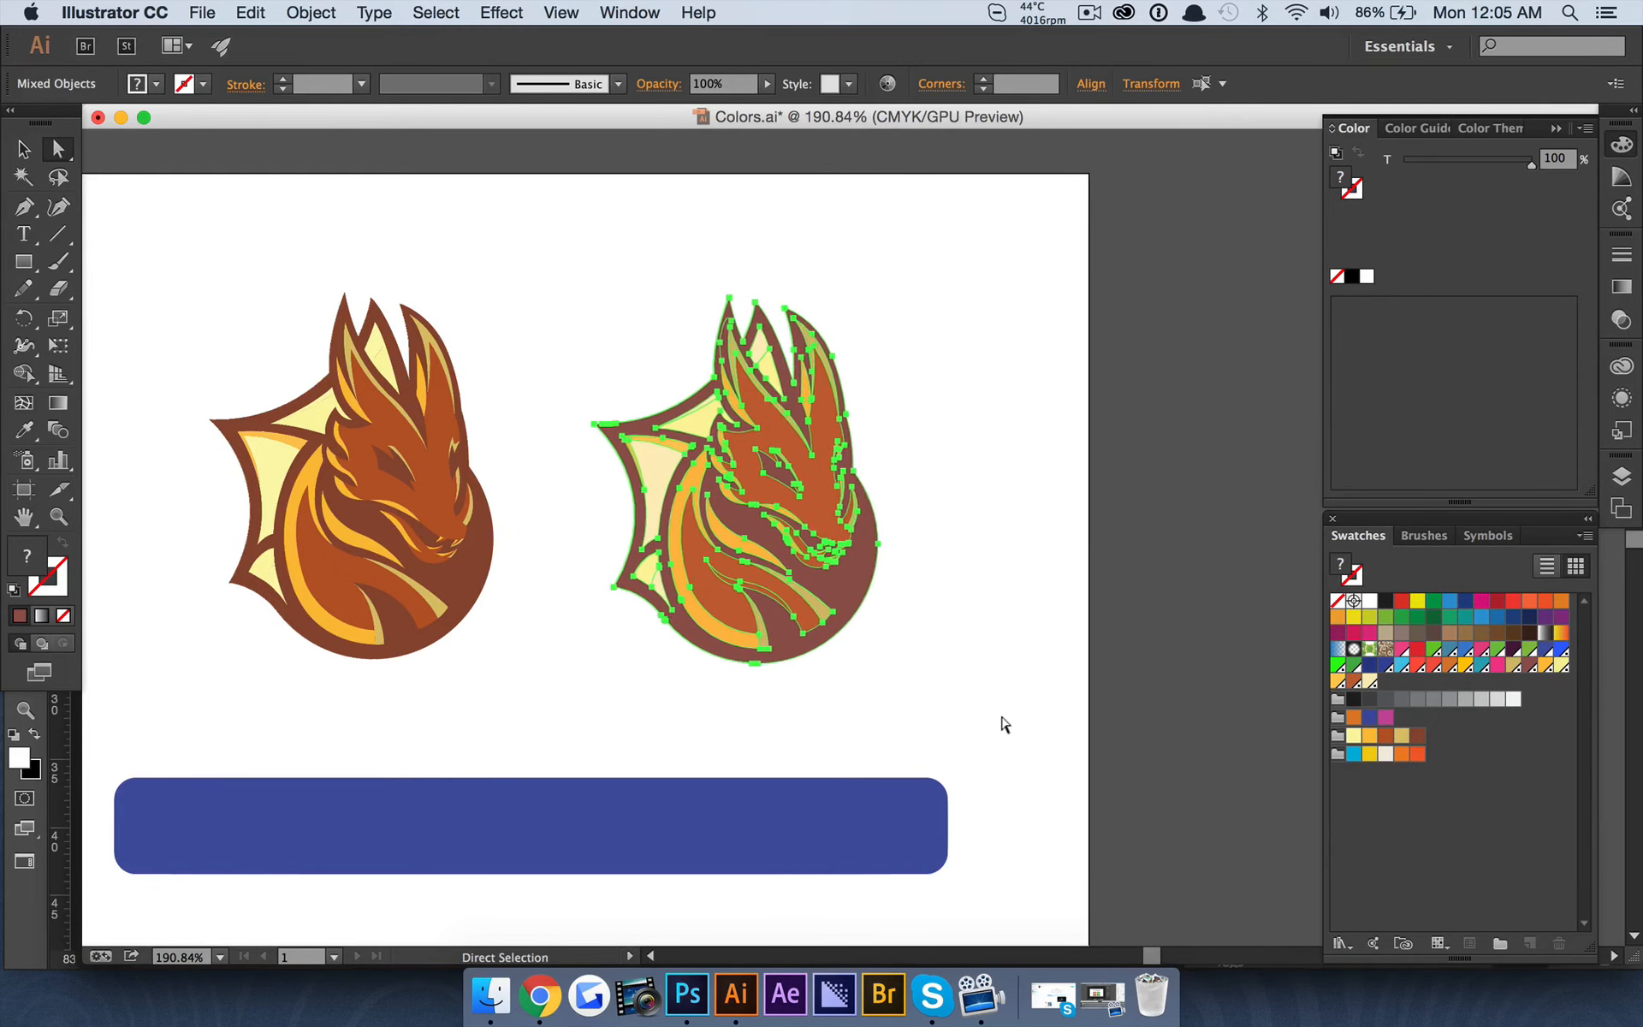
click(1004, 723)
Select the blue, yellow, green and pink bars below the dragons and open Recolor Artwork for them
scroll(835, 723, down, 1)
scroll(822, 715, down, 2)
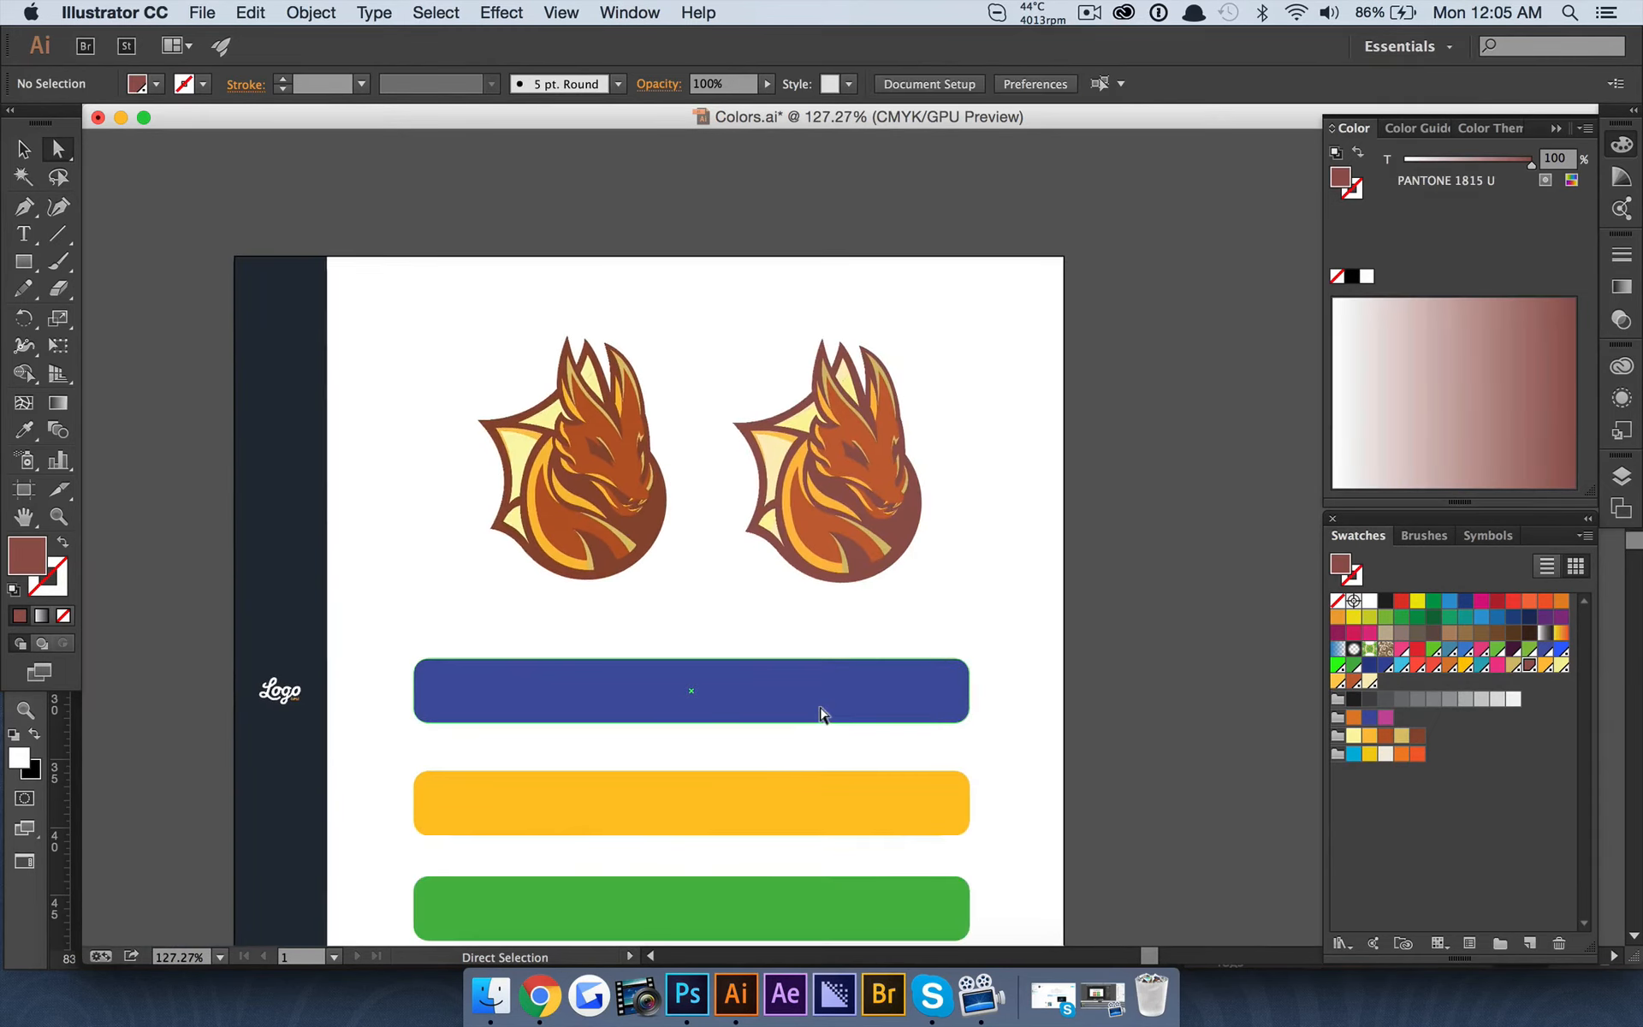
scroll(913, 594, down, 5)
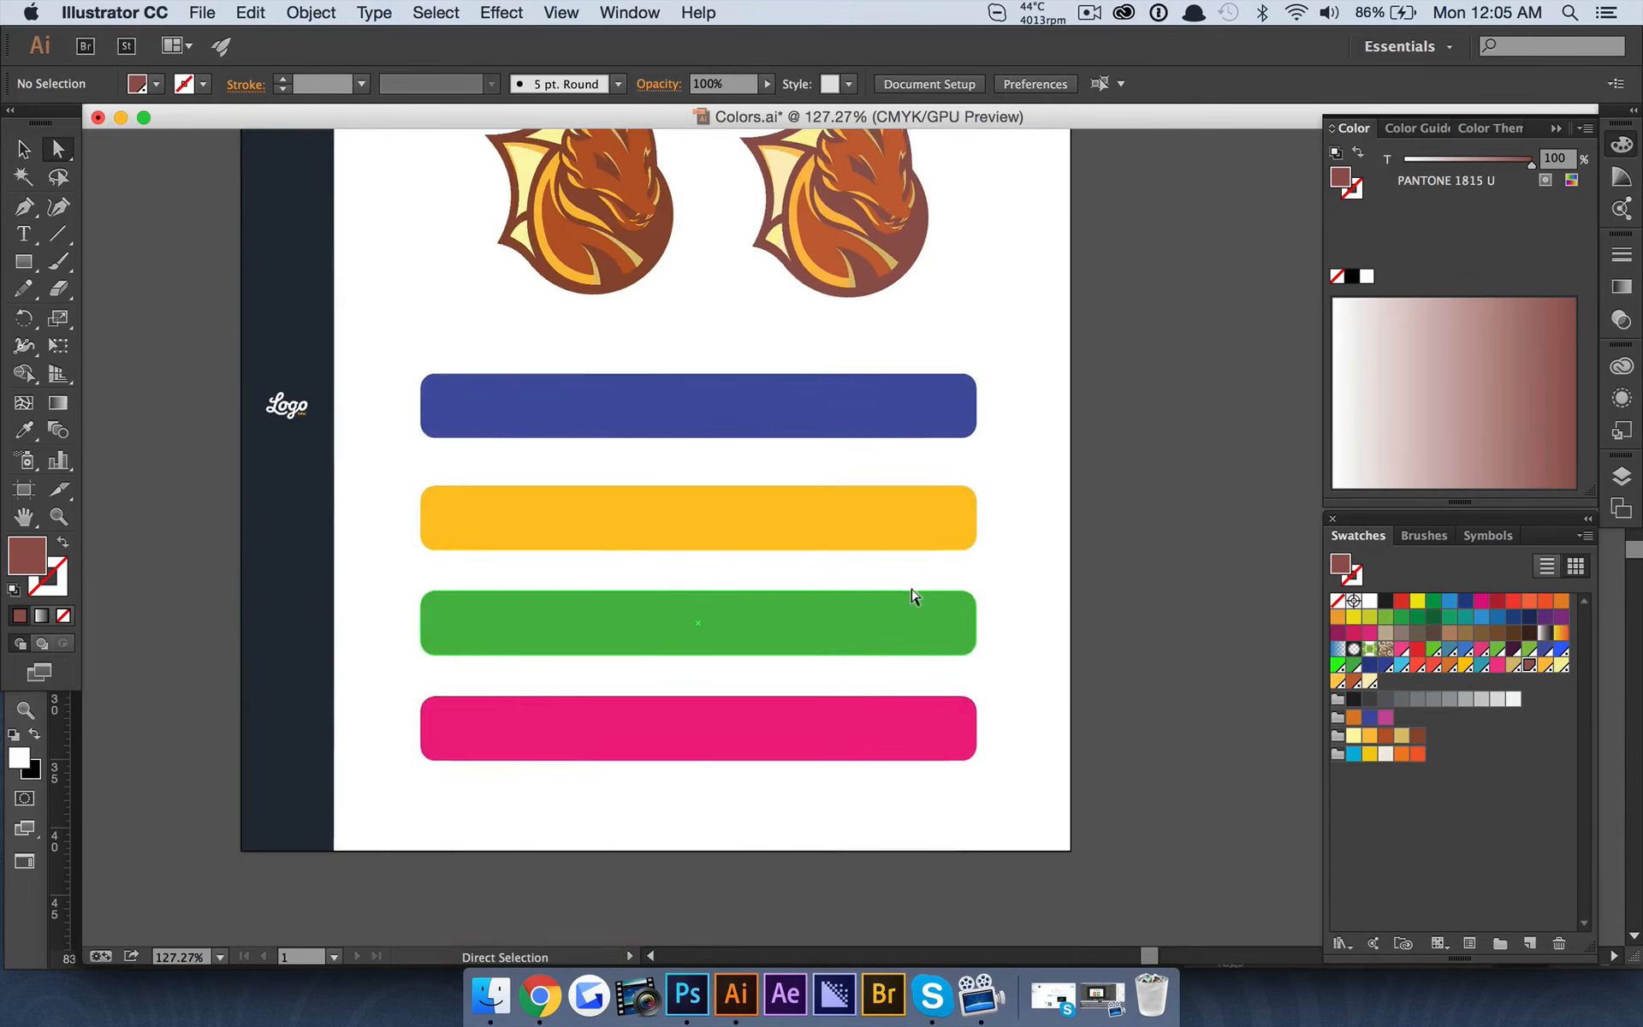
drag(380, 417, 1066, 866)
click(251, 12)
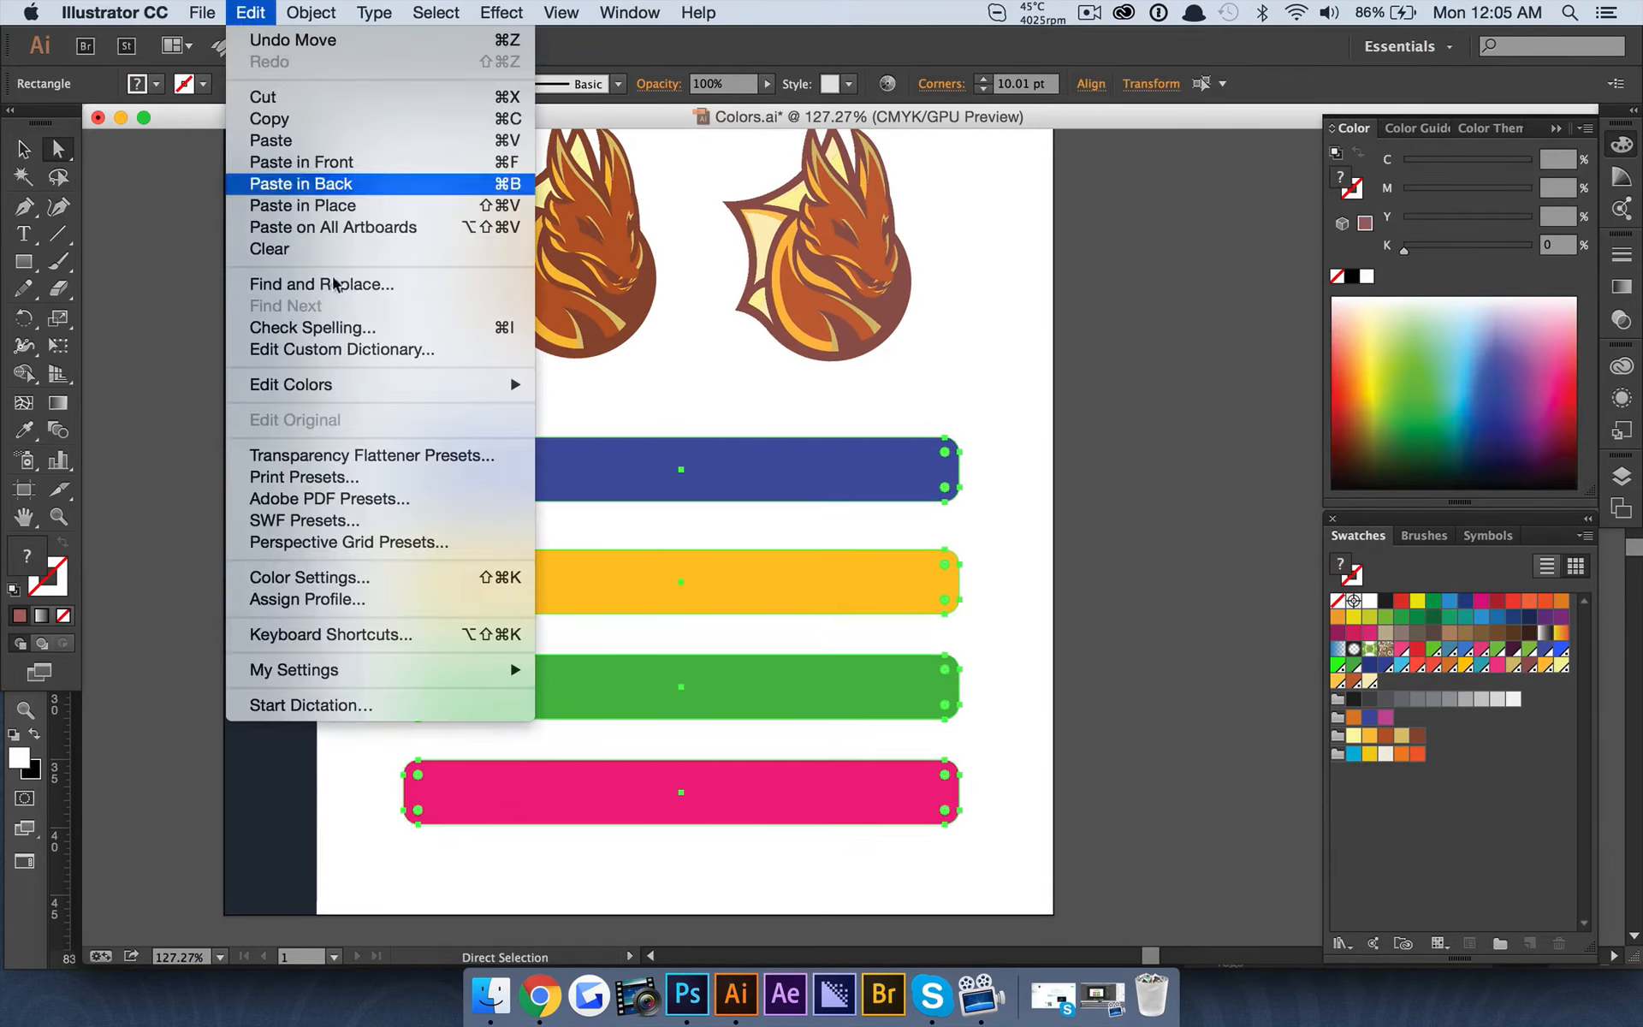
mouse_move(505, 385)
click(606, 387)
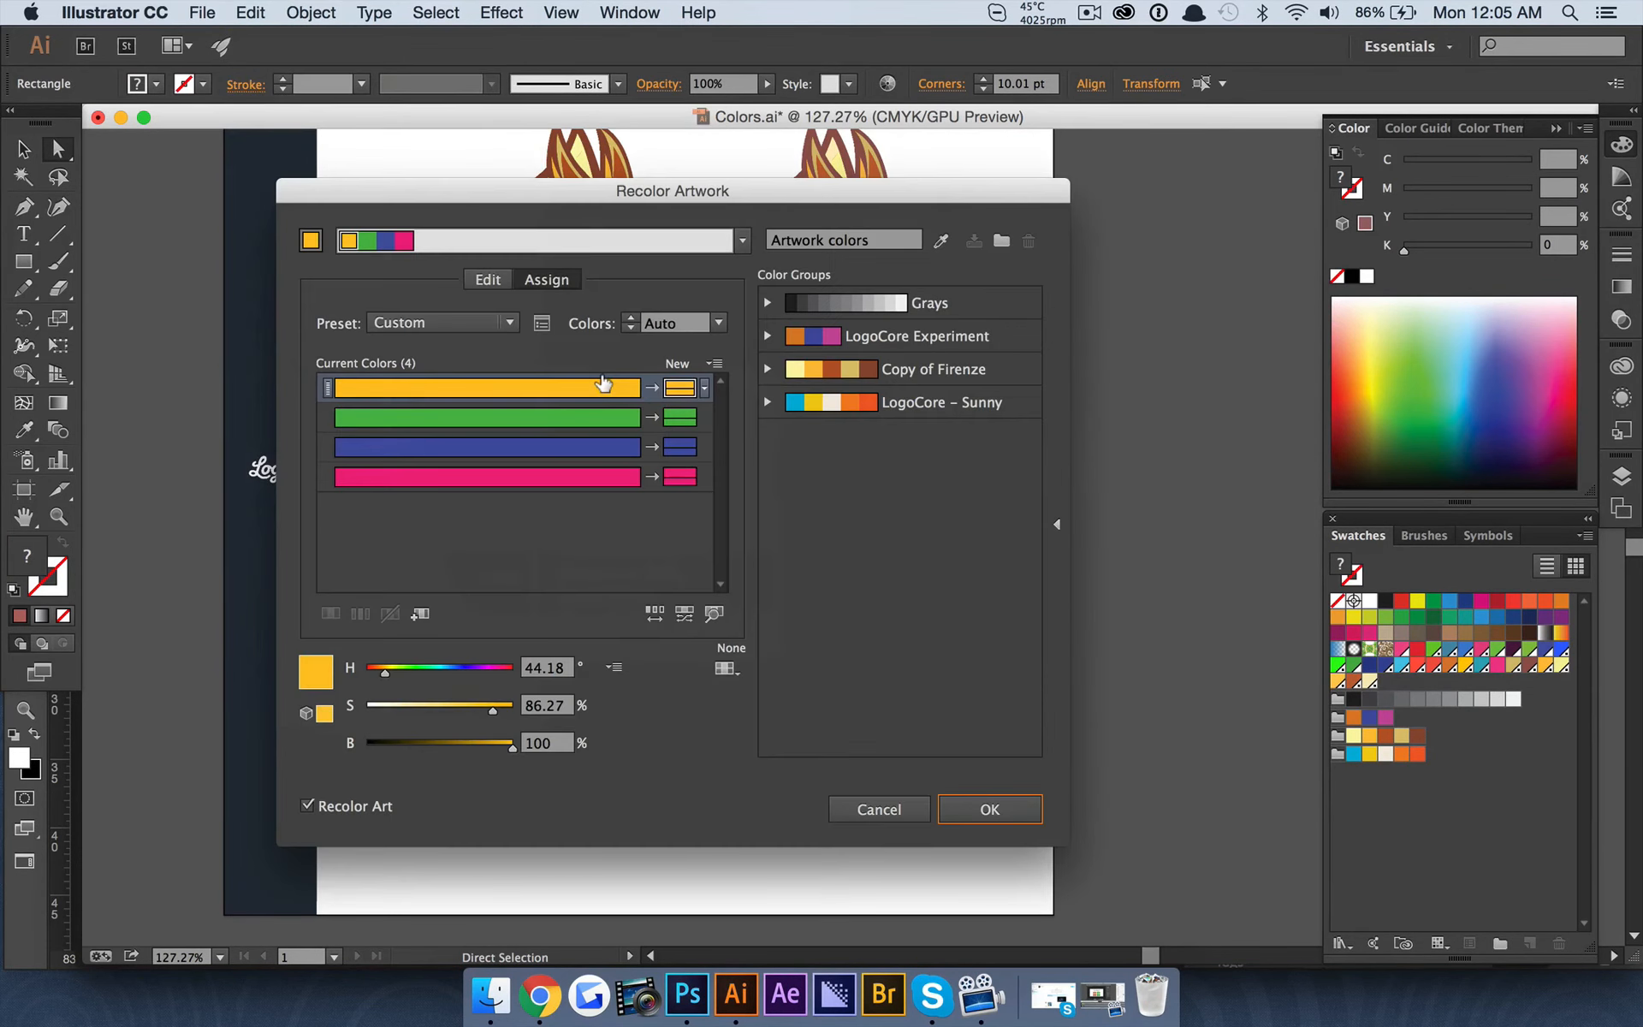
Limit the bars' colors to the PANTONE+ Solid Uncoated color book, merging all conflicting swatches, and apply the recoloring
click(725, 669)
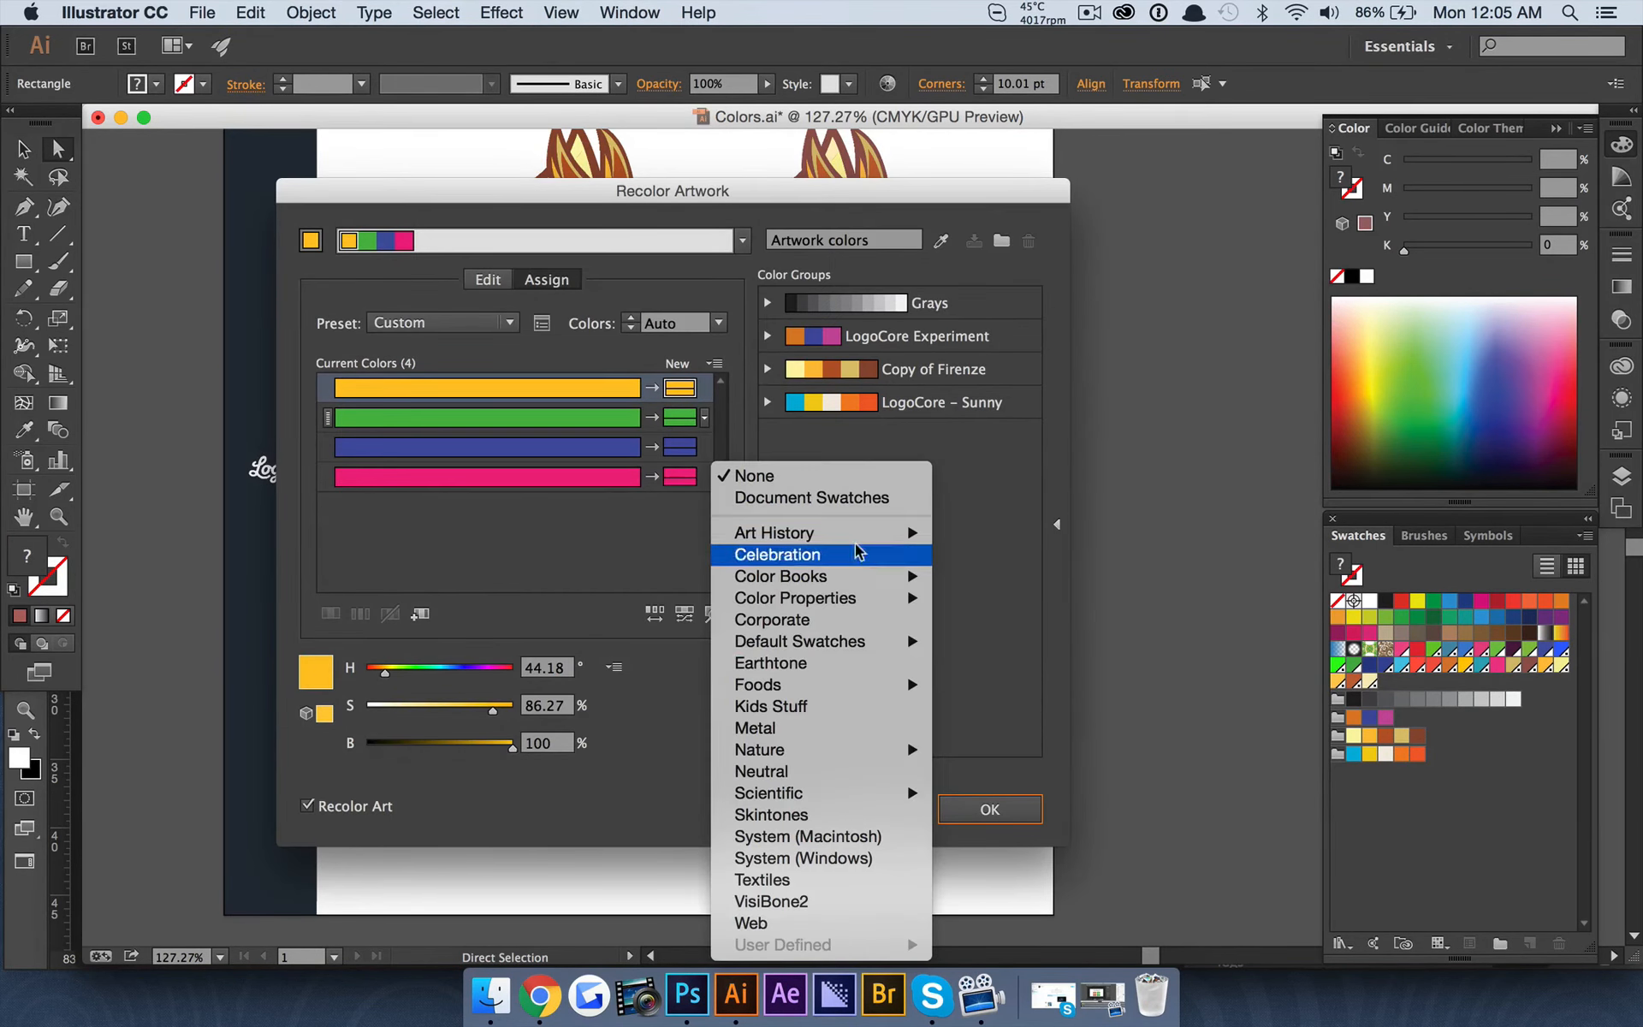
mouse_move(856, 576)
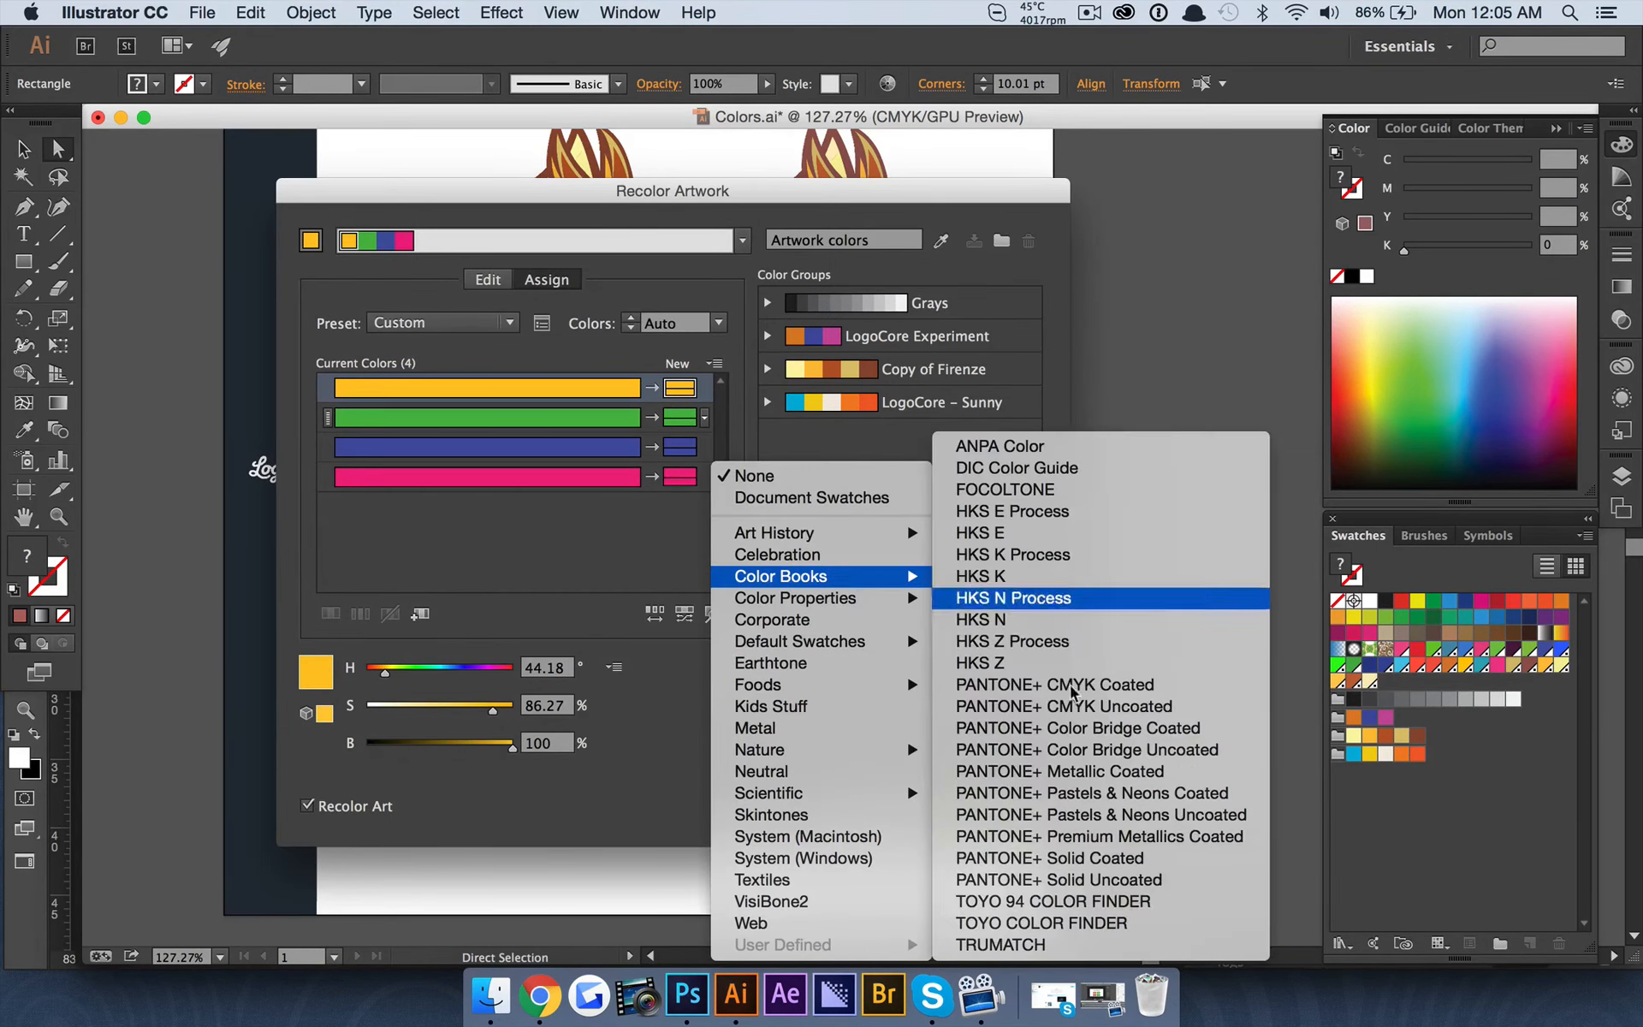
click(1168, 880)
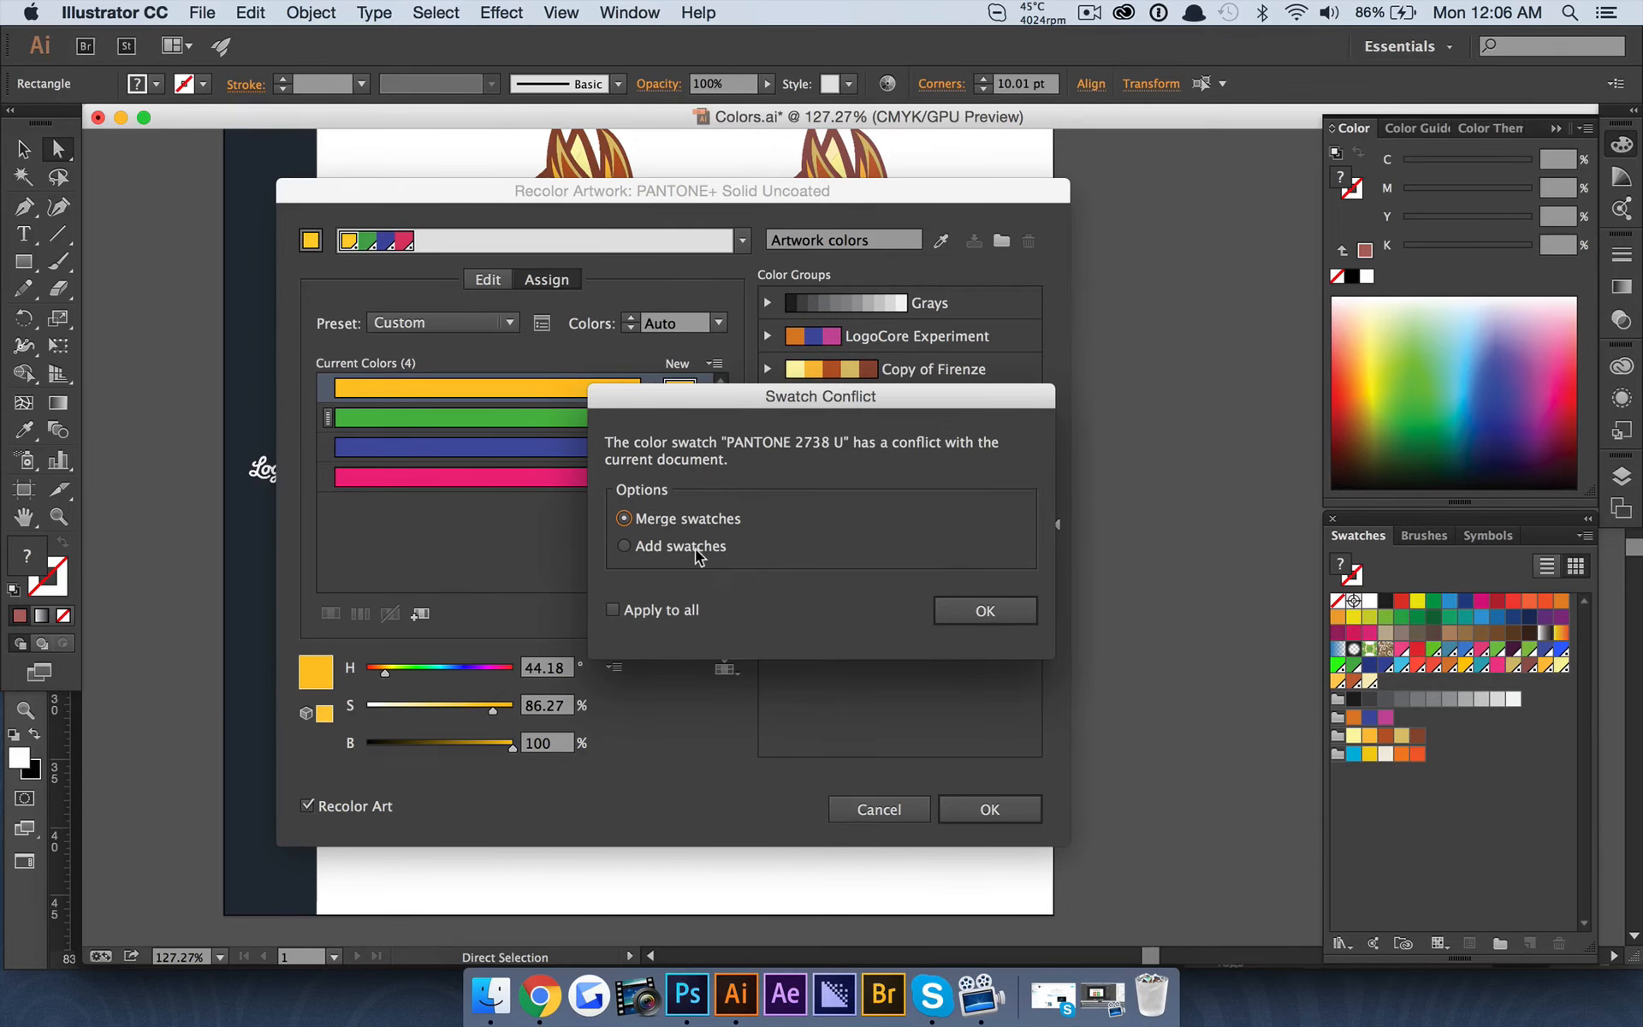
click(665, 610)
click(981, 608)
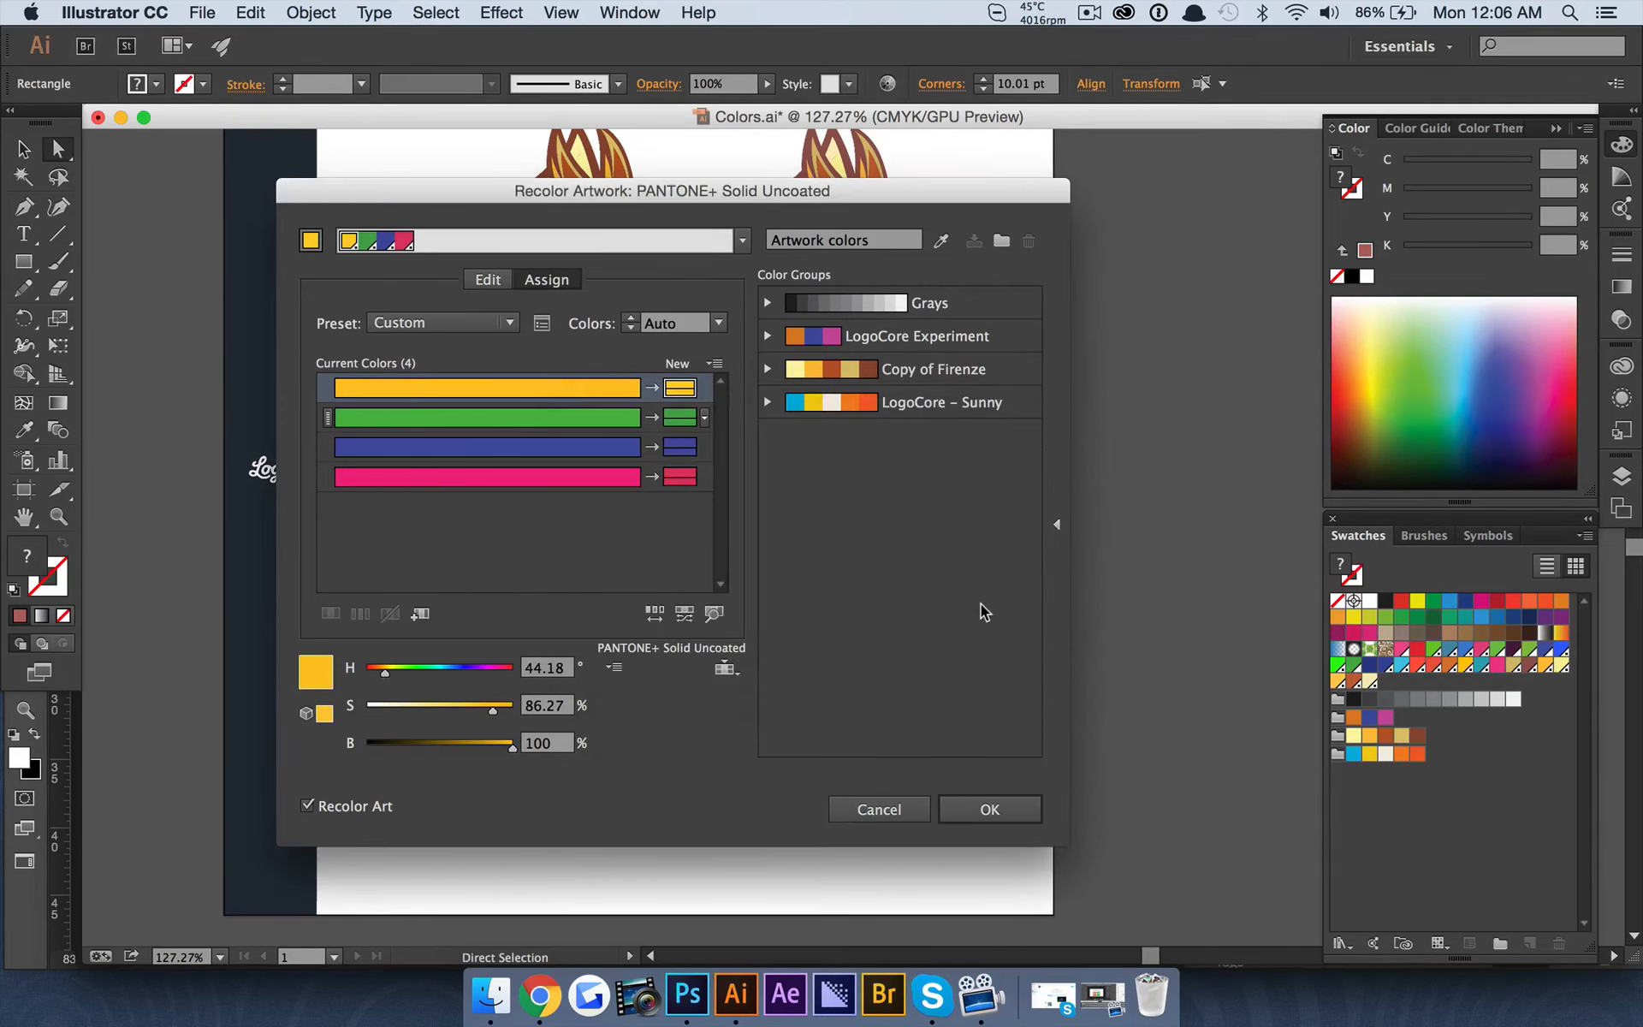
click(985, 810)
click(1068, 603)
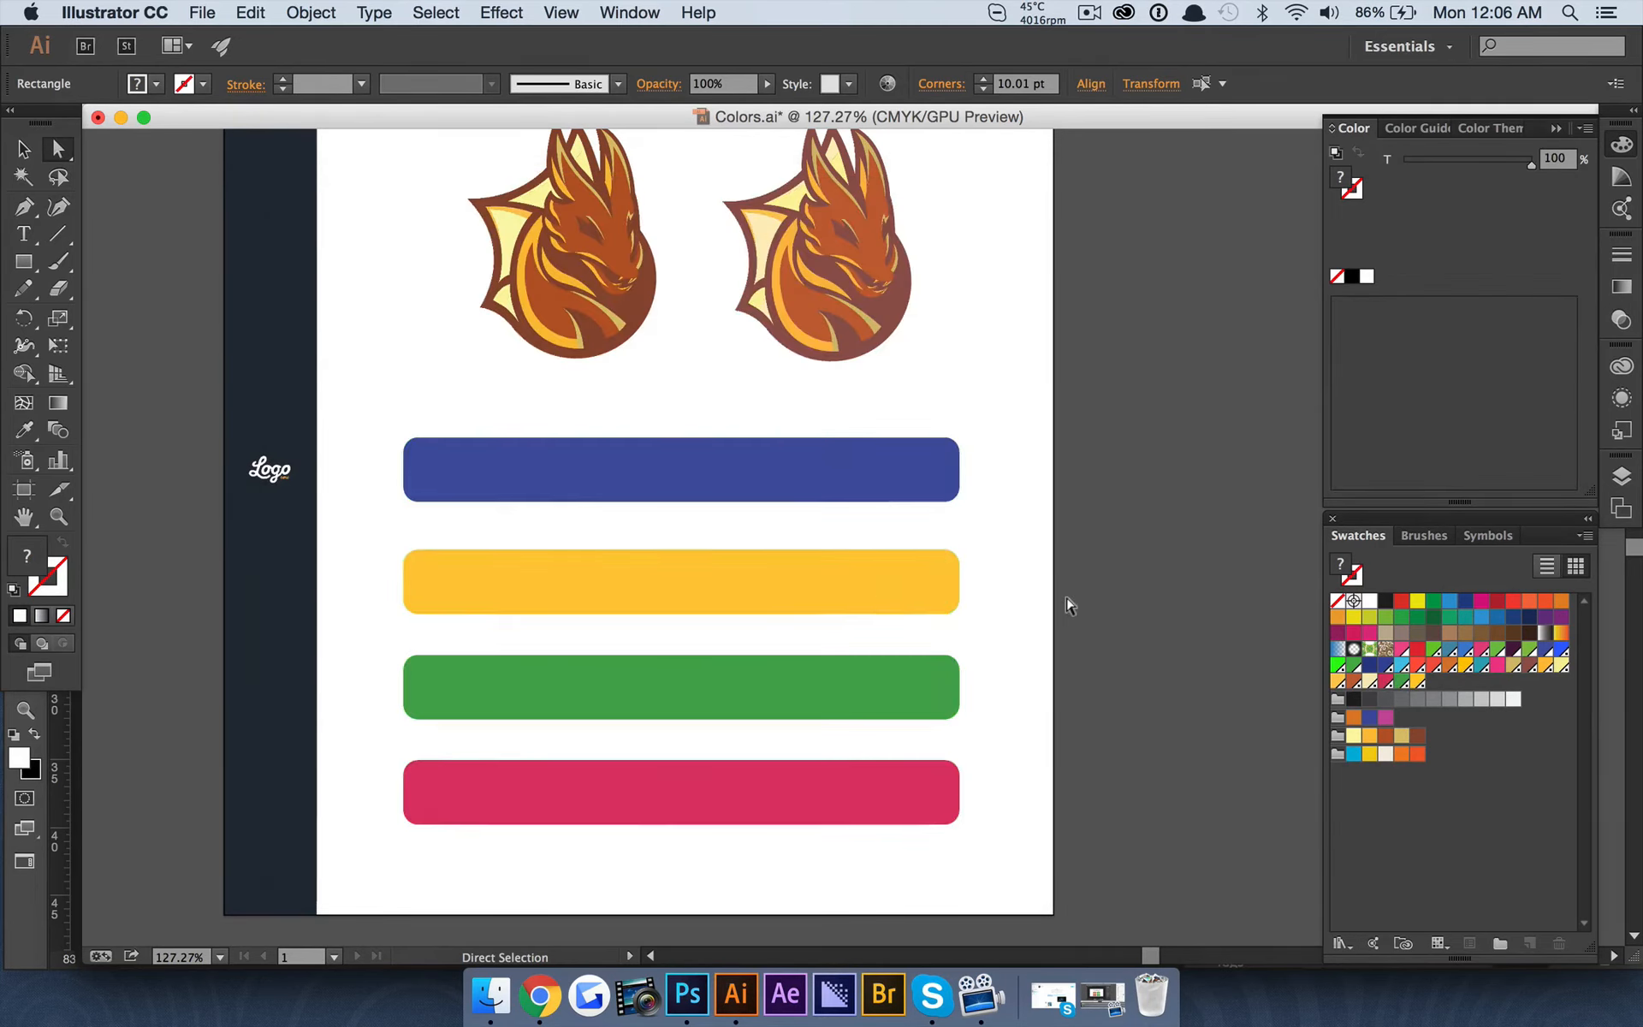
Select the recolored bars one at a time and check which Pantone color each fill uses
click(790, 477)
click(813, 584)
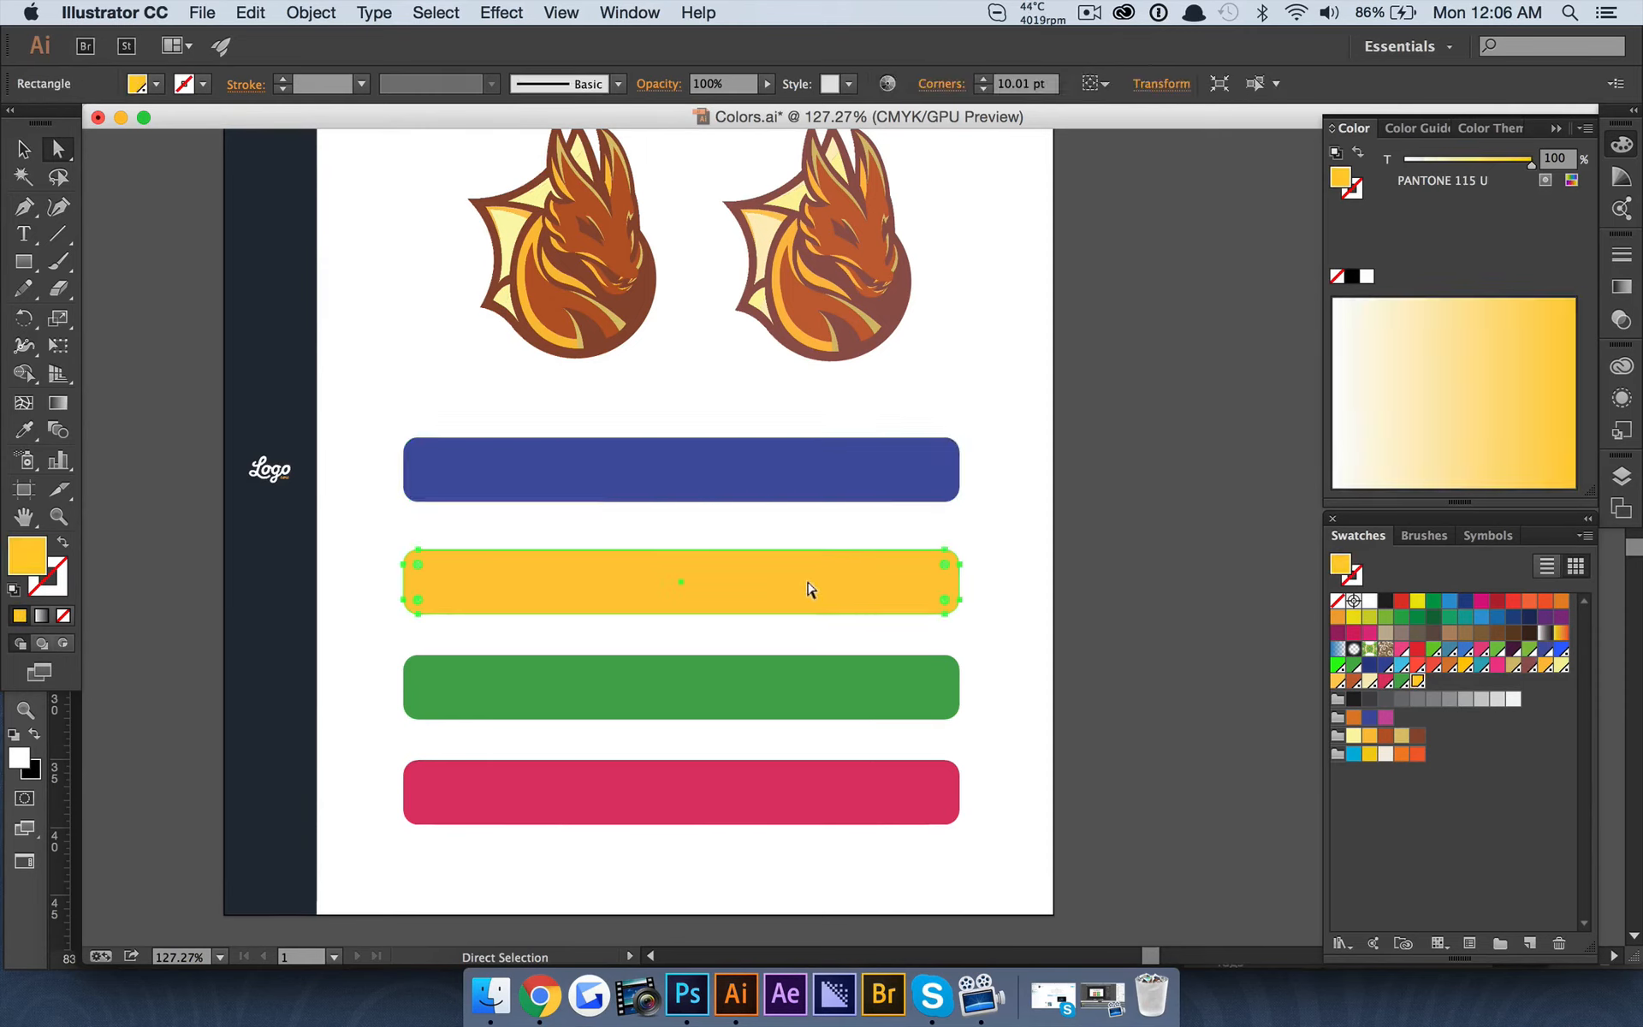
click(806, 663)
click(800, 784)
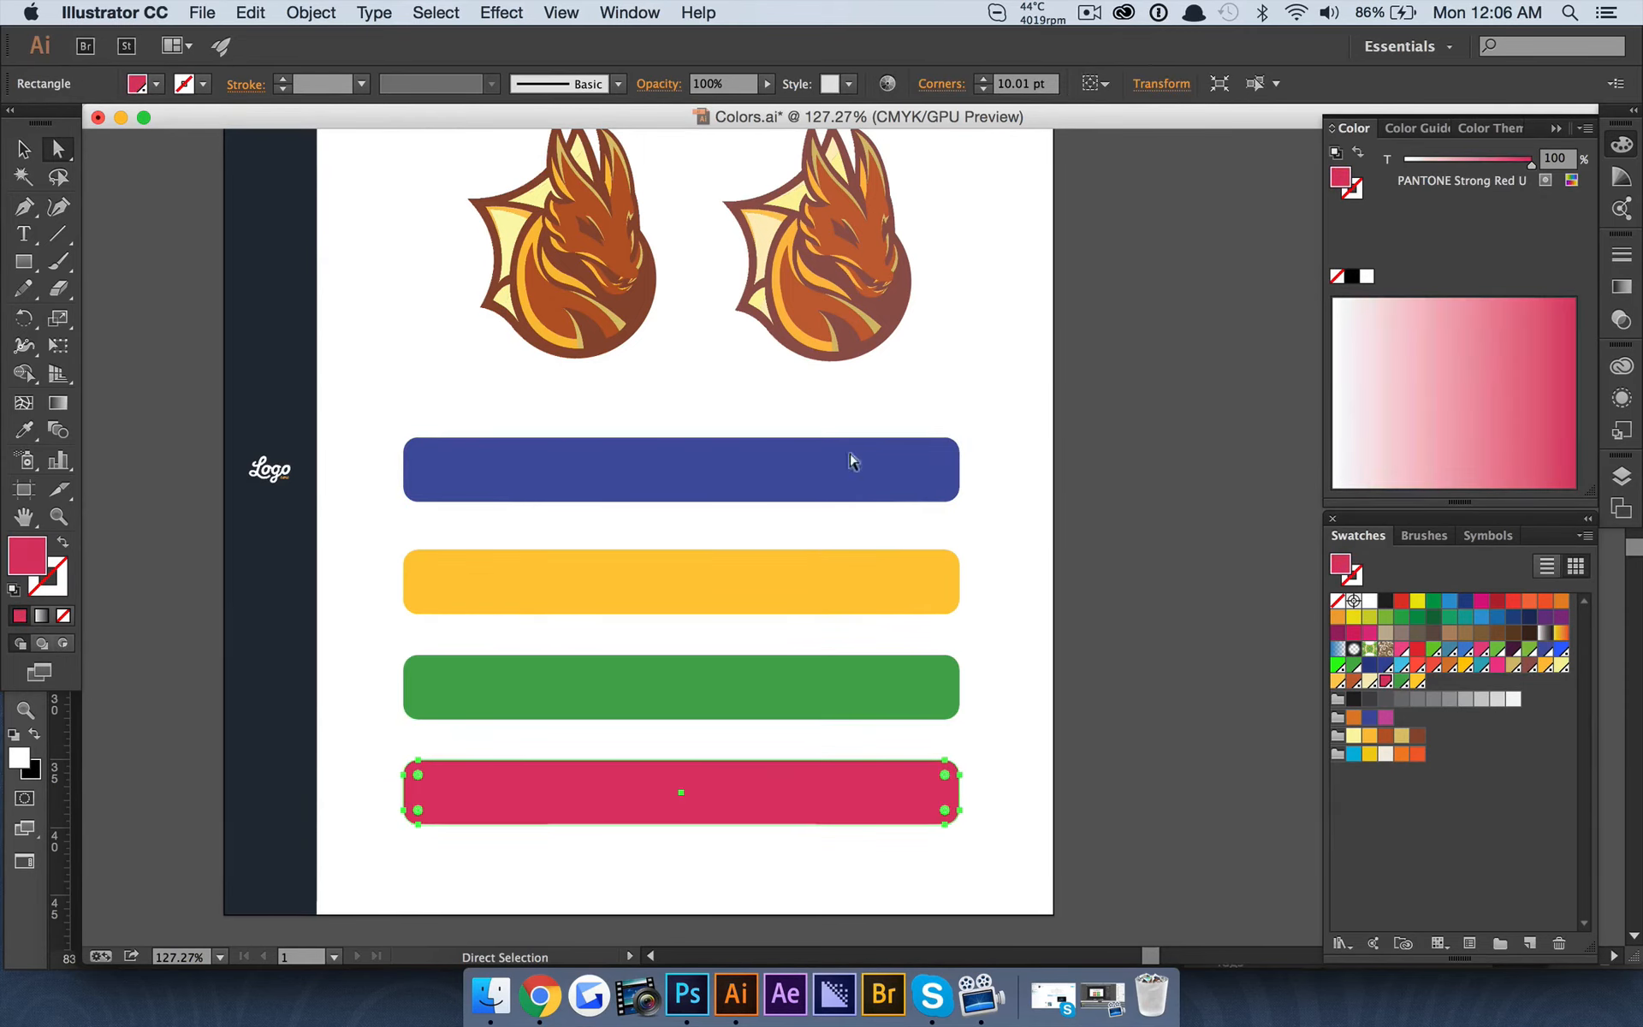
click(825, 466)
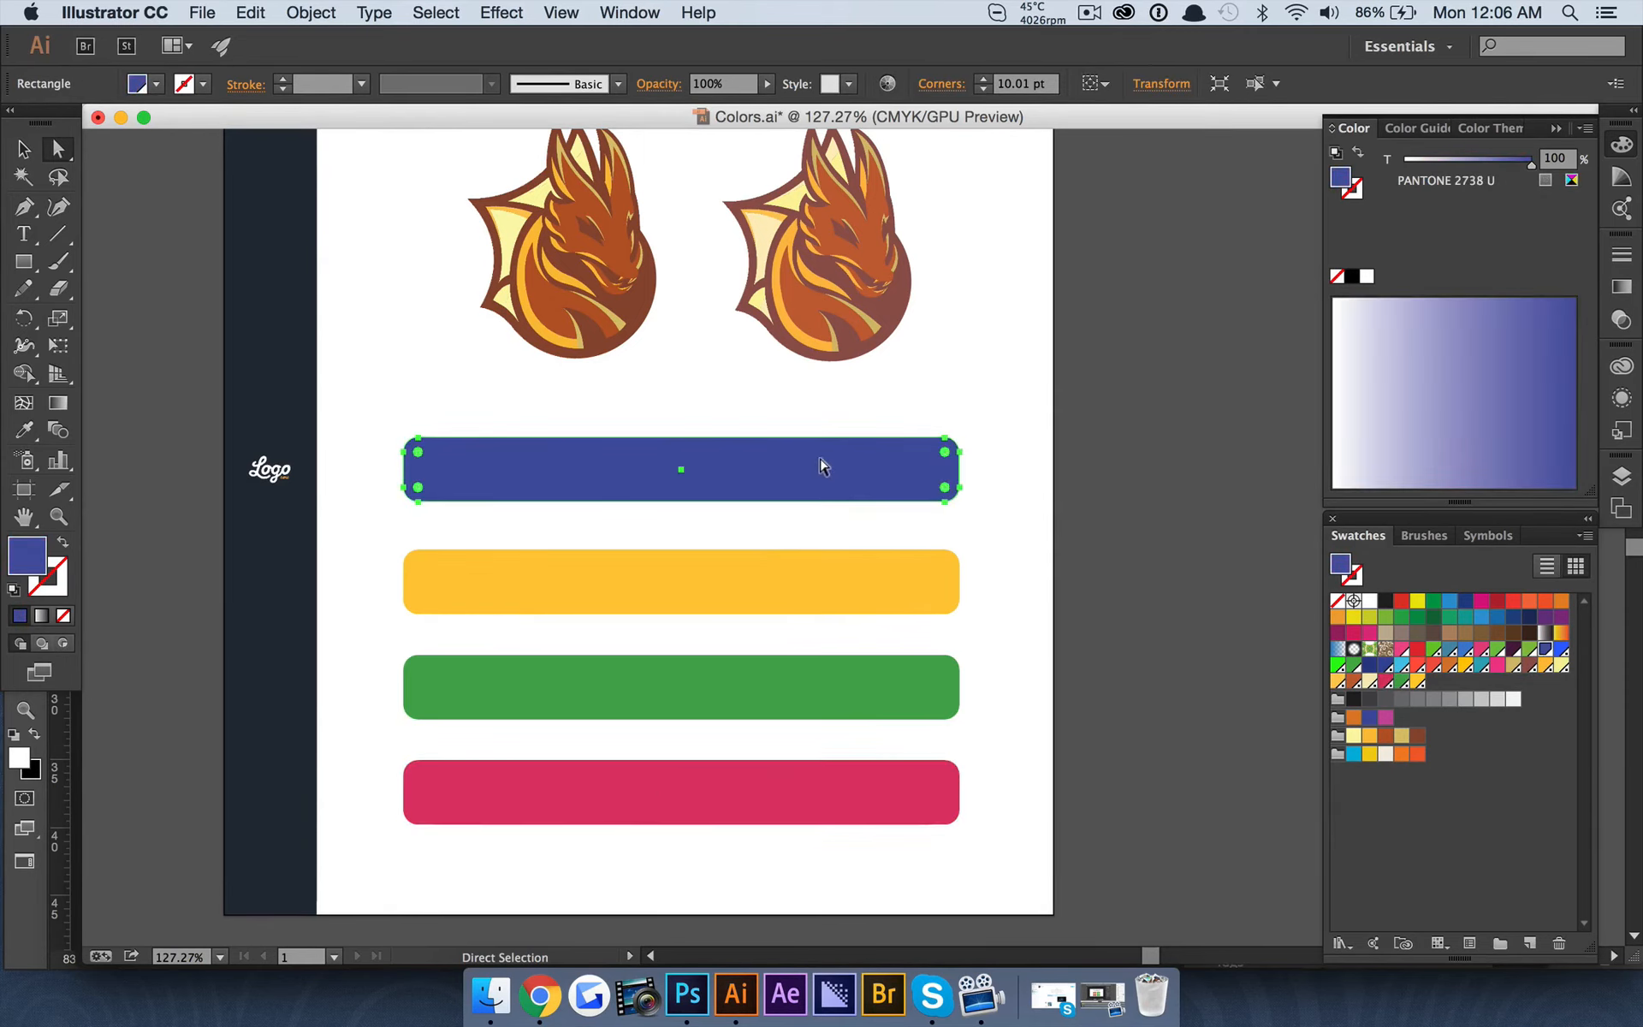
Convert the blue bar's Pantone fill to CMYK process color and clear the selection
click(1570, 181)
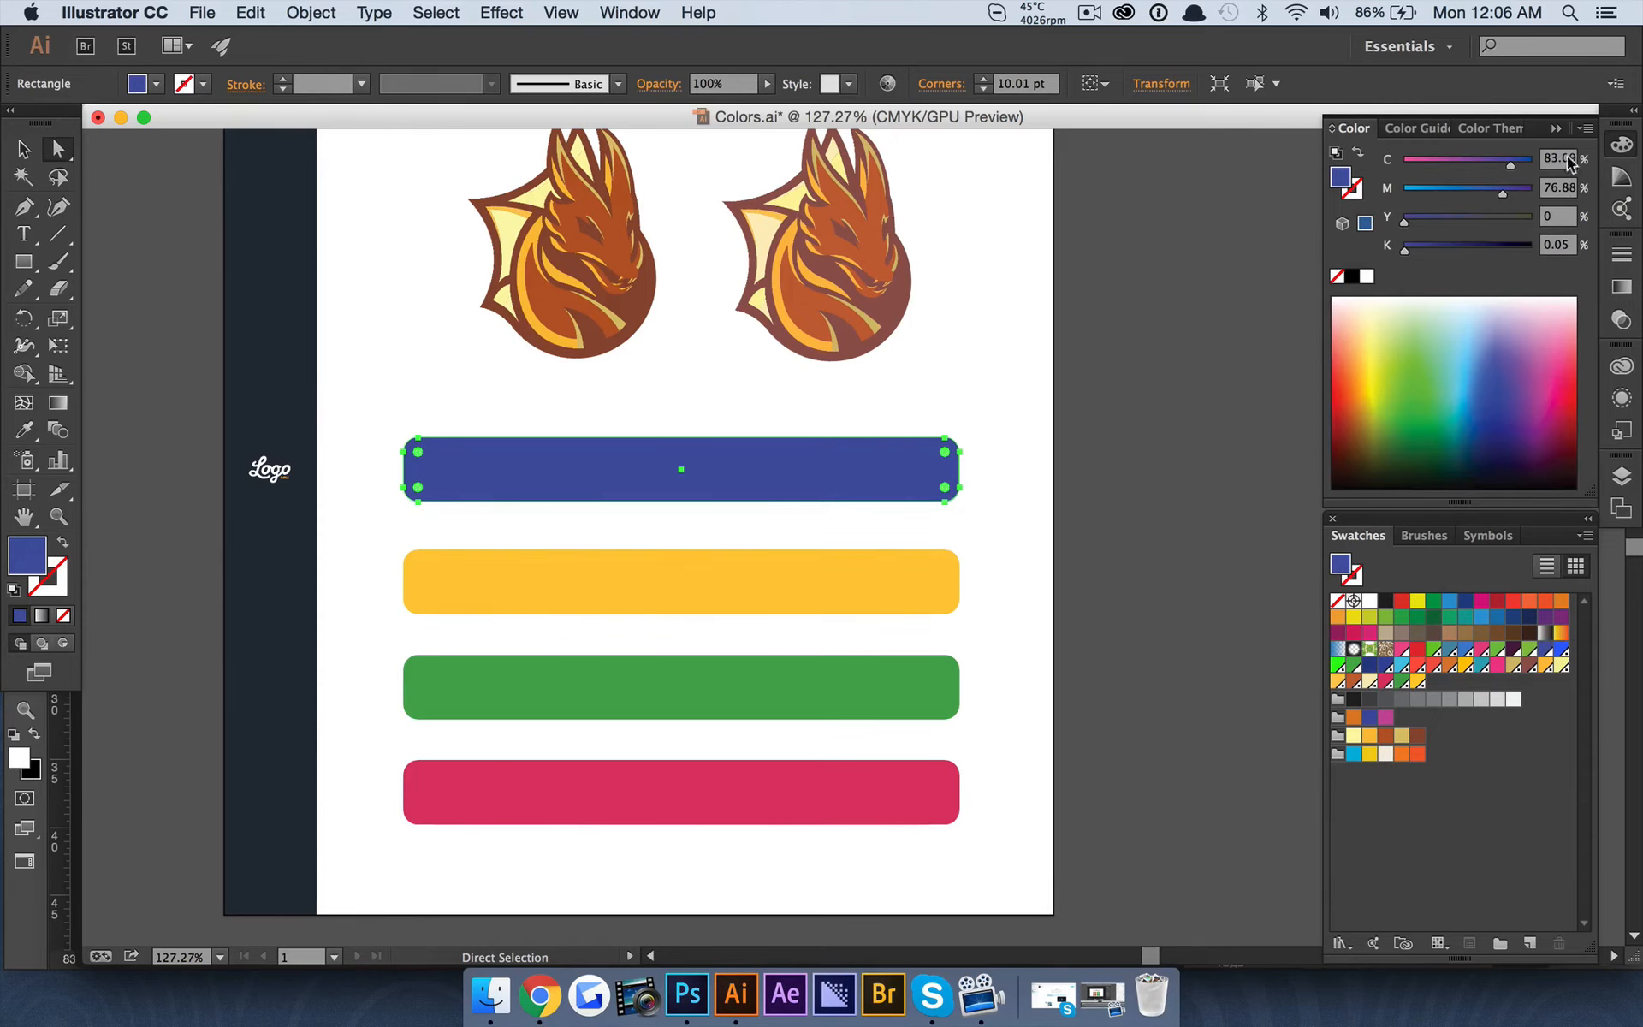
click(1187, 441)
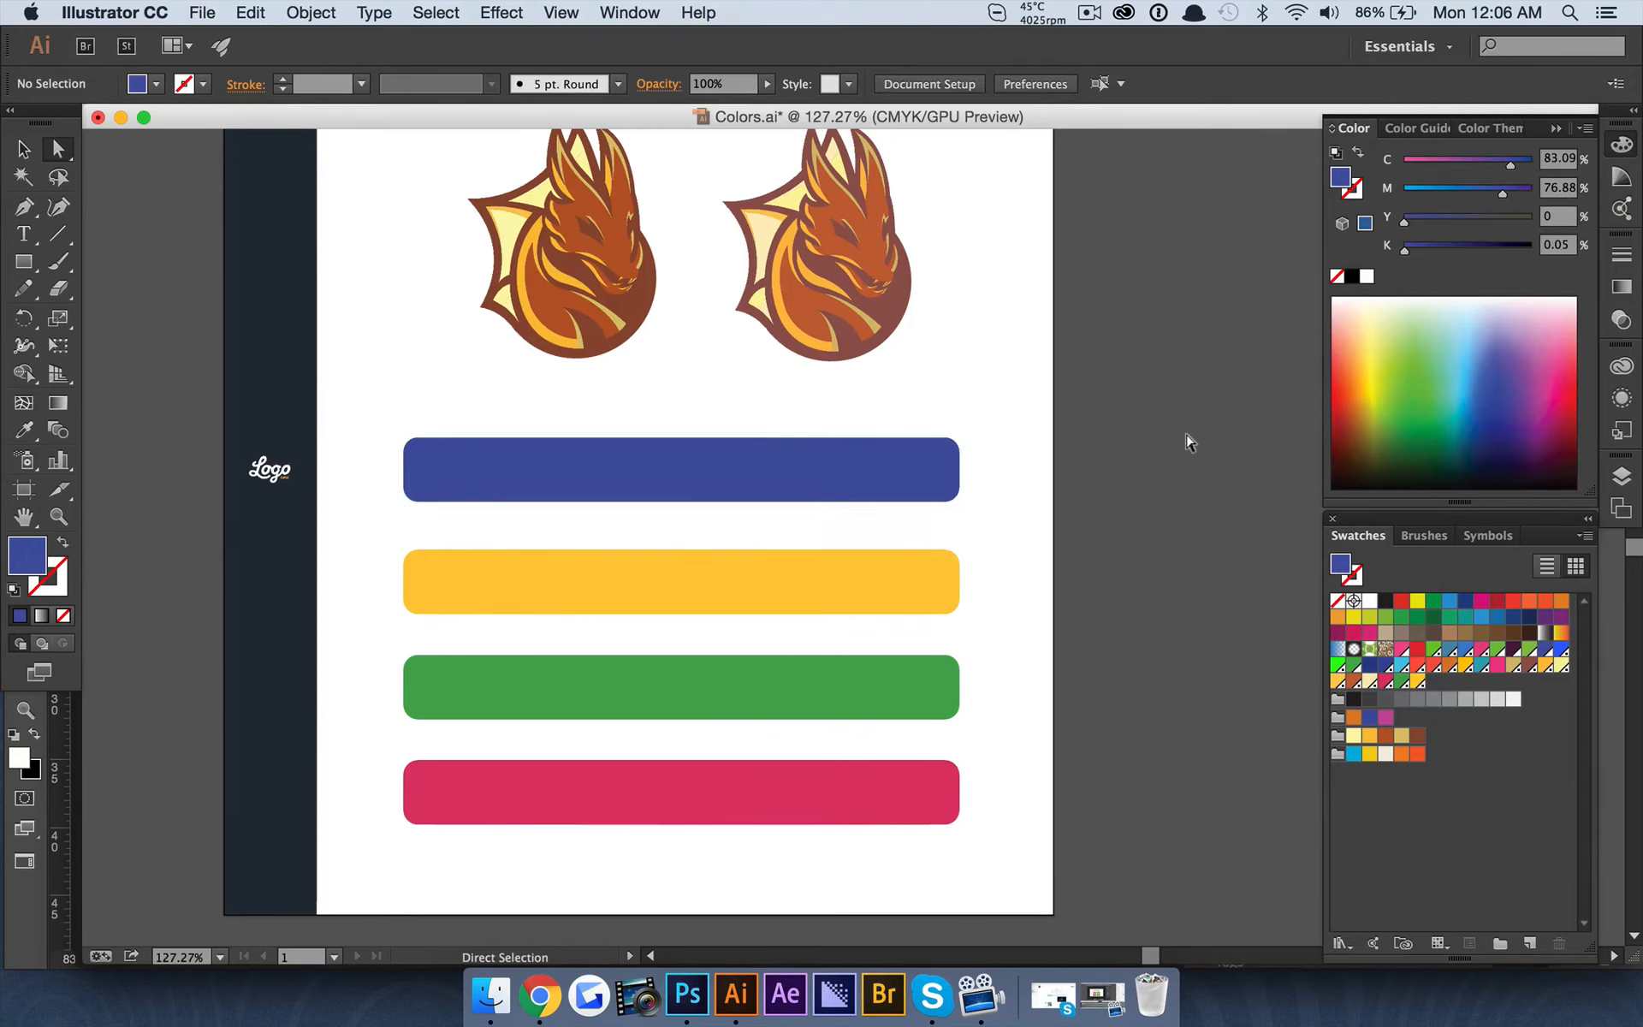
scroll(1187, 440, down, 5)
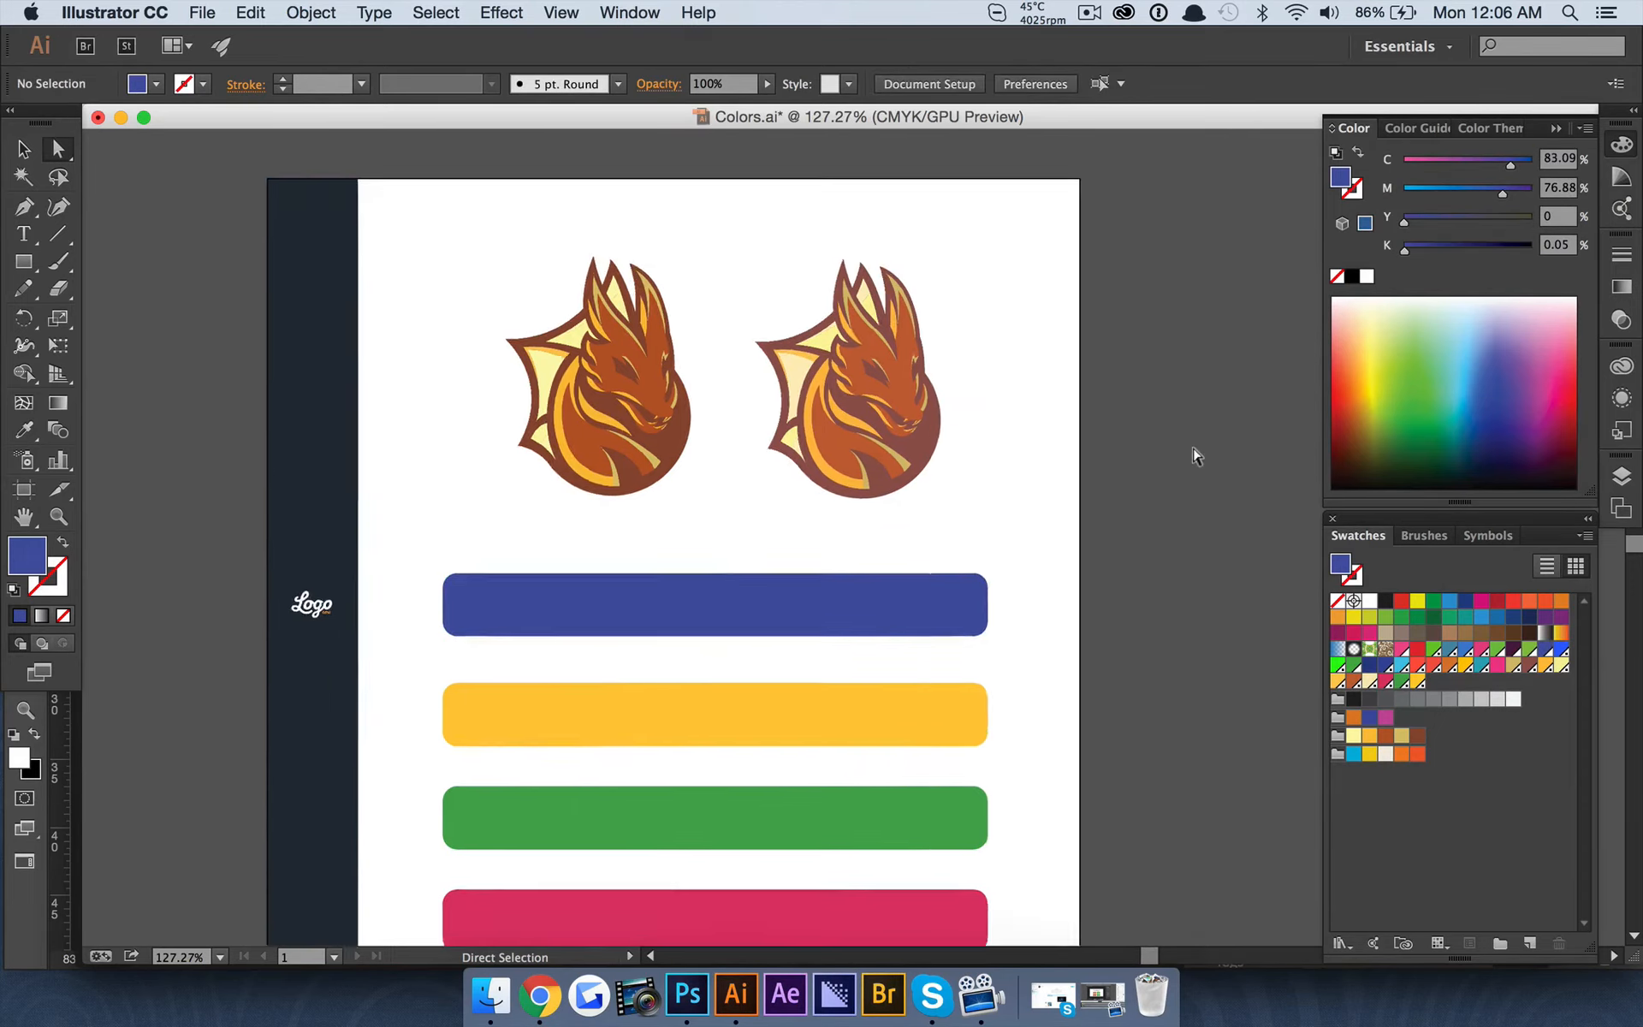